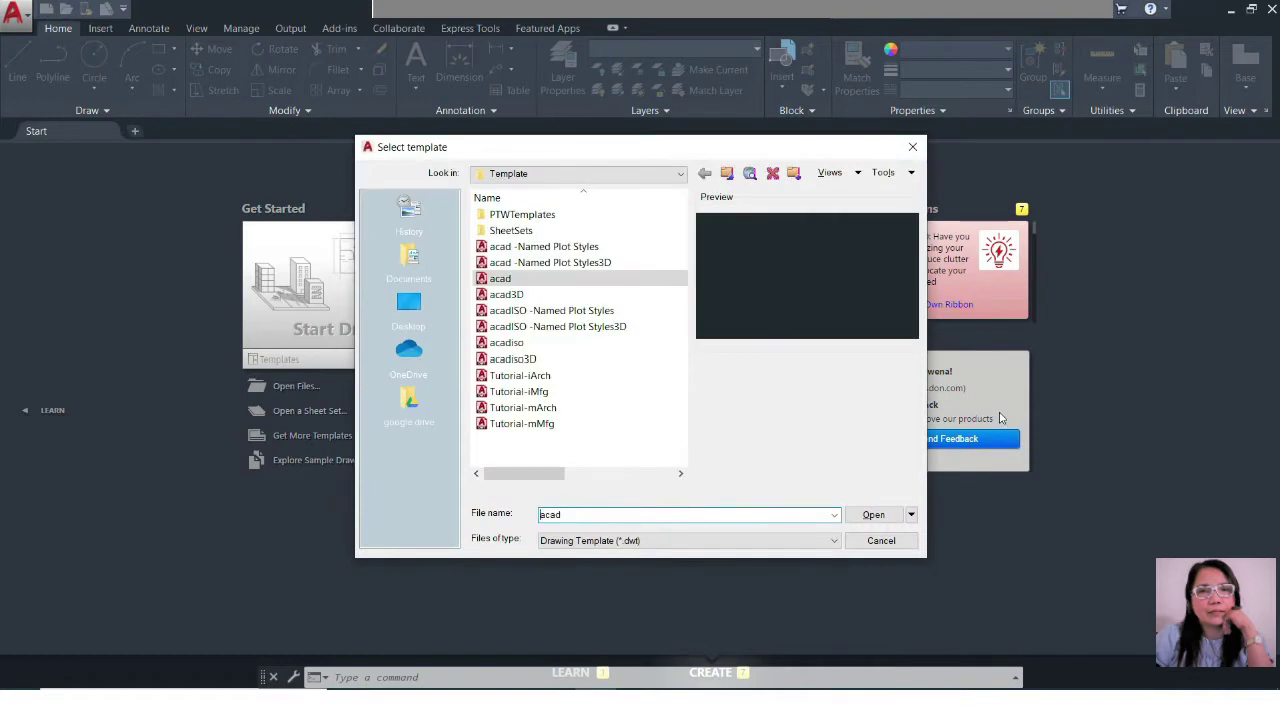
Step: Create a new drawing from the acad template and turn off the grid display
{"action": "left_click", "coordinate": [868, 514]}
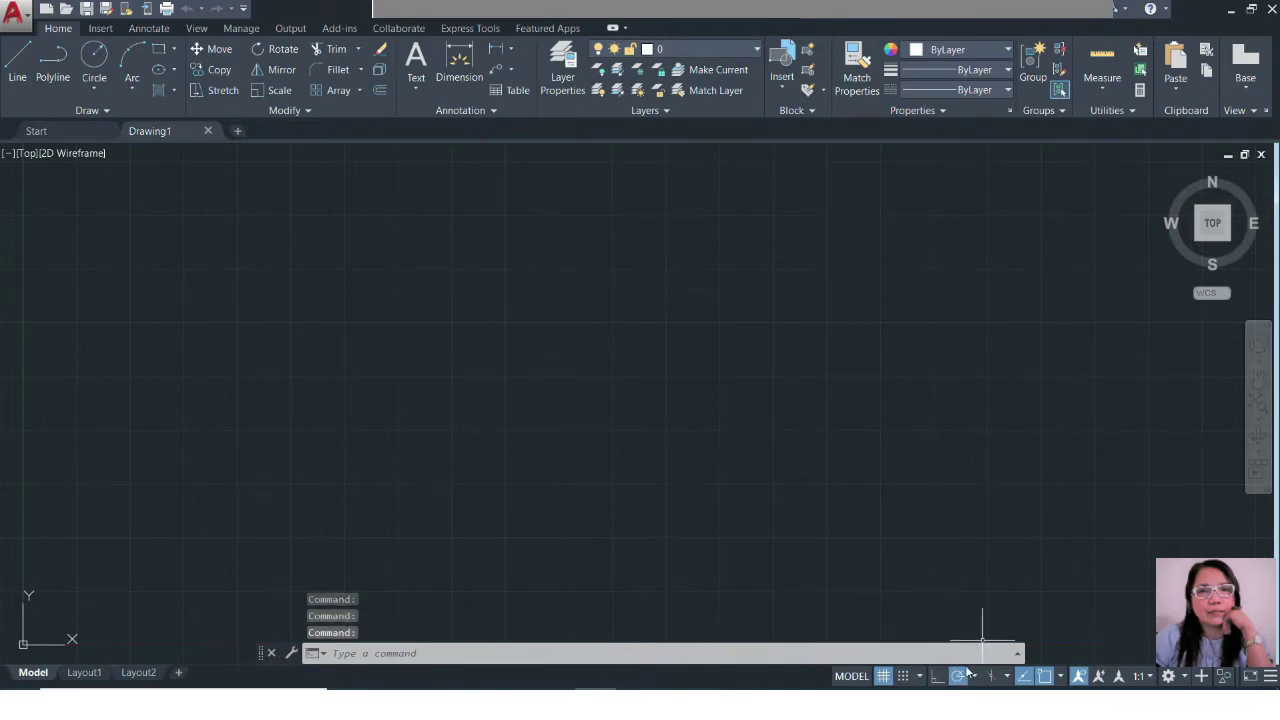
{"action": "left_click", "coordinate": [884, 676]}
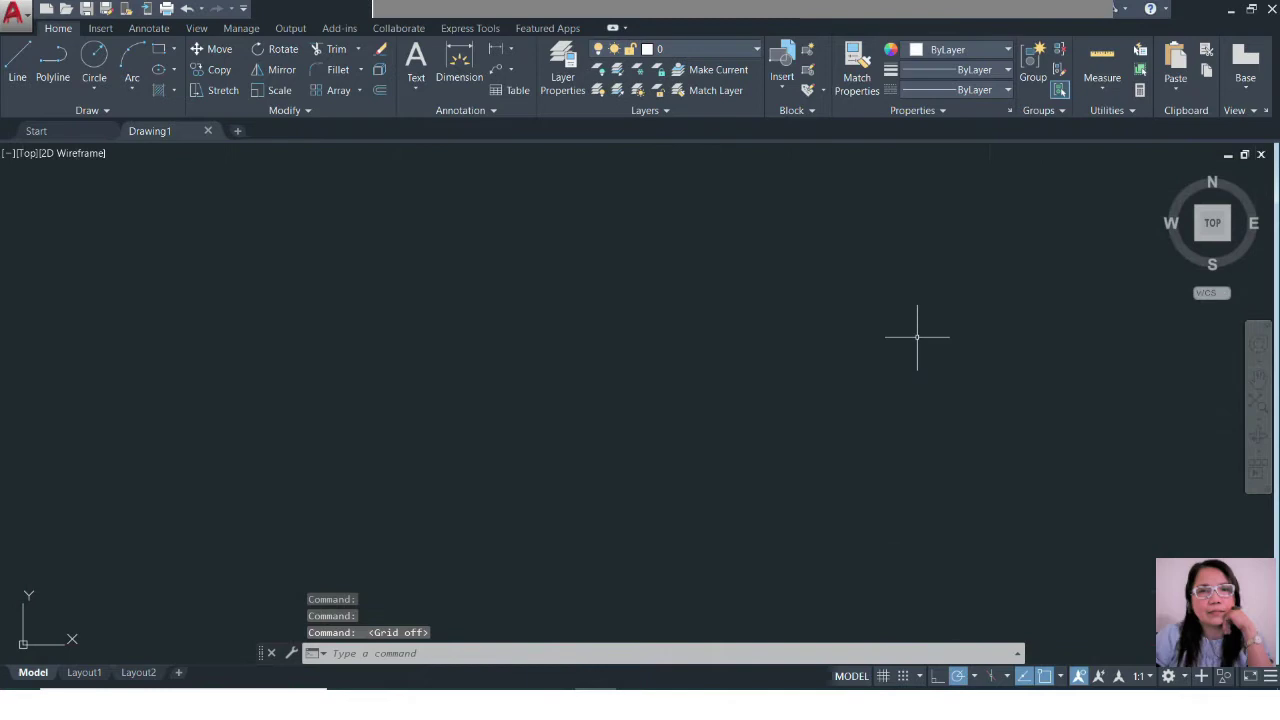
Step: Set the drawing units' insertion scale to Meters
{"action": "type", "text": "UN"}
{"action": "key", "text": "Return"}
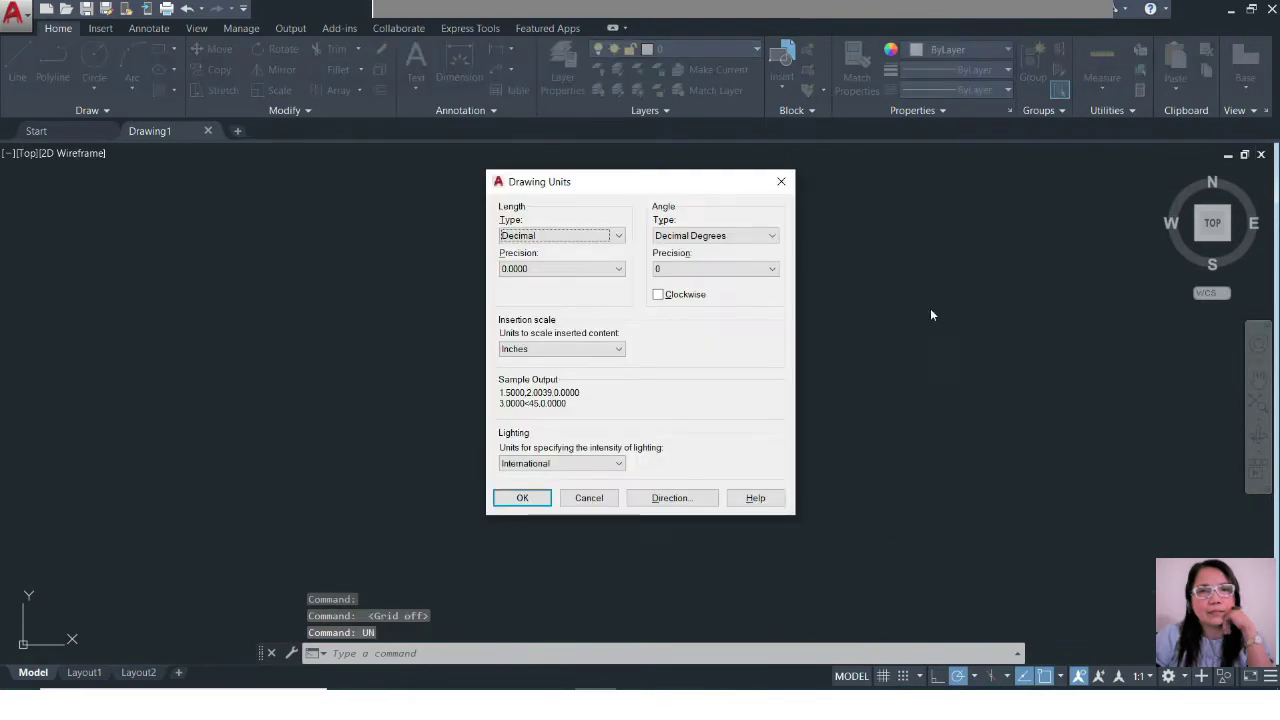
{"action": "left_click", "coordinate": [555, 348]}
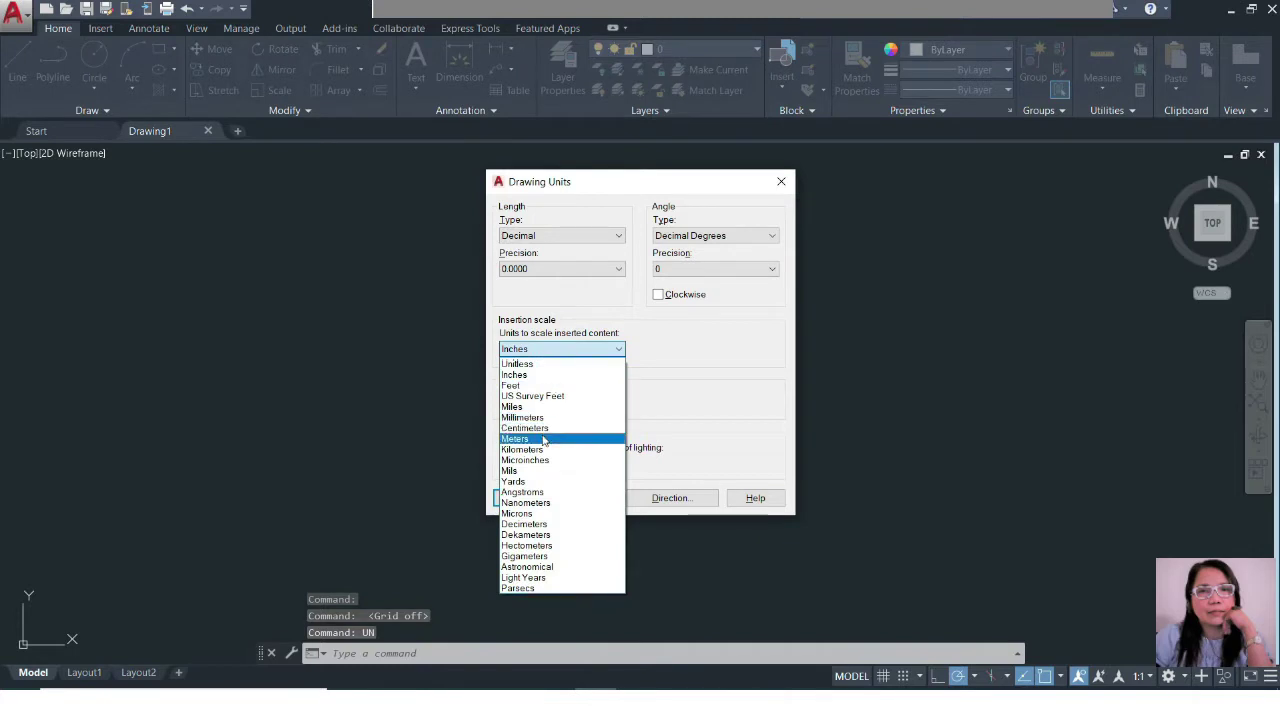
{"action": "left_click", "coordinate": [543, 439]}
{"action": "left_click", "coordinate": [519, 499]}
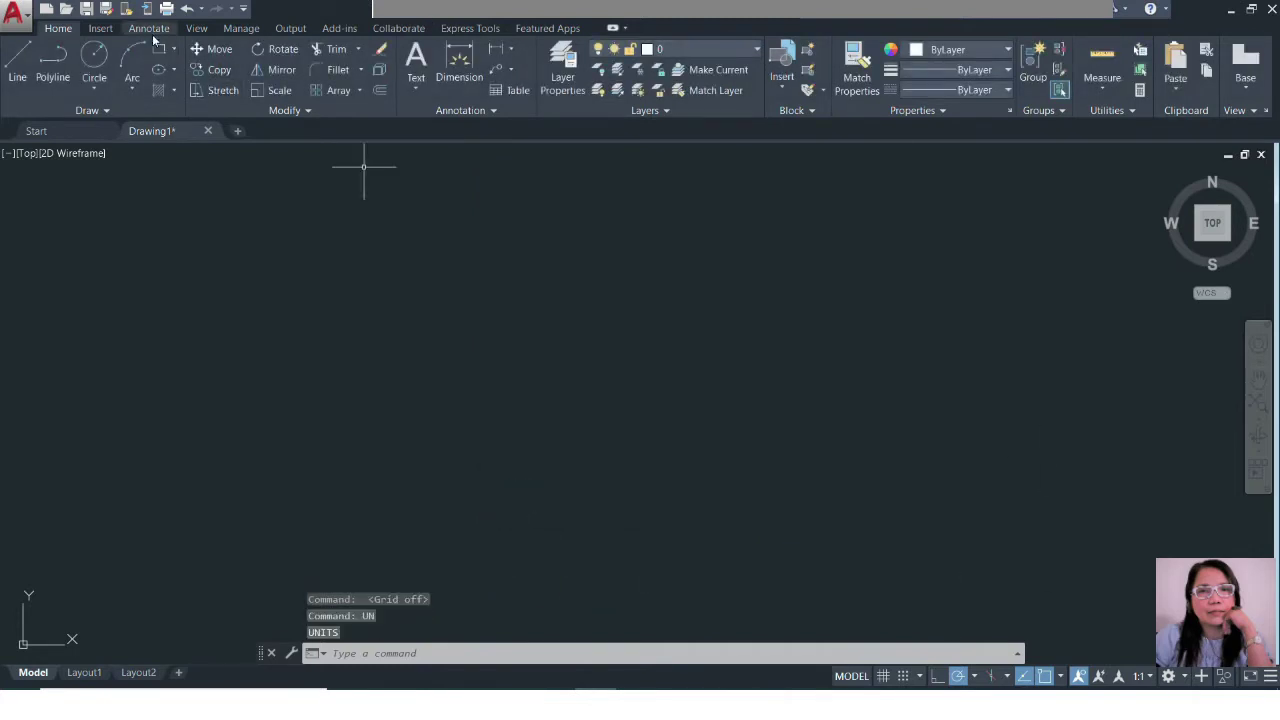
Step: Import the GRND-FLR-1 PDF from the Downloads folder as a block at scale 1, using the PDF layers
{"action": "left_click", "coordinate": [100, 30]}
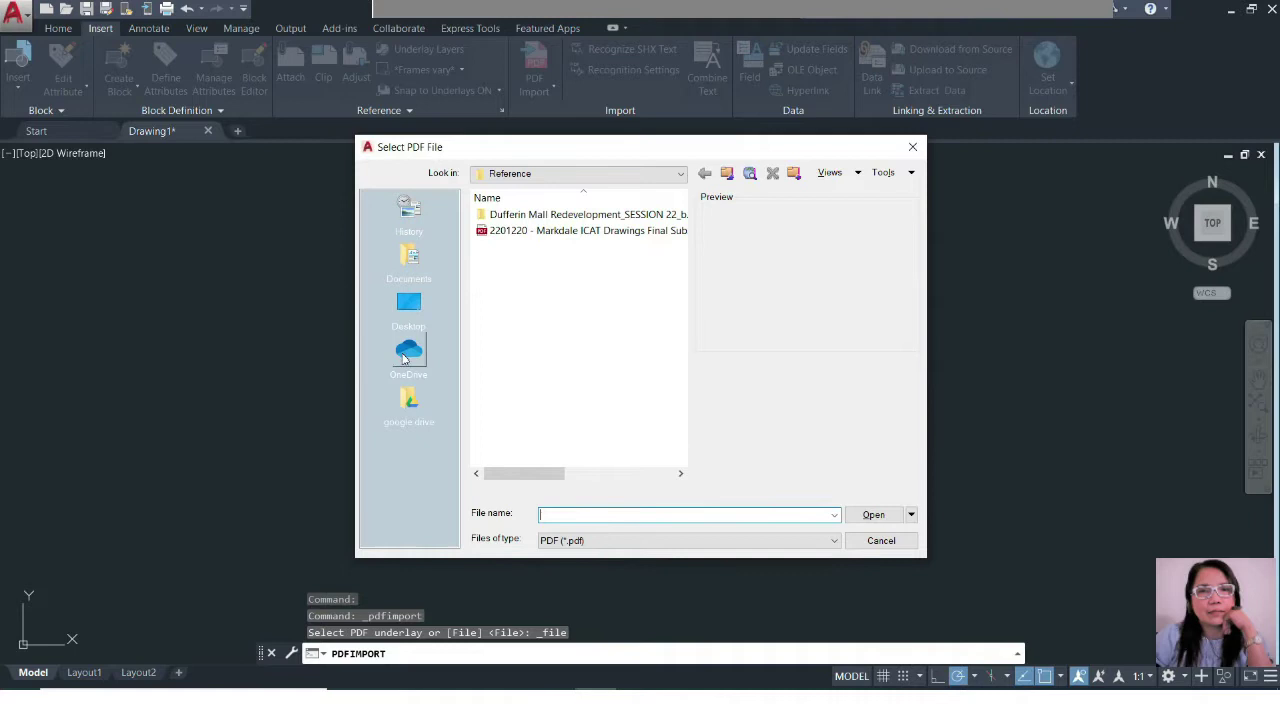
{"action": "left_click", "coordinate": [409, 305]}
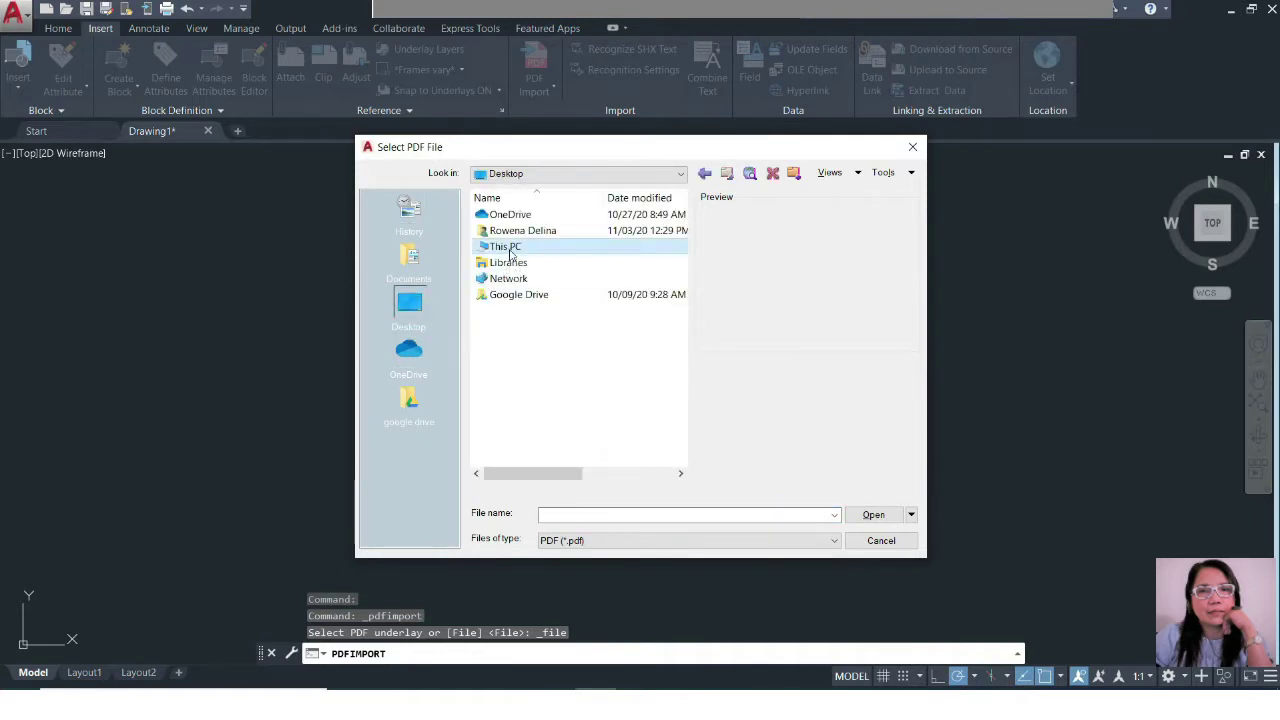
{"action": "double_click", "coordinate": [510, 250]}
{"action": "double_click", "coordinate": [528, 282]}
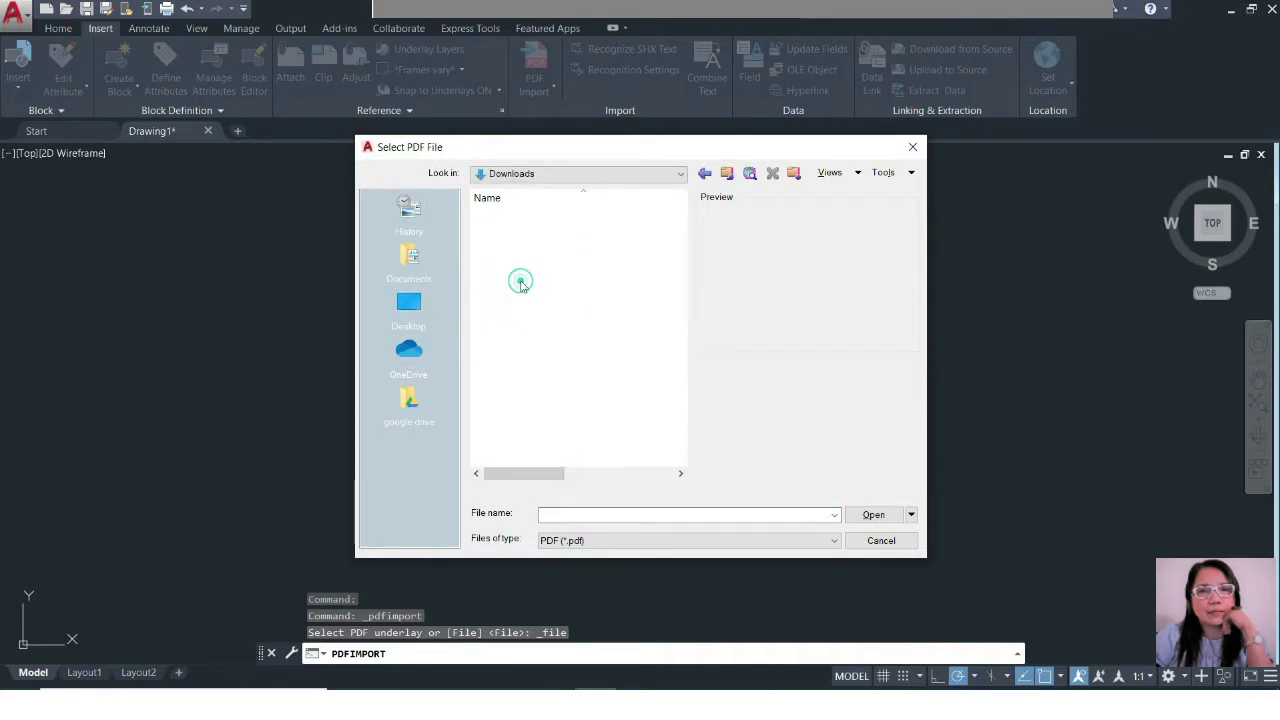
{"action": "left_click", "coordinate": [531, 234]}
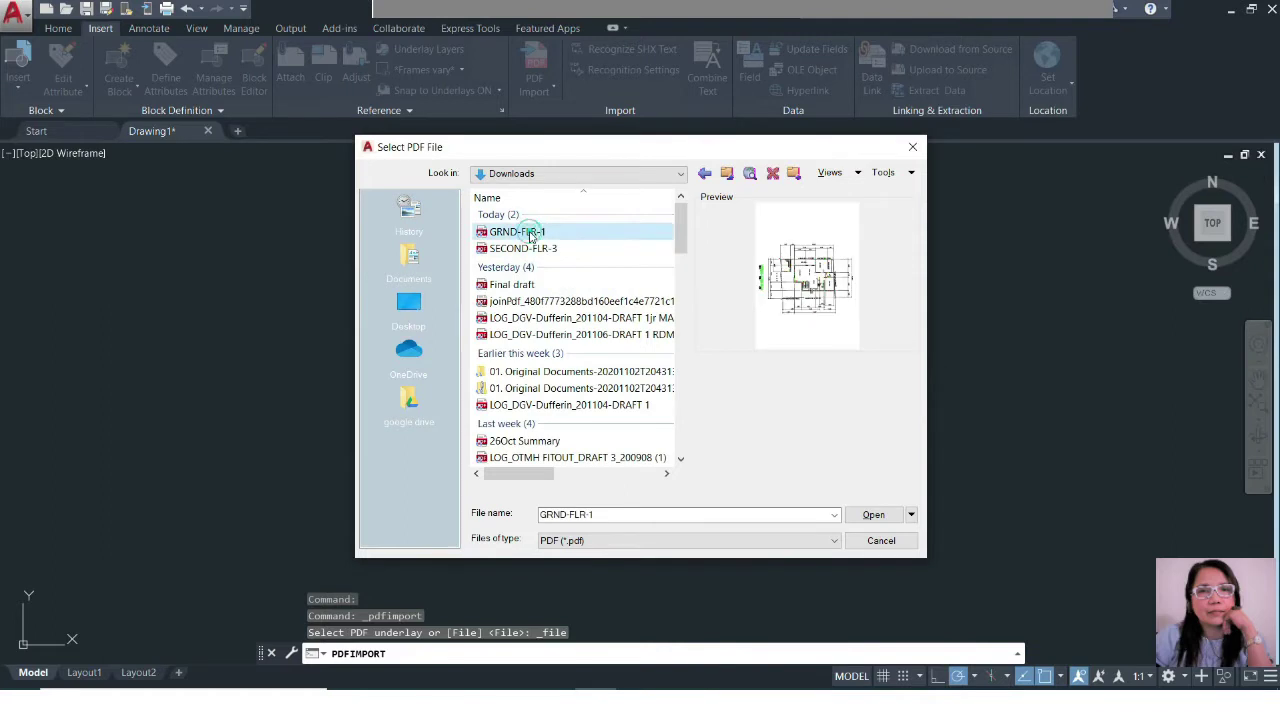
{"action": "left_click", "coordinate": [872, 514]}
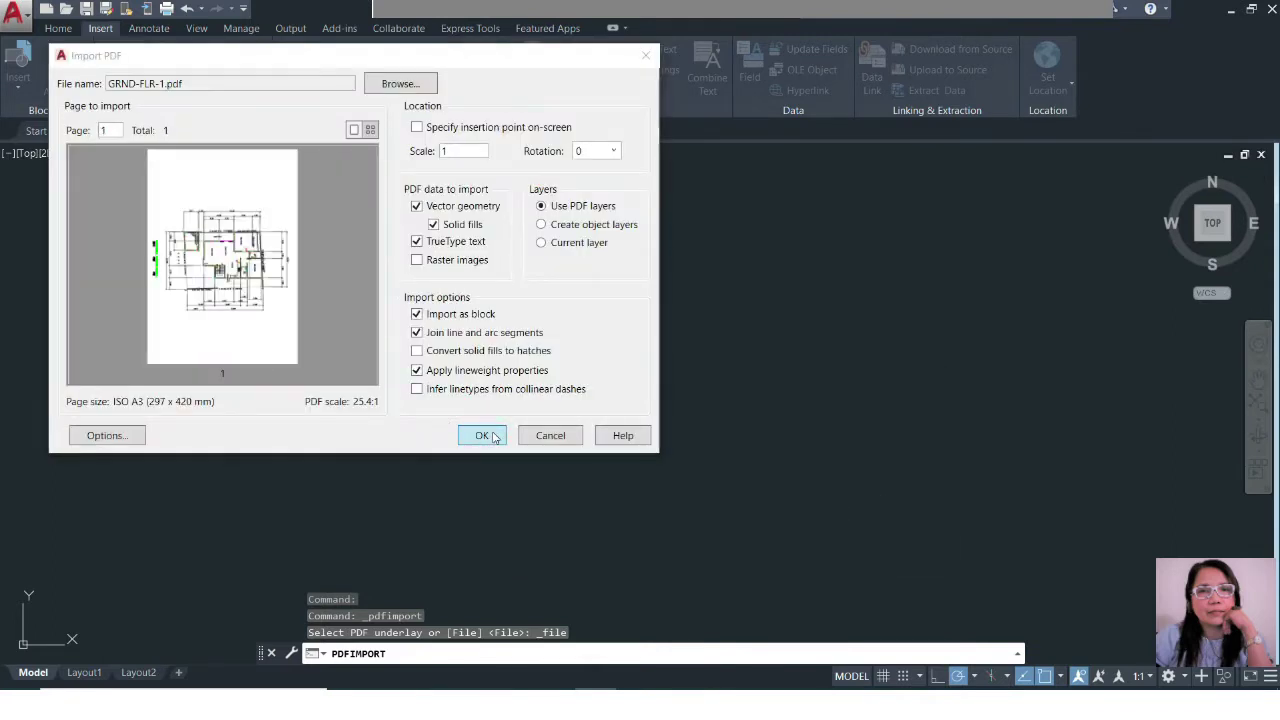
{"action": "left_click", "coordinate": [483, 435]}
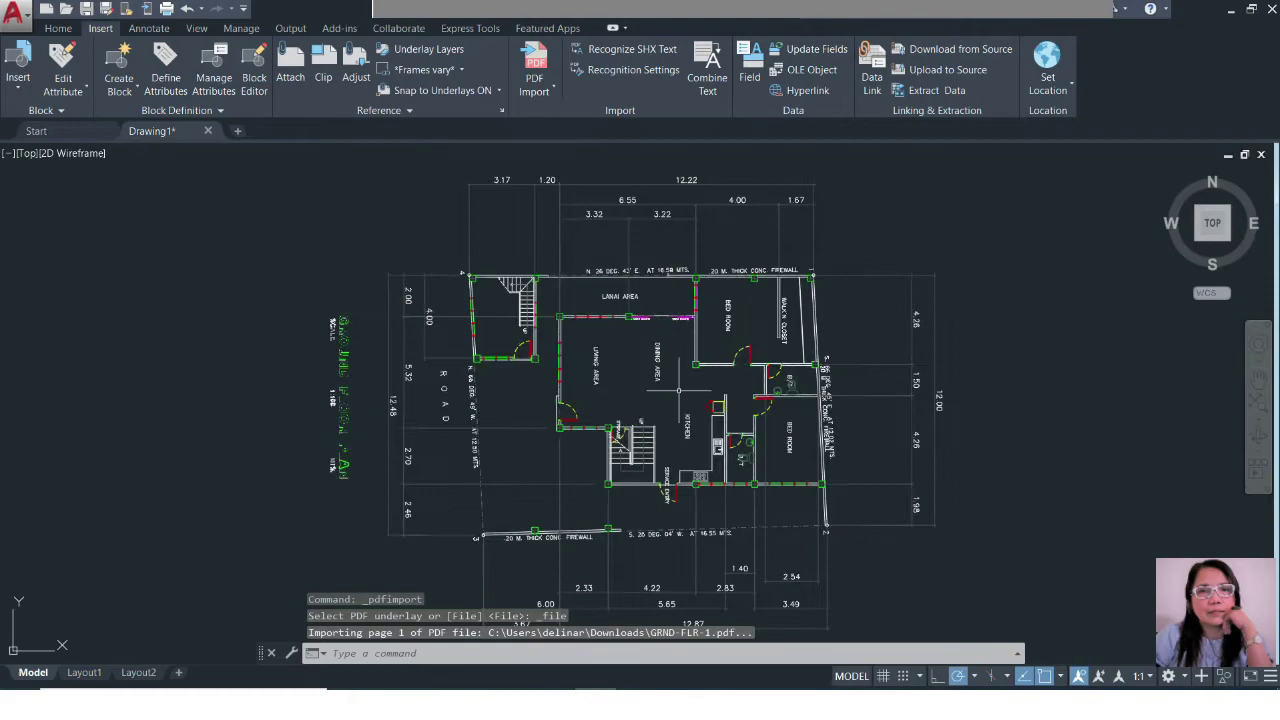
{"action": "scroll", "coordinate": [686, 370], "scroll_direction": "up", "scroll_amount": 4}
{"action": "scroll", "coordinate": [623, 320], "scroll_direction": "down", "scroll_amount": 8}
{"action": "scroll", "coordinate": [655, 398], "scroll_direction": "up", "scroll_amount": 7}
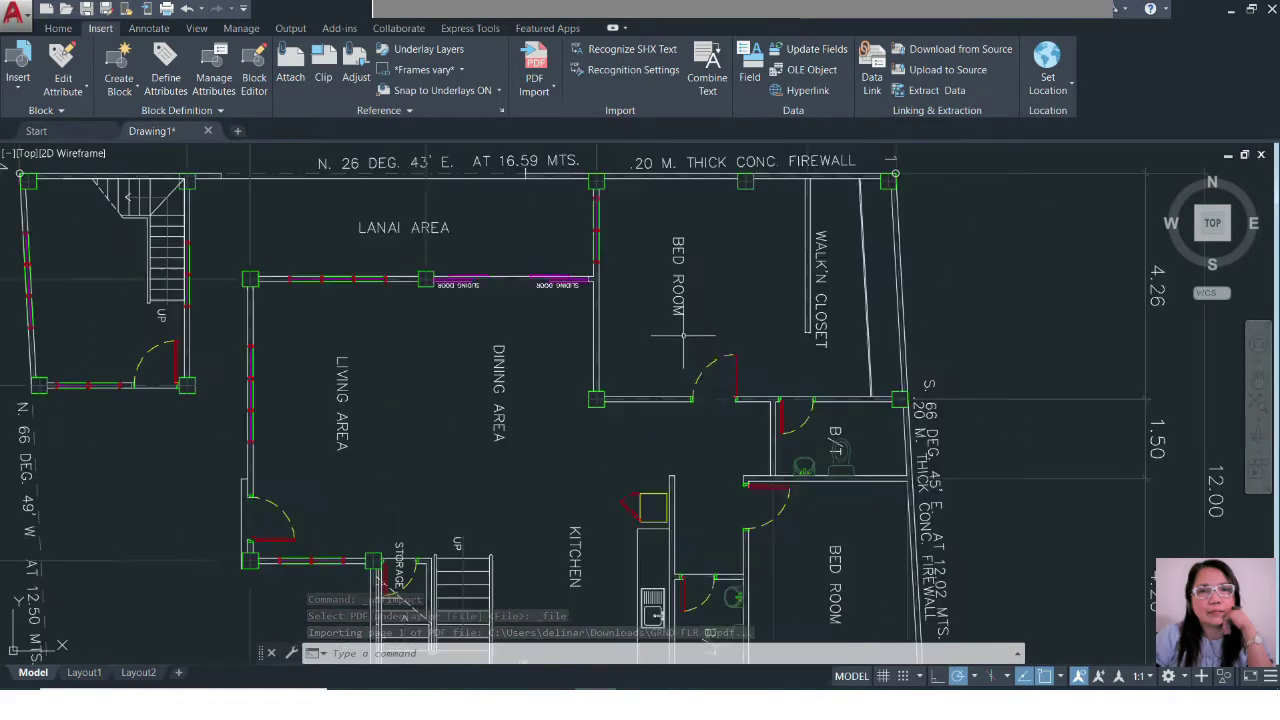
{"action": "scroll", "coordinate": [601, 319], "scroll_direction": "down", "scroll_amount": 4}
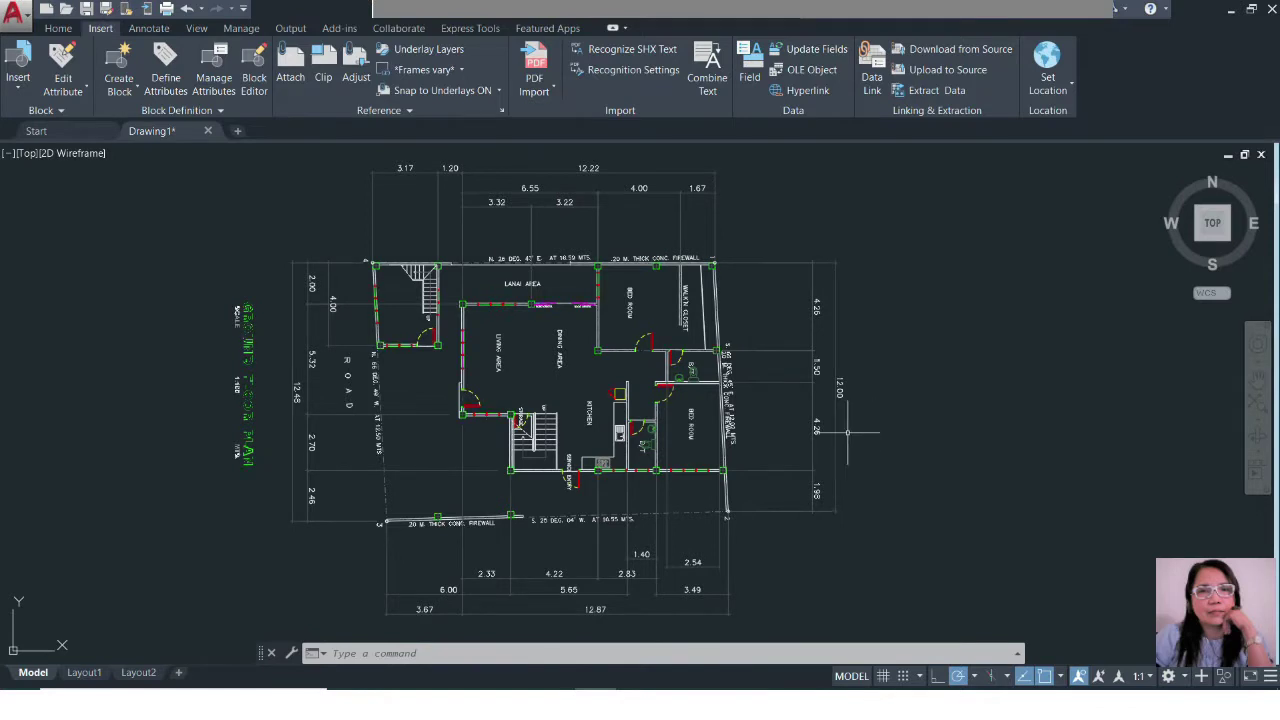
{"action": "type", "text": "m"}
{"action": "key", "text": "Return"}
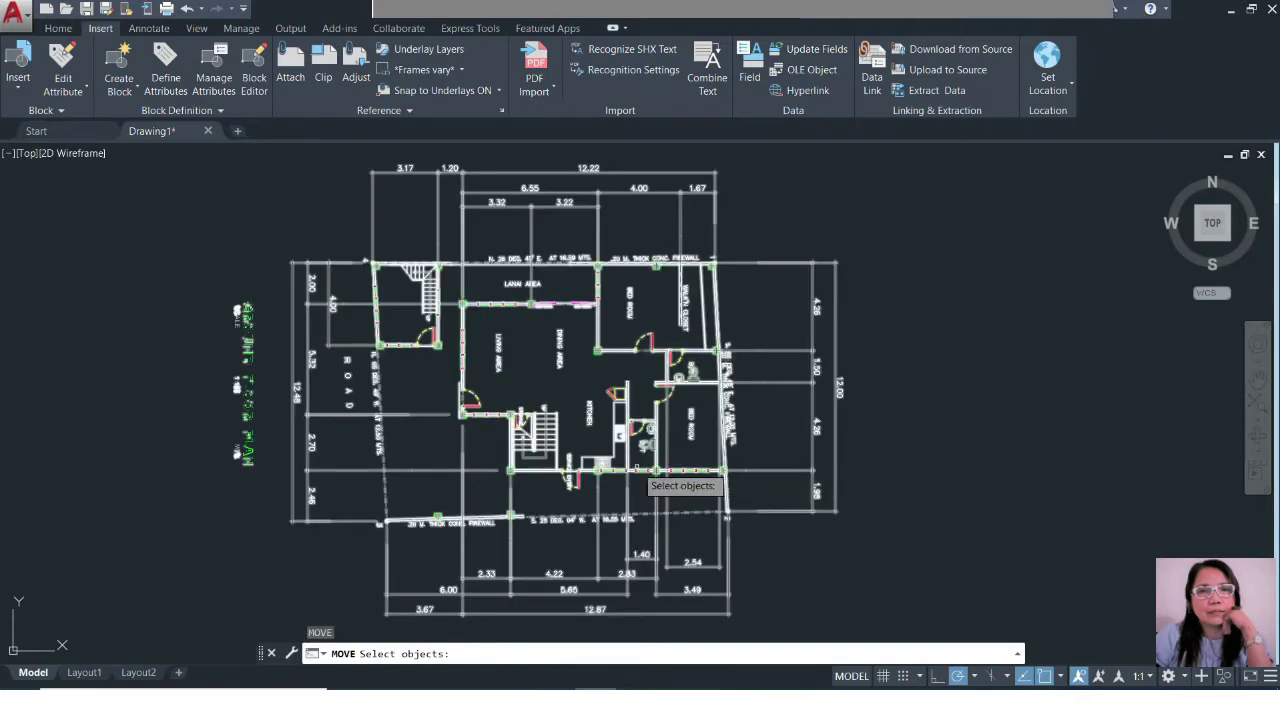
{"action": "scroll", "coordinate": [290, 225], "scroll_direction": "up", "scroll_amount": 6}
{"action": "scroll", "coordinate": [400, 210], "scroll_direction": "down", "scroll_amount": 5}
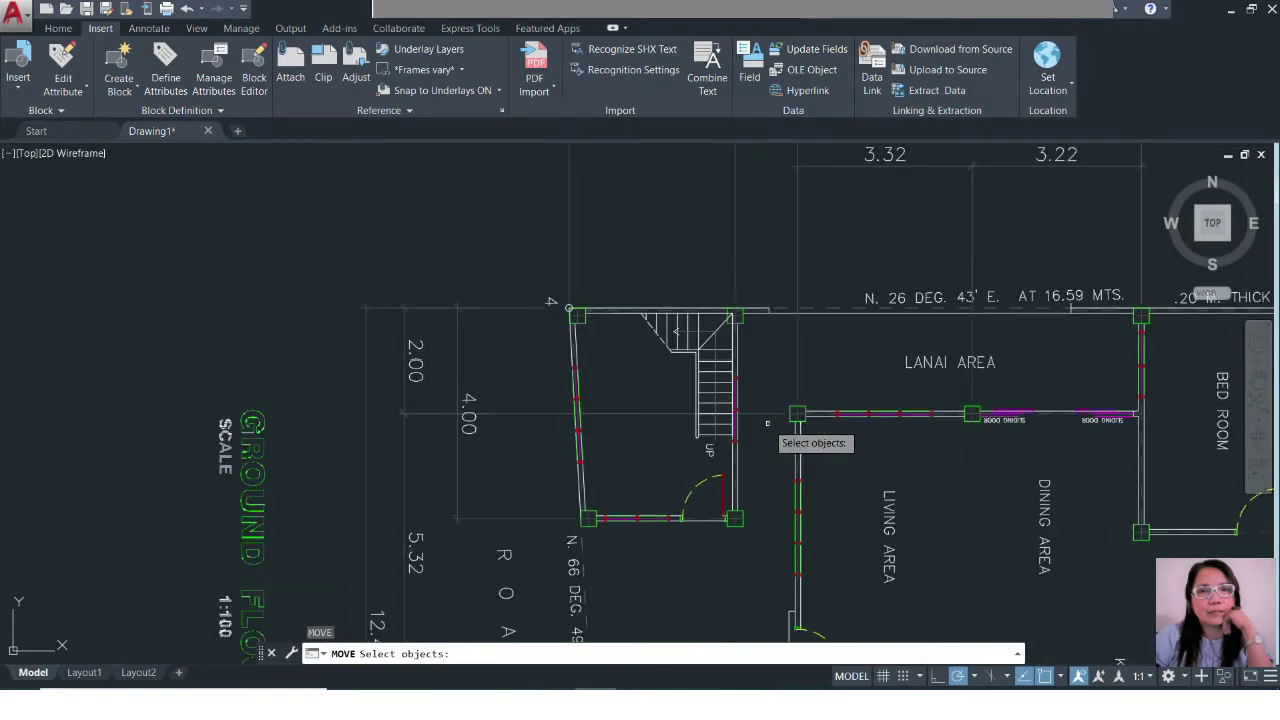
{"action": "scroll", "coordinate": [575, 295], "scroll_direction": "up", "scroll_amount": 4}
{"action": "scroll", "coordinate": [680, 380], "scroll_direction": "up", "scroll_amount": 2}
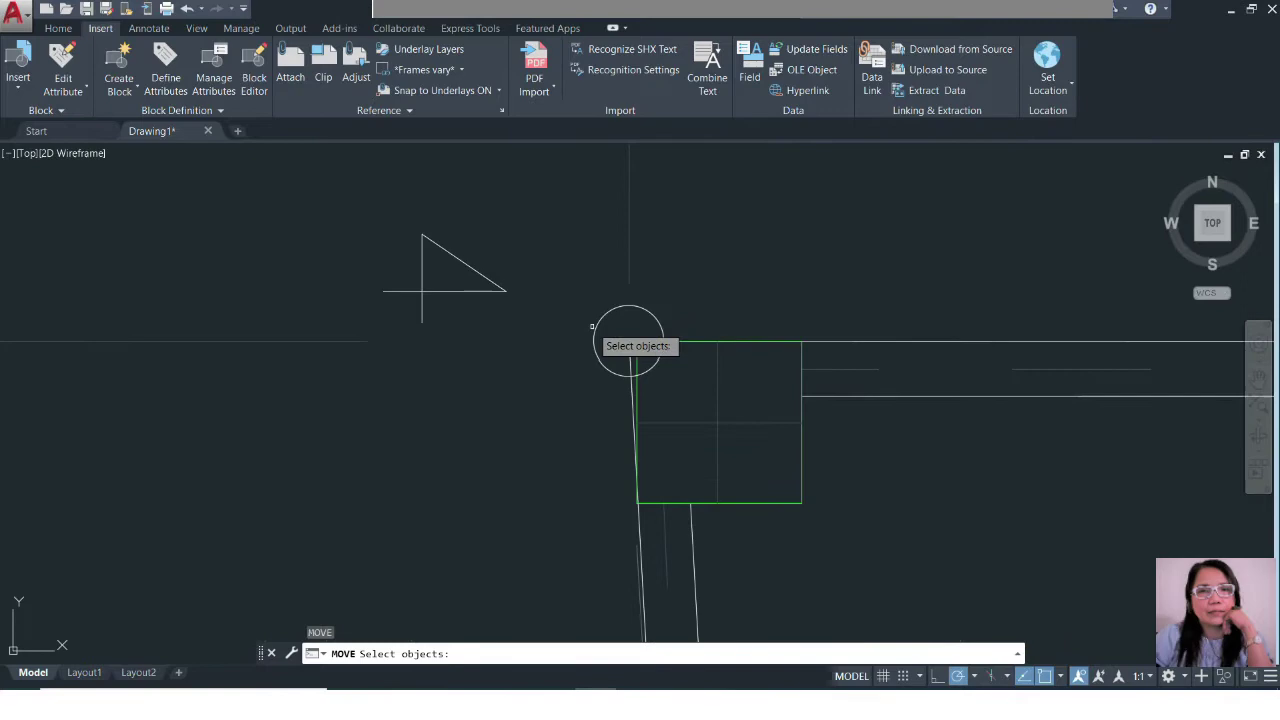
{"action": "scroll", "coordinate": [640, 345], "scroll_direction": "down", "scroll_amount": 6}
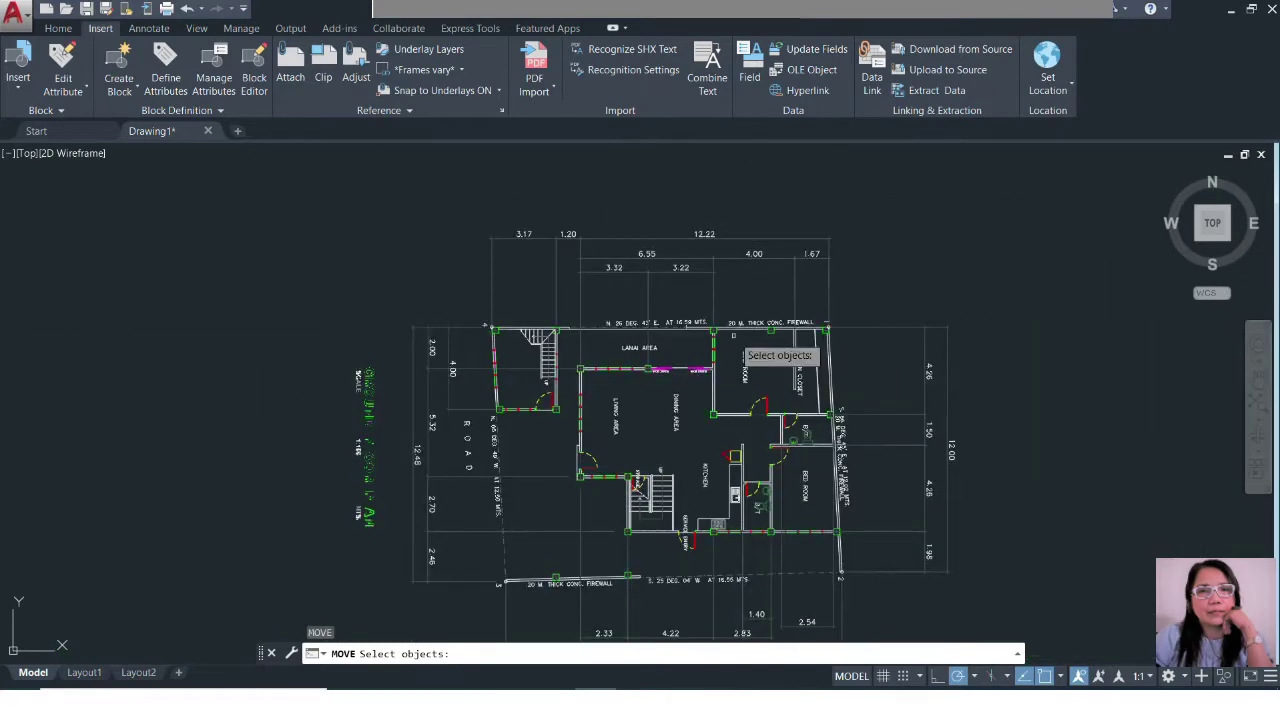
{"action": "scroll", "coordinate": [527, 332], "scroll_direction": "up", "scroll_amount": 6}
{"action": "scroll", "coordinate": [526, 327], "scroll_direction": "down", "scroll_amount": 7}
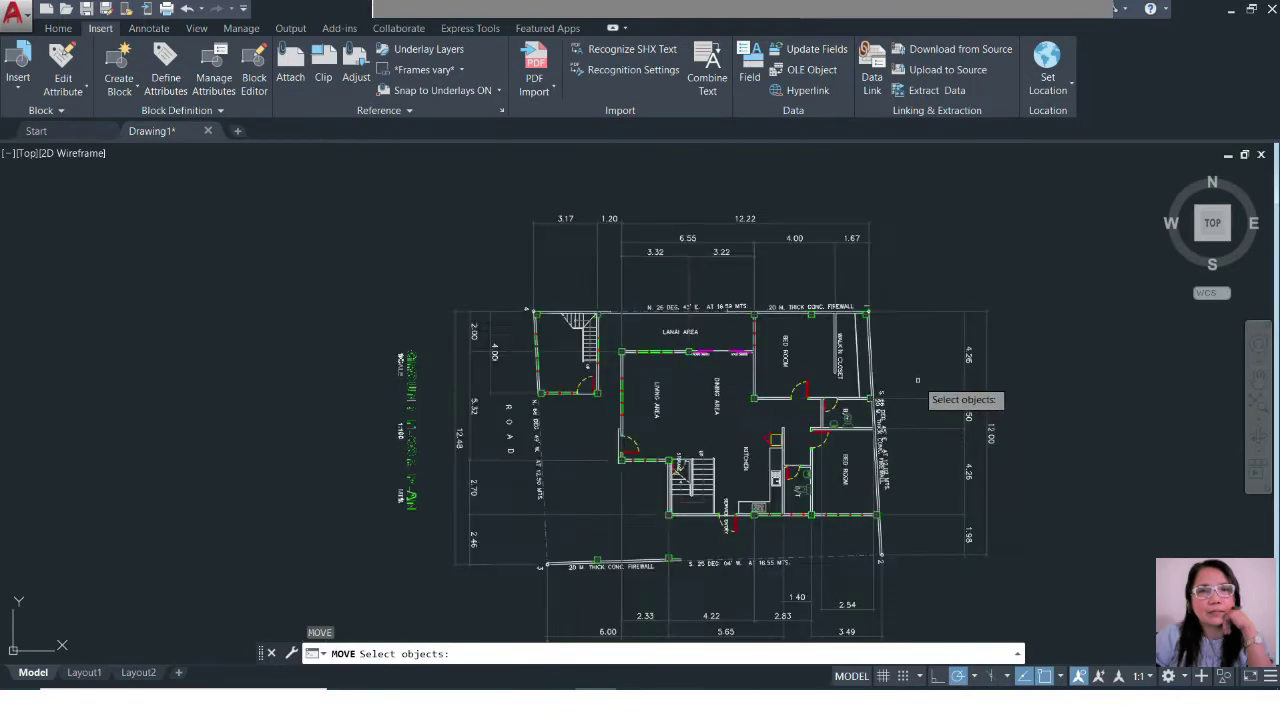
{"action": "scroll", "coordinate": [866, 333], "scroll_direction": "up", "scroll_amount": 5}
{"action": "scroll", "coordinate": [878, 193], "scroll_direction": "up", "scroll_amount": 6}
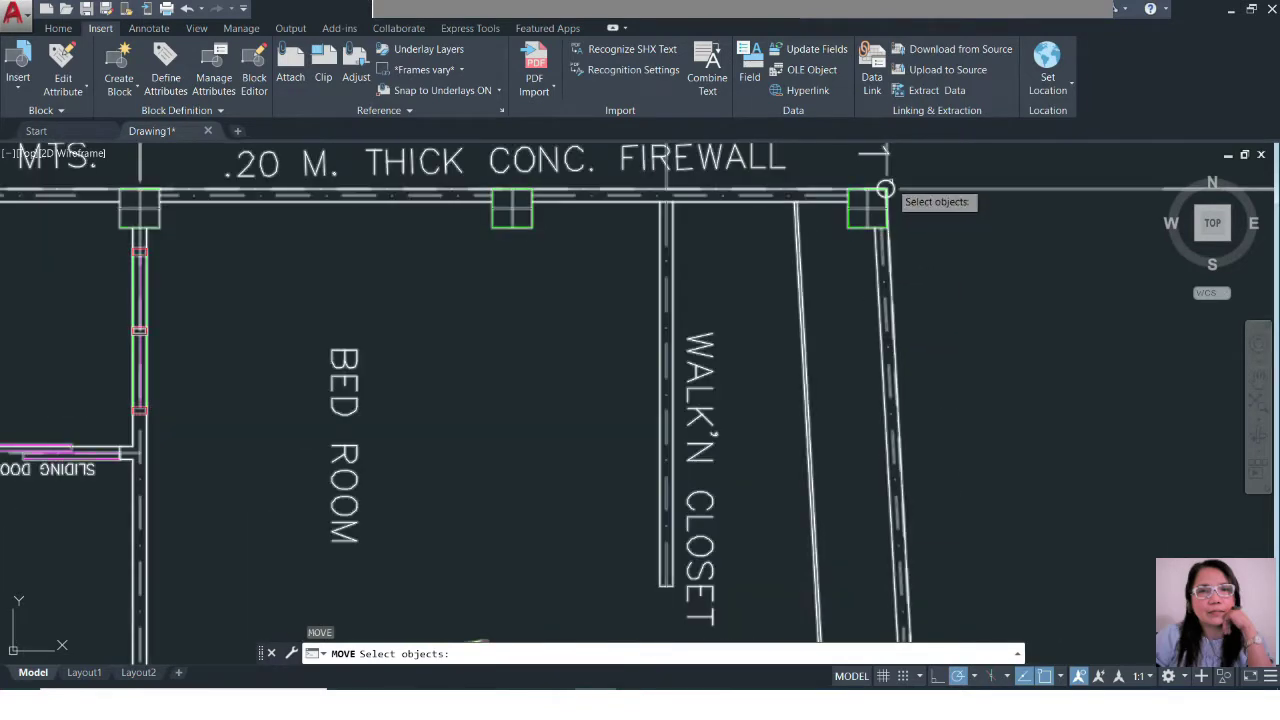
{"action": "key", "text": "Escape"}
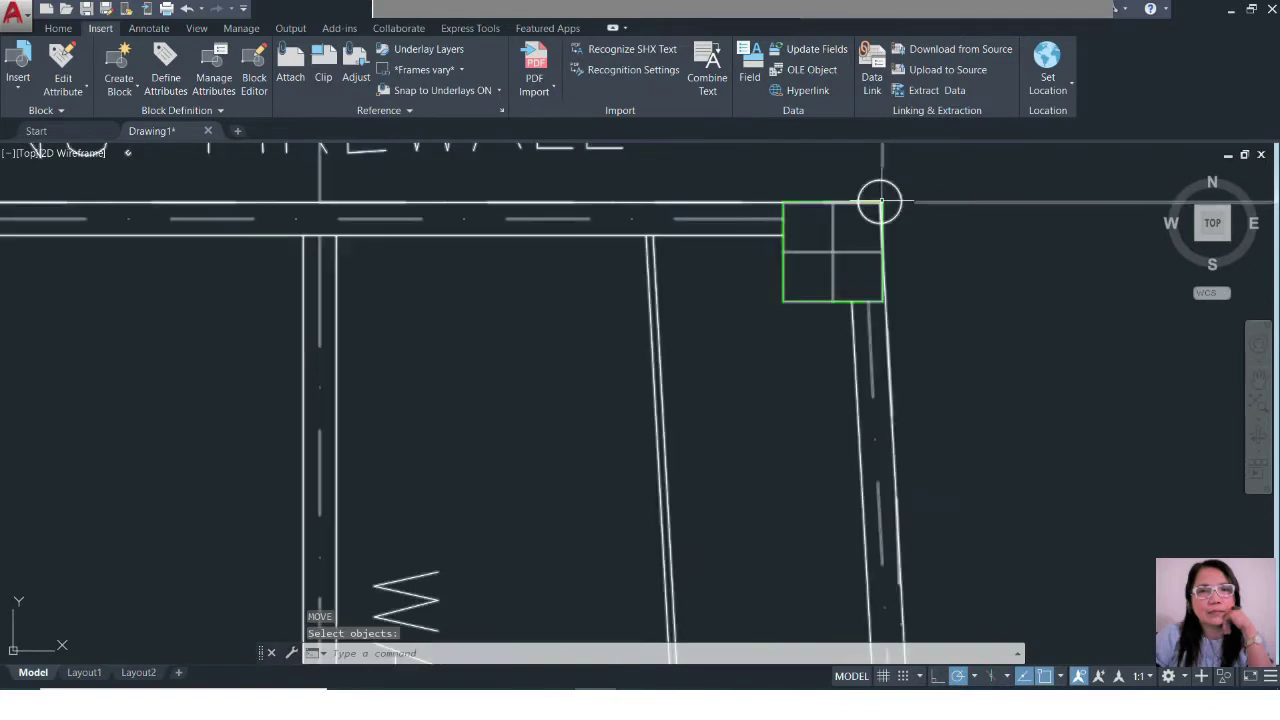
{"action": "key", "text": "Escape"}
{"action": "key", "text": "Escape"}
{"action": "key", "text": "Escape"}
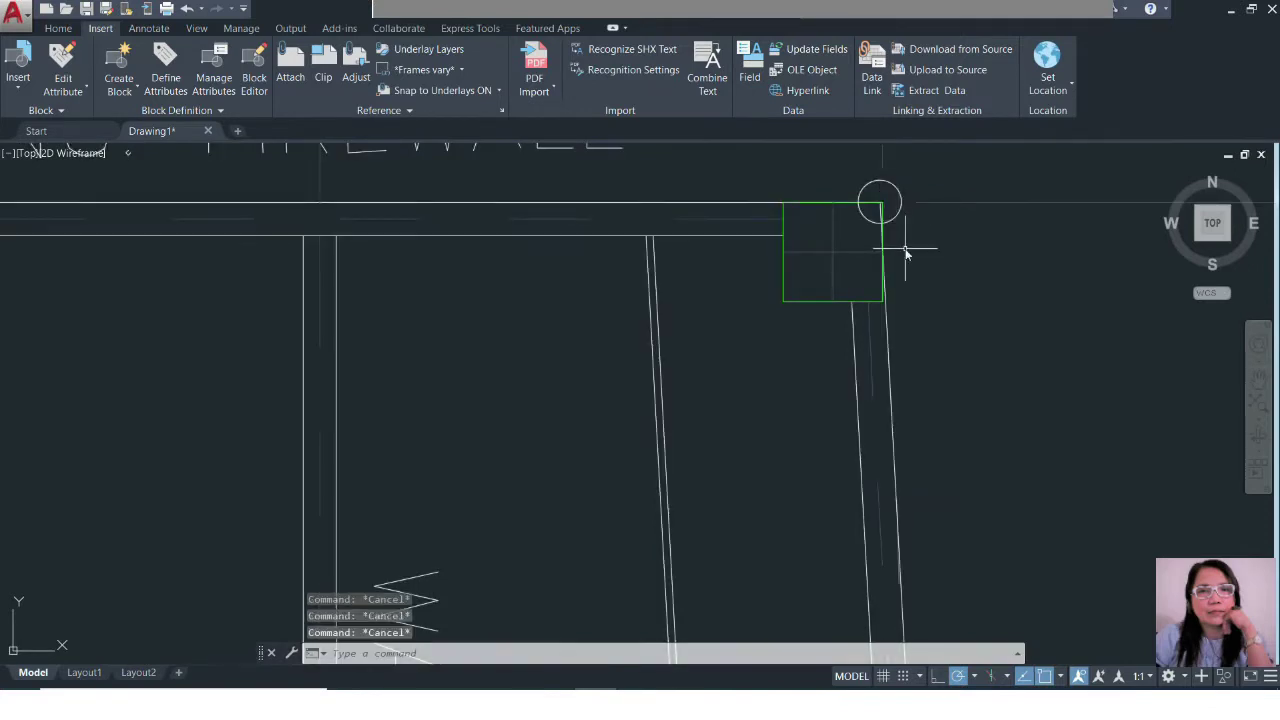
Step: Move the imported floor plan from the center of its upper-right corner circle to the origin 0,0,0
{"action": "key", "text": "space"}
{"action": "left_click", "coordinate": [868, 212]}
{"action": "left_click", "coordinate": [856, 208]}
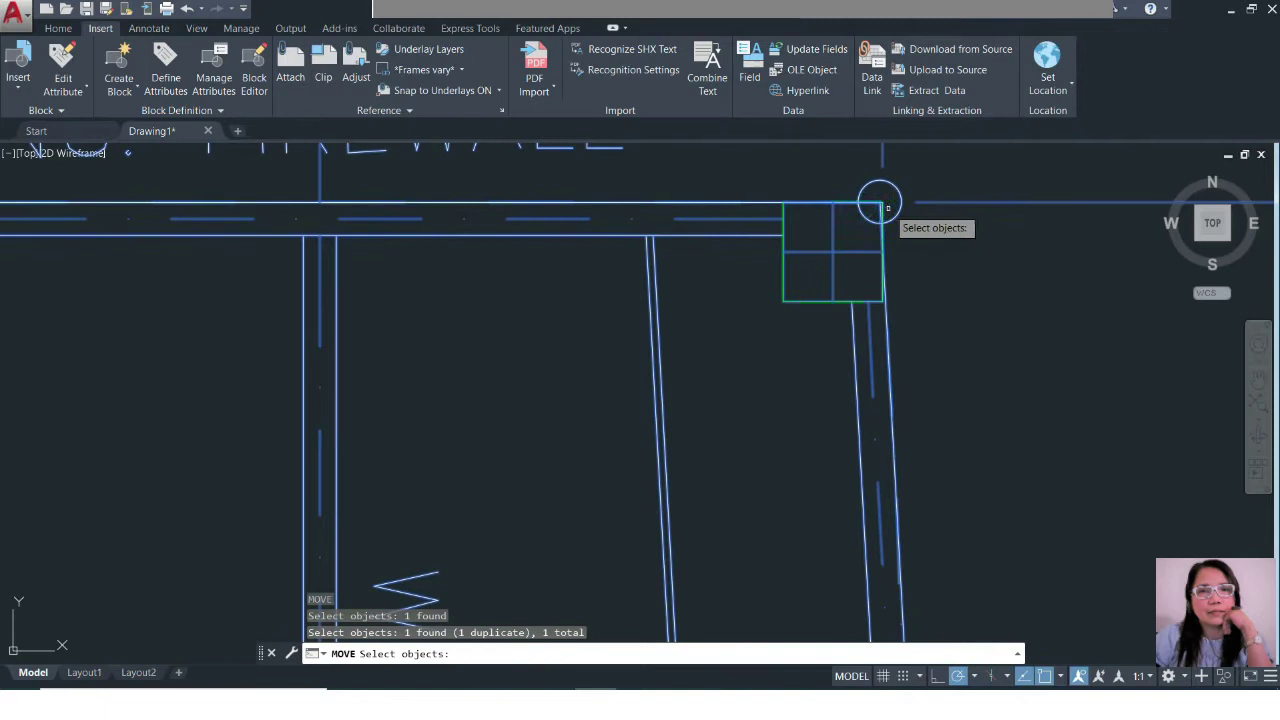
{"action": "key", "text": "Return"}
{"action": "left_click", "coordinate": [880, 203]}
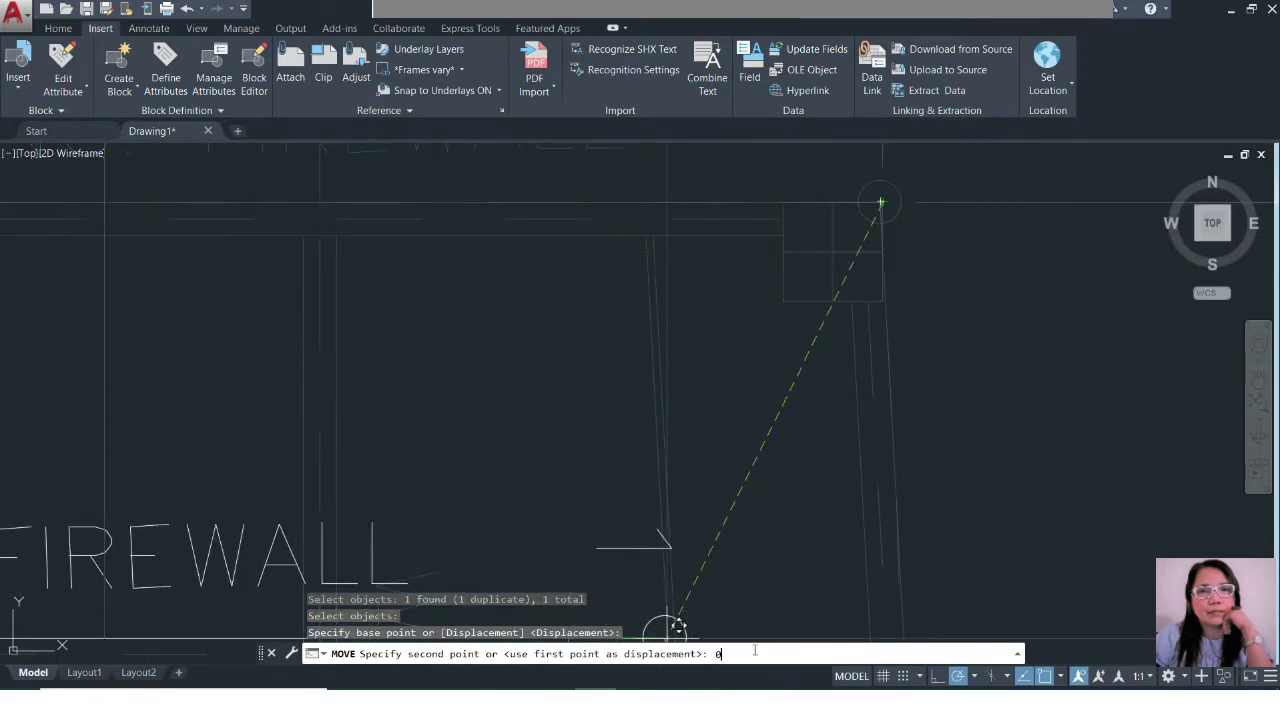
{"action": "key", "text": "Return"}
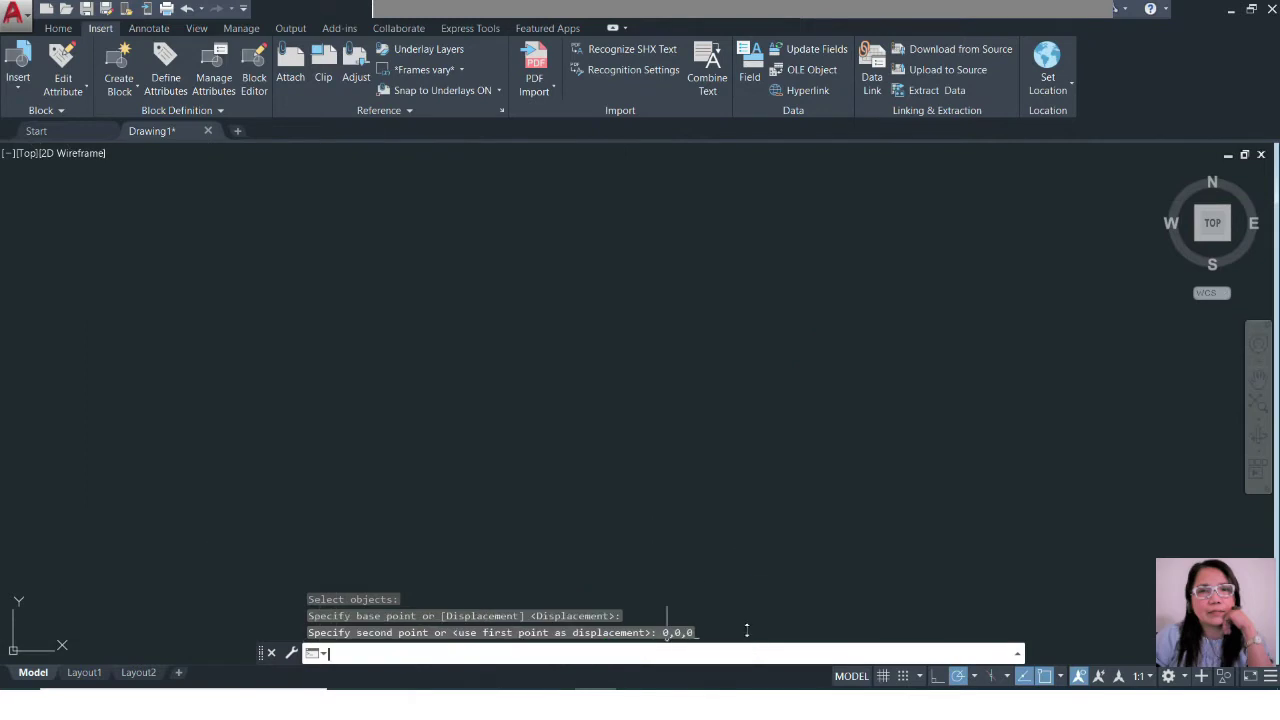
Step: Explode the imported floor plan block into separate objects
{"action": "type", "text": "z"}
{"action": "key", "text": "Return"}
{"action": "scroll", "coordinate": [748, 490], "scroll_direction": "down", "scroll_amount": 3}
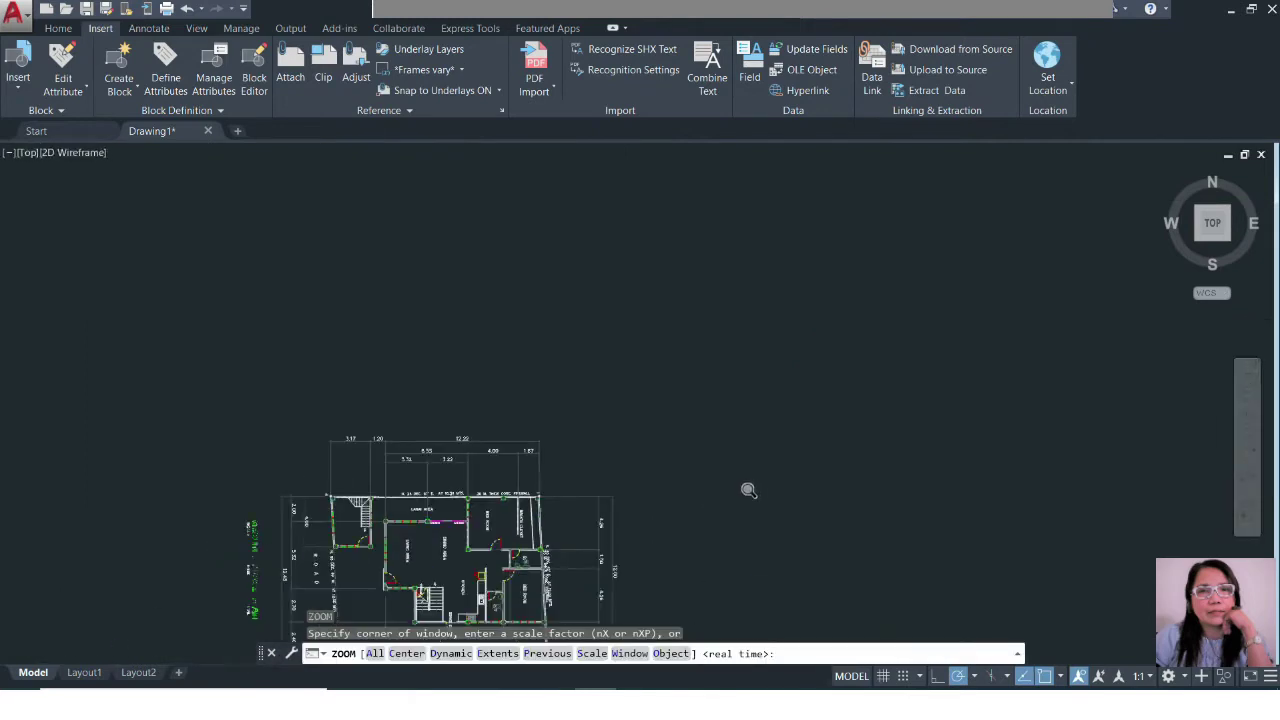
{"action": "type", "text": "A"}
{"action": "key", "text": "Return"}
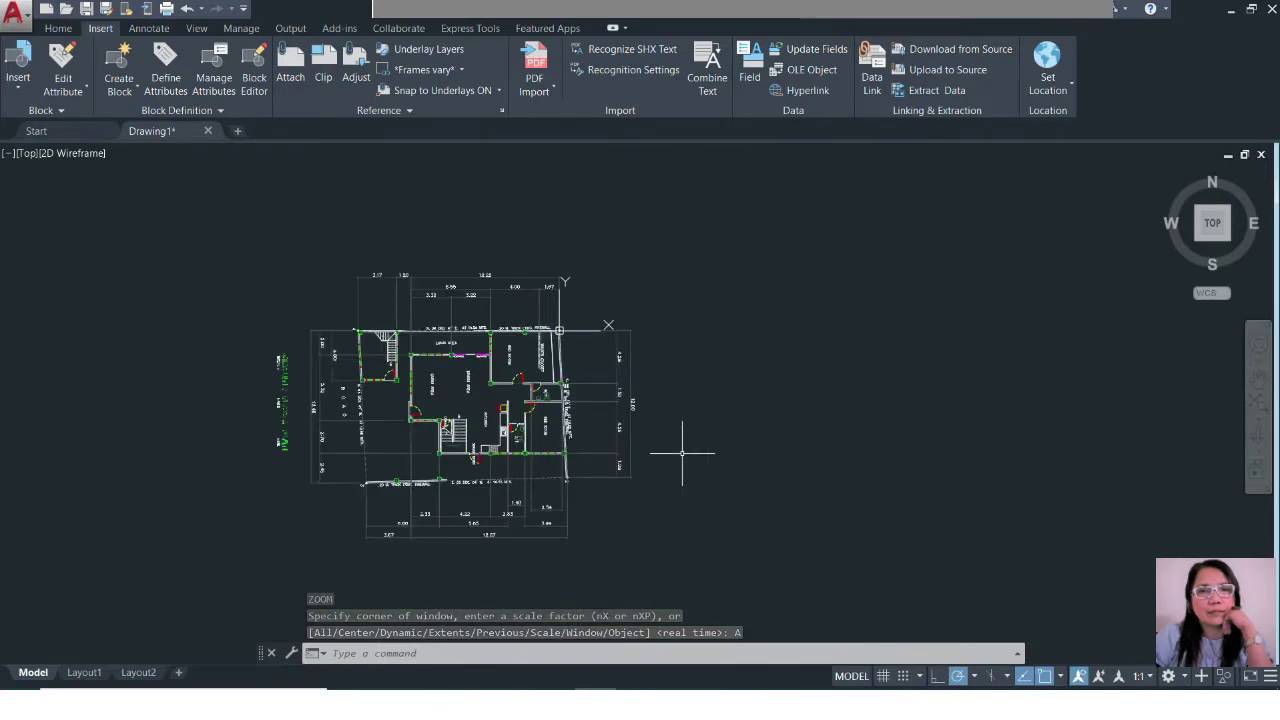
{"action": "type", "text": "x"}
{"action": "key", "text": "Return"}
{"action": "left_click", "coordinate": [586, 430]}
{"action": "left_click", "coordinate": [538, 402]}
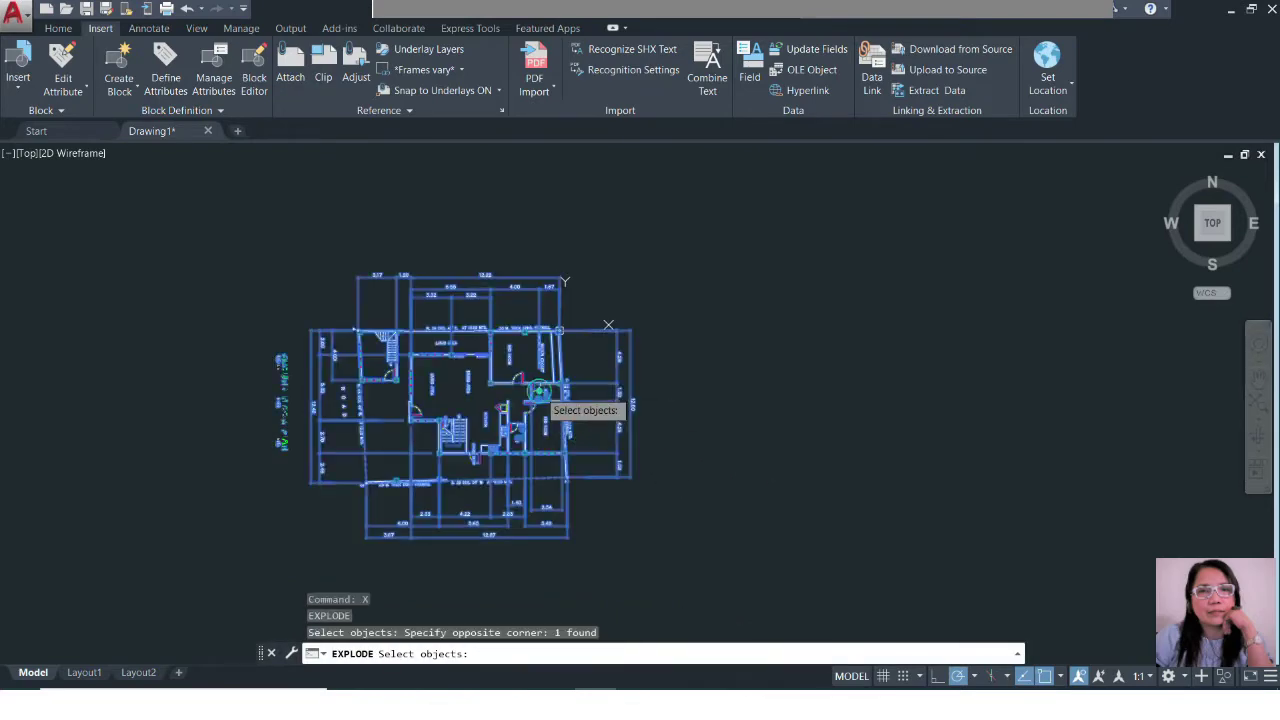
{"action": "key", "text": "Return"}
Step: Review the imported PDF layers in the layer properties and freeze the PDF_Geometry layer
{"action": "scroll", "coordinate": [620, 408], "scroll_direction": "up", "scroll_amount": 4}
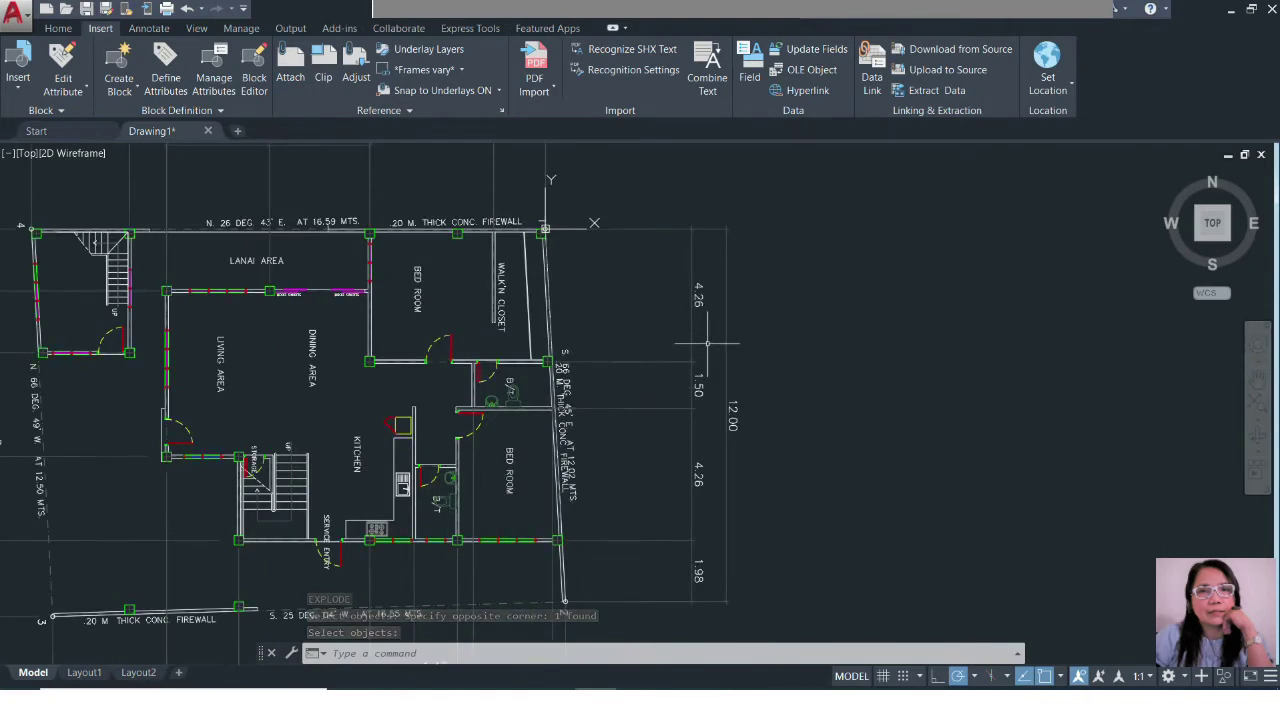
{"action": "type", "text": "la"}
{"action": "key", "text": "Return"}
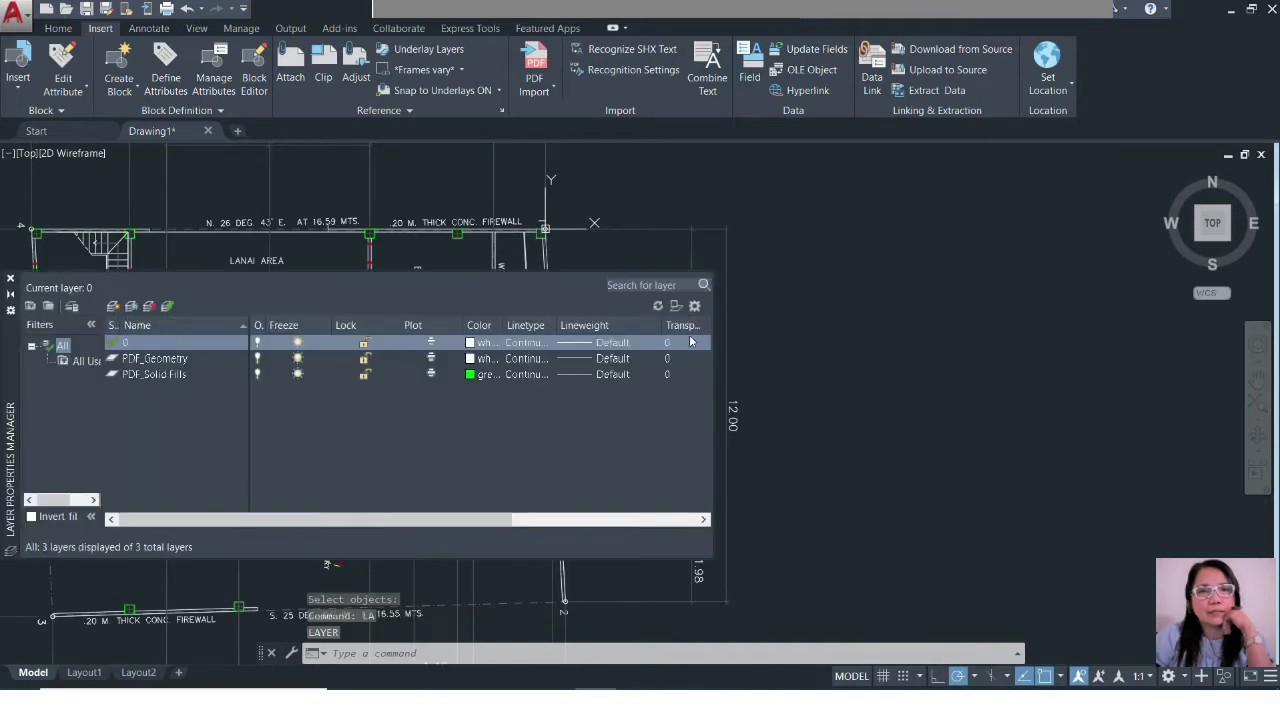
{"action": "left_click", "coordinate": [160, 375]}
{"action": "left_click", "coordinate": [158, 358]}
{"action": "left_click", "coordinate": [158, 374]}
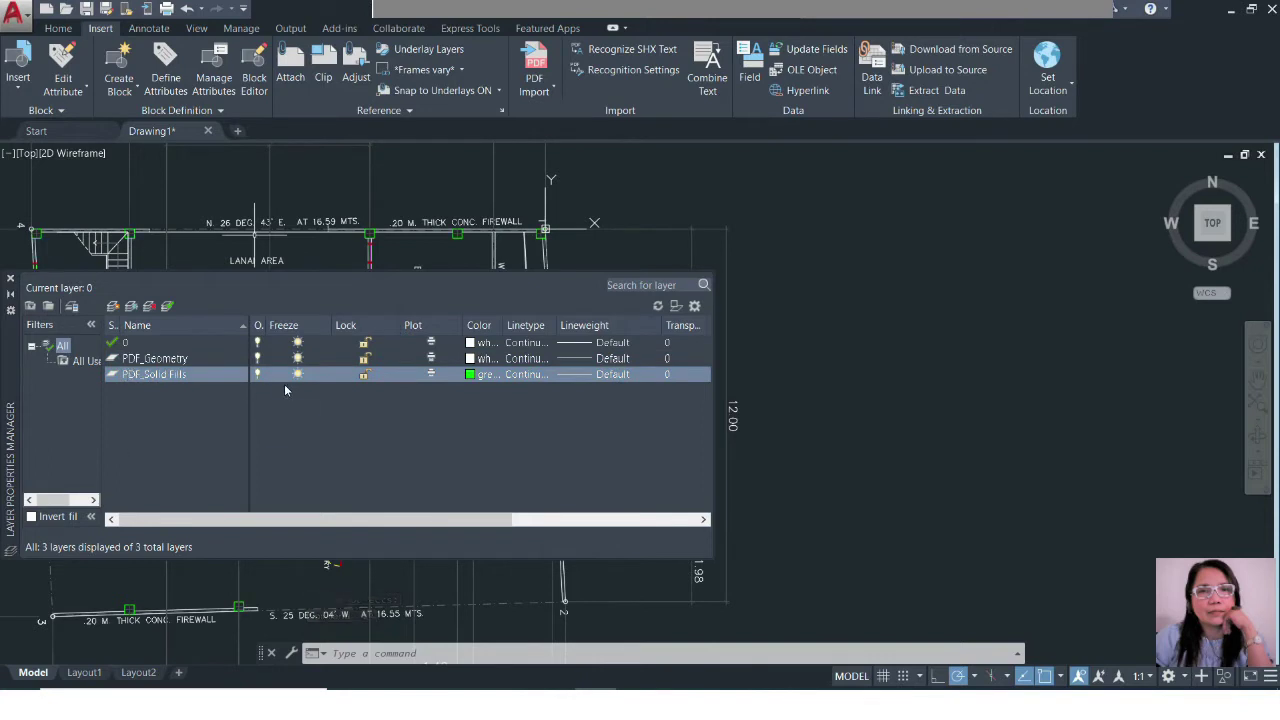
{"action": "left_click", "coordinate": [161, 360]}
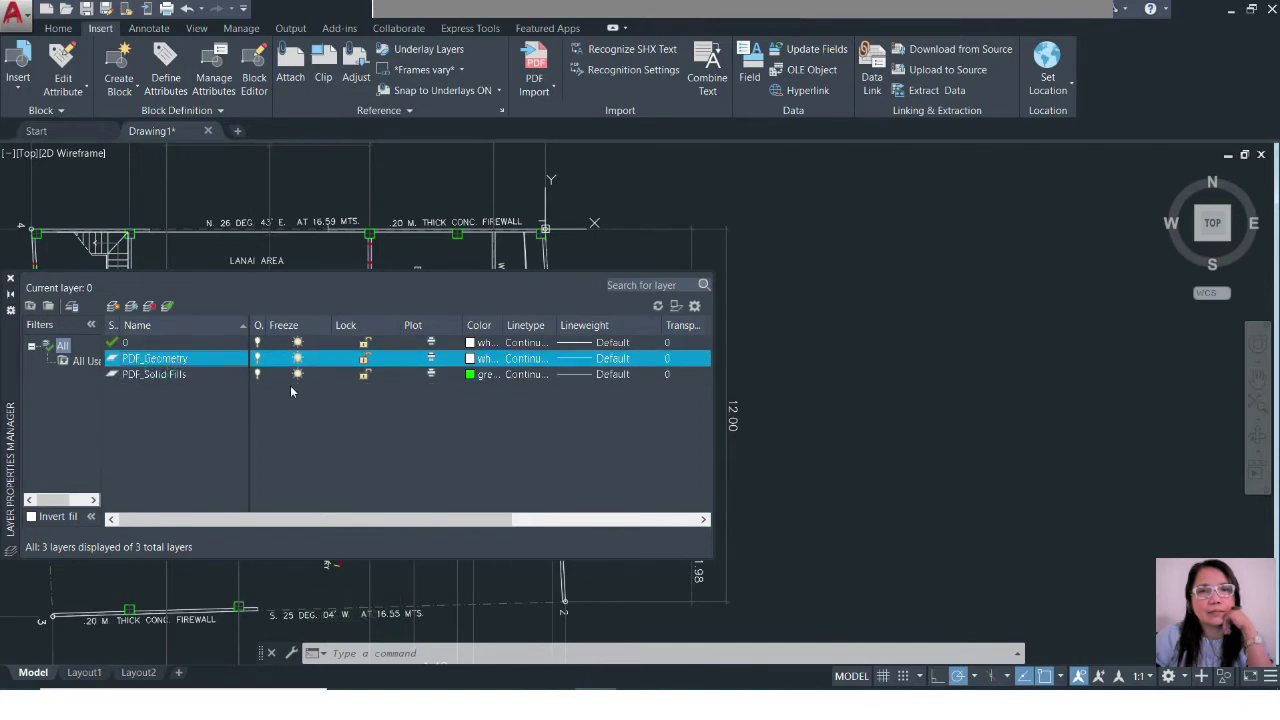
{"action": "left_click", "coordinate": [153, 376]}
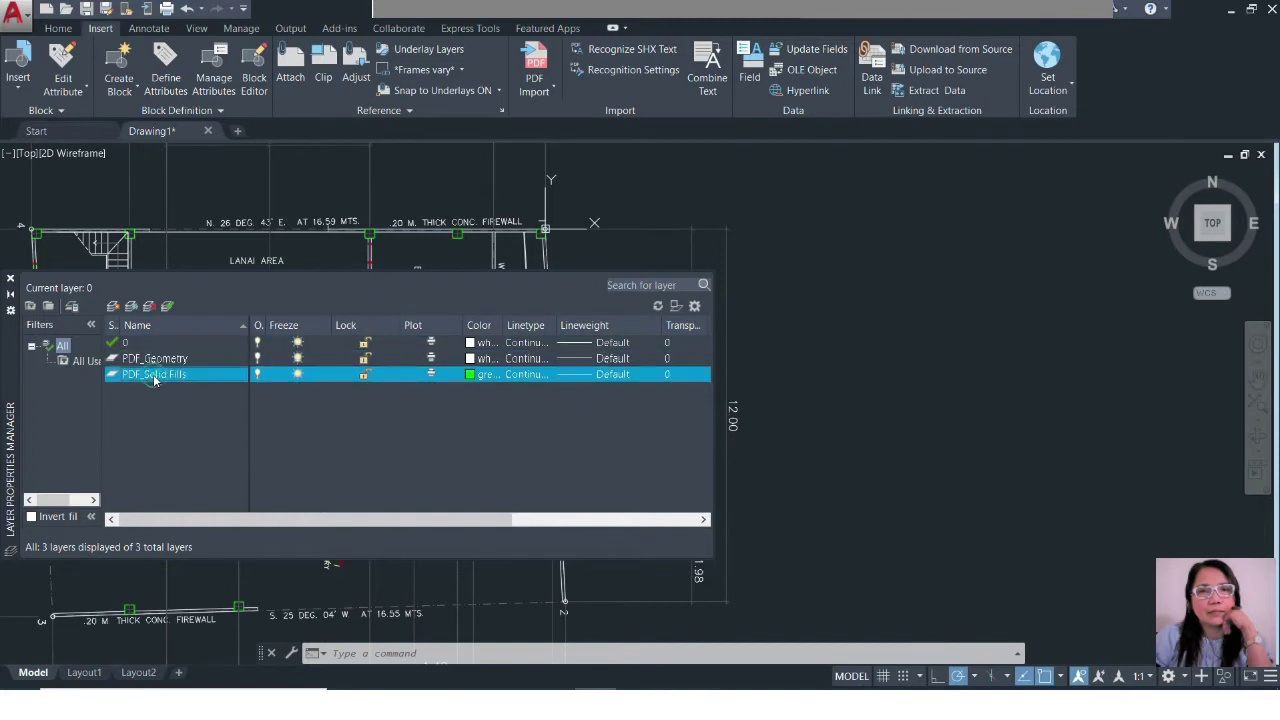
{"action": "left_click", "coordinate": [297, 358]}
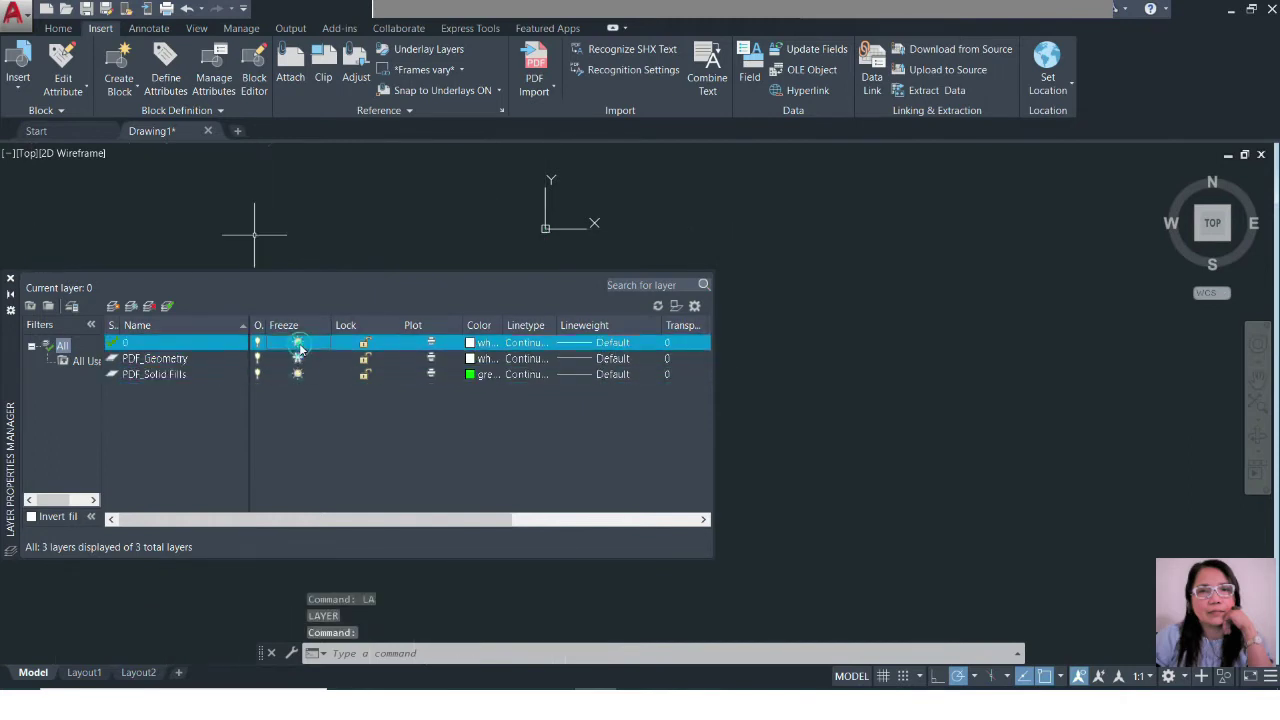
Step: Try to freeze layer 0, and make PDF_Solid Fills the current layer
{"action": "left_click", "coordinate": [297, 342]}
{"action": "left_click", "coordinate": [742, 377]}
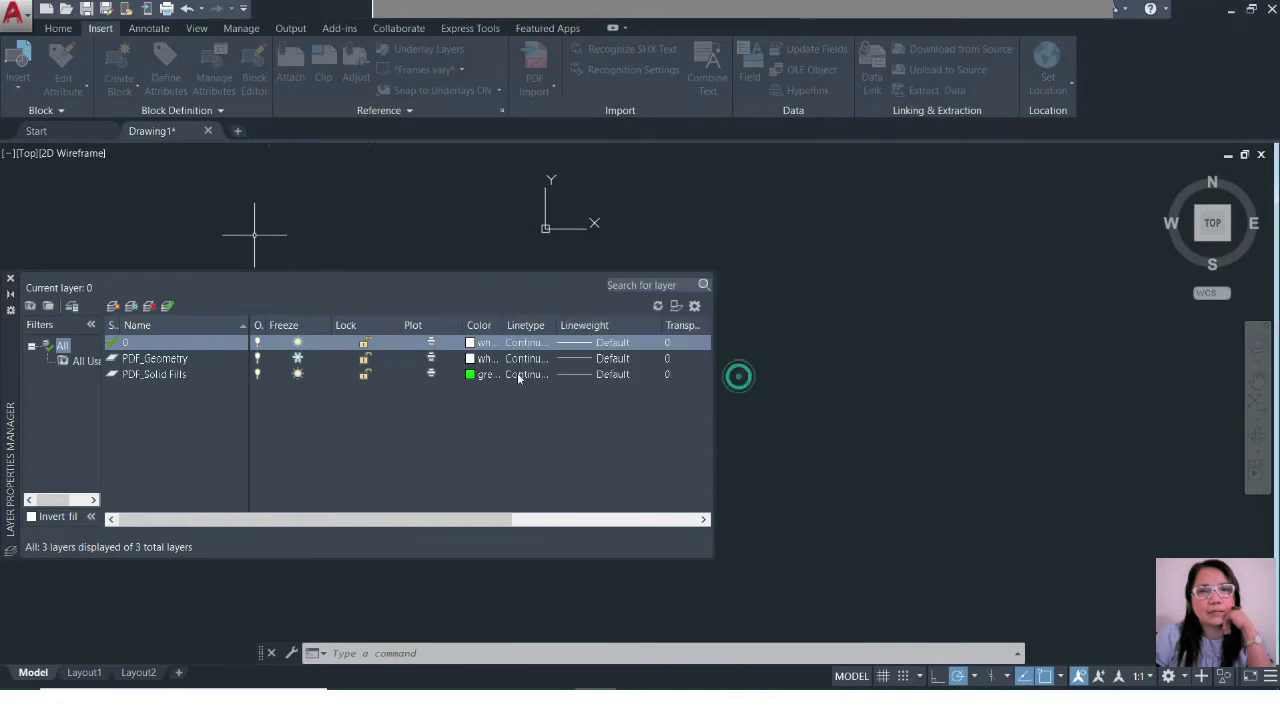
{"action": "double_click", "coordinate": [112, 374]}
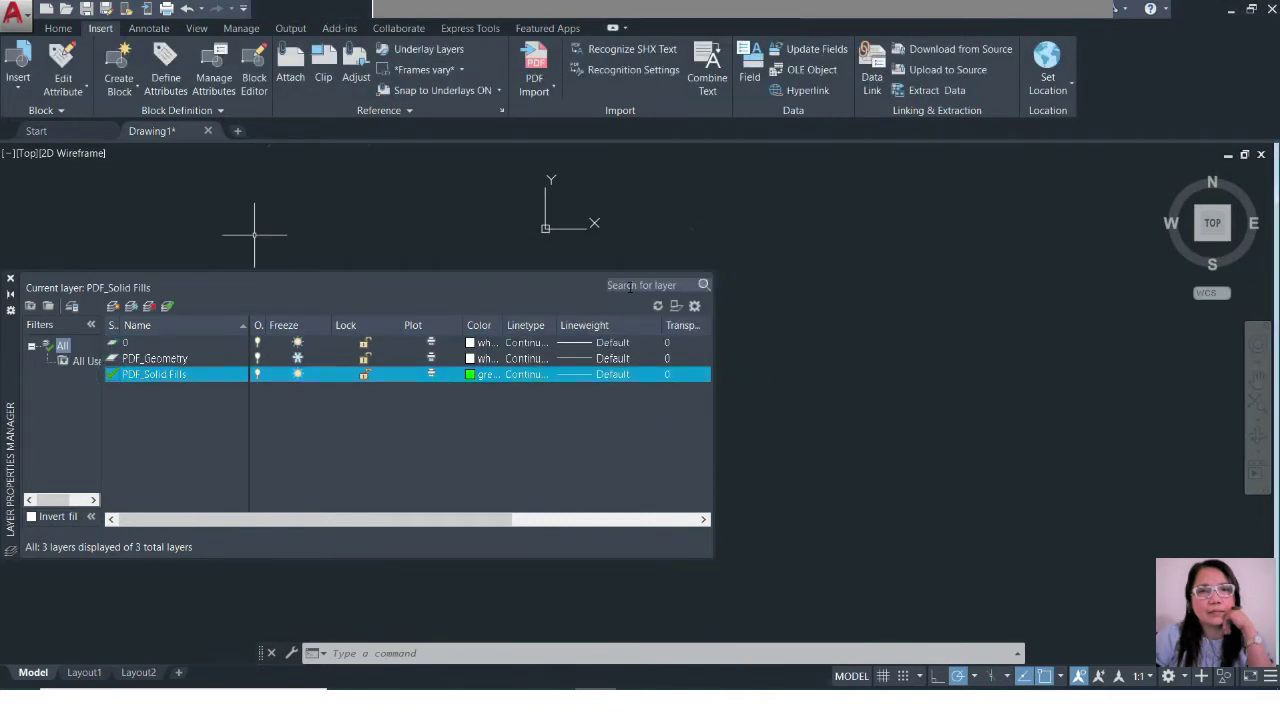
Step: Erase all objects still visible in the drawing while the PDF_Geometry layer is frozen
{"action": "left_click", "coordinate": [10, 279]}
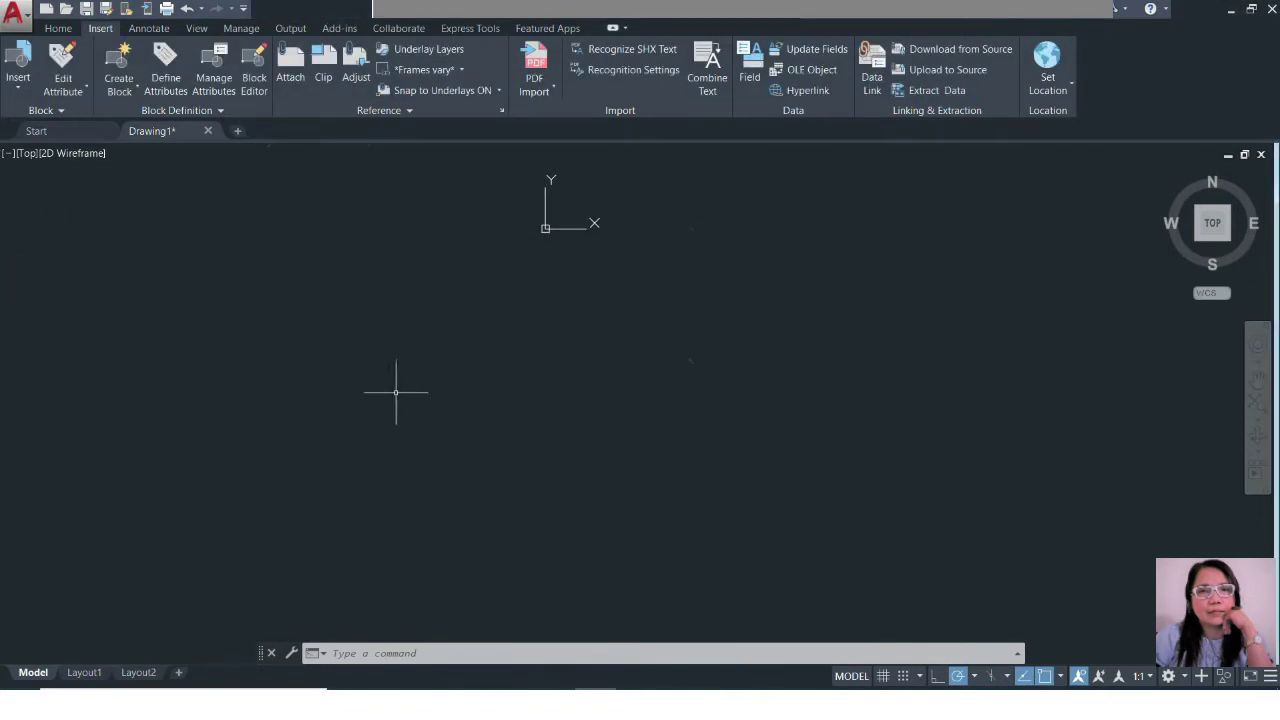
{"action": "scroll", "coordinate": [434, 366], "scroll_direction": "down", "scroll_amount": 3}
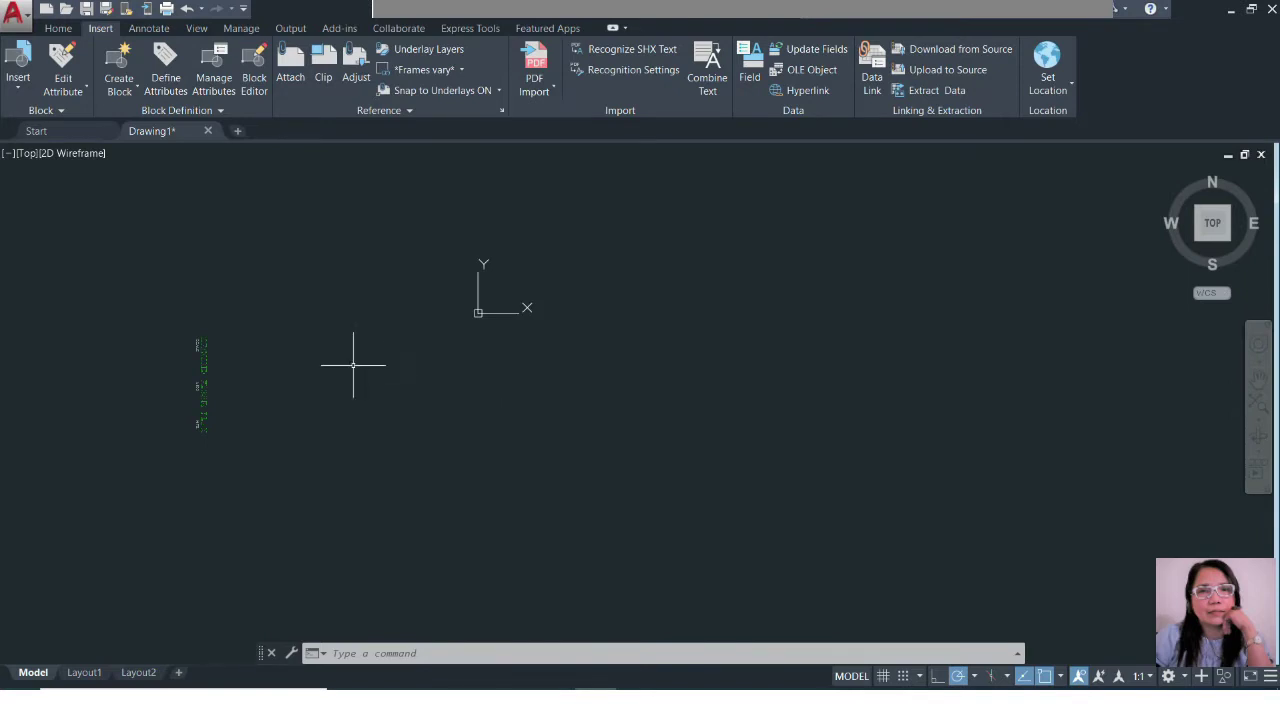
{"action": "type", "text": "e"}
{"action": "key", "text": "Return"}
{"action": "left_click", "coordinate": [163, 268]}
{"action": "left_click", "coordinate": [719, 547]}
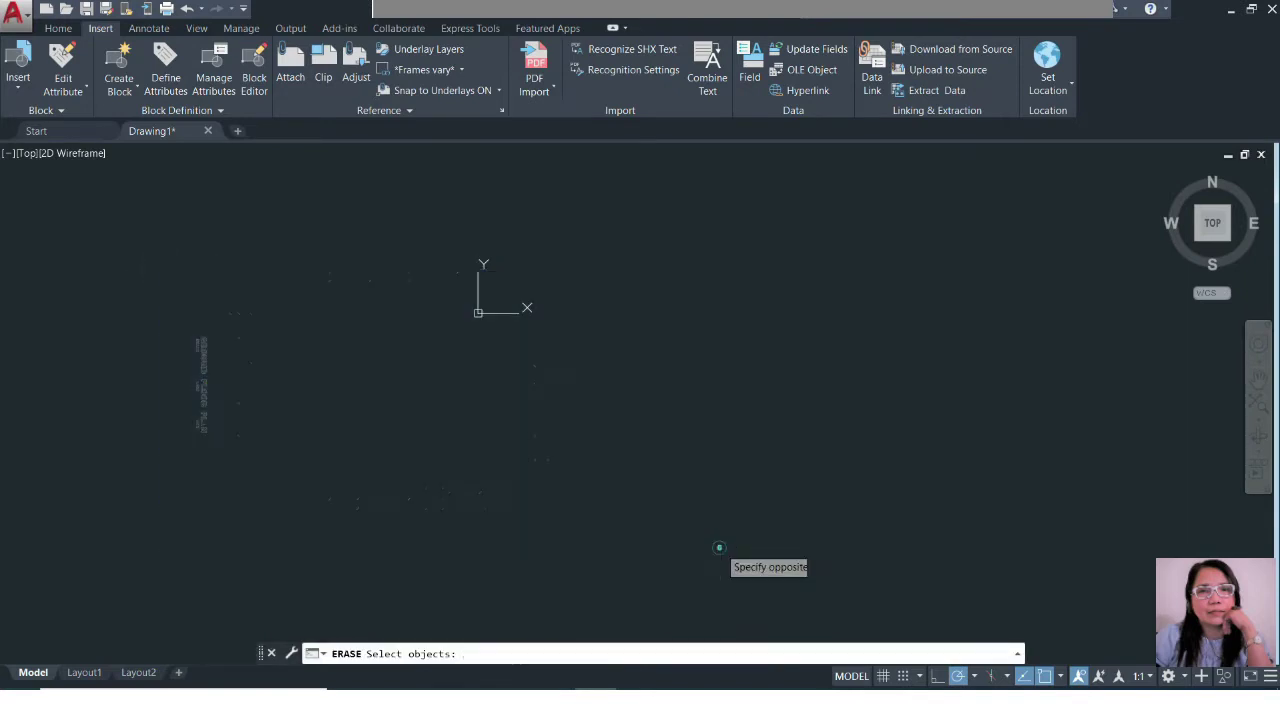
{"action": "key", "text": "Return"}
{"action": "scroll", "coordinate": [337, 337], "scroll_direction": "down", "scroll_amount": 5}
{"action": "key", "text": "Return"}
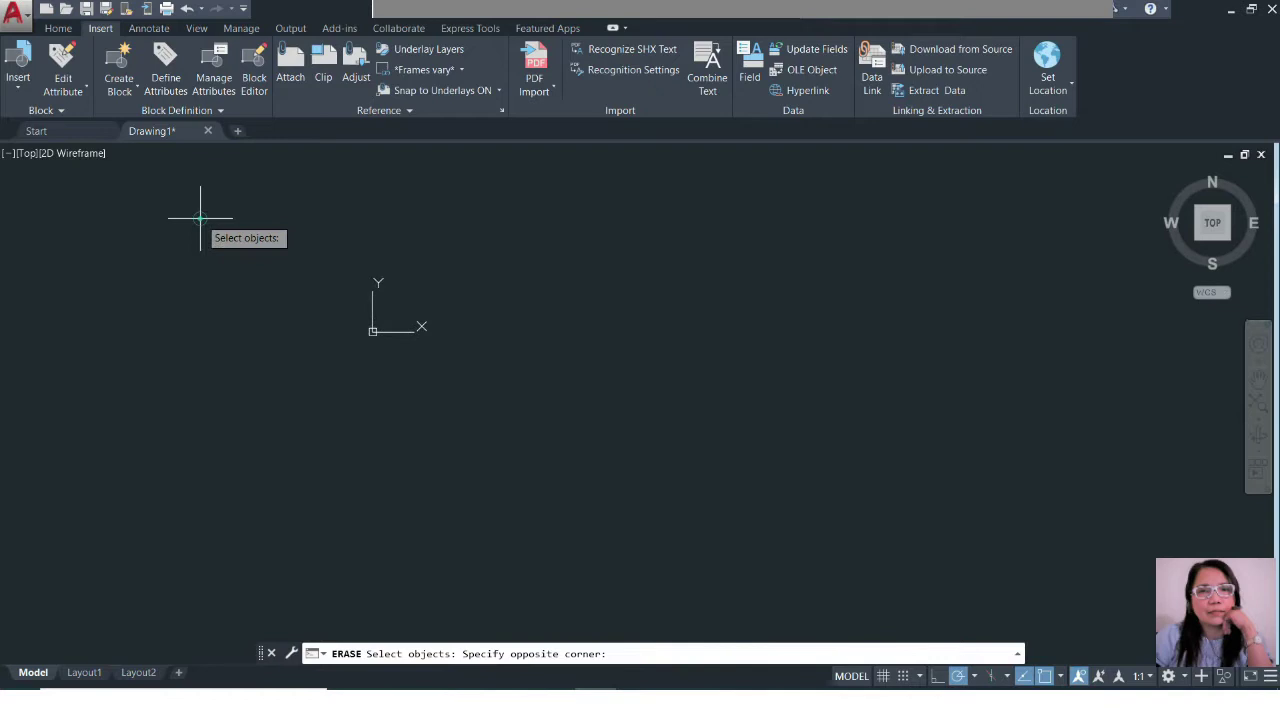
{"action": "left_click", "coordinate": [200, 217]}
{"action": "left_click", "coordinate": [563, 457]}
{"action": "key", "text": "Return"}
Step: Thaw the PDF_Geometry layer in the layer properties
{"action": "type", "text": "a"}
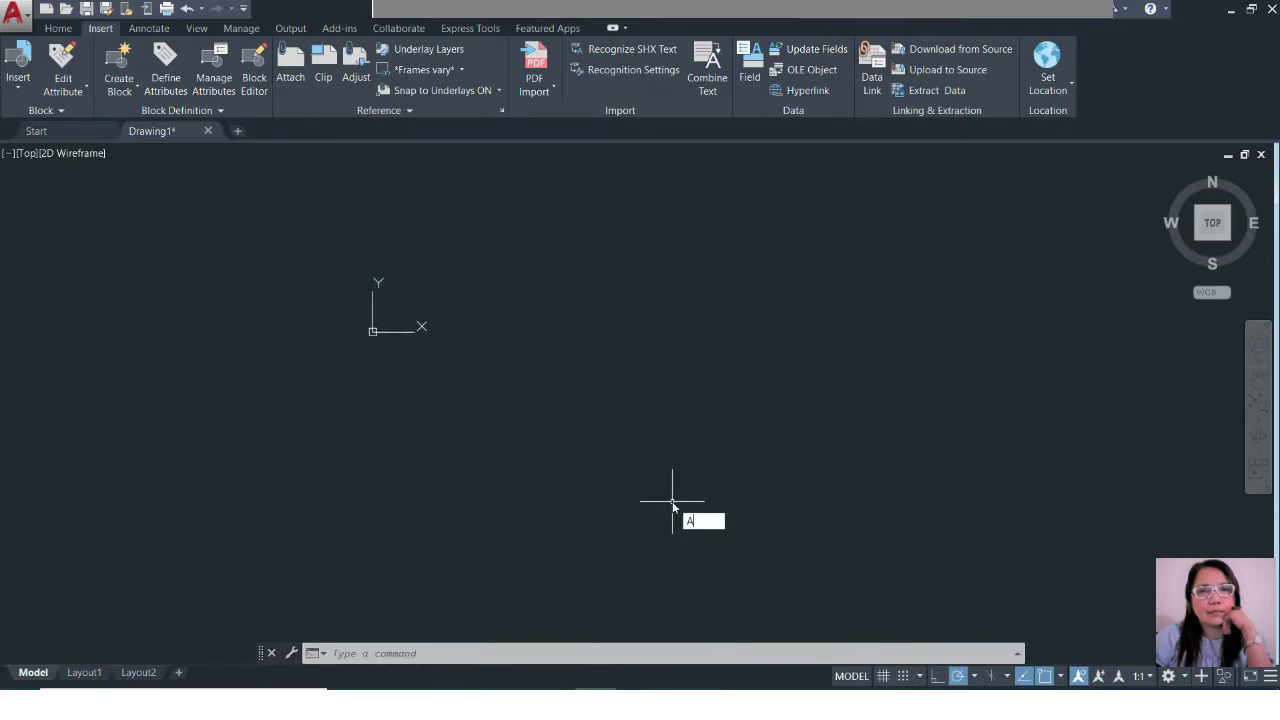
{"action": "key", "text": "Return"}
{"action": "key", "text": "Escape"}
{"action": "key", "text": "Return"}
{"action": "key", "text": "Return"}
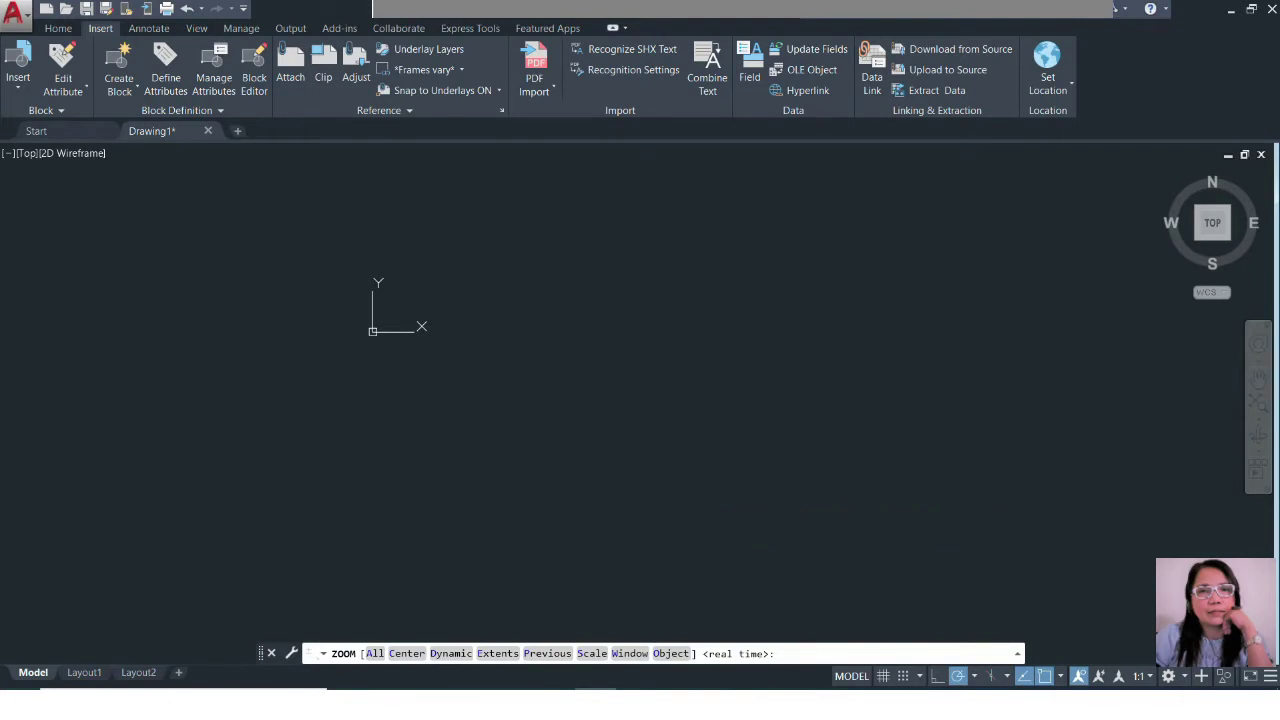
{"action": "left_click_drag", "start_coordinate": [672, 505], "coordinate": [683, 486]}
{"action": "key", "text": "Escape"}
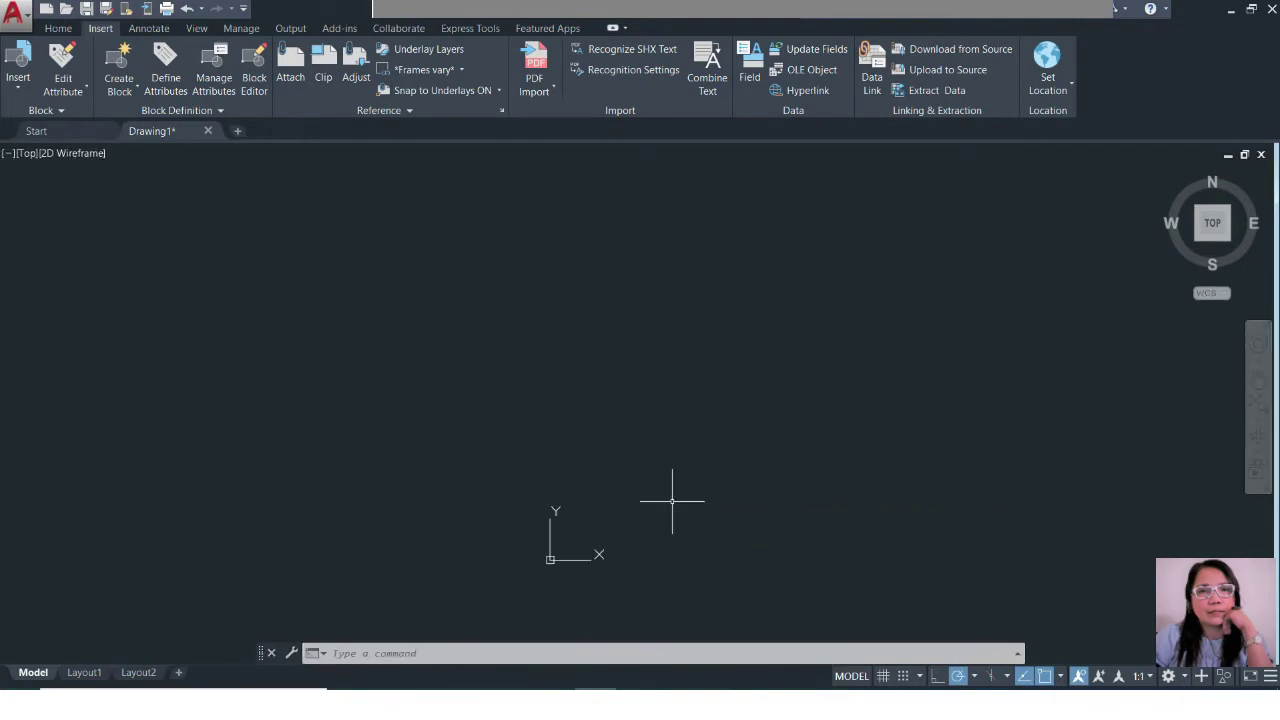
{"action": "type", "text": "LA"}
{"action": "key", "text": "Return"}
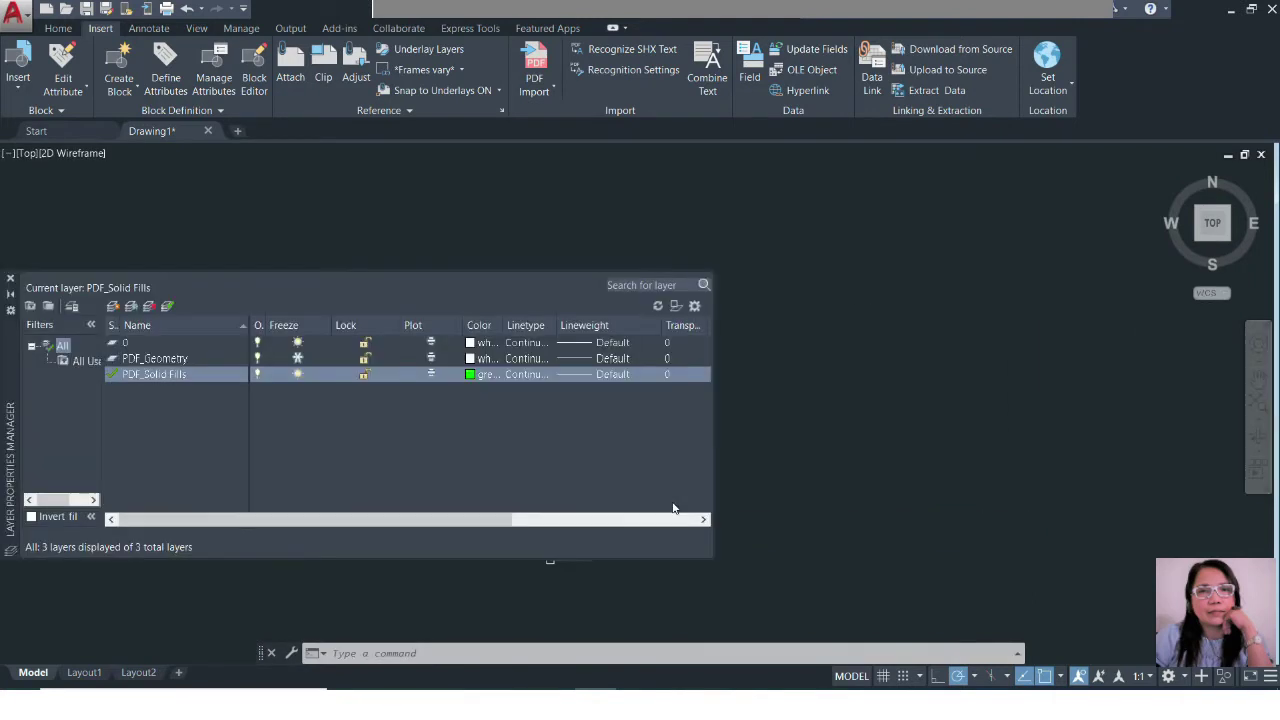
{"action": "left_click", "coordinate": [170, 358]}
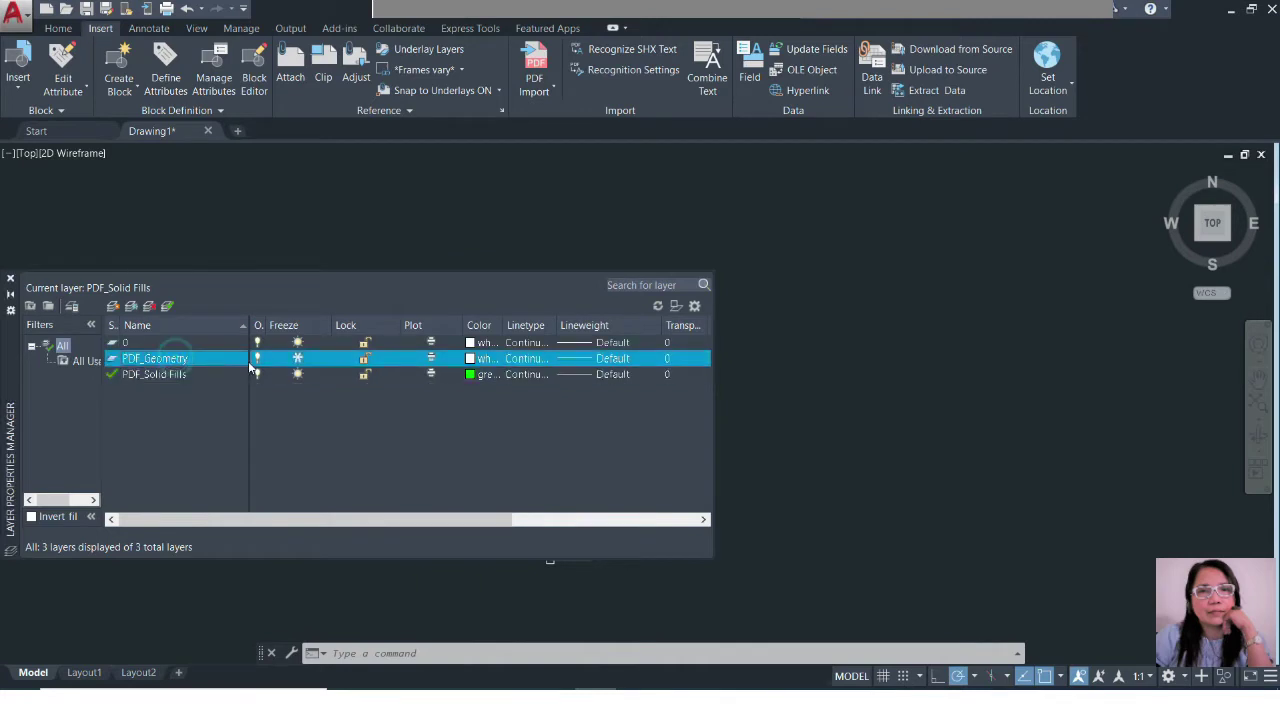
{"action": "left_click", "coordinate": [298, 360]}
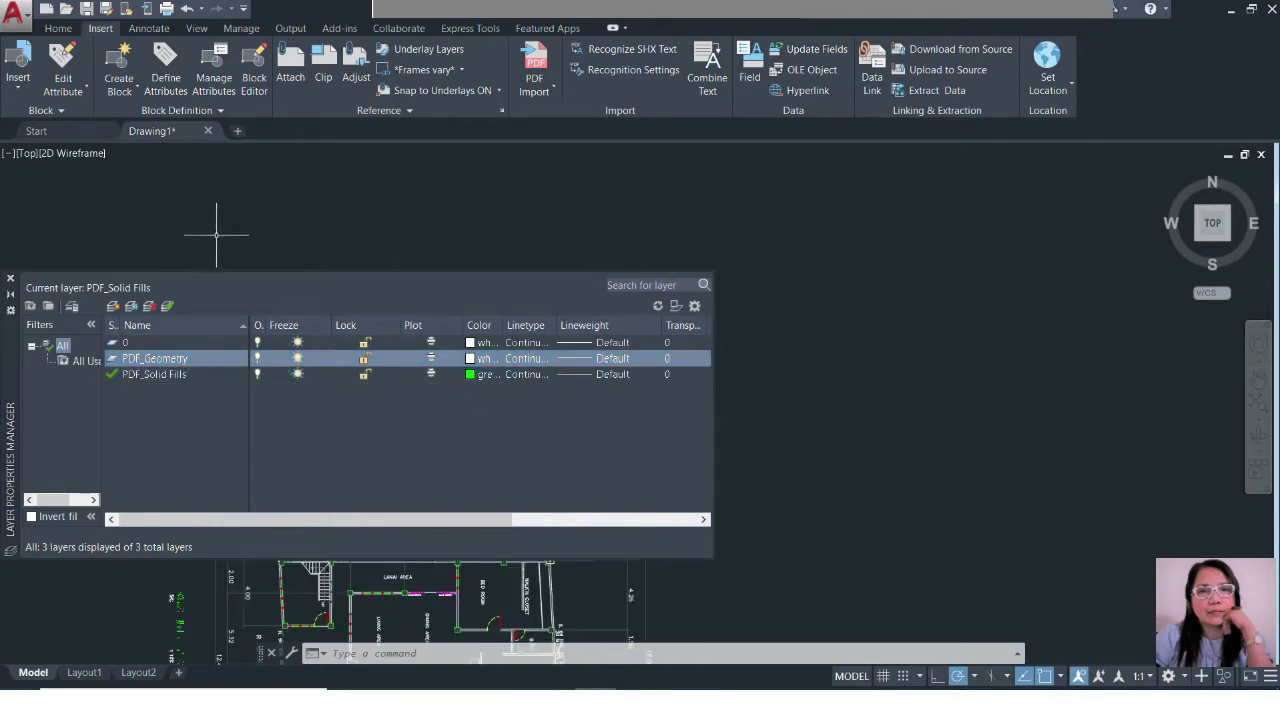
{"action": "left_click", "coordinate": [12, 279]}
Step: Inspect the floor plan's walls, doors, stairs and room labels up close and as a whole
{"action": "scroll", "coordinate": [506, 341], "scroll_direction": "down", "scroll_amount": 2}
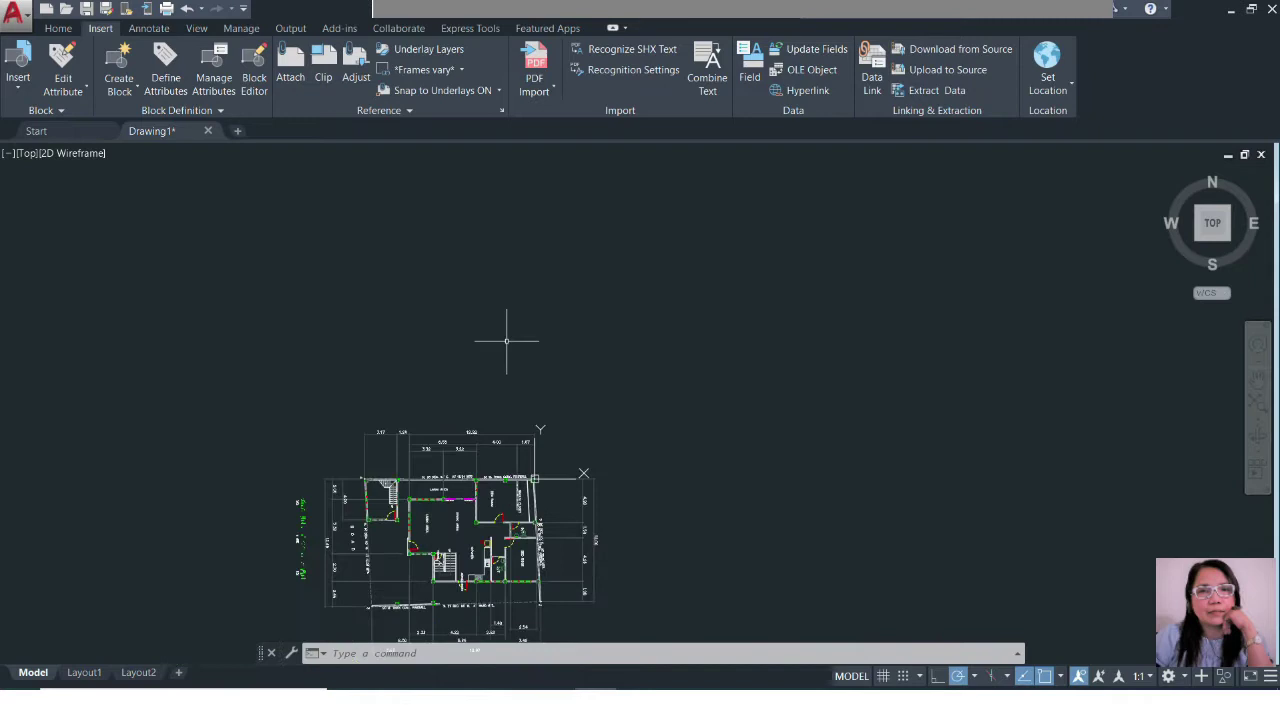
{"action": "scroll", "coordinate": [432, 595], "scroll_direction": "up", "scroll_amount": 5}
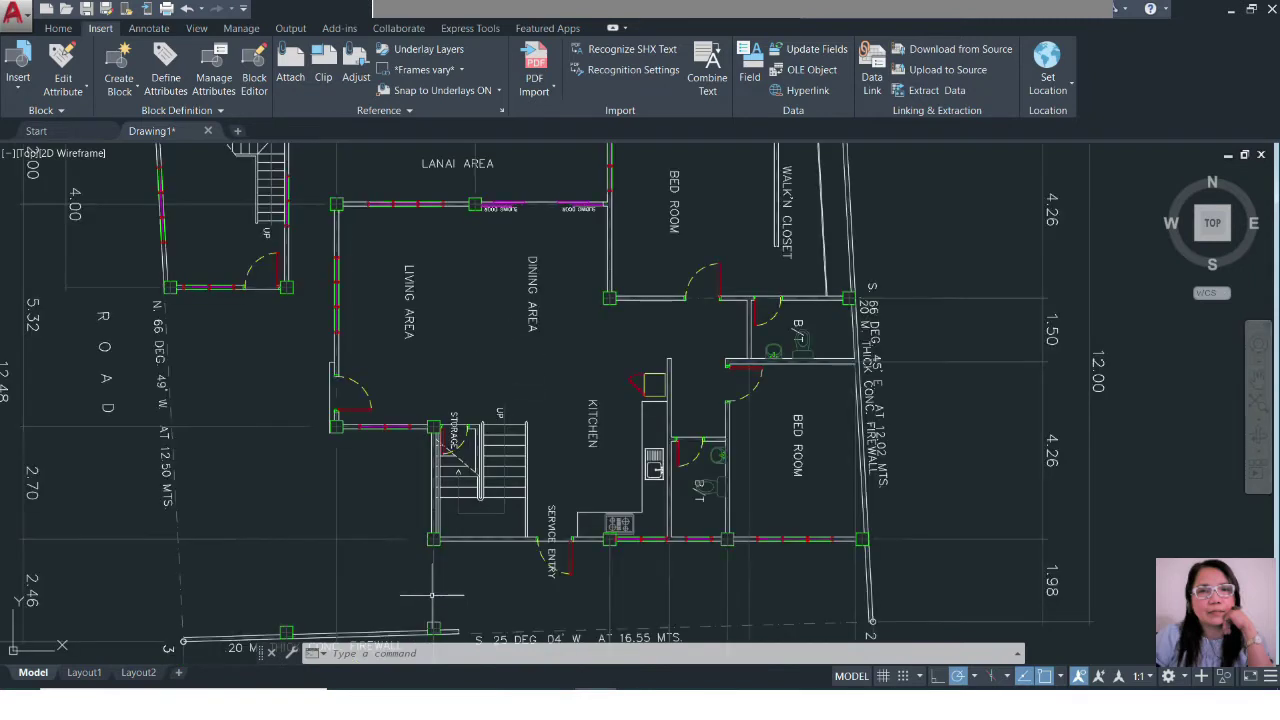
{"action": "left_click", "coordinate": [408, 290]}
{"action": "scroll", "coordinate": [376, 433], "scroll_direction": "up", "scroll_amount": 3}
{"action": "left_click", "coordinate": [375, 427]}
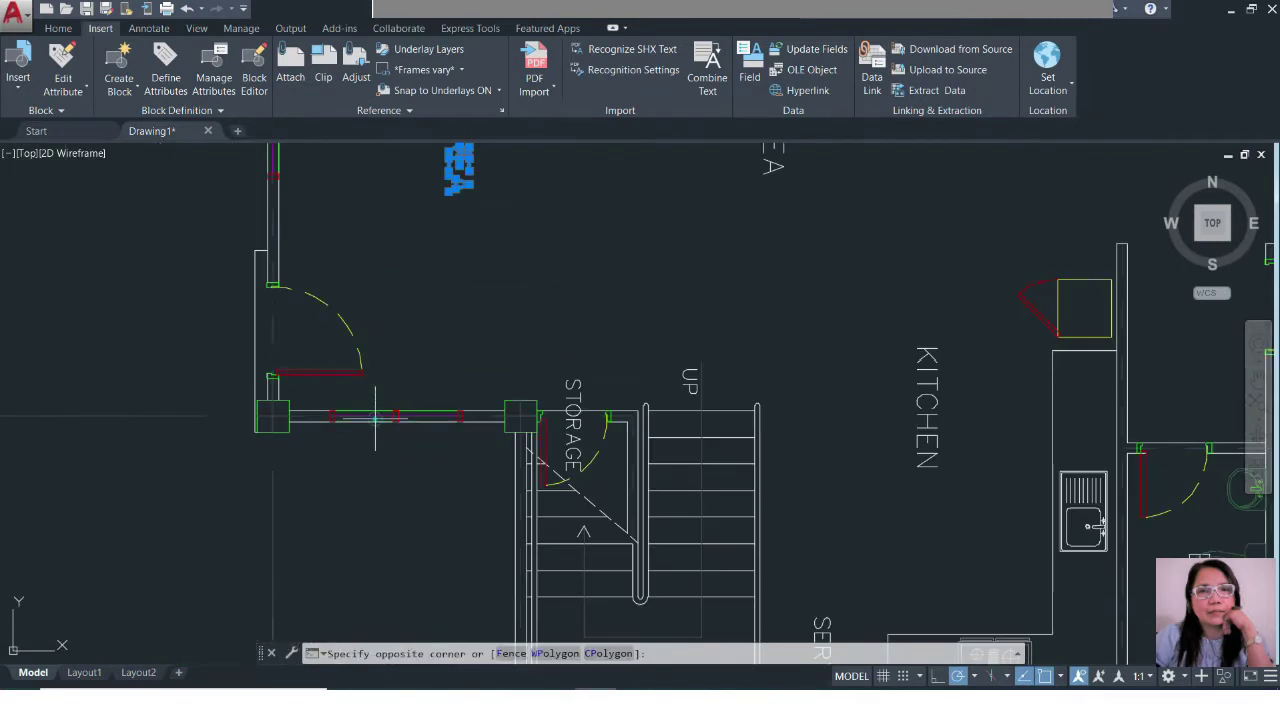
{"action": "key", "text": "Escape"}
{"action": "scroll", "coordinate": [443, 405], "scroll_direction": "down", "scroll_amount": 2}
{"action": "scroll", "coordinate": [443, 405], "scroll_direction": "down", "scroll_amount": 4}
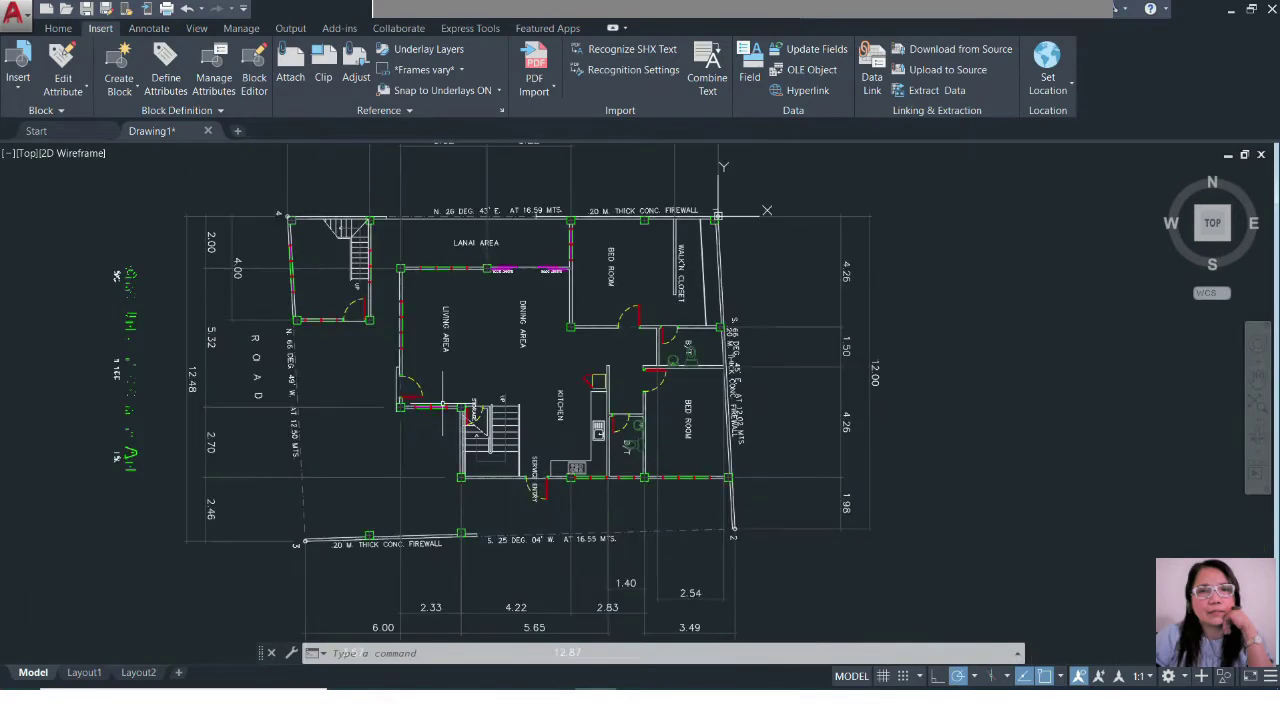
{"action": "scroll", "coordinate": [537, 428], "scroll_direction": "down", "scroll_amount": 4}
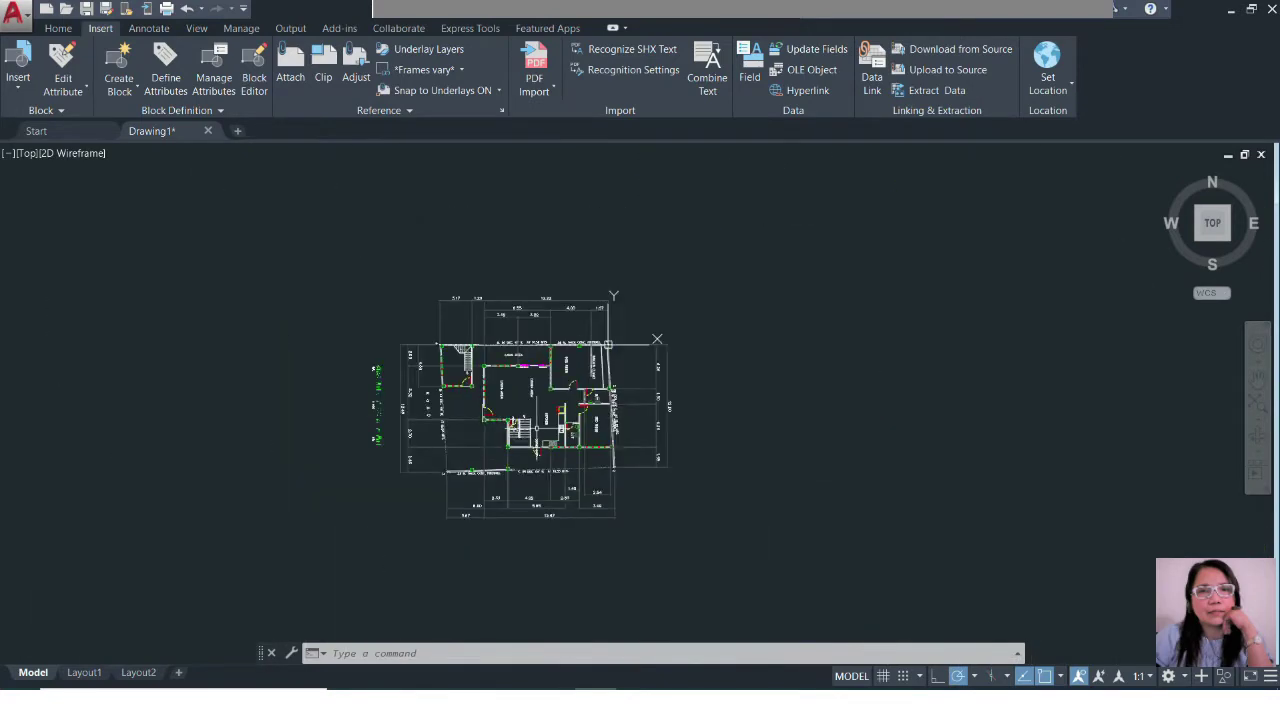
Step: Create a new layer named Text in the layer properties
{"action": "type", "text": "la"}
{"action": "key", "text": "Return"}
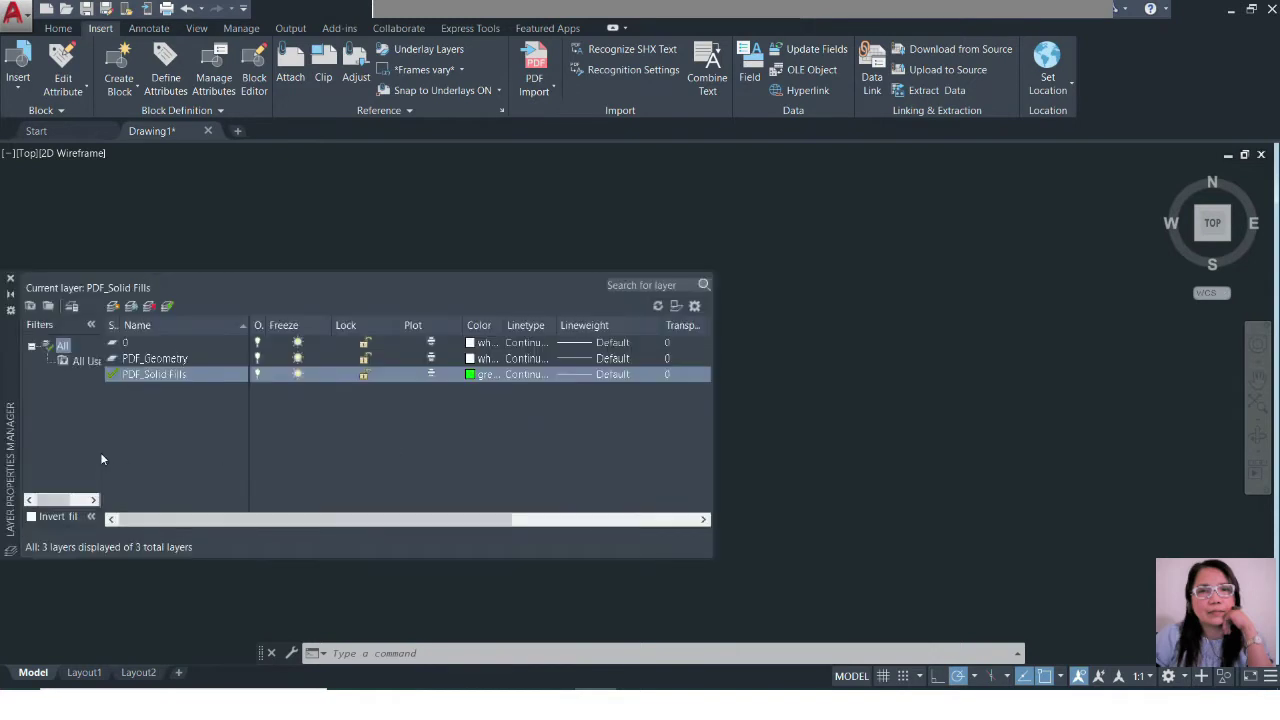
{"action": "right_click", "coordinate": [210, 419]}
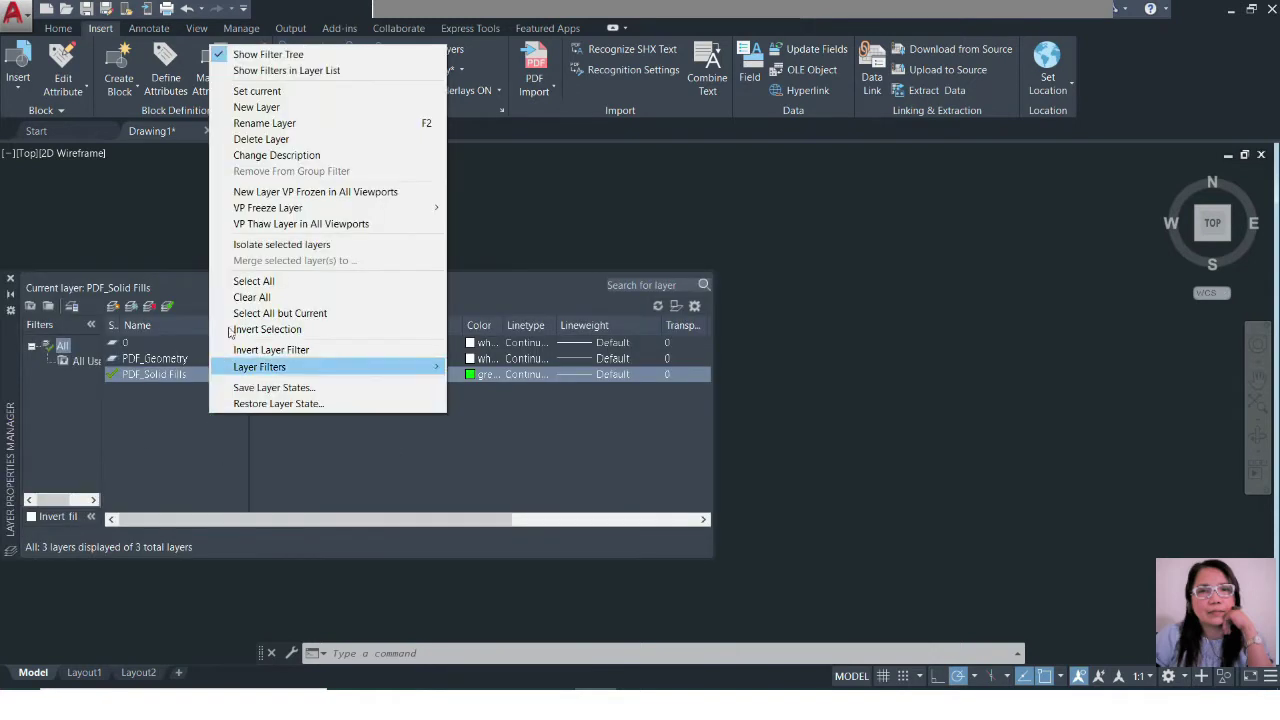
{"action": "left_click", "coordinate": [253, 108]}
{"action": "type", "text": "E"}
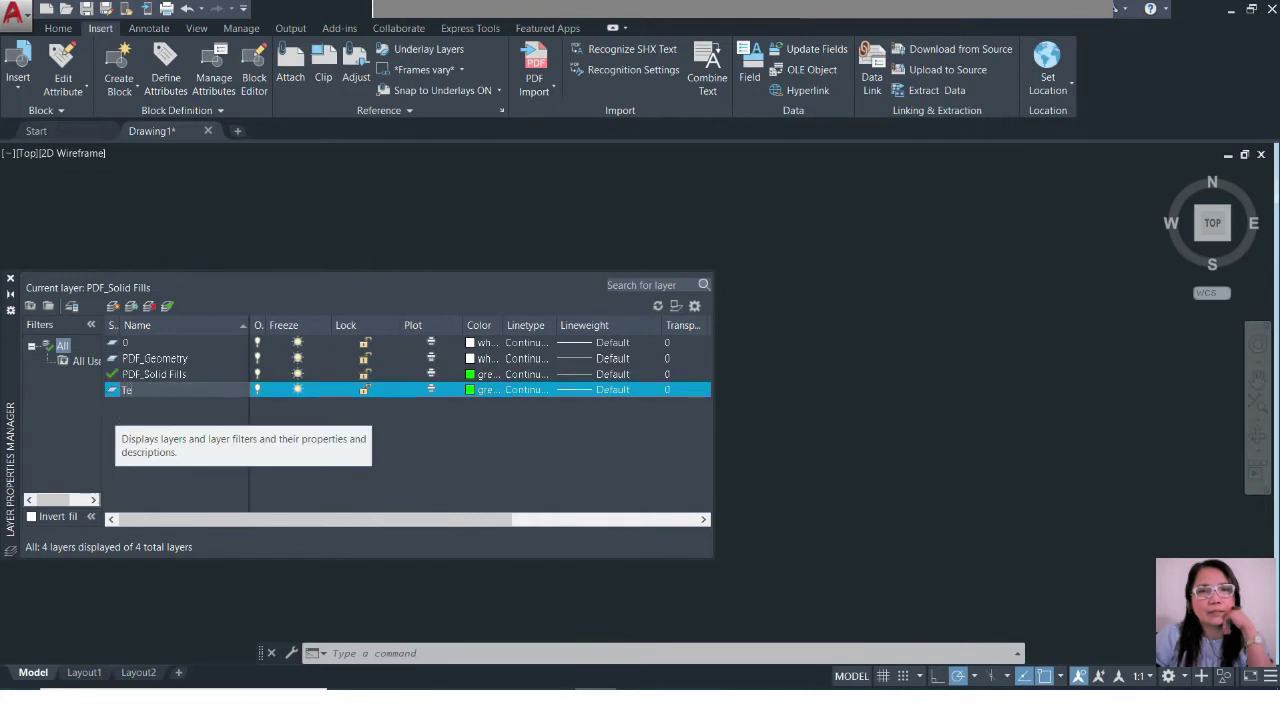
{"action": "left_click", "coordinate": [765, 272]}
{"action": "left_click", "coordinate": [175, 180]}
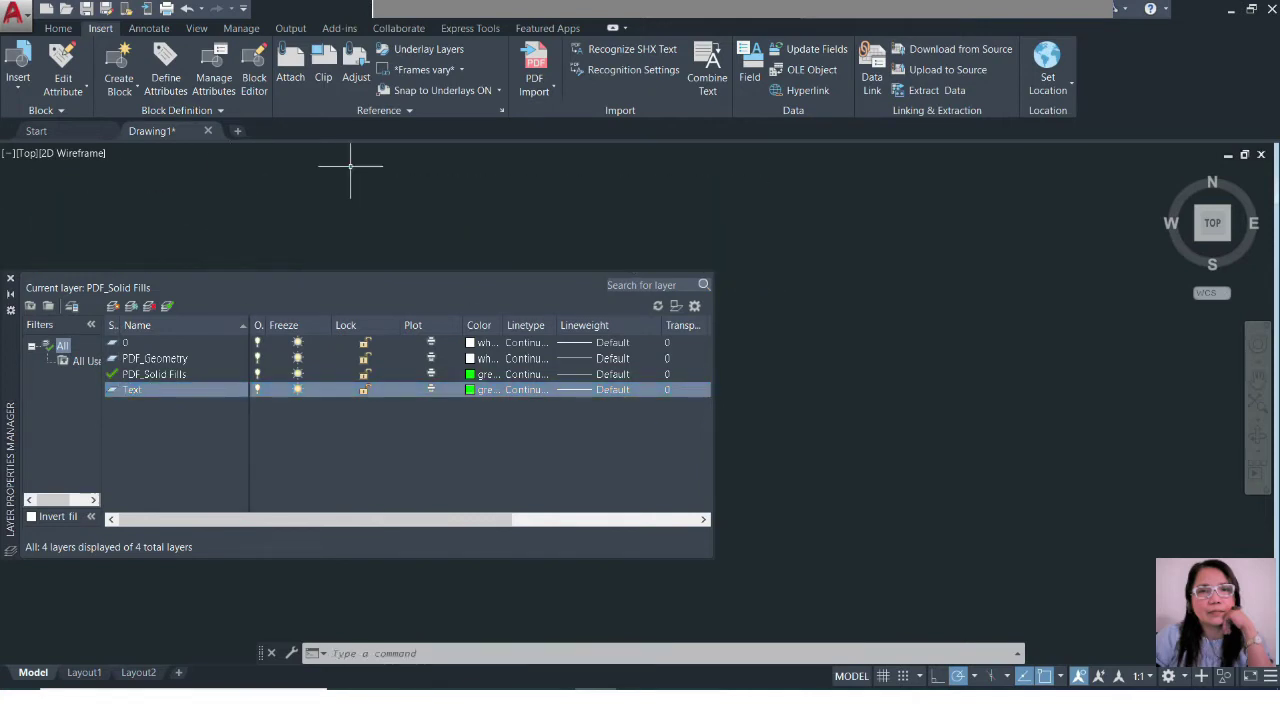
{"action": "left_click", "coordinate": [9, 281]}
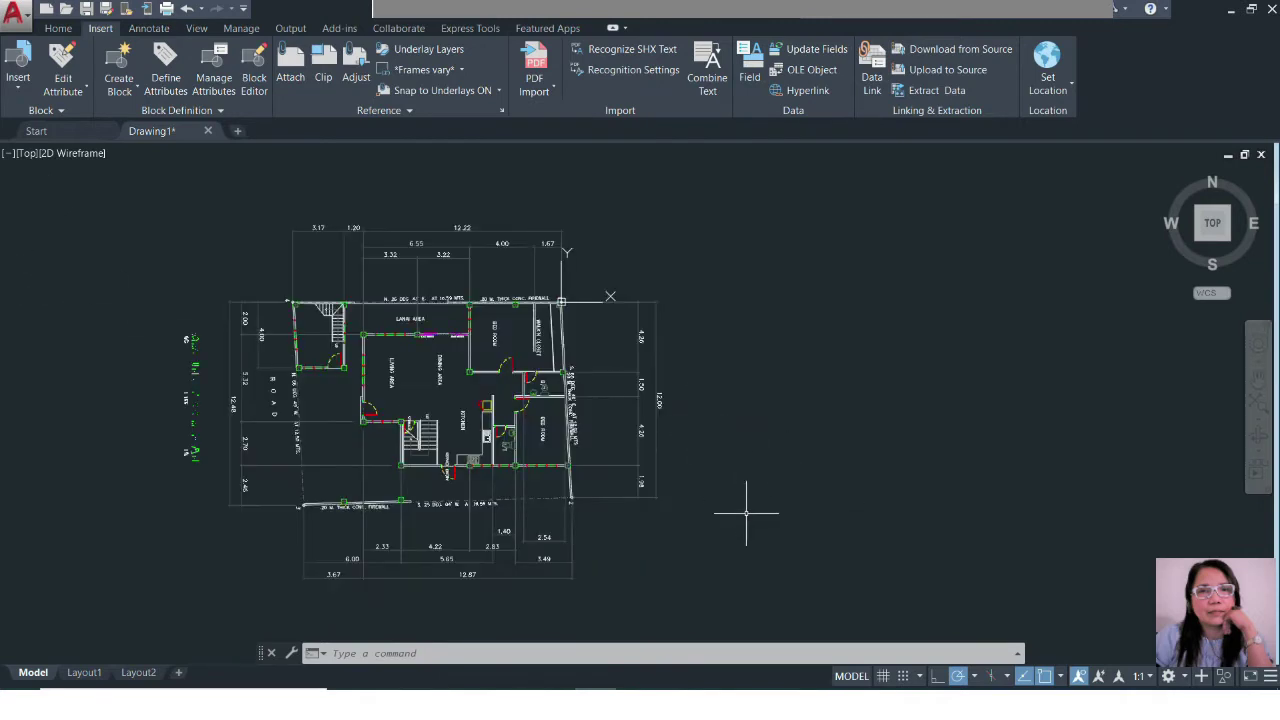
Step: Assign the dimensions on all four sides of the plan, the ROAD label and the plan title to the Text layer
{"action": "left_click", "coordinate": [777, 554]}
{"action": "left_click", "coordinate": [566, 200]}
{"action": "left_click", "coordinate": [620, 277]}
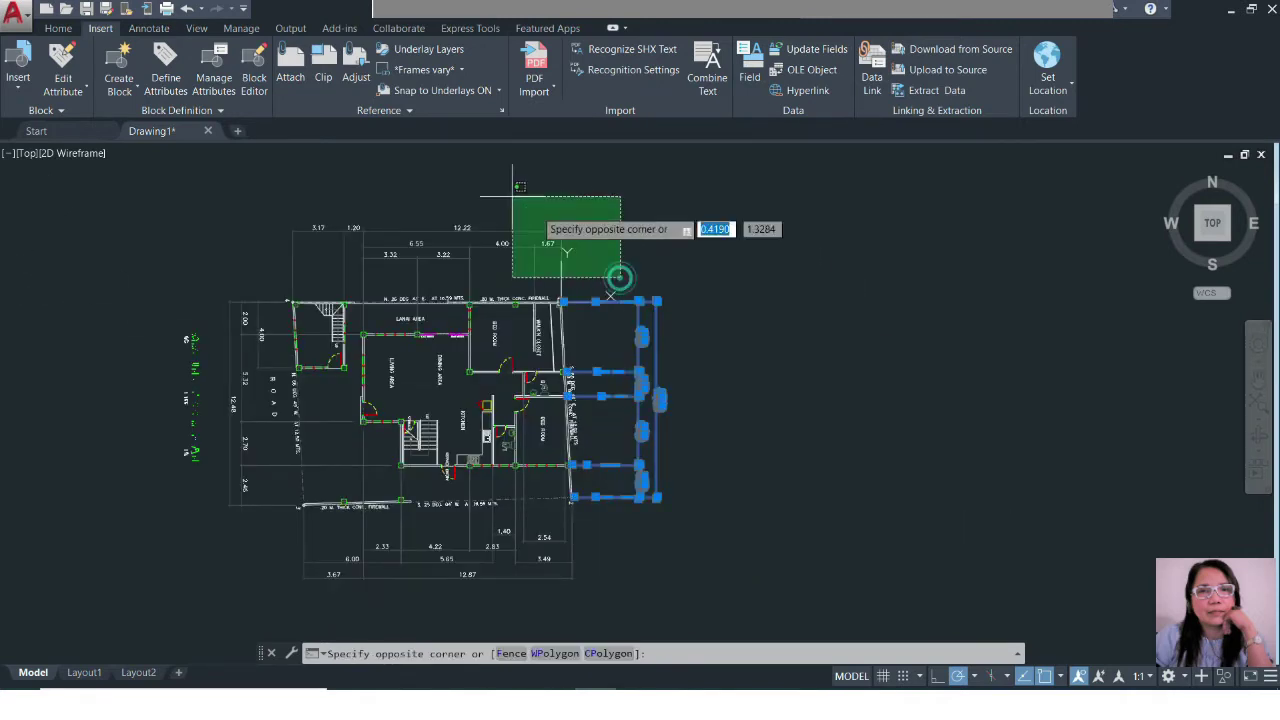
{"action": "left_click", "coordinate": [270, 190]}
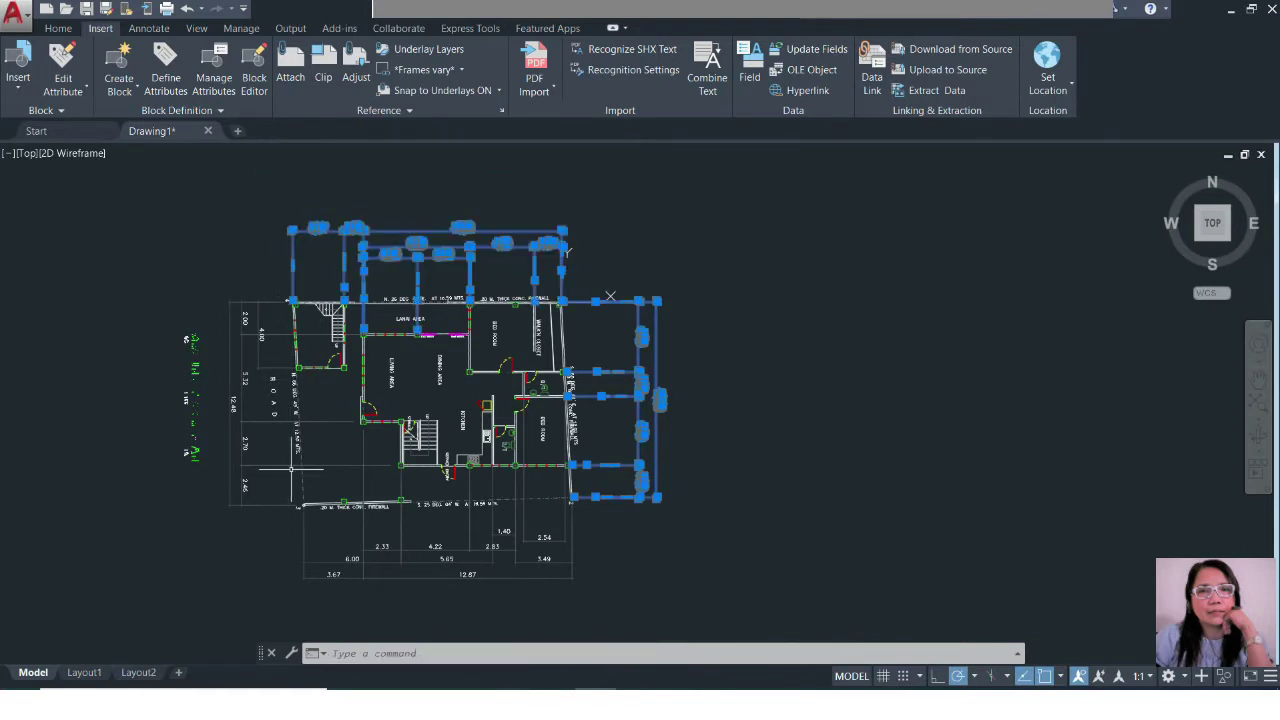
{"action": "left_click", "coordinate": [280, 574]}
{"action": "left_click", "coordinate": [190, 340]}
{"action": "scroll", "coordinate": [153, 162], "scroll_direction": "down", "scroll_amount": 2}
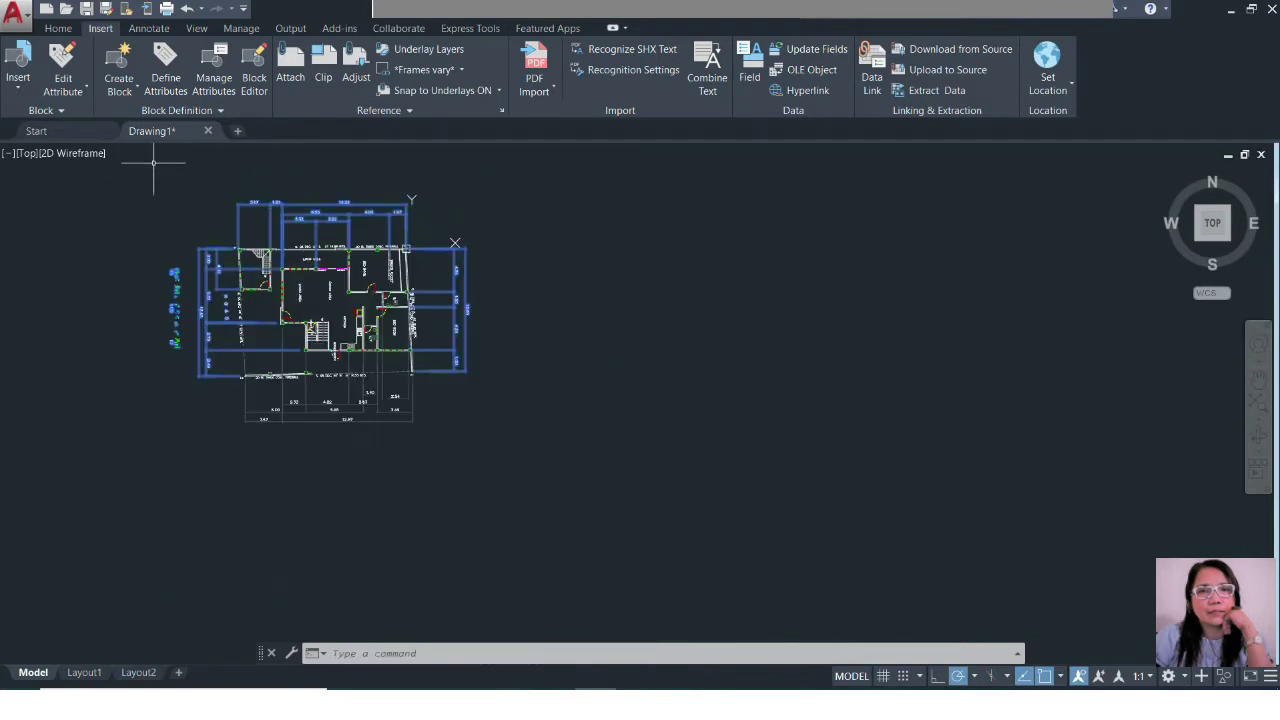
{"action": "left_click", "coordinate": [468, 504]}
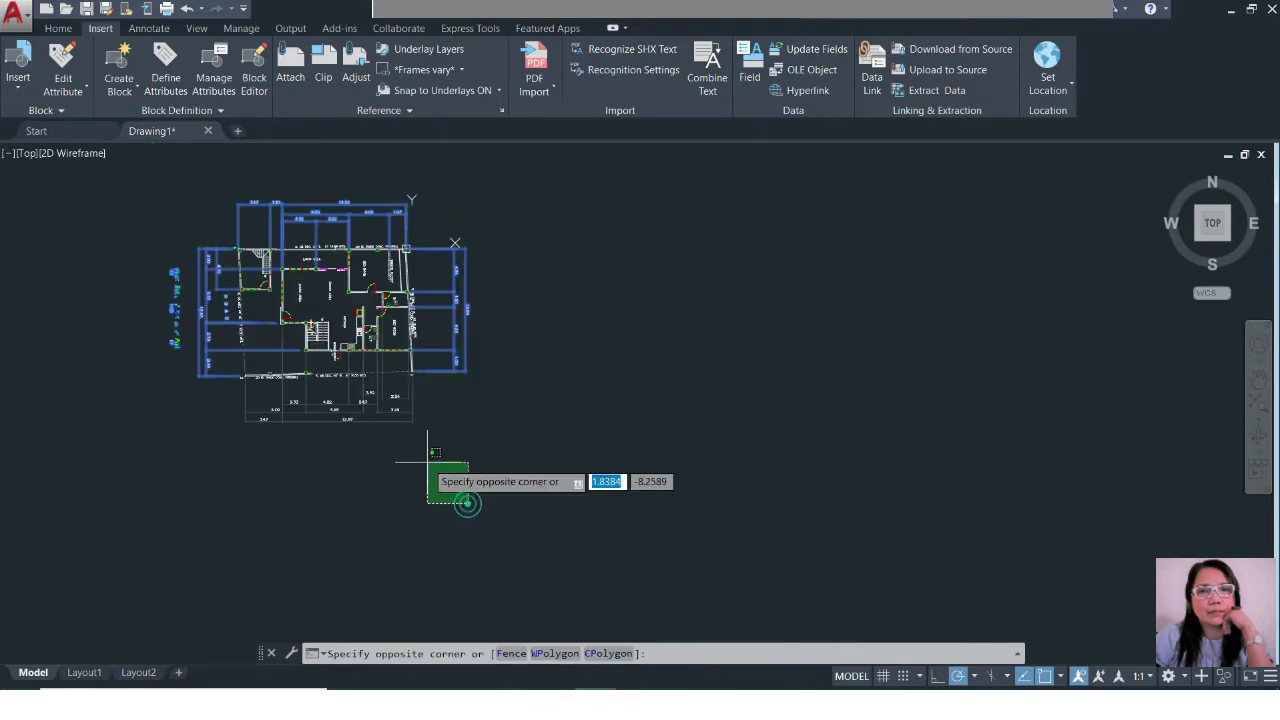
{"action": "left_click", "coordinate": [177, 390]}
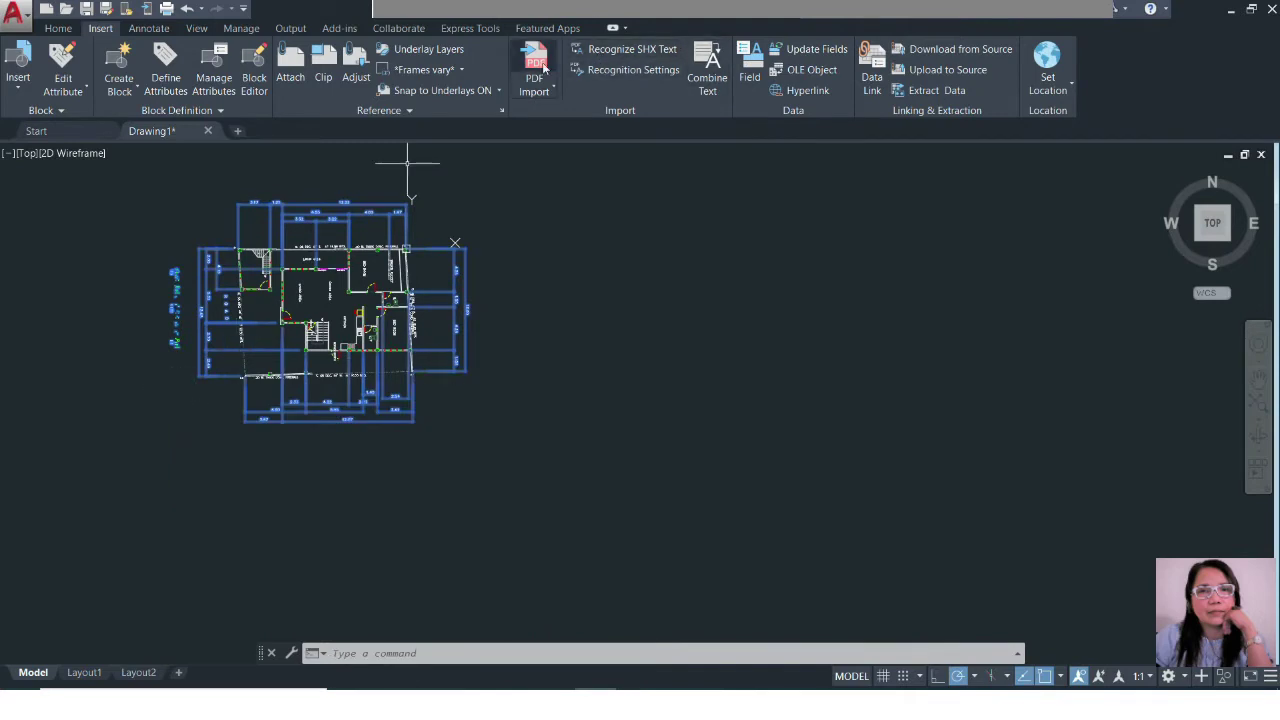
{"action": "left_click", "coordinate": [64, 26]}
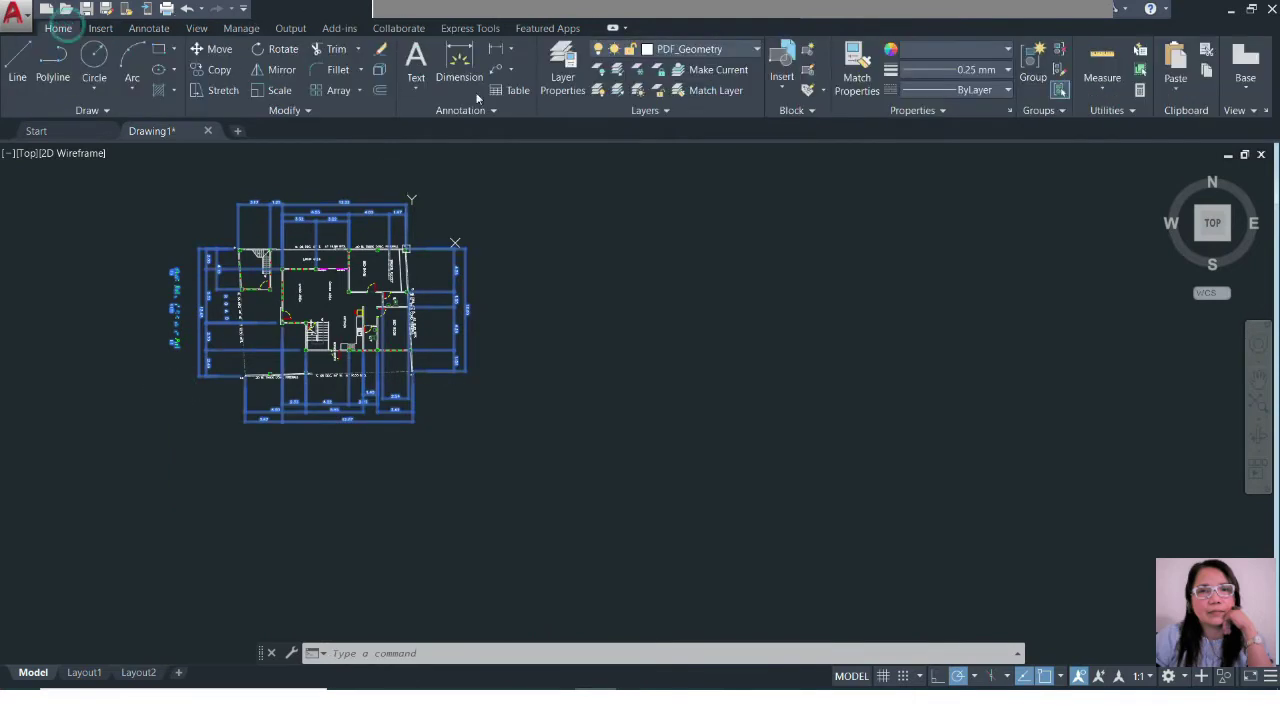
{"action": "left_click", "coordinate": [700, 48]}
{"action": "left_click", "coordinate": [680, 122]}
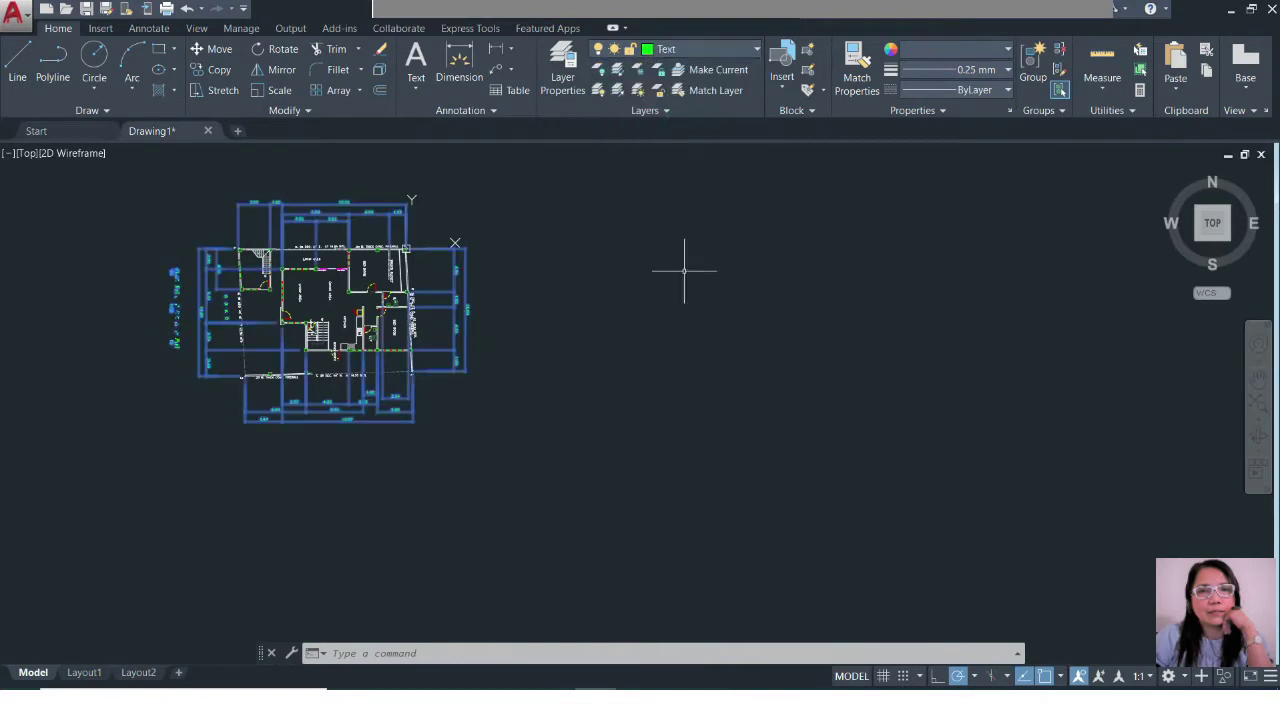
{"action": "key", "text": "Escape"}
{"action": "key", "text": "Escape"}
{"action": "key", "text": "Escape"}
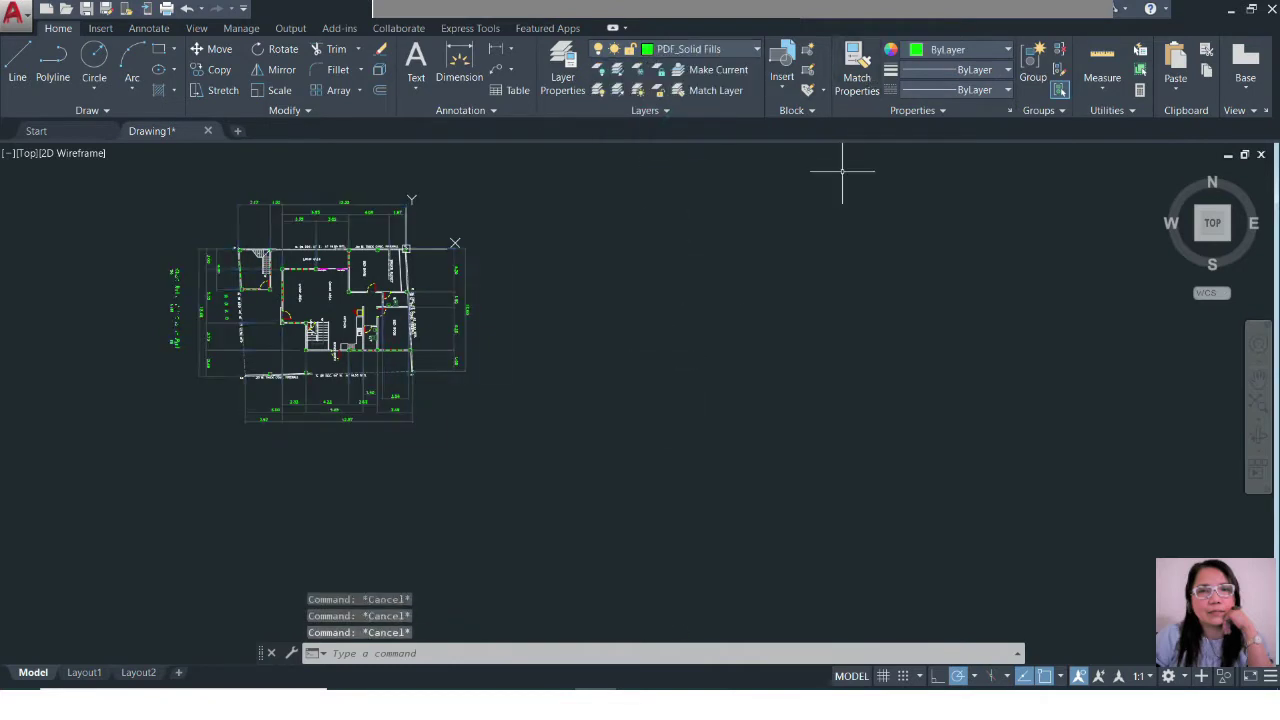
Step: Set the Text layer's color to index color 8
{"action": "key", "text": "Return"}
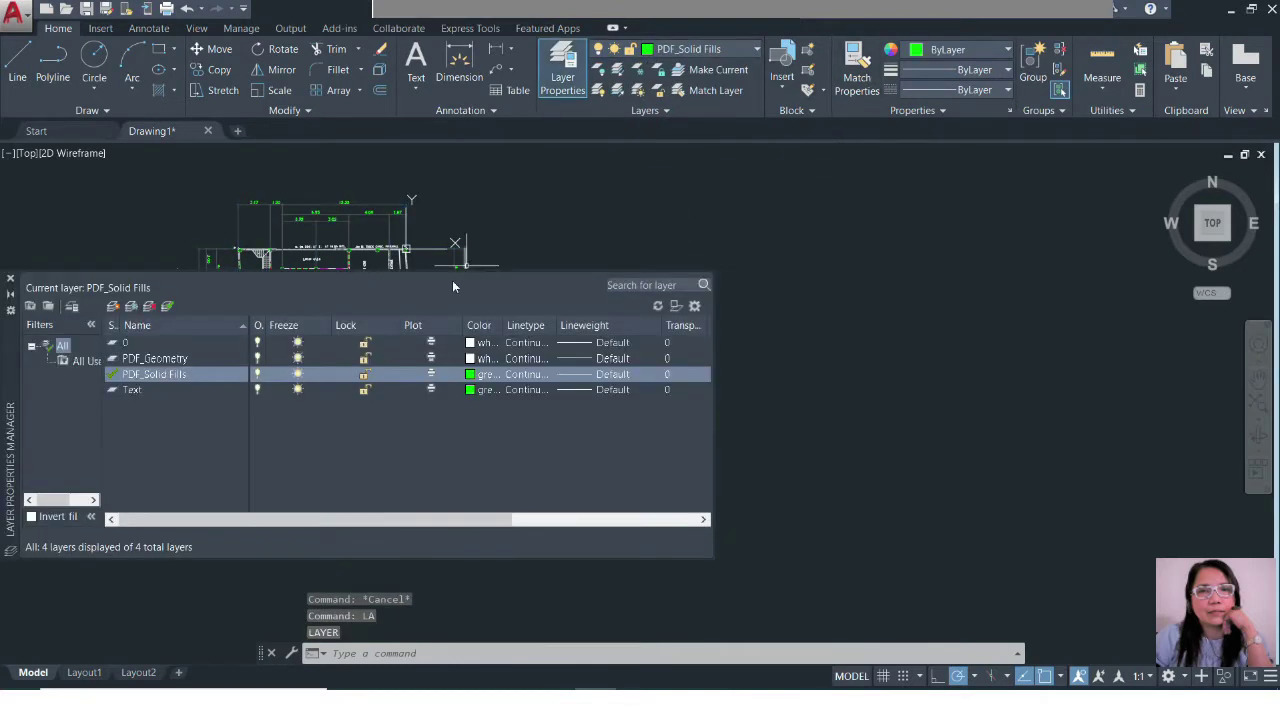
{"action": "left_click", "coordinate": [484, 390]}
{"action": "left_click", "coordinate": [782, 470]}
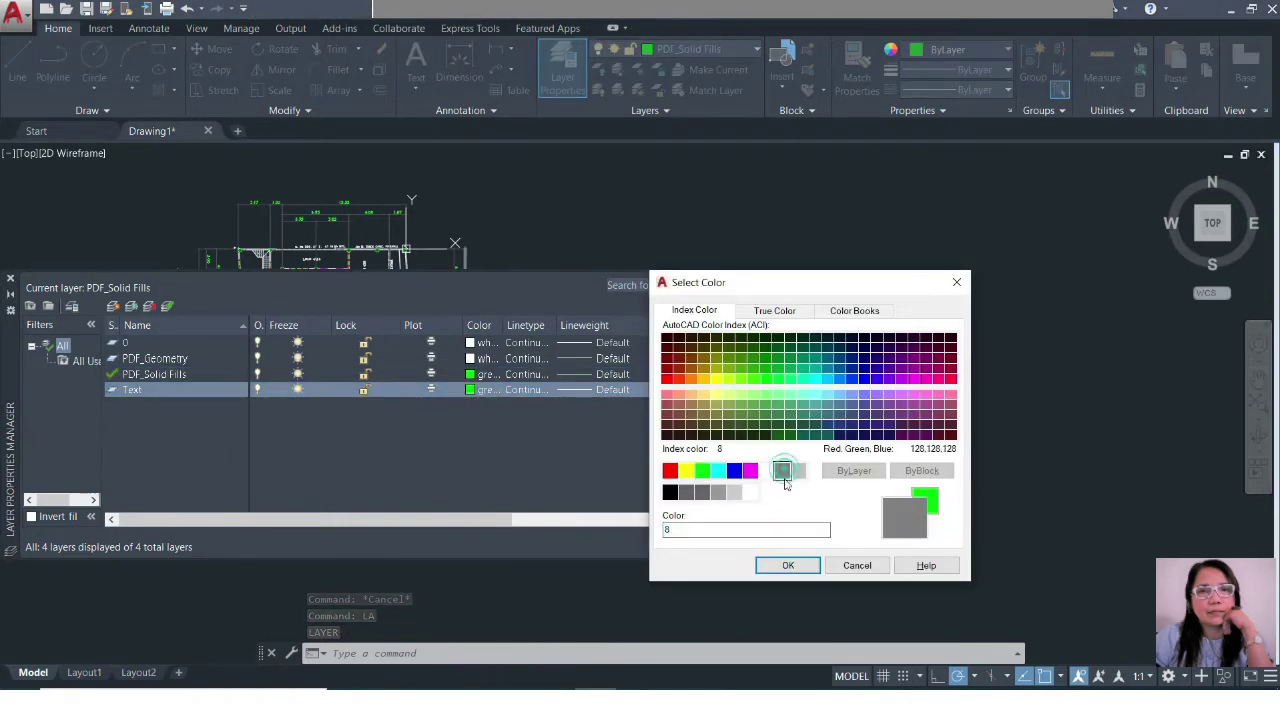
{"action": "left_click", "coordinate": [790, 565]}
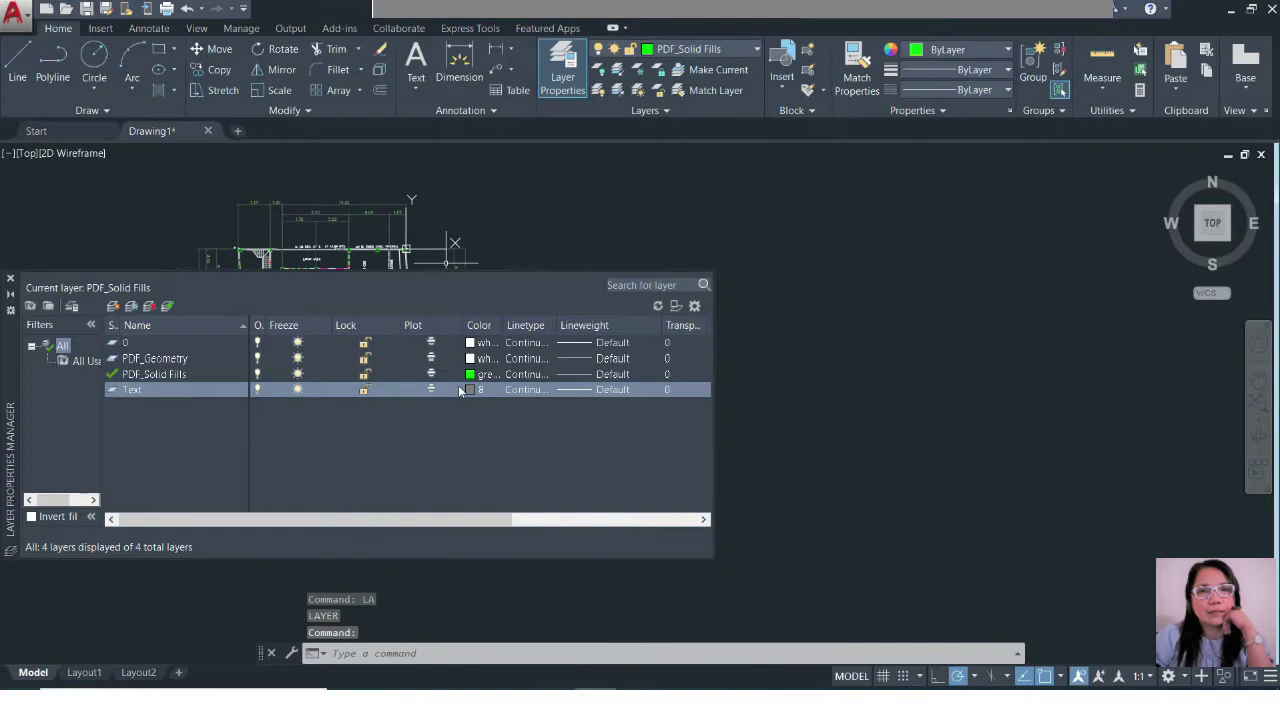
{"action": "left_click", "coordinate": [11, 280]}
{"action": "key", "text": "Escape"}
{"action": "key", "text": "Escape"}
{"action": "key", "text": "Escape"}
Step: Select the LIVING AREA, DINING AREA and KITCHEN room labels in the floor plan
{"action": "scroll", "coordinate": [307, 330], "scroll_direction": "up", "scroll_amount": 5}
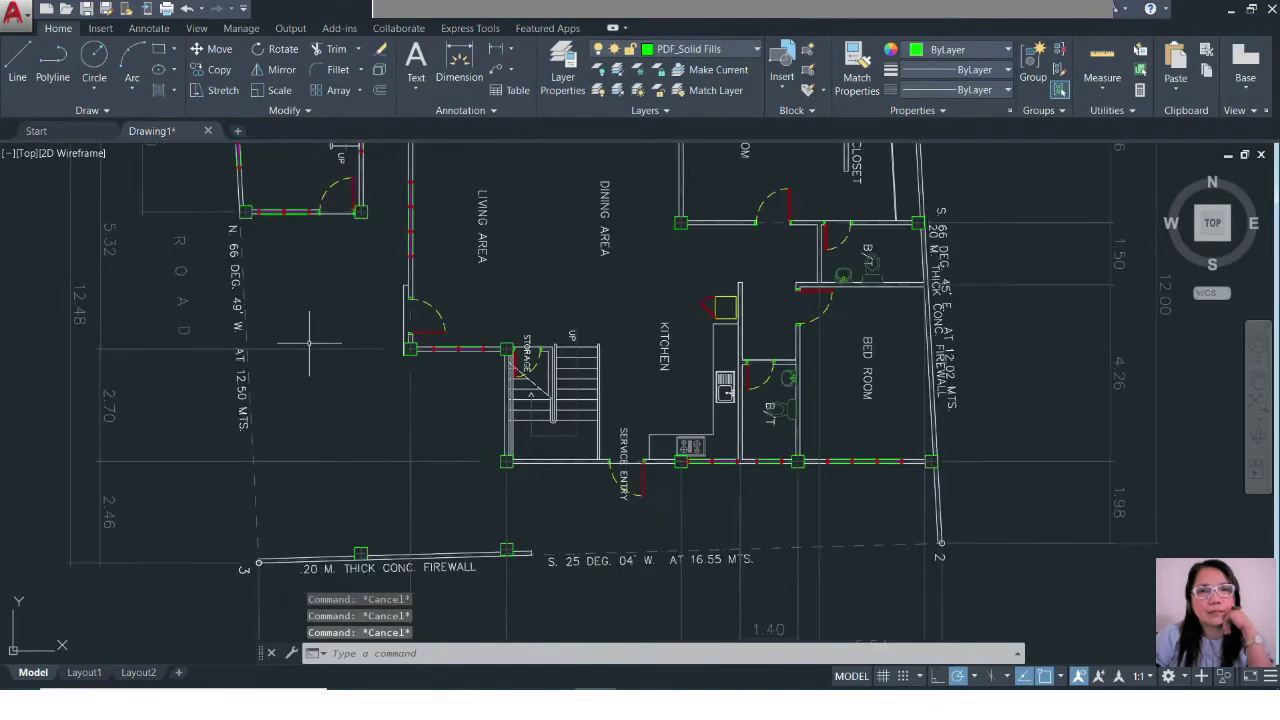
{"action": "left_click", "coordinate": [631, 300]}
{"action": "left_click", "coordinate": [474, 171]}
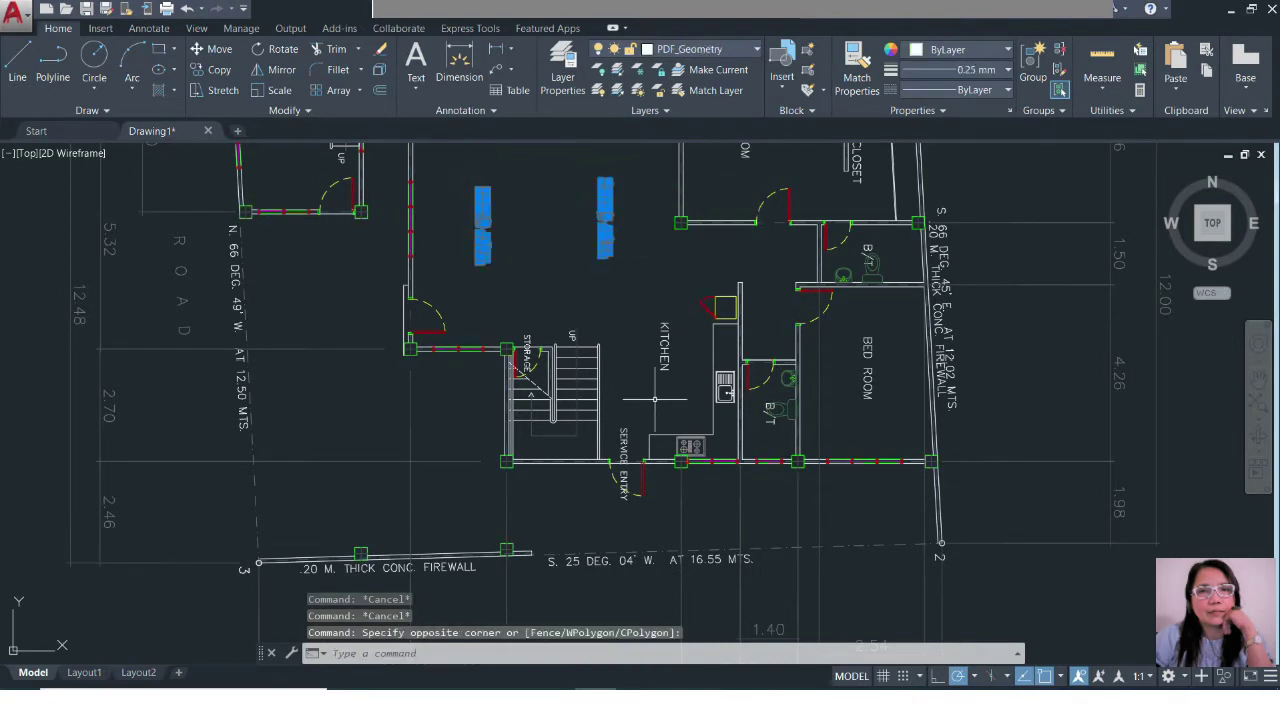
{"action": "scroll", "coordinate": [660, 405], "scroll_direction": "up", "scroll_amount": 4}
{"action": "left_click", "coordinate": [663, 290]}
{"action": "left_click", "coordinate": [585, 169]}
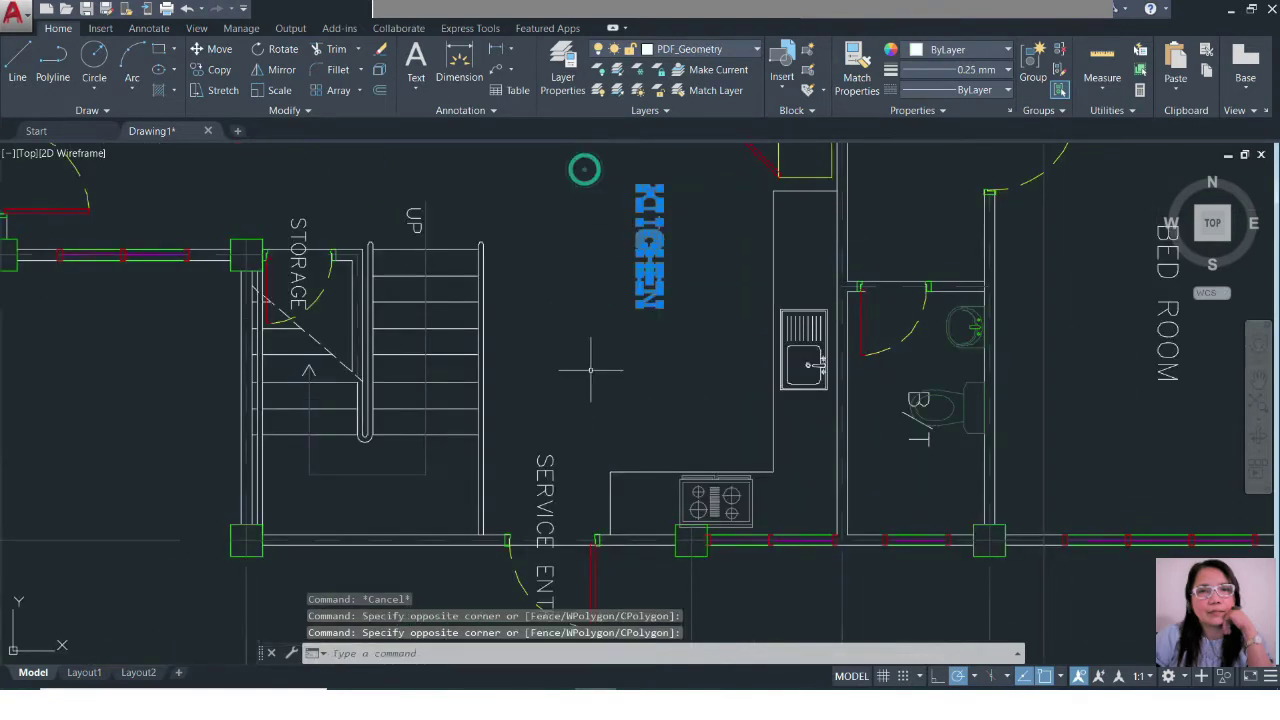
Step: Add the SERVICE ENTRY and STORAGE labels and the interior stair's UP label to the selection
{"action": "left_click", "coordinate": [572, 466]}
{"action": "left_click", "coordinate": [523, 415]}
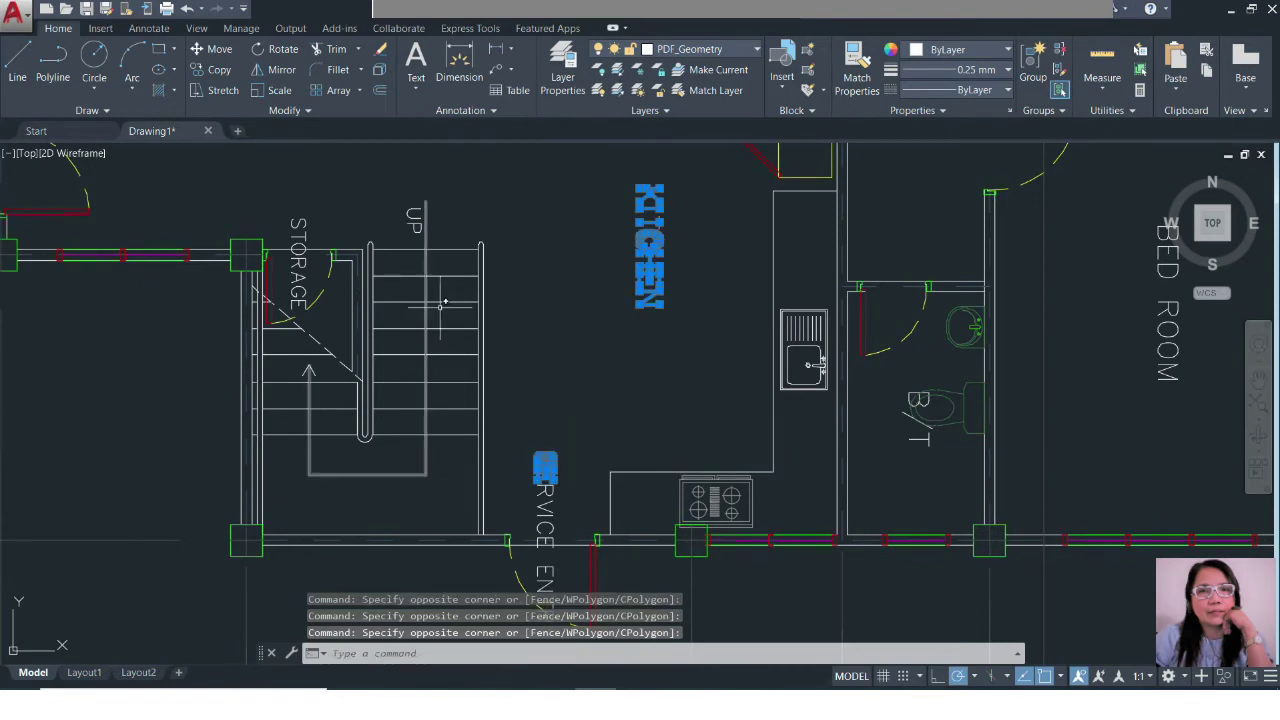
{"action": "scroll", "coordinate": [316, 250], "scroll_direction": "up", "scroll_amount": 2}
{"action": "left_click", "coordinate": [283, 202]}
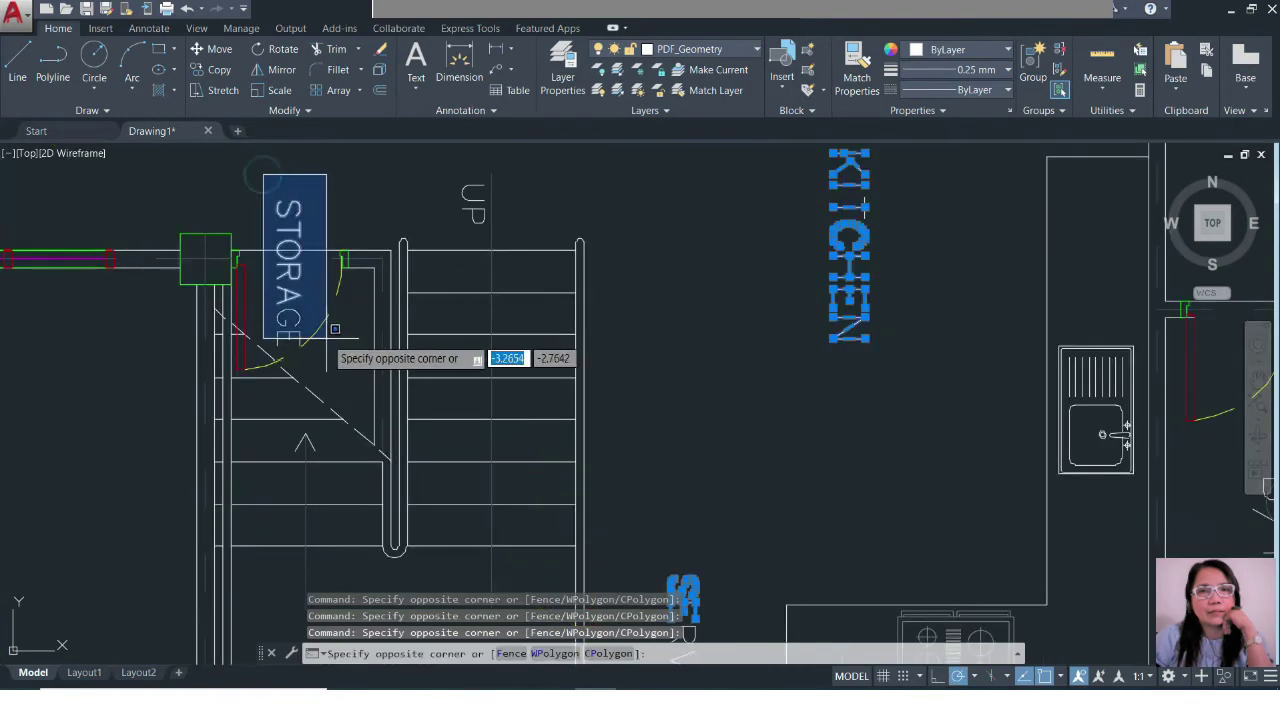
{"action": "left_click", "coordinate": [334, 329]}
{"action": "left_click", "coordinate": [428, 157]}
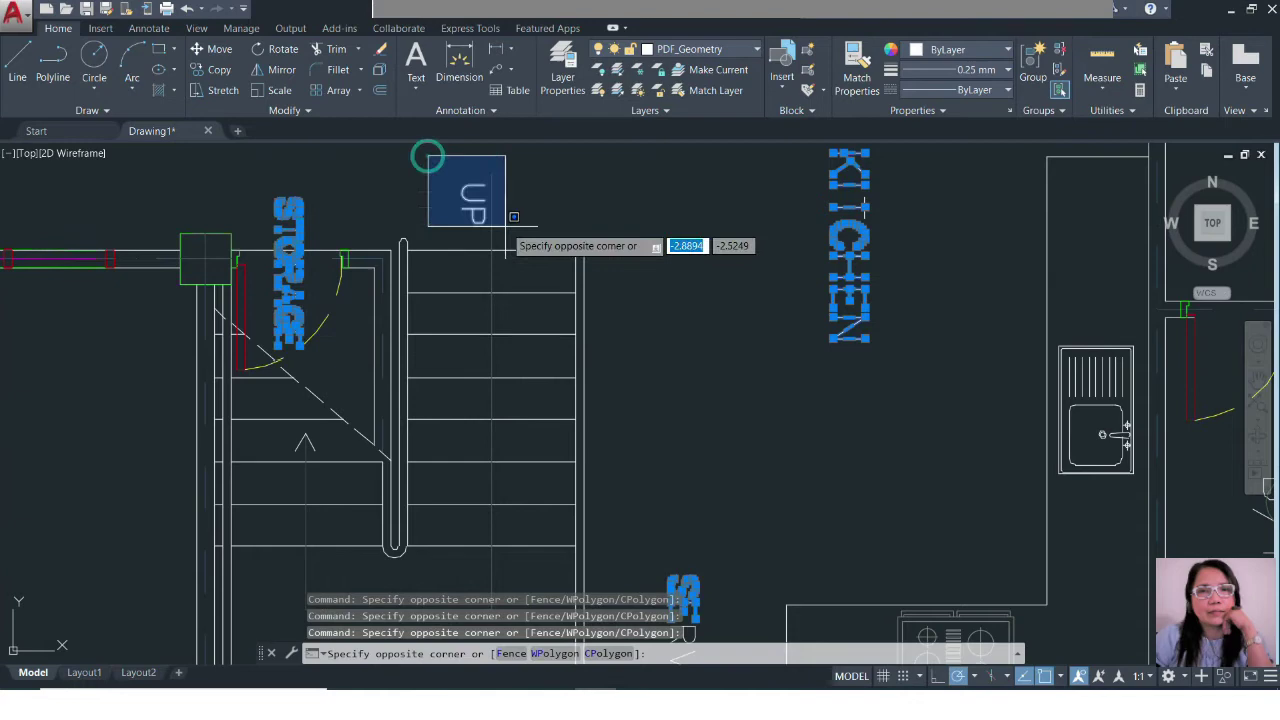
{"action": "left_click", "coordinate": [513, 217]}
{"action": "scroll", "coordinate": [609, 406], "scroll_direction": "down", "scroll_amount": 3}
{"action": "scroll", "coordinate": [558, 410], "scroll_direction": "up", "scroll_amount": 3}
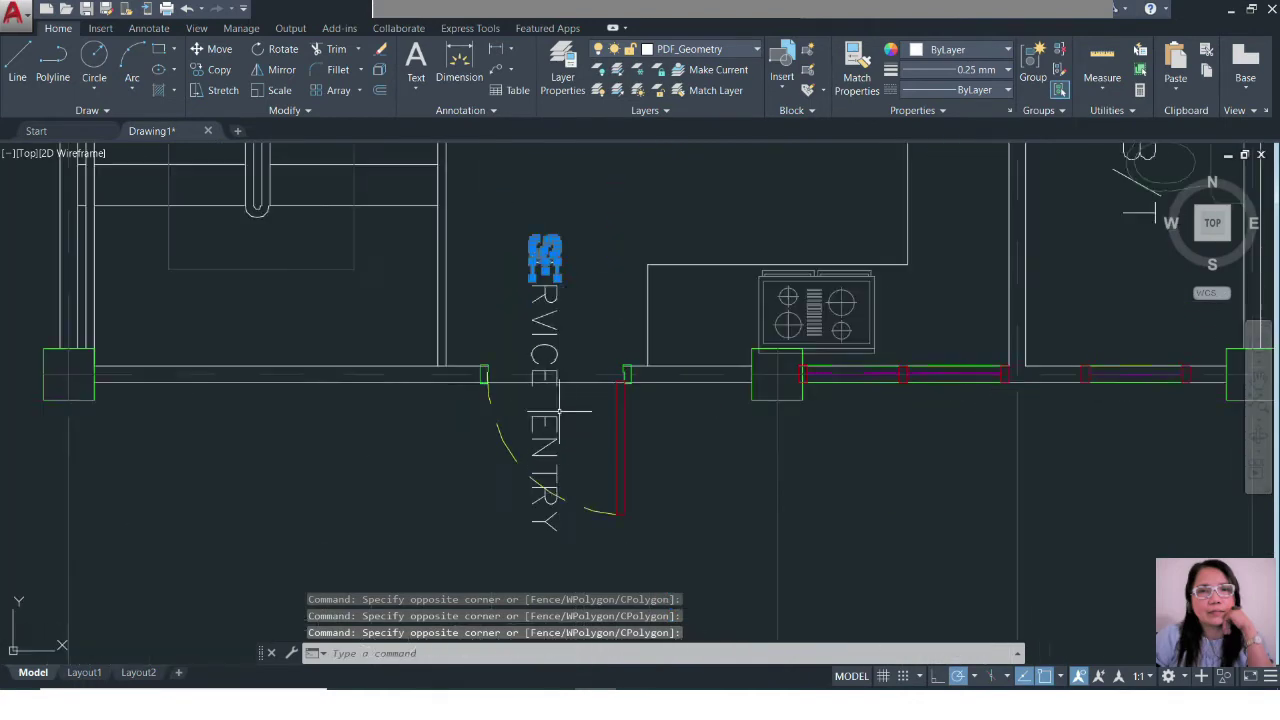
{"action": "left_click", "coordinate": [529, 207]}
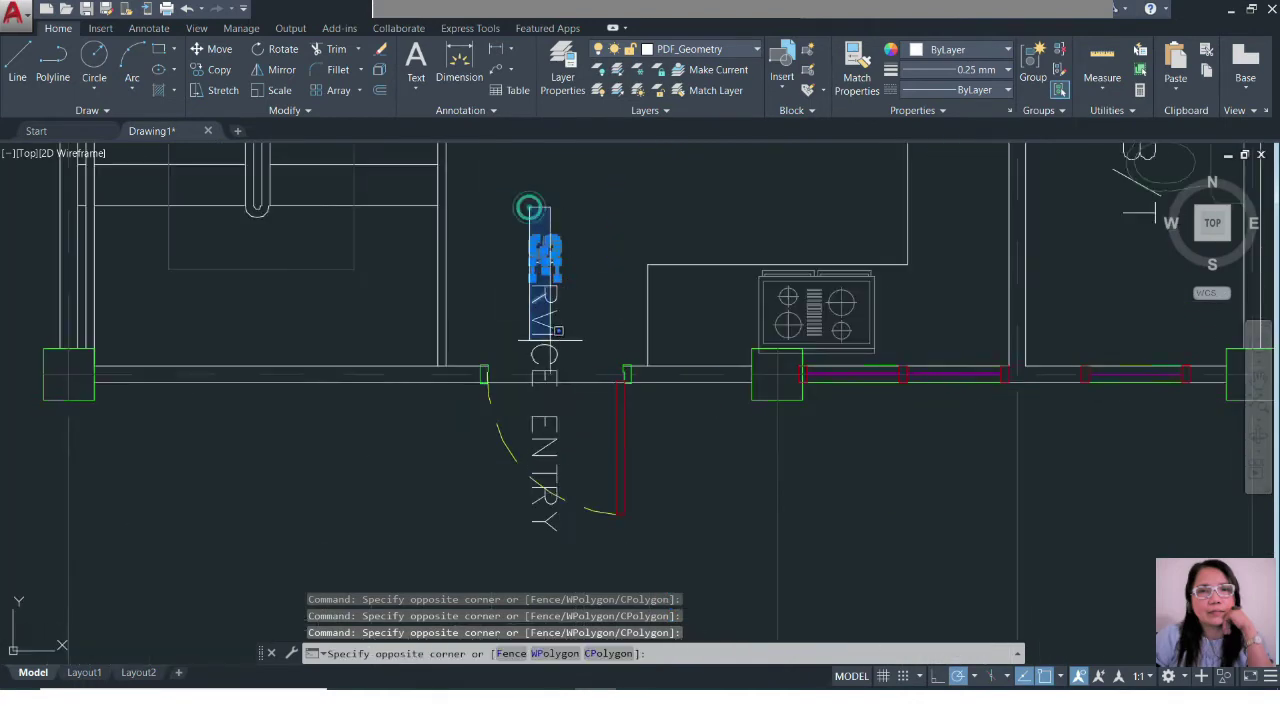
{"action": "left_click", "coordinate": [565, 528]}
Step: Add the BED ROOM label beside the firewall and the B/T label of the bathroom above it to the selection
{"action": "scroll", "coordinate": [449, 437], "scroll_direction": "down", "scroll_amount": 3}
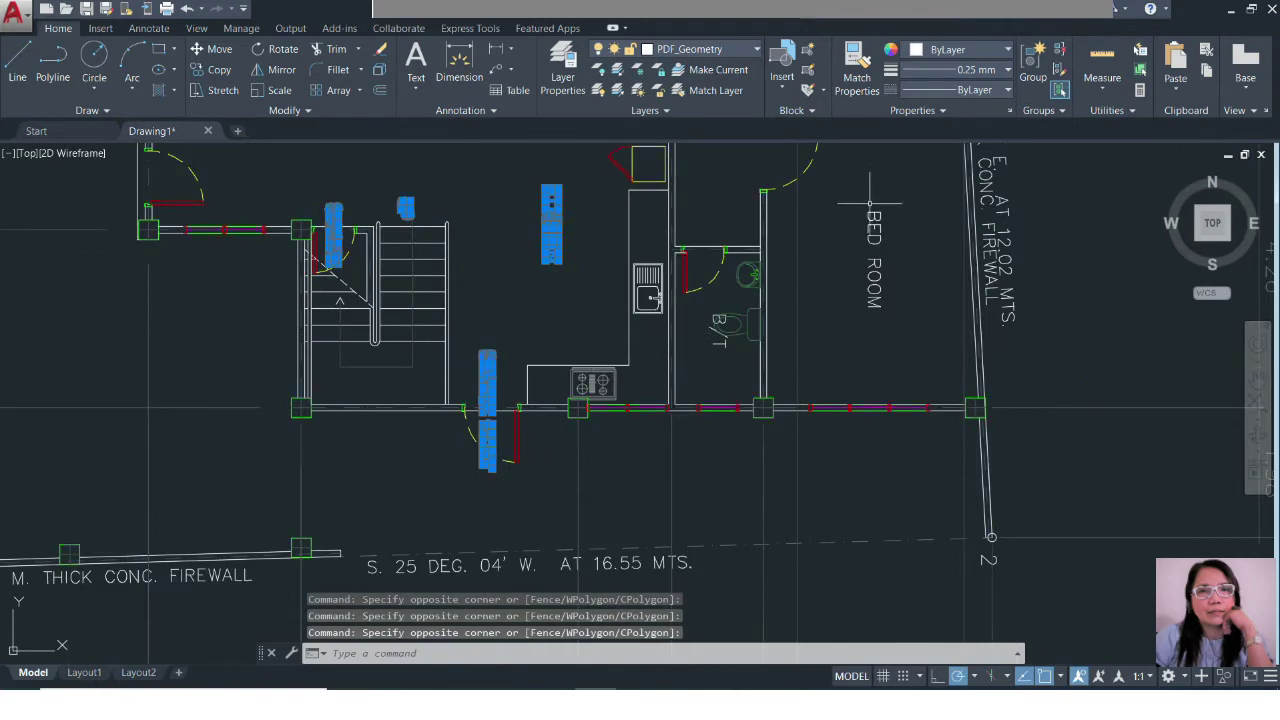
{"action": "left_click", "coordinate": [823, 177]}
{"action": "left_click", "coordinate": [900, 349]}
{"action": "scroll", "coordinate": [905, 345], "scroll_direction": "down", "scroll_amount": 4}
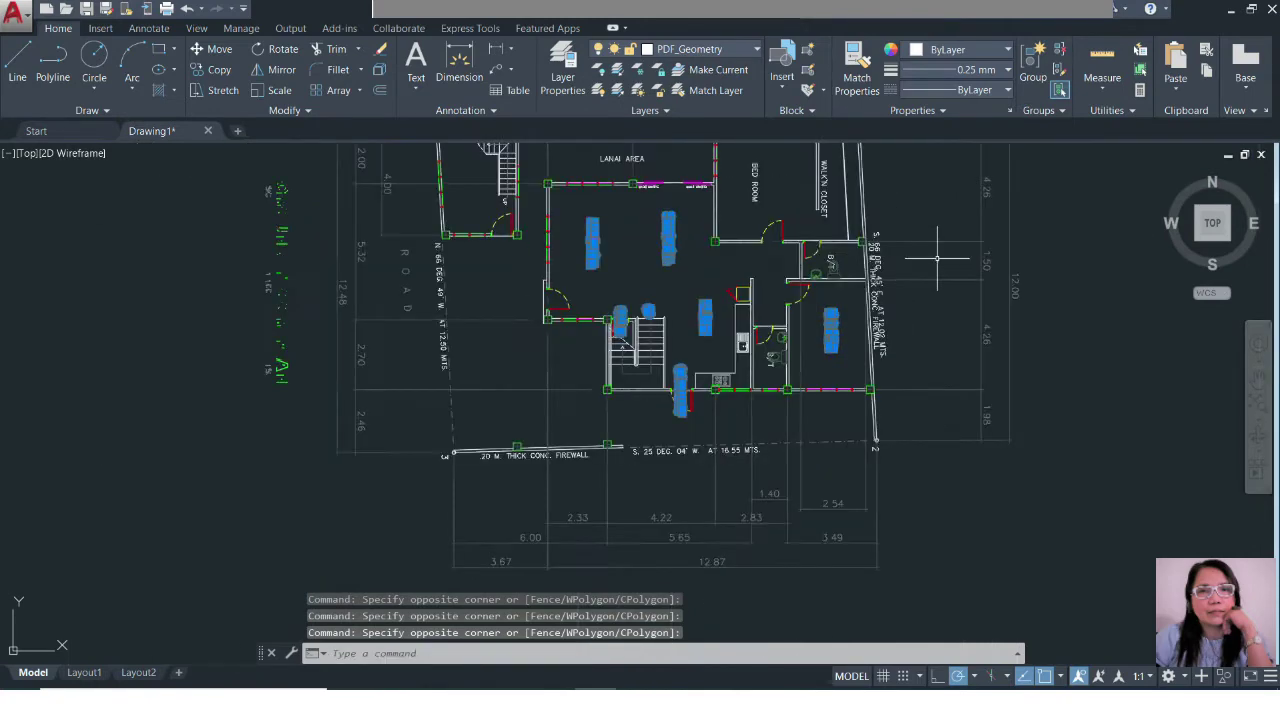
{"action": "scroll", "coordinate": [937, 258], "scroll_direction": "up", "scroll_amount": 8}
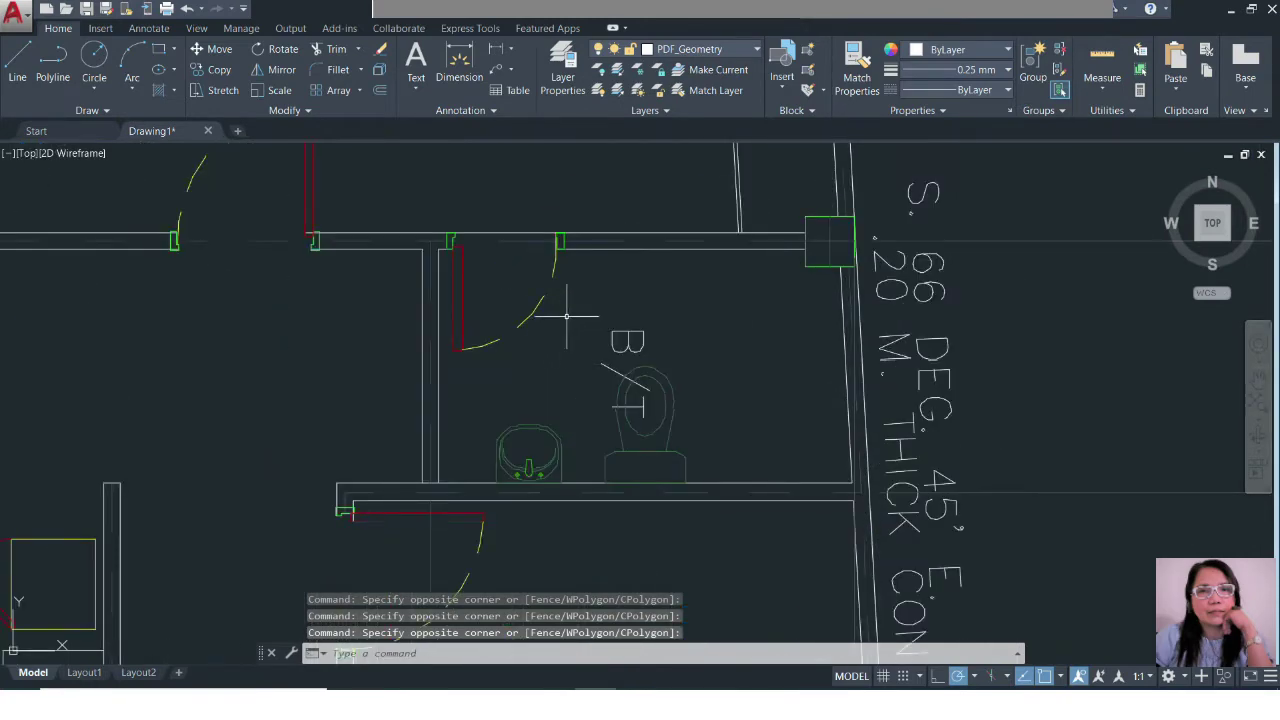
{"action": "left_click", "coordinate": [566, 316]}
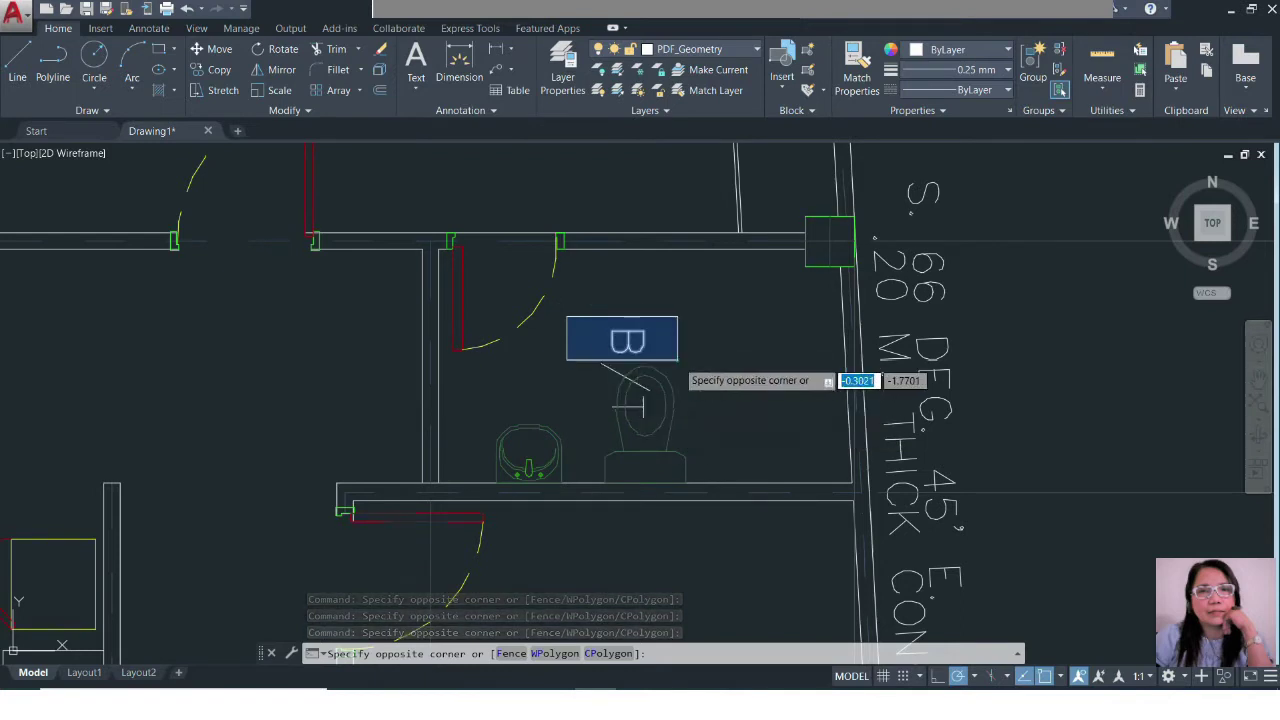
{"action": "left_click", "coordinate": [678, 360]}
{"action": "scroll", "coordinate": [610, 362], "scroll_direction": "up", "scroll_amount": 5}
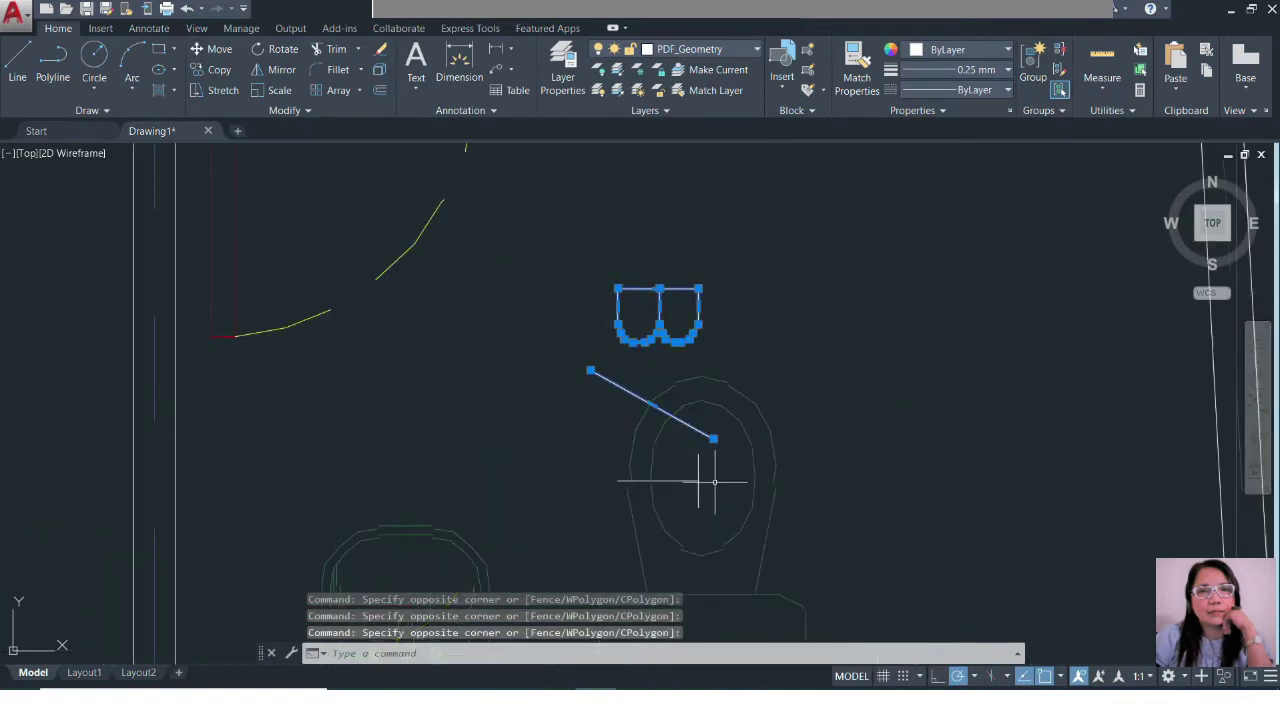
{"action": "left_click", "coordinate": [714, 482]}
{"action": "left_click", "coordinate": [694, 466]}
Step: Add the complete WALK'N CLOSET label and the adjacent BED ROOM label to the selection
{"action": "scroll", "coordinate": [690, 400], "scroll_direction": "down", "scroll_amount": 5}
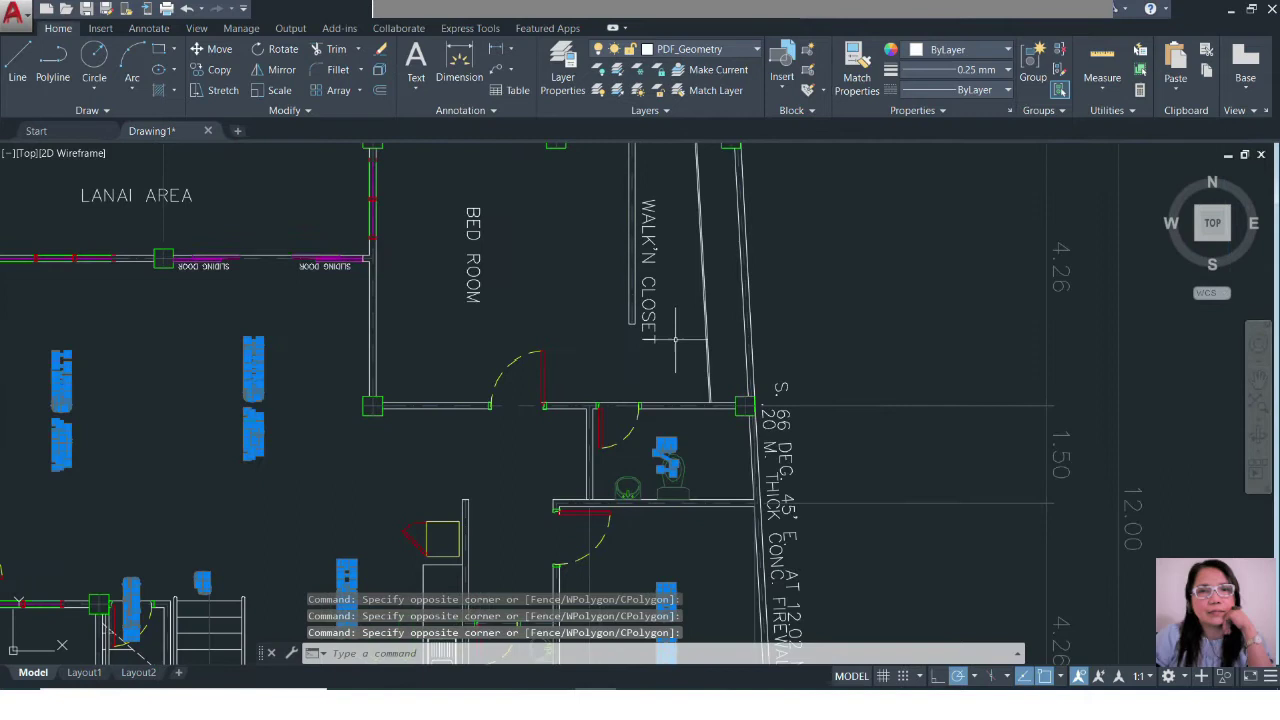
{"action": "left_click", "coordinate": [665, 305]}
{"action": "left_click", "coordinate": [630, 215]}
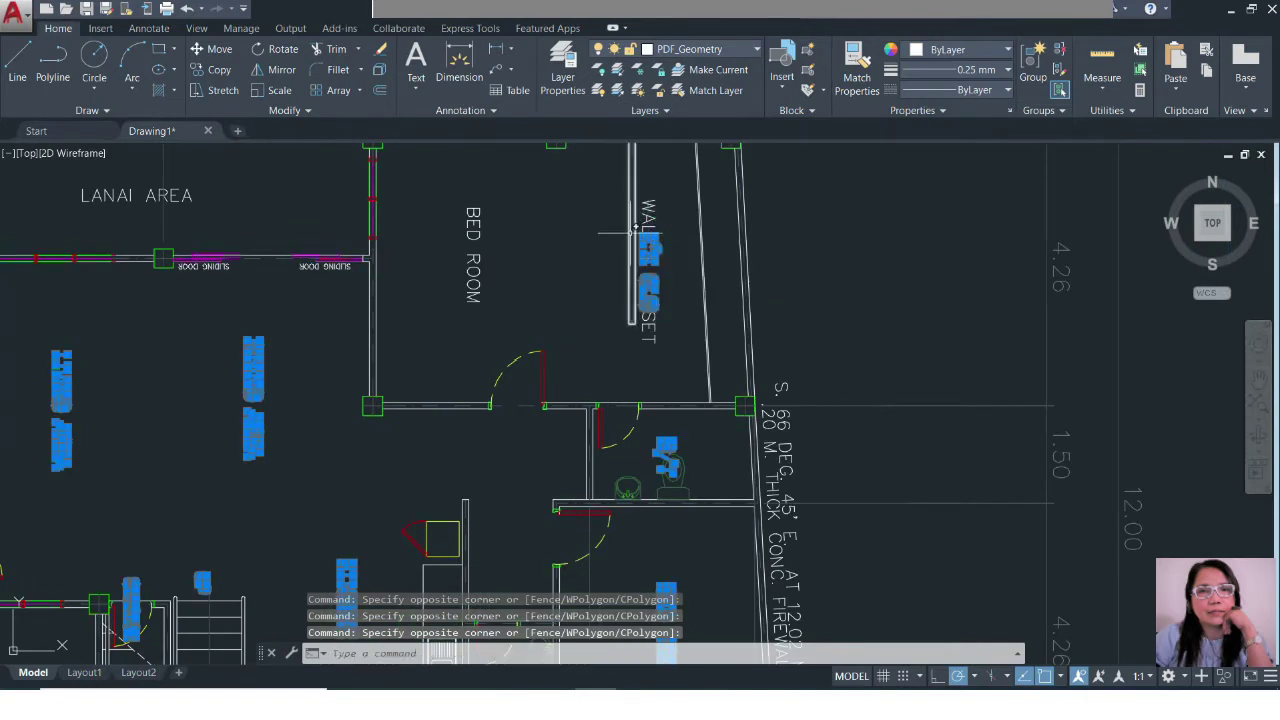
{"action": "left_click", "coordinate": [622, 182]}
{"action": "left_click", "coordinate": [712, 298]}
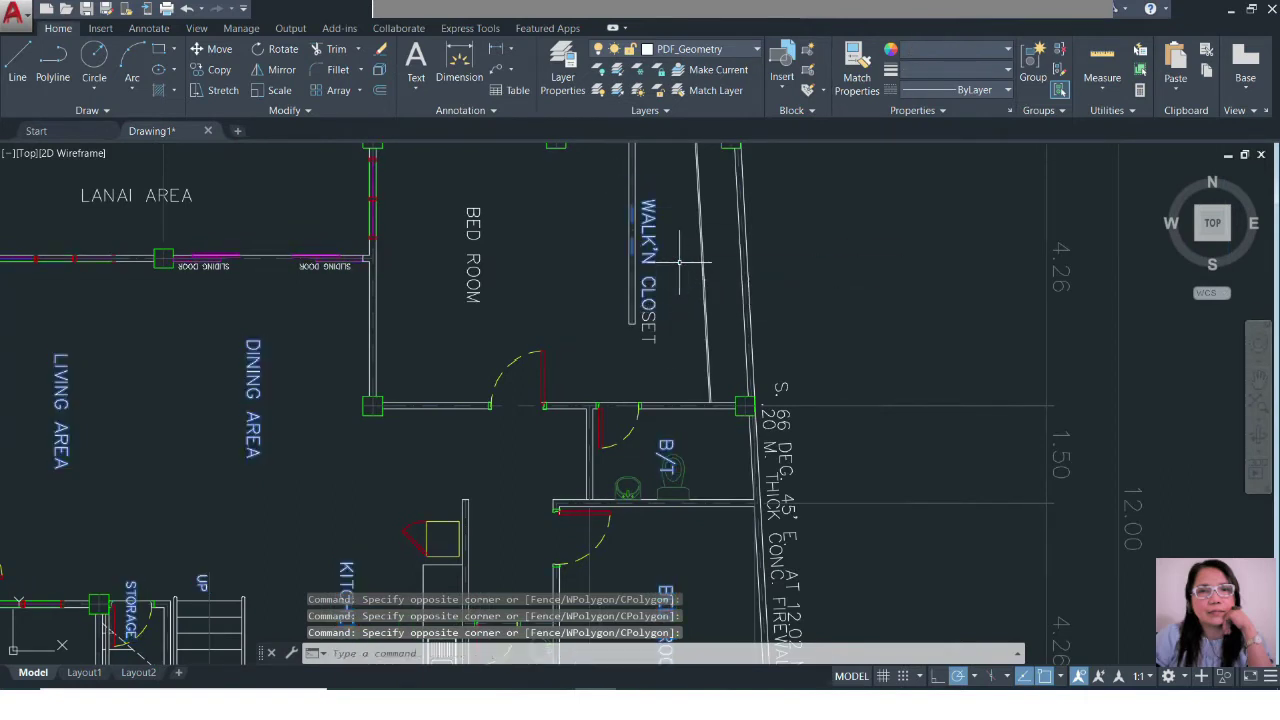
{"action": "scroll", "coordinate": [701, 348], "scroll_direction": "up", "scroll_amount": 3}
{"action": "left_click", "coordinate": [691, 363]}
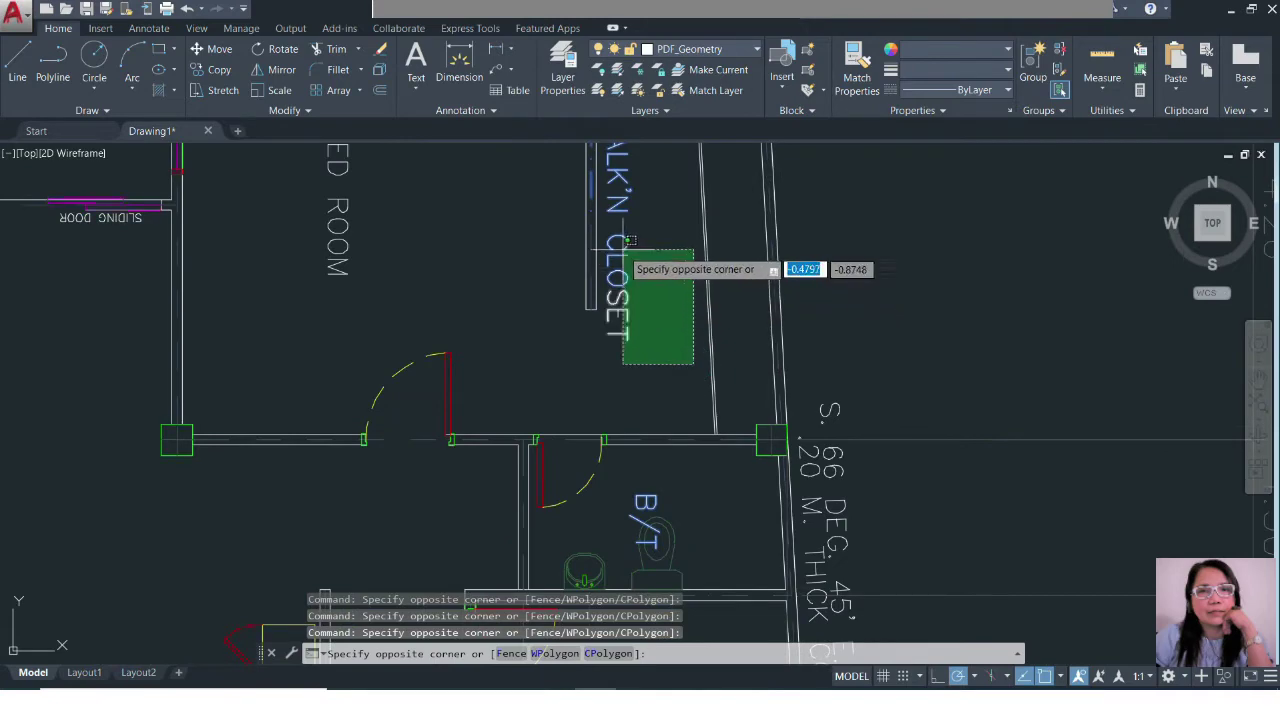
{"action": "left_click", "coordinate": [625, 253]}
{"action": "scroll", "coordinate": [651, 317], "scroll_direction": "down", "scroll_amount": 3}
{"action": "left_click", "coordinate": [540, 290]}
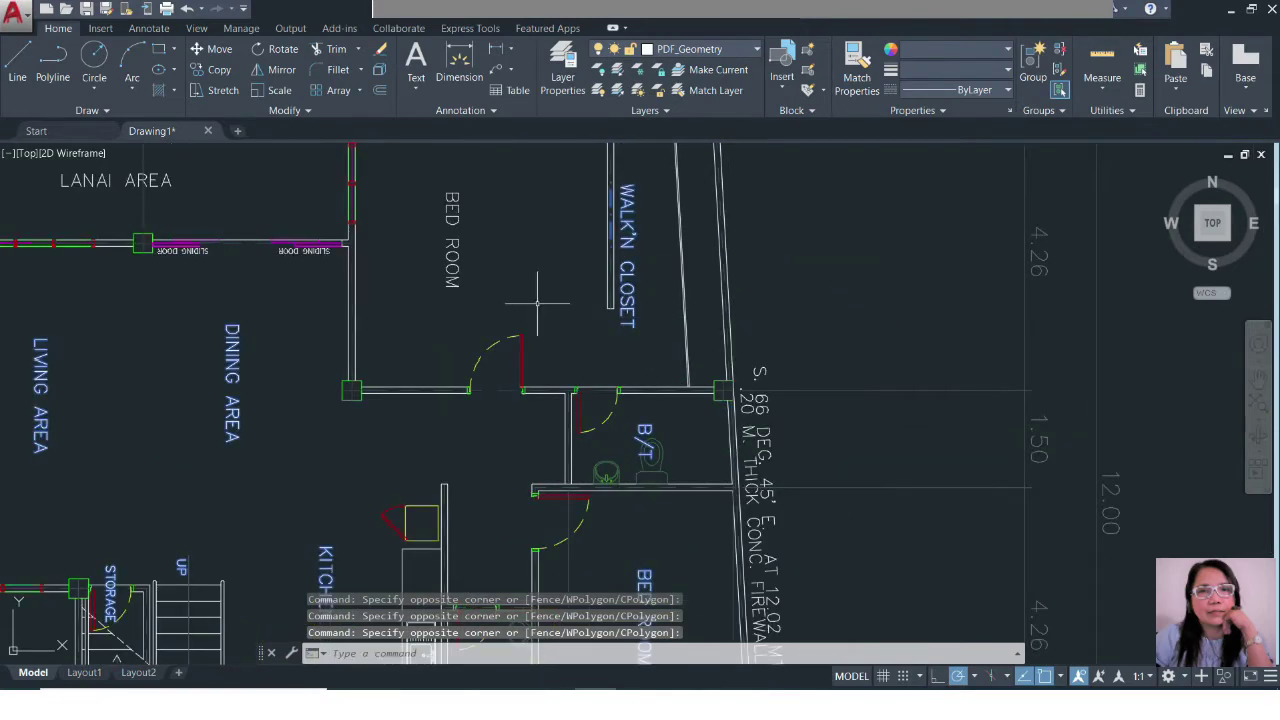
{"action": "left_click", "coordinate": [450, 170]}
Step: Add the LANAI AREA label and the UP label of the separate stair room to the selection
{"action": "scroll", "coordinate": [680, 327], "scroll_direction": "down", "scroll_amount": 3}
{"action": "scroll", "coordinate": [680, 327], "scroll_direction": "down", "scroll_amount": 2}
{"action": "scroll", "coordinate": [478, 280], "scroll_direction": "up", "scroll_amount": 4}
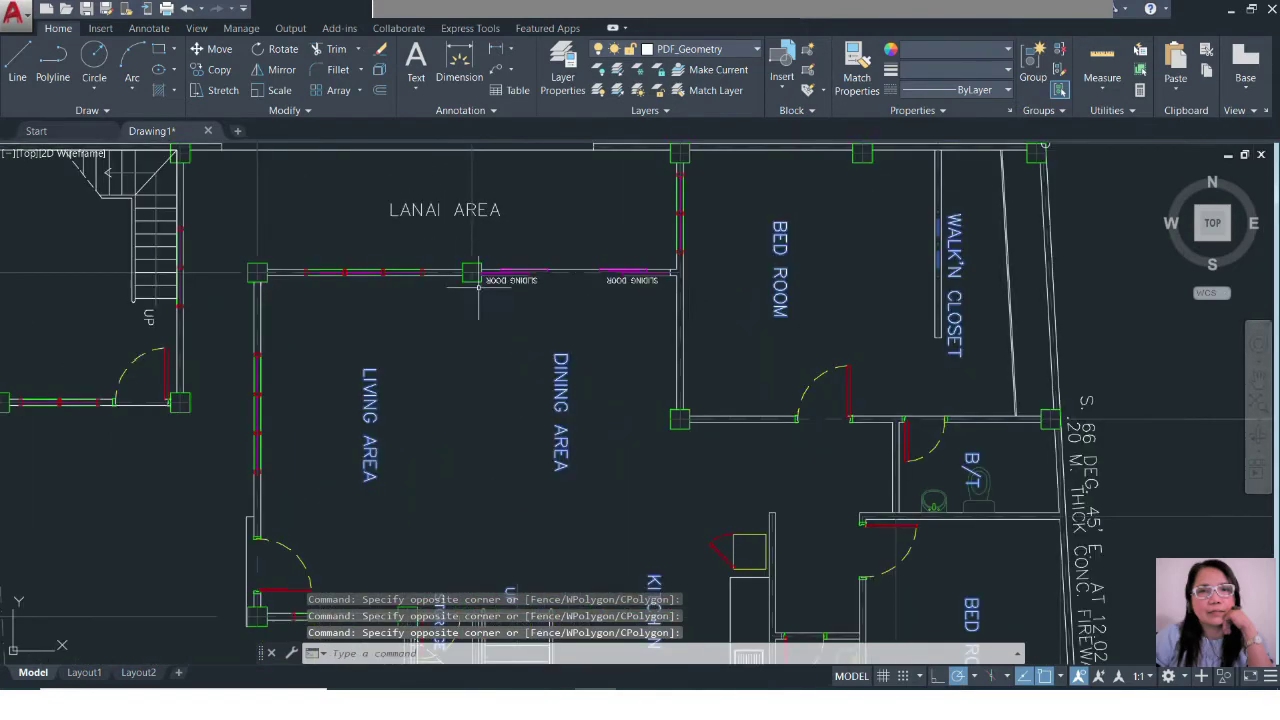
{"action": "left_click", "coordinate": [385, 190]}
{"action": "left_click", "coordinate": [528, 229]}
{"action": "scroll", "coordinate": [167, 345], "scroll_direction": "up", "scroll_amount": 2}
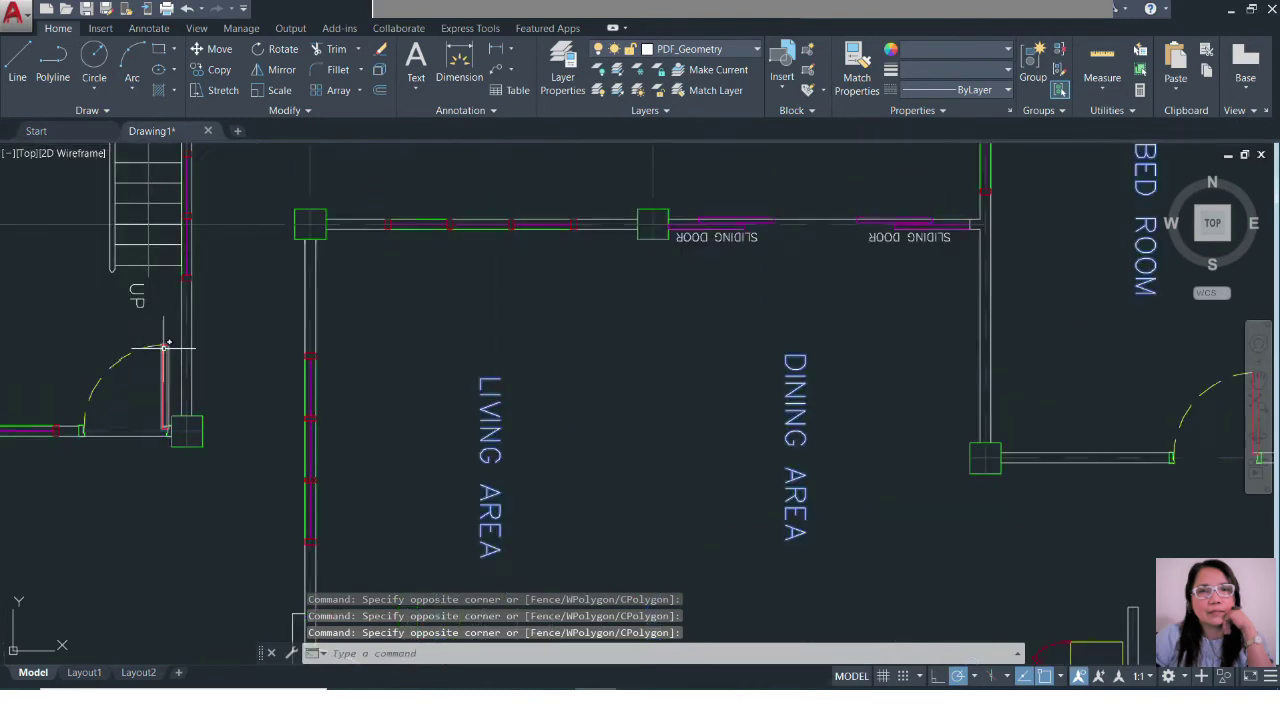
{"action": "scroll", "coordinate": [162, 335], "scroll_direction": "up", "scroll_amount": 3}
{"action": "left_click", "coordinate": [62, 208]}
{"action": "scroll", "coordinate": [177, 306], "scroll_direction": "down", "scroll_amount": 5}
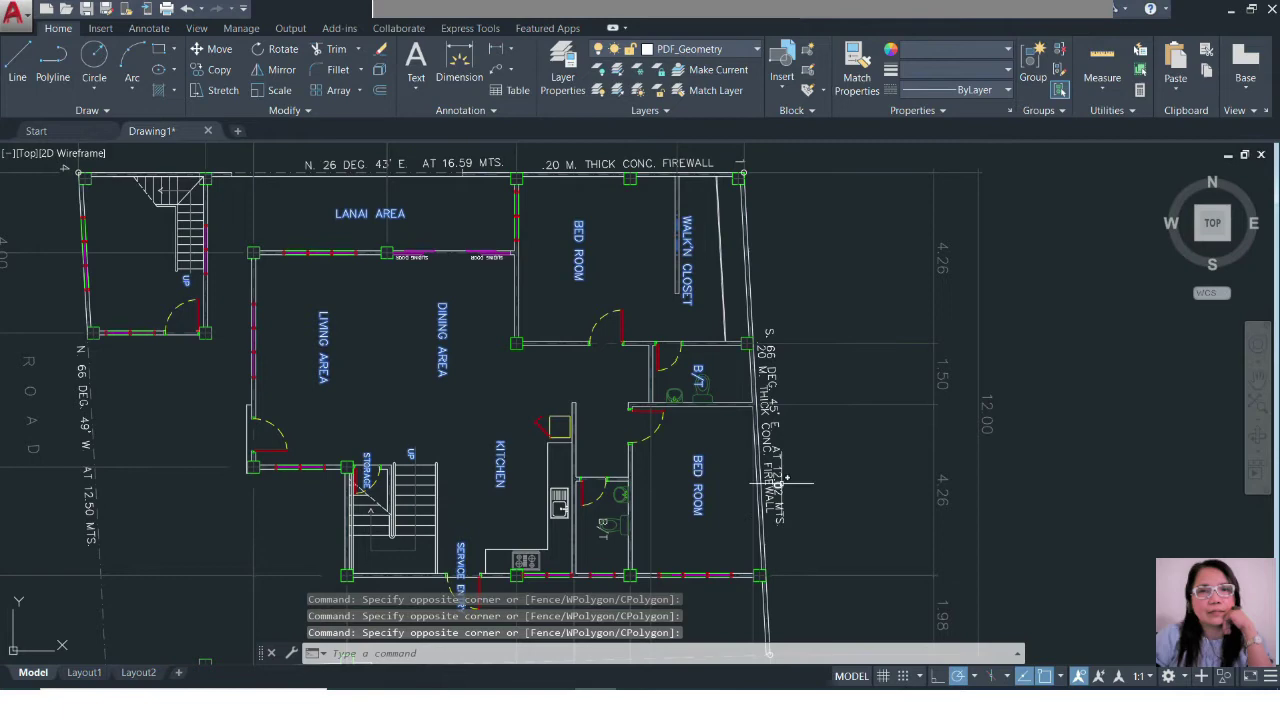
Step: Assign the selected room and stair labels to the Text layer and clear the selection
{"action": "scroll", "coordinate": [554, 335], "scroll_direction": "down", "scroll_amount": 4}
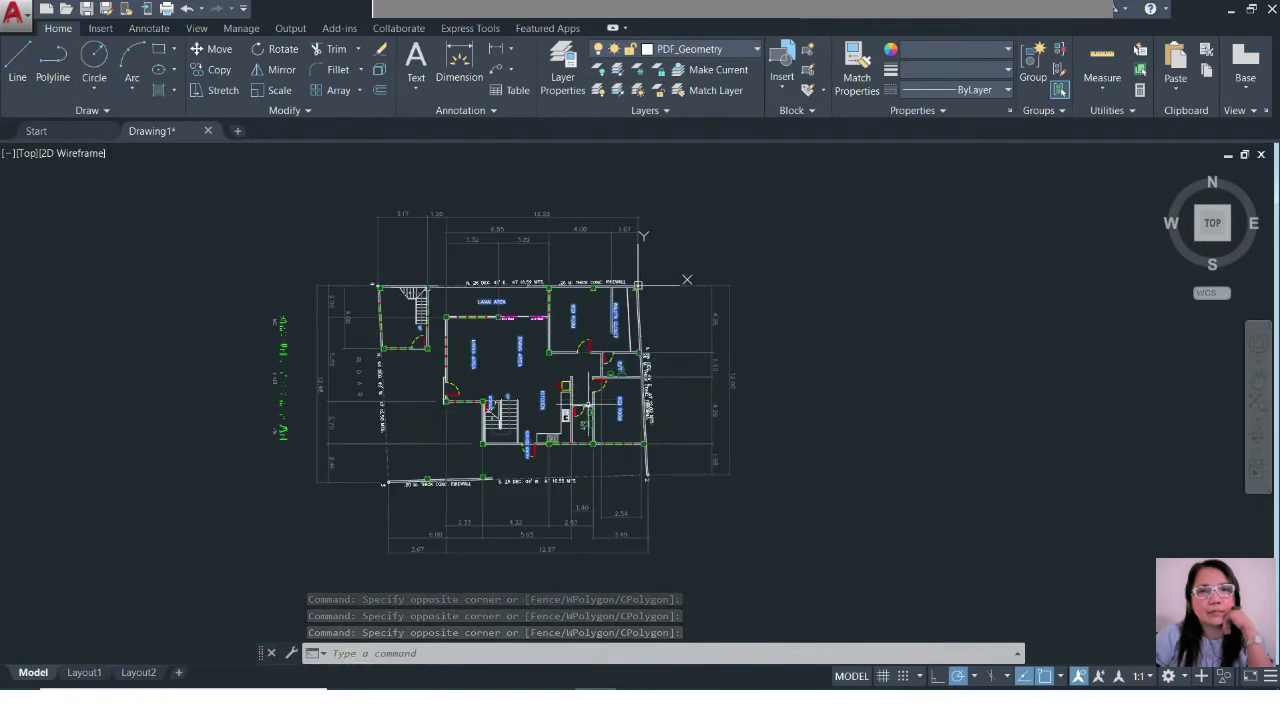
{"action": "scroll", "coordinate": [570, 430], "scroll_direction": "up", "scroll_amount": 5}
{"action": "left_click", "coordinate": [728, 49]}
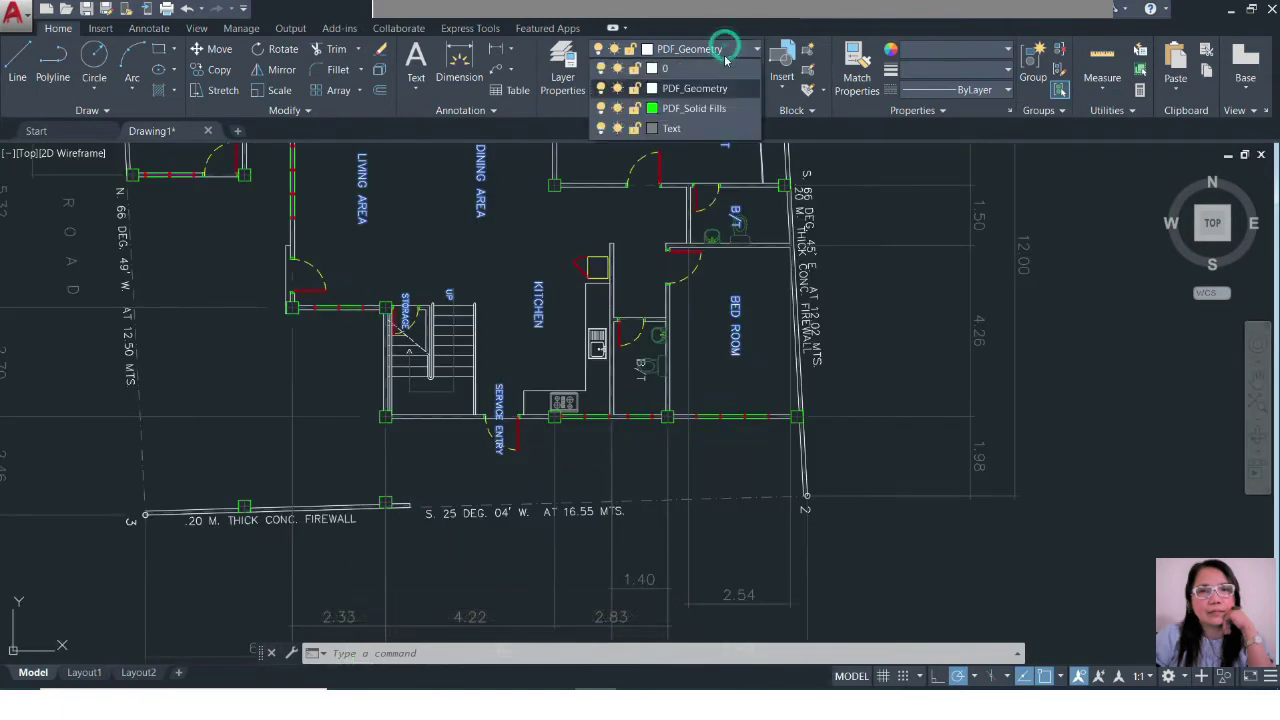
{"action": "left_click", "coordinate": [700, 129]}
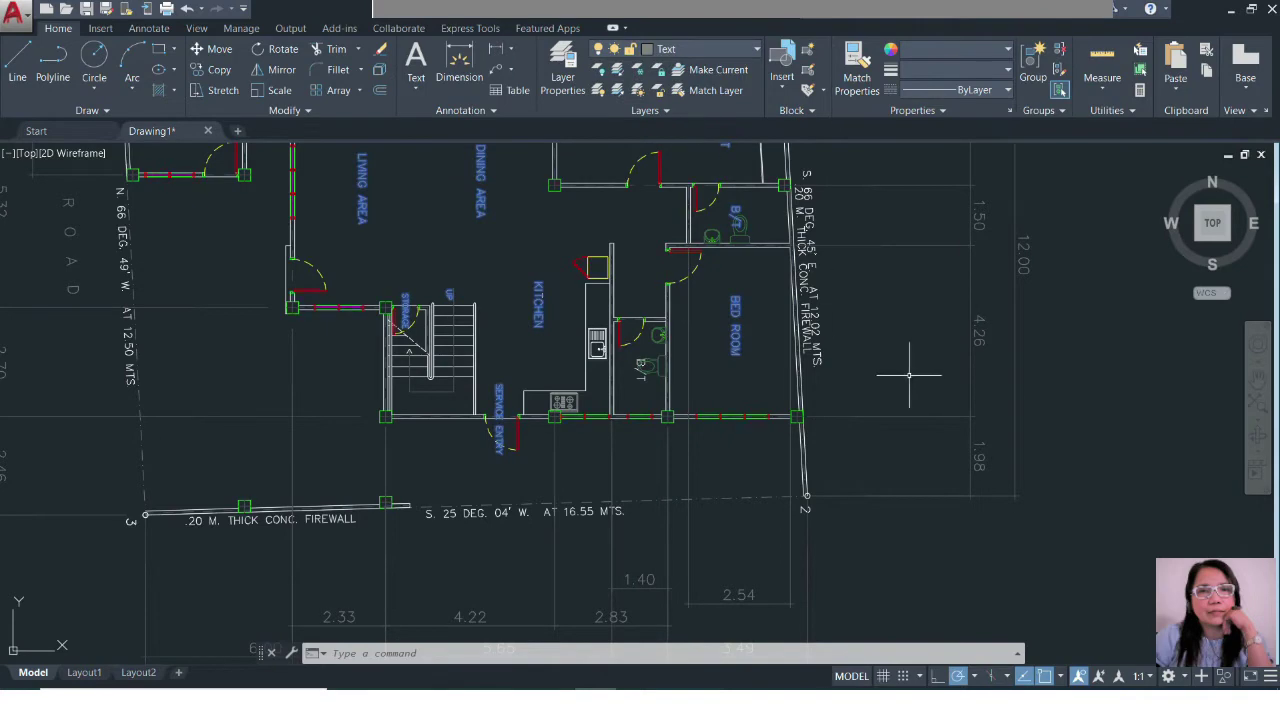
{"action": "left_click", "coordinate": [896, 335]}
{"action": "key", "text": "Escape"}
{"action": "key", "text": "Escape"}
{"action": "key", "text": "Escape"}
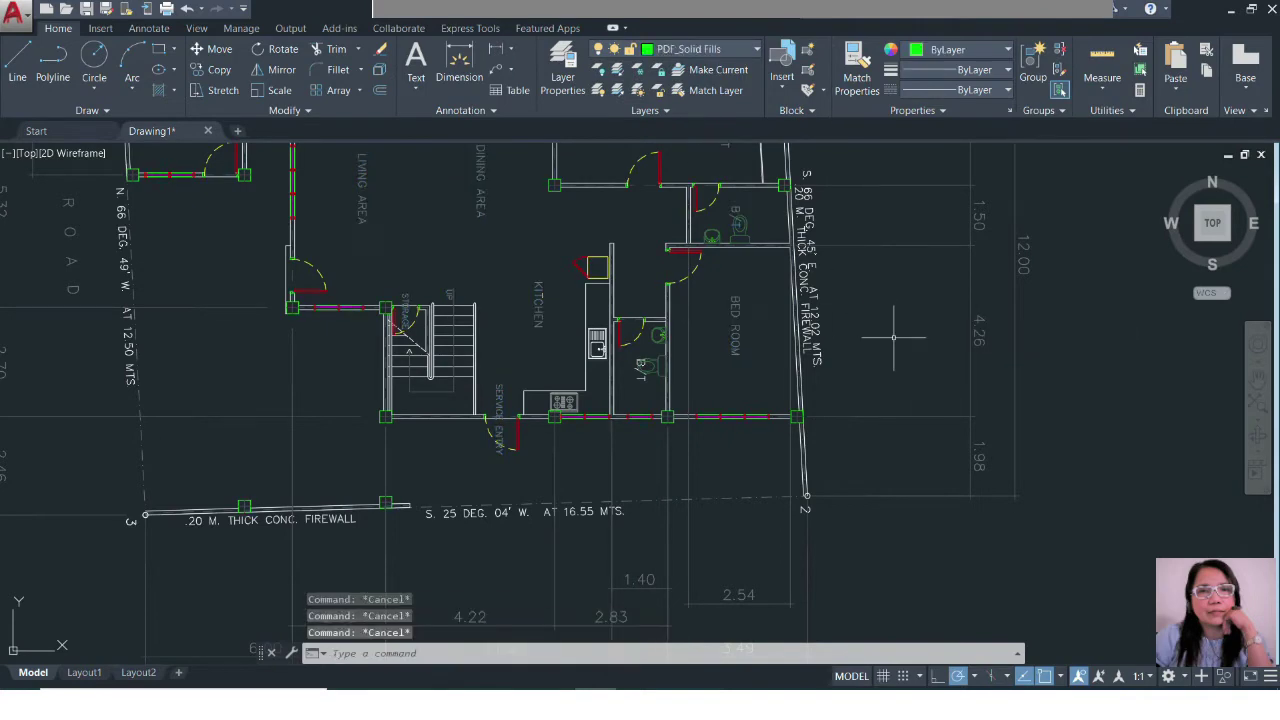
Step: Review the whole floor plan by zooming to all objects and to the drawing extents
{"action": "type", "text": "z"}
{"action": "key", "text": "Return"}
{"action": "type", "text": "a"}
{"action": "key", "text": "Return"}
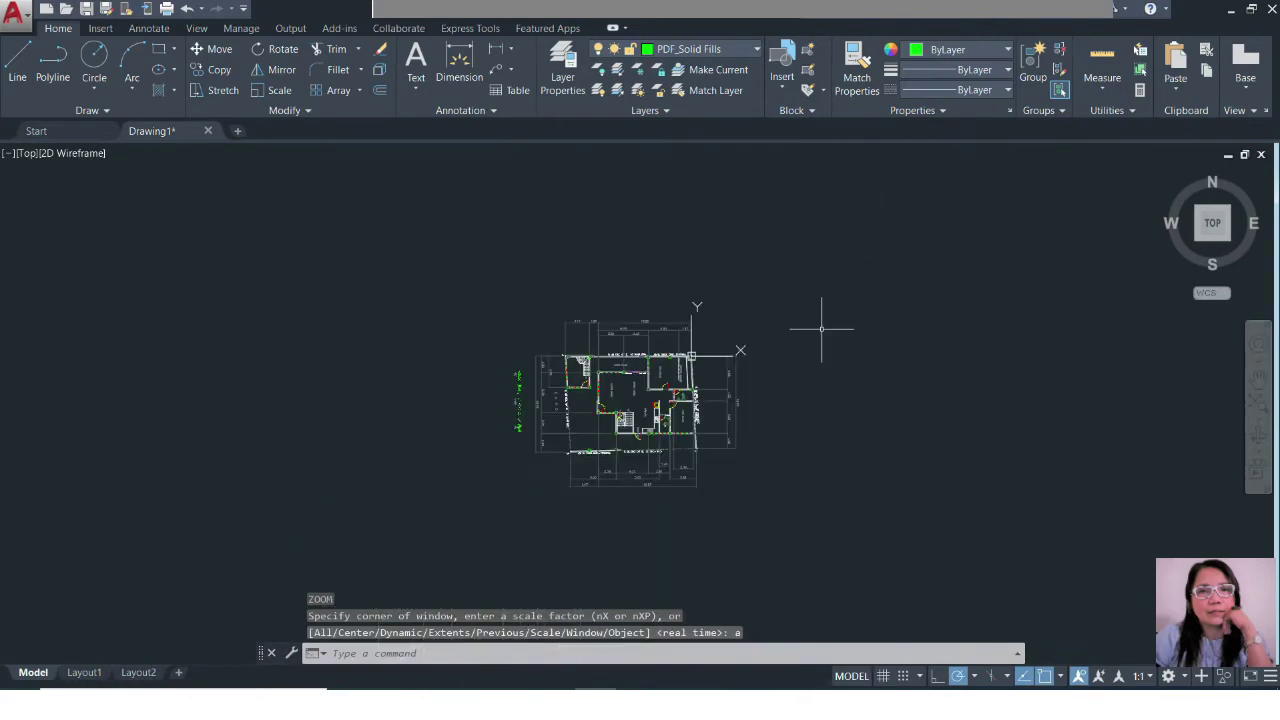
{"action": "type", "text": "z"}
{"action": "key", "text": "Return"}
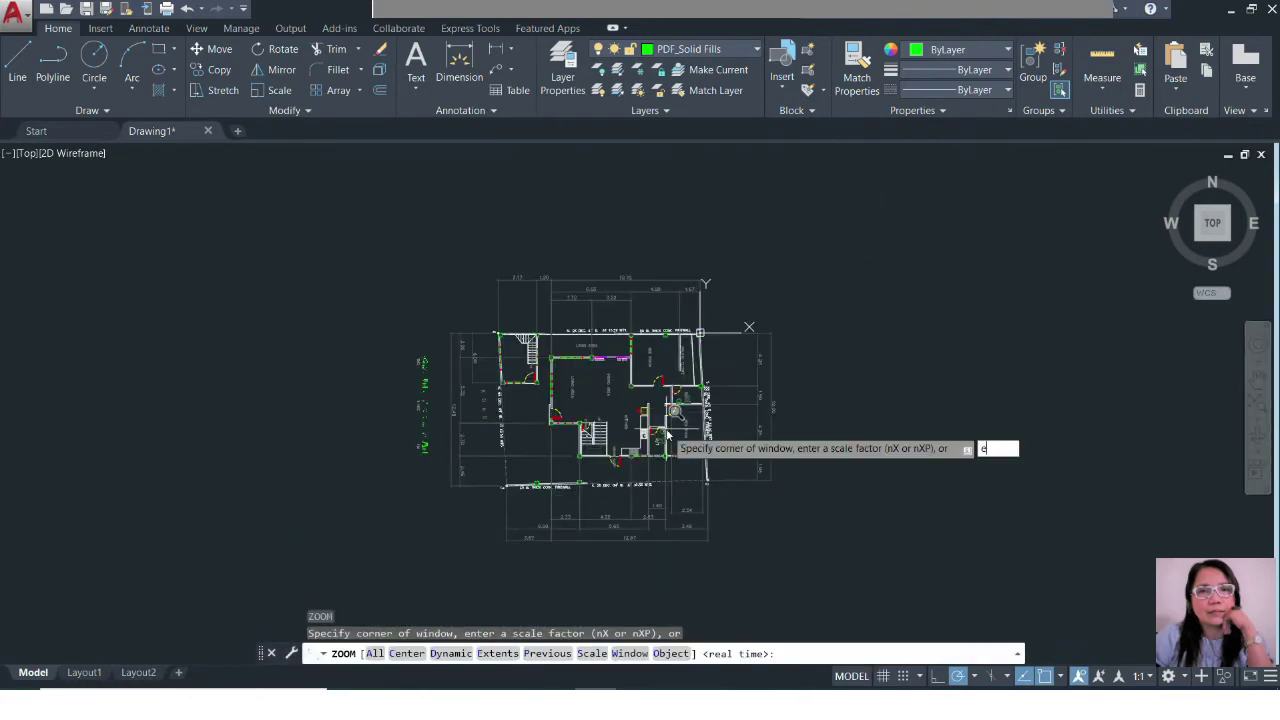
{"action": "type", "text": "e"}
{"action": "key", "text": "Return"}
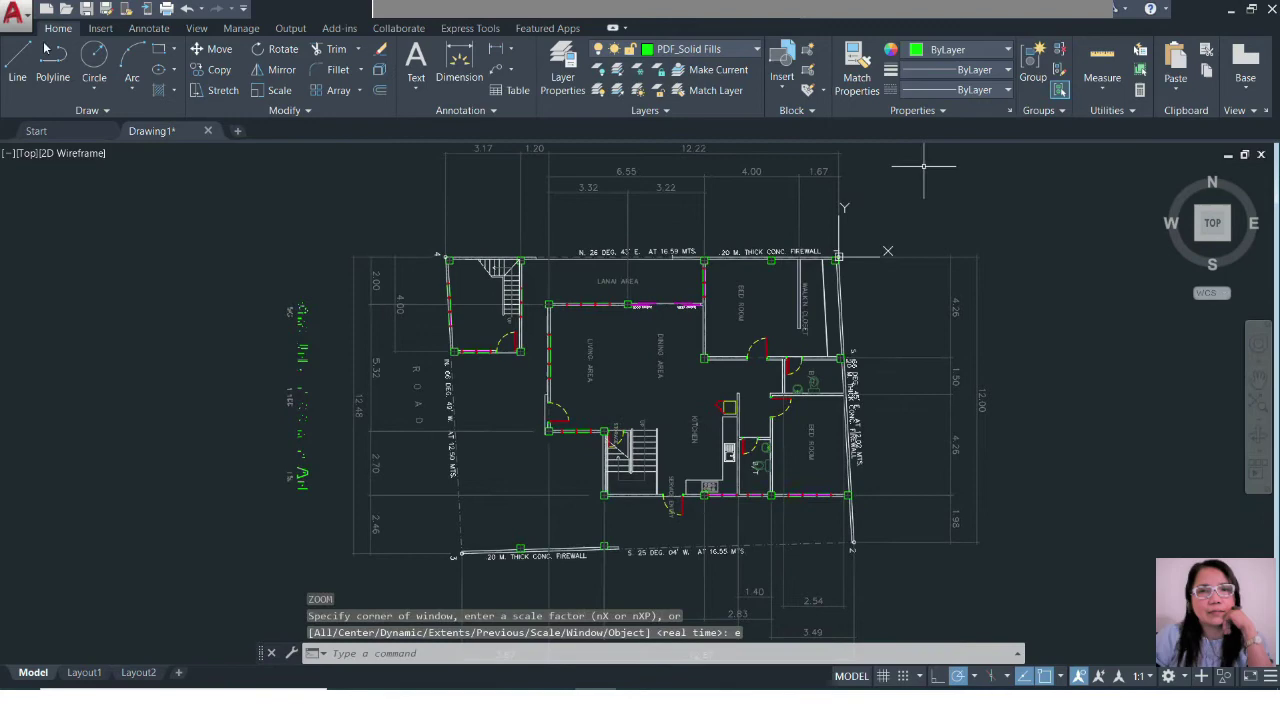
Step: Save the drawing in the Downloads folder as Rose_Grd Flr_20201107 in AutoCAD 2018 Drawing format
{"action": "key", "text": "alt+f"}
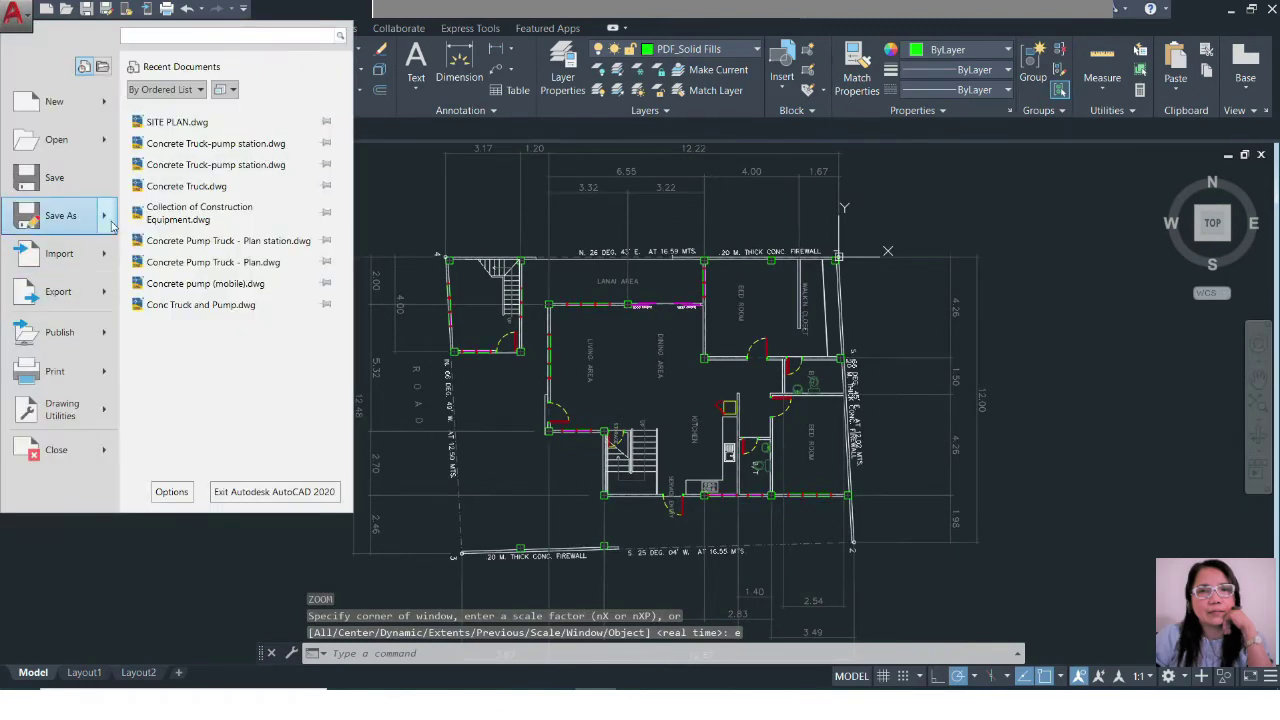
{"action": "mouse_move", "coordinate": [87, 228]}
{"action": "left_click", "coordinate": [193, 128]}
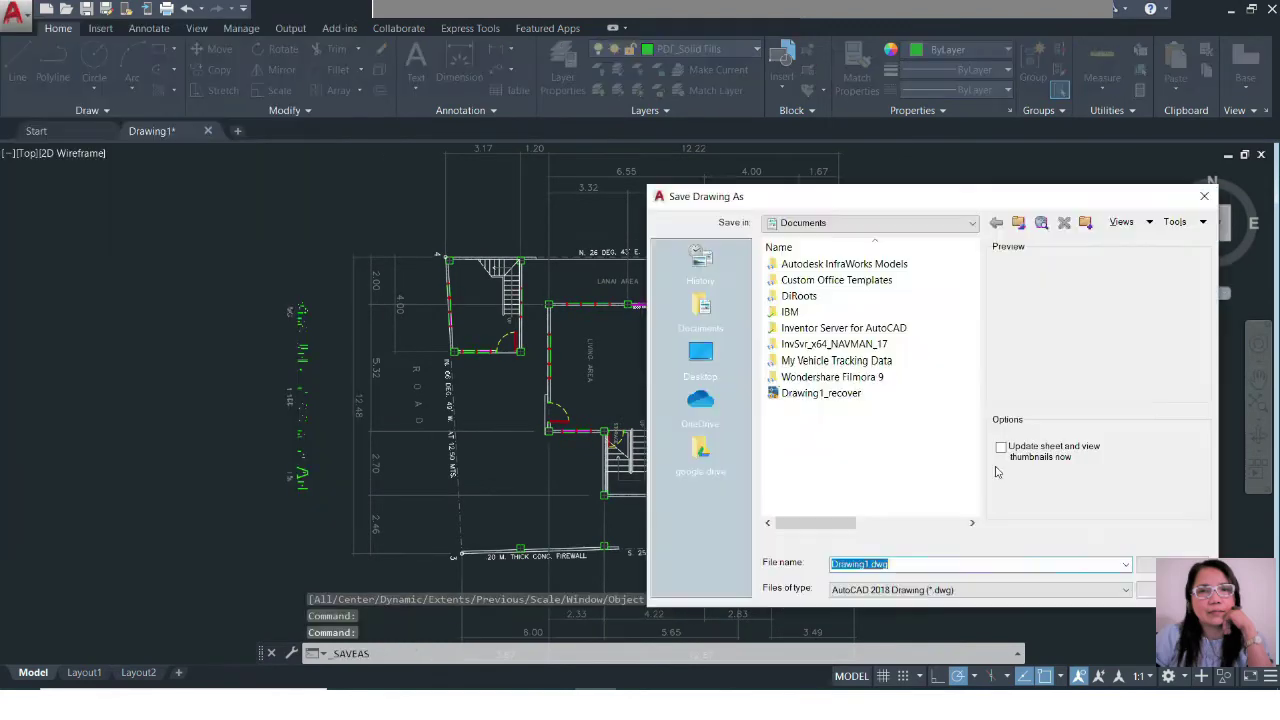
{"action": "left_click", "coordinate": [700, 355]}
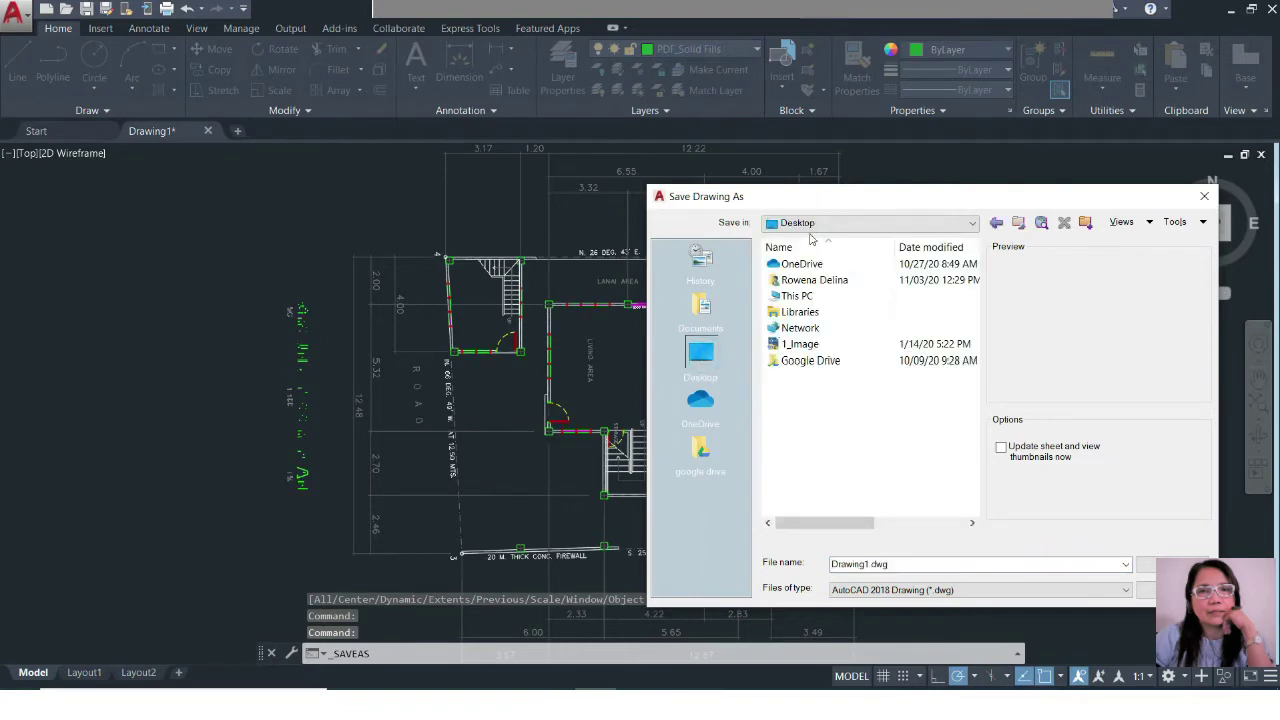
{"action": "double_click", "coordinate": [790, 296]}
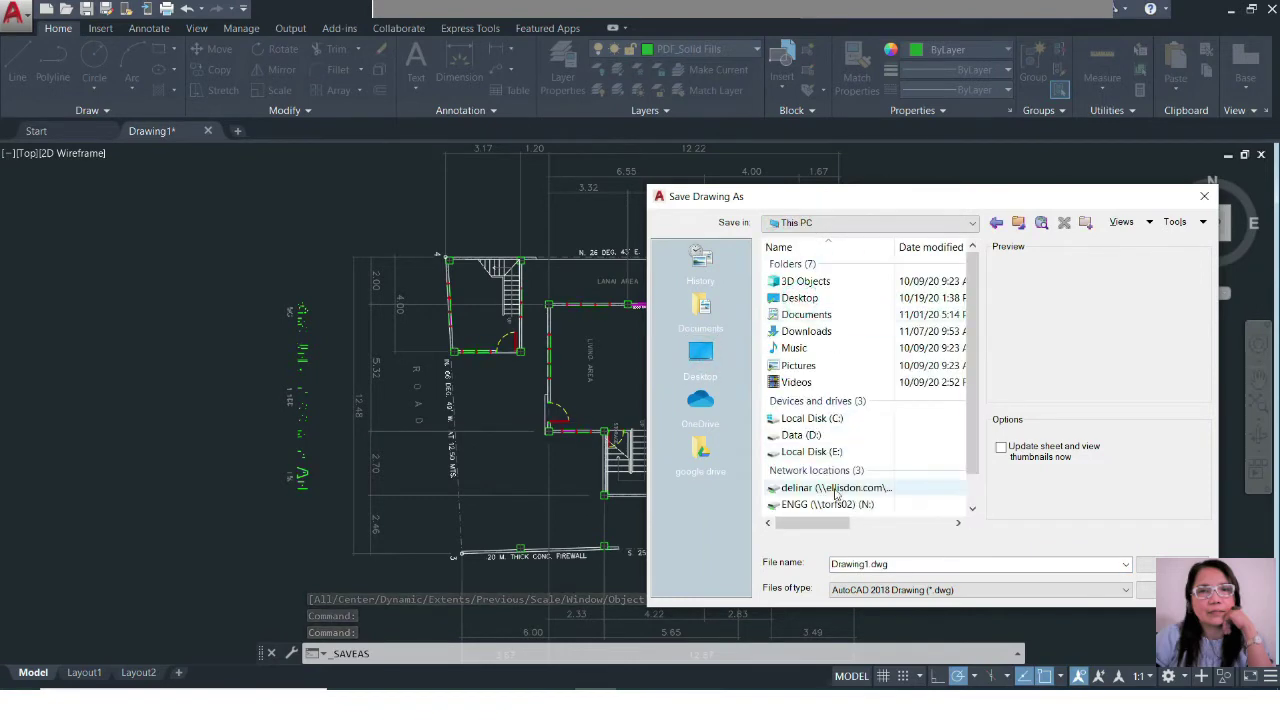
{"action": "double_click", "coordinate": [800, 333]}
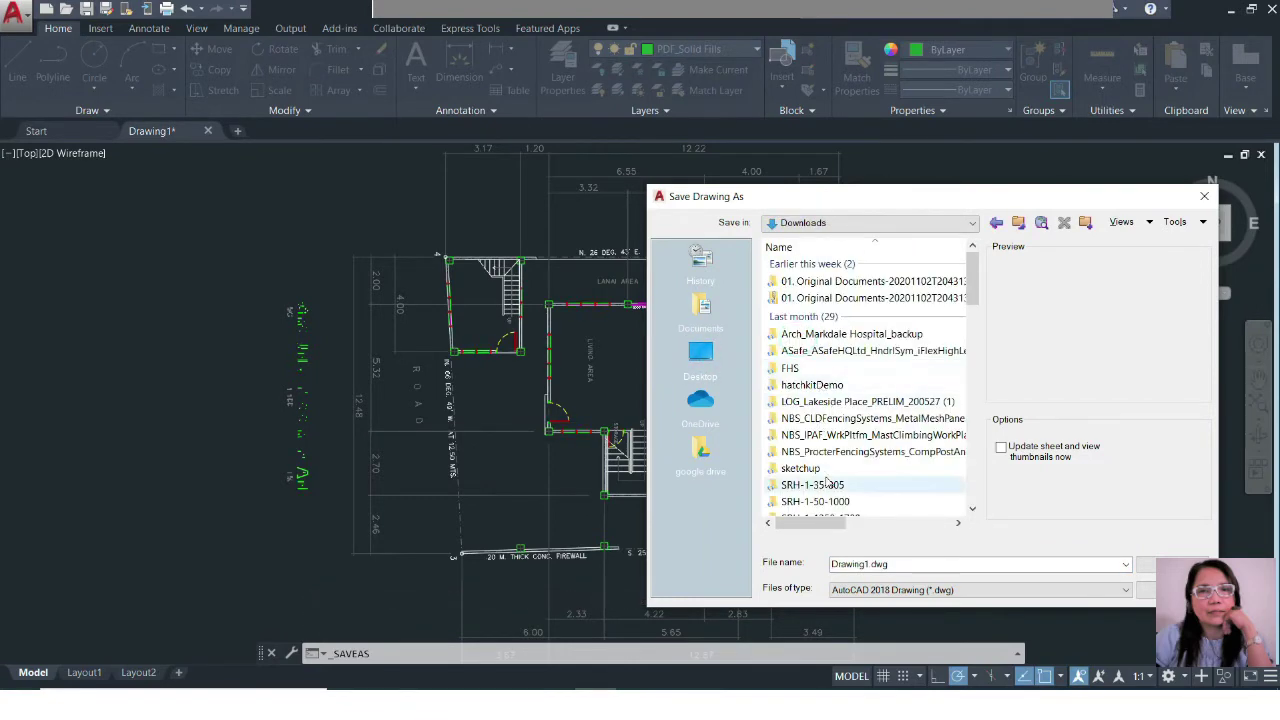
{"action": "double_click", "coordinate": [898, 565]}
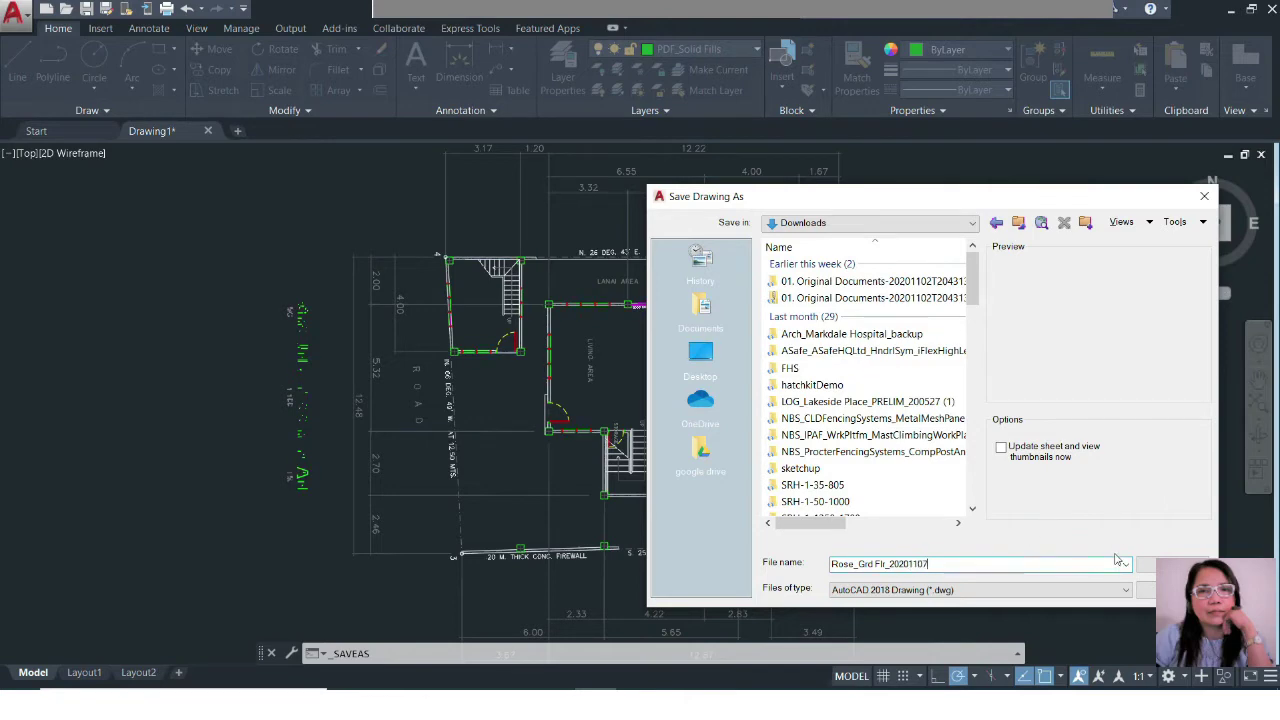
{"action": "key", "text": "Return"}
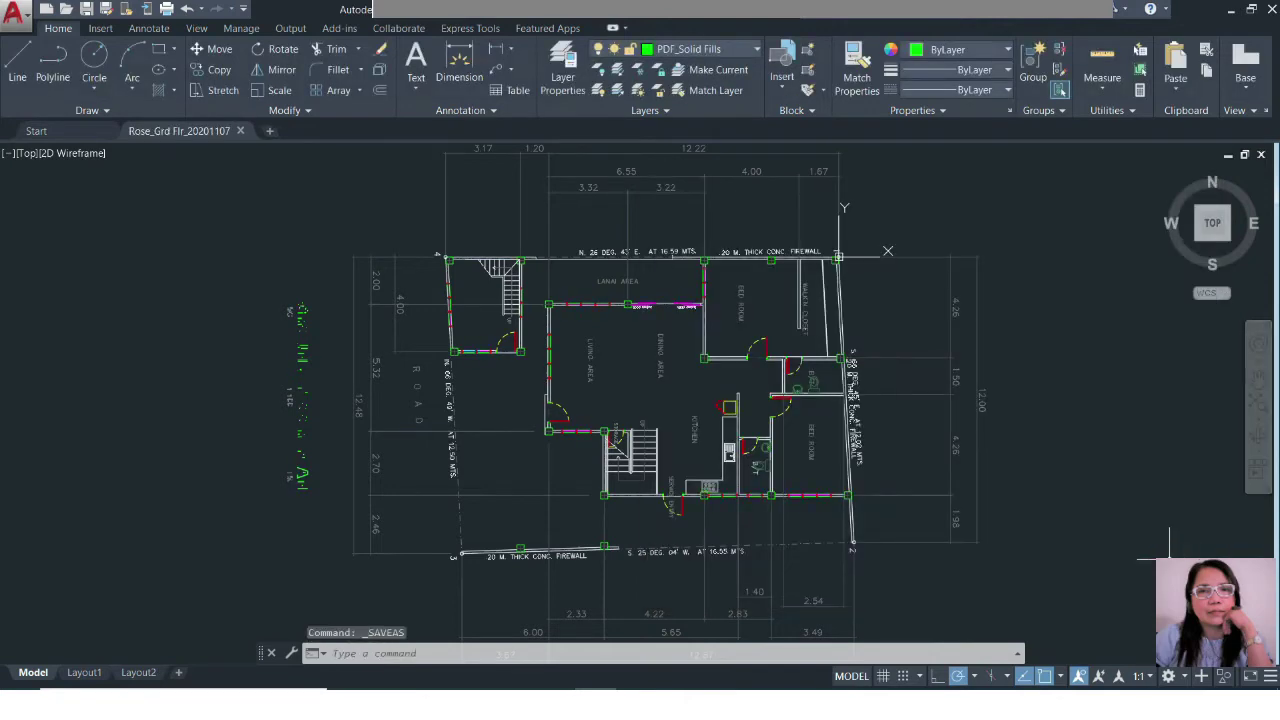
Step: Start a new drawing from the acad template and turn off its grid
{"action": "scroll", "coordinate": [677, 377], "scroll_direction": "down", "scroll_amount": 2}
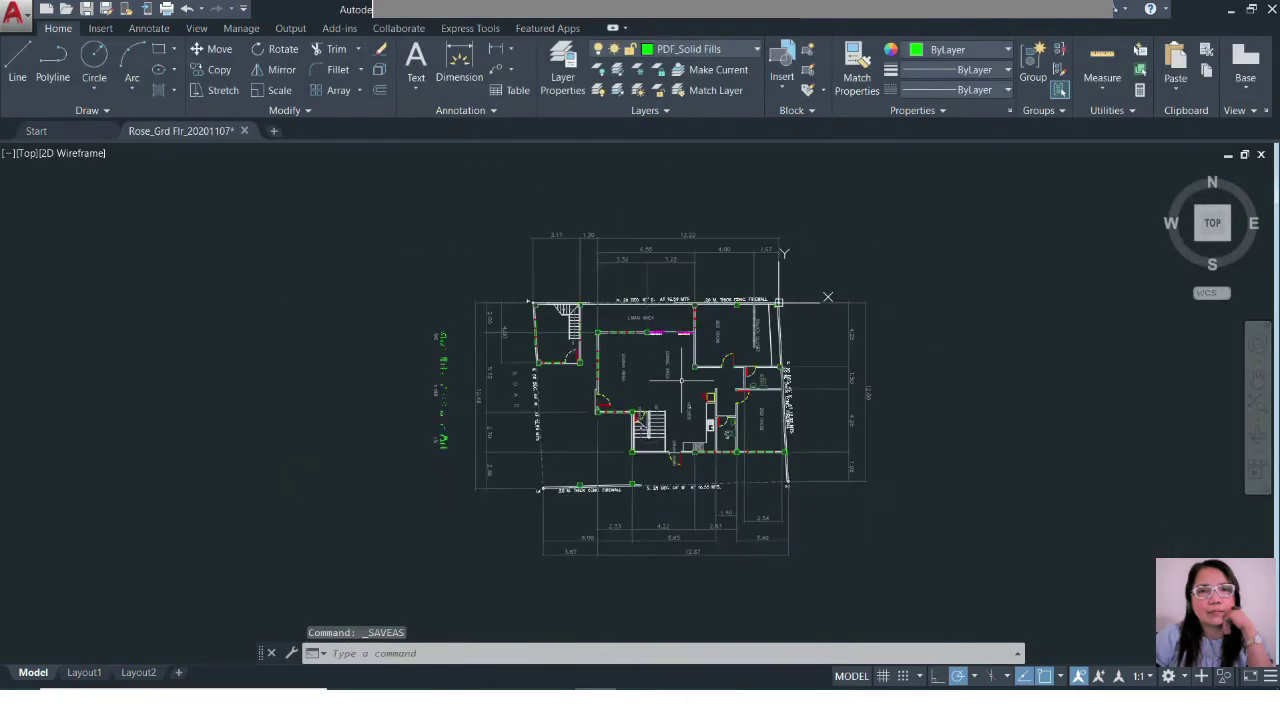
{"action": "left_click", "coordinate": [46, 9]}
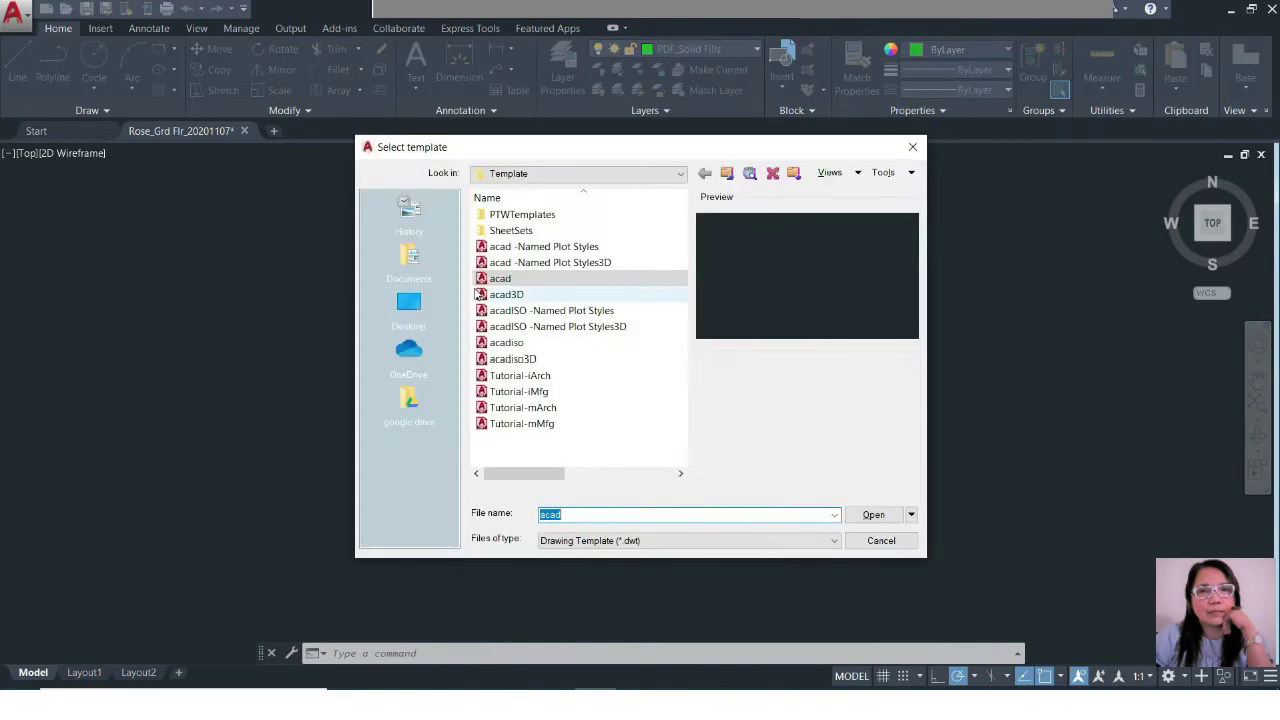
{"action": "left_click", "coordinate": [870, 515]}
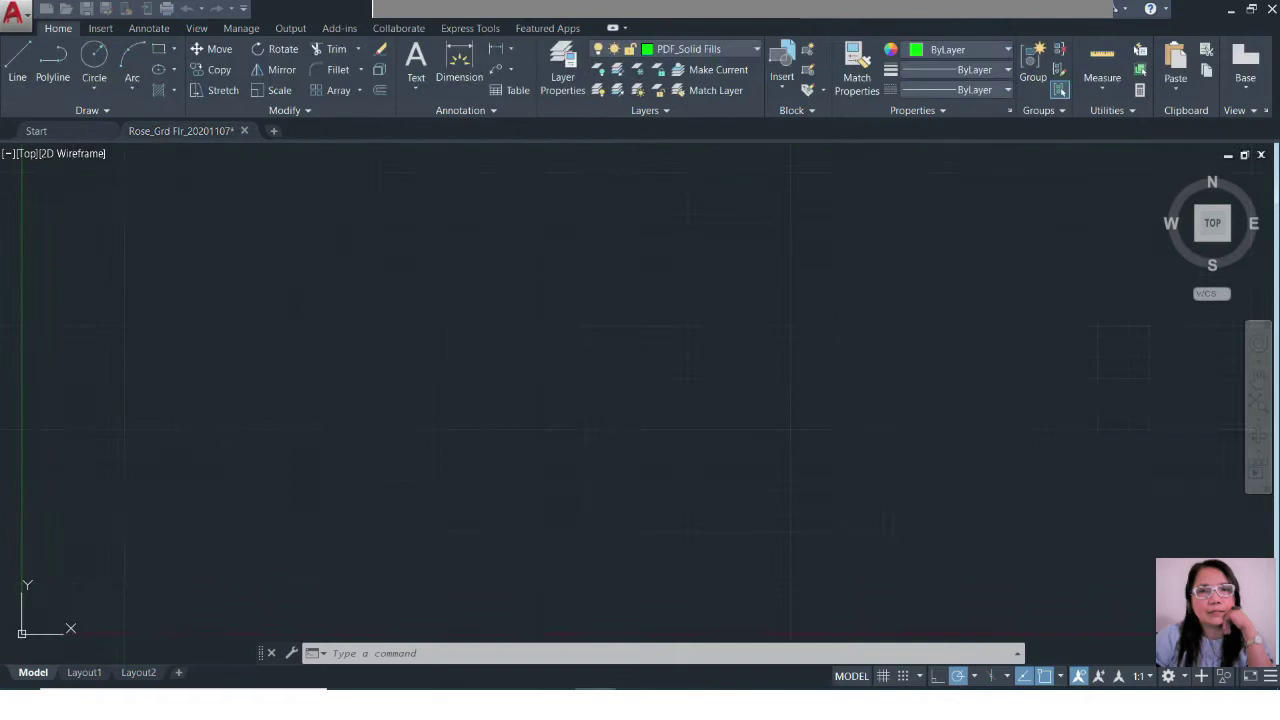
{"action": "key", "text": "F7"}
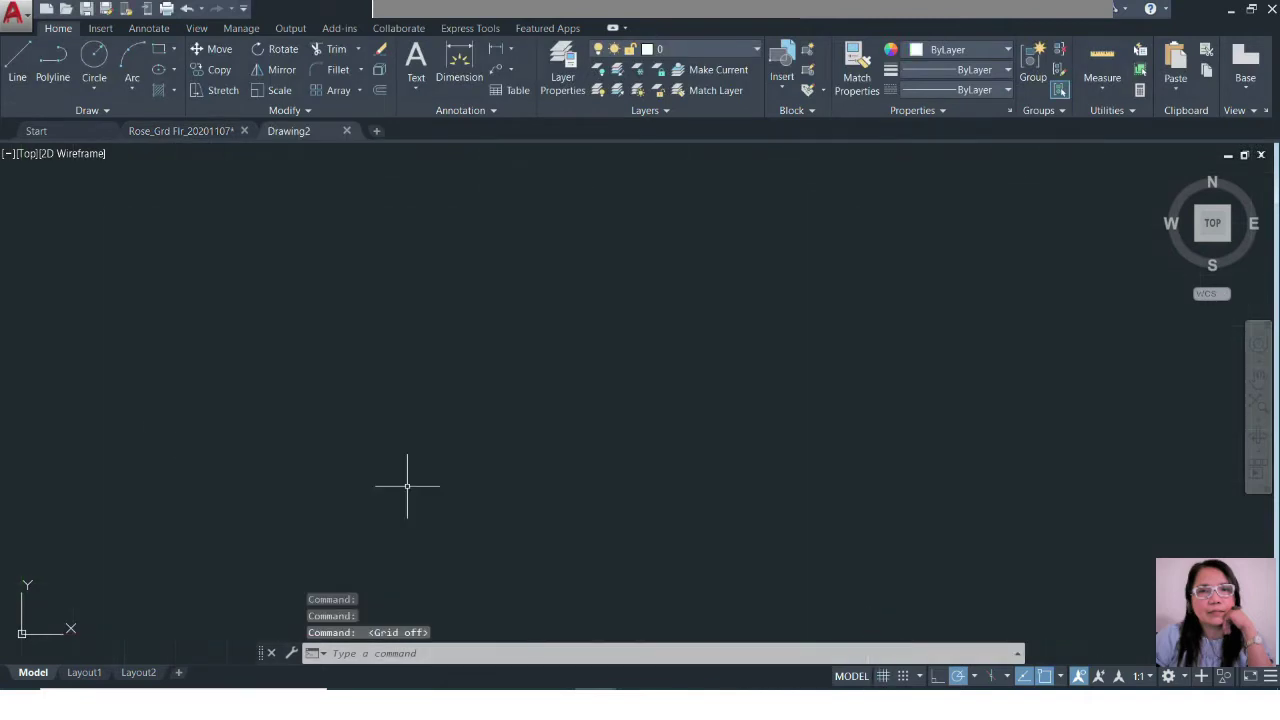
Step: Set the new drawing's insertion scale units to Meters
{"action": "type", "text": "un"}
{"action": "key", "text": "Return"}
{"action": "left_click", "coordinate": [563, 348]}
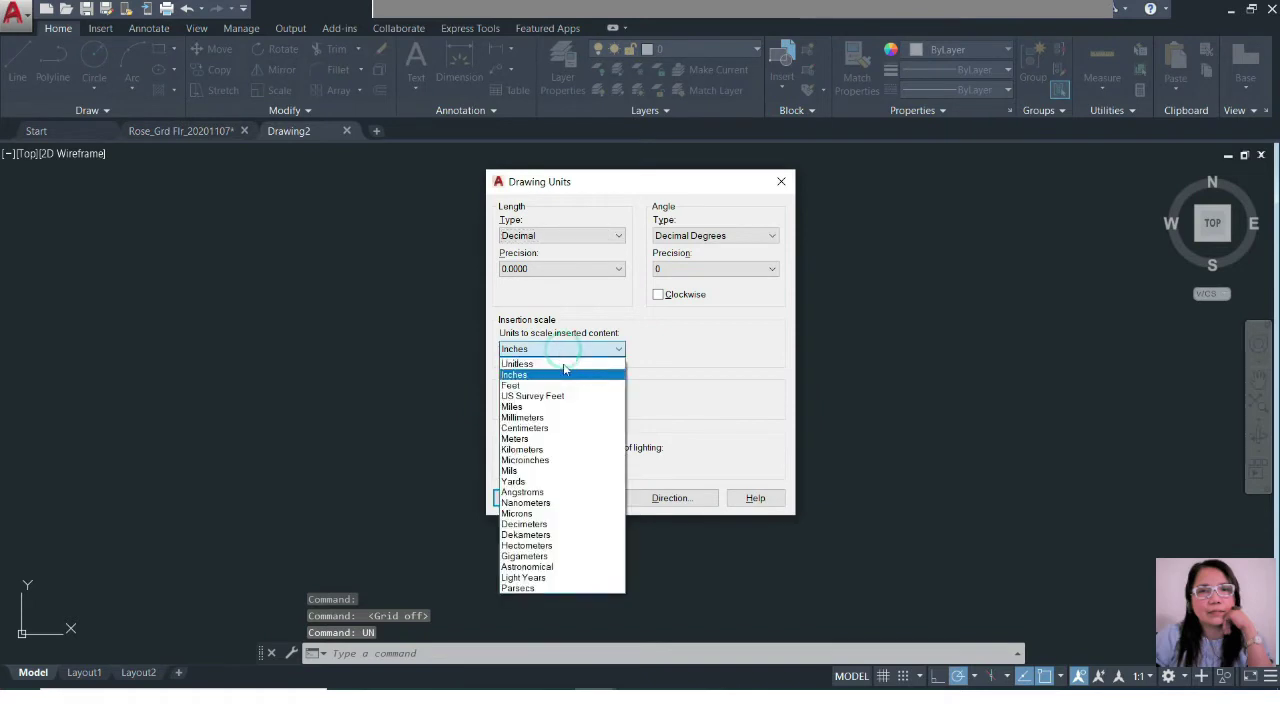
{"action": "left_click", "coordinate": [552, 442]}
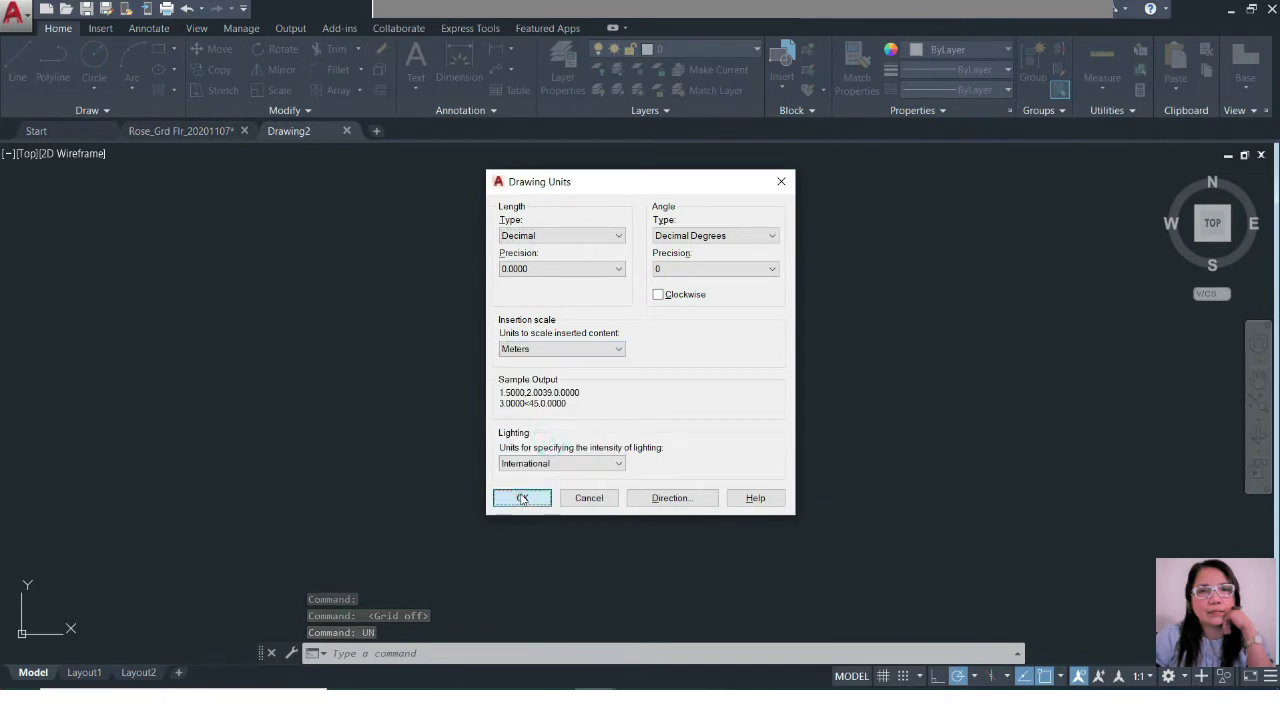
{"action": "left_click", "coordinate": [522, 497]}
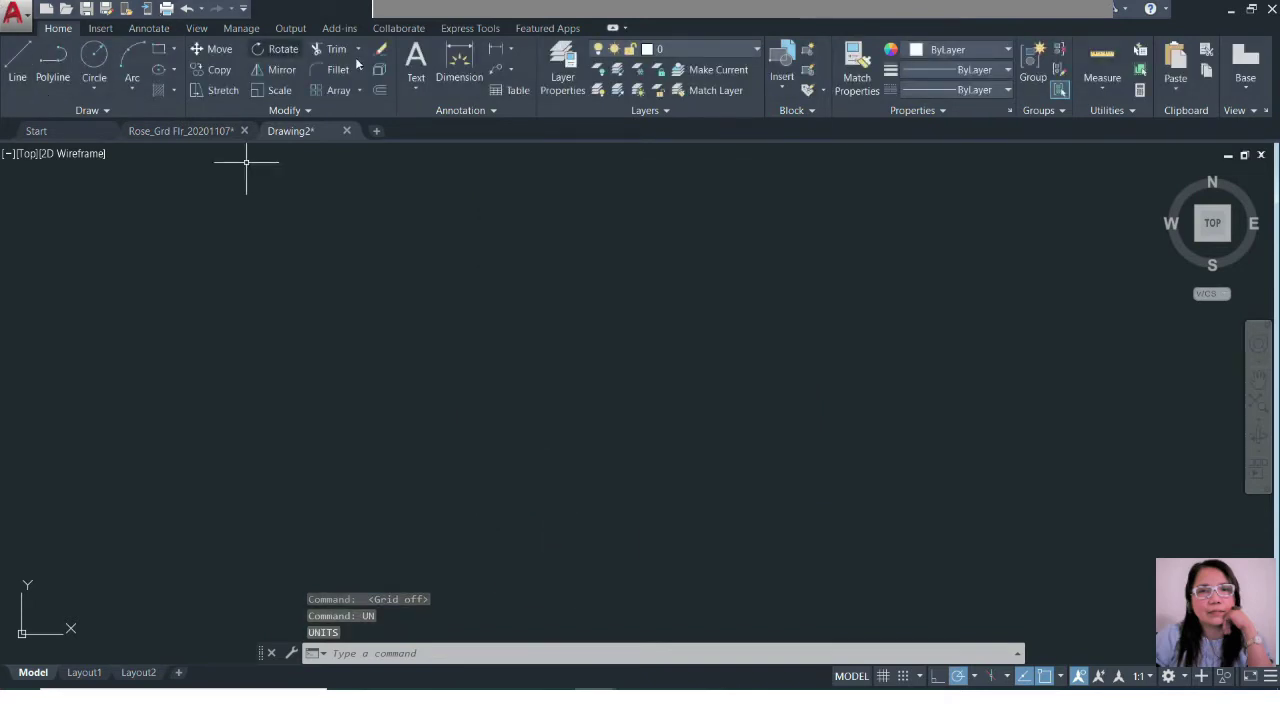
Step: Import the SECOND-FLR-3 PDF from the Downloads folder as a block with the existing import settings
{"action": "left_click", "coordinate": [100, 28]}
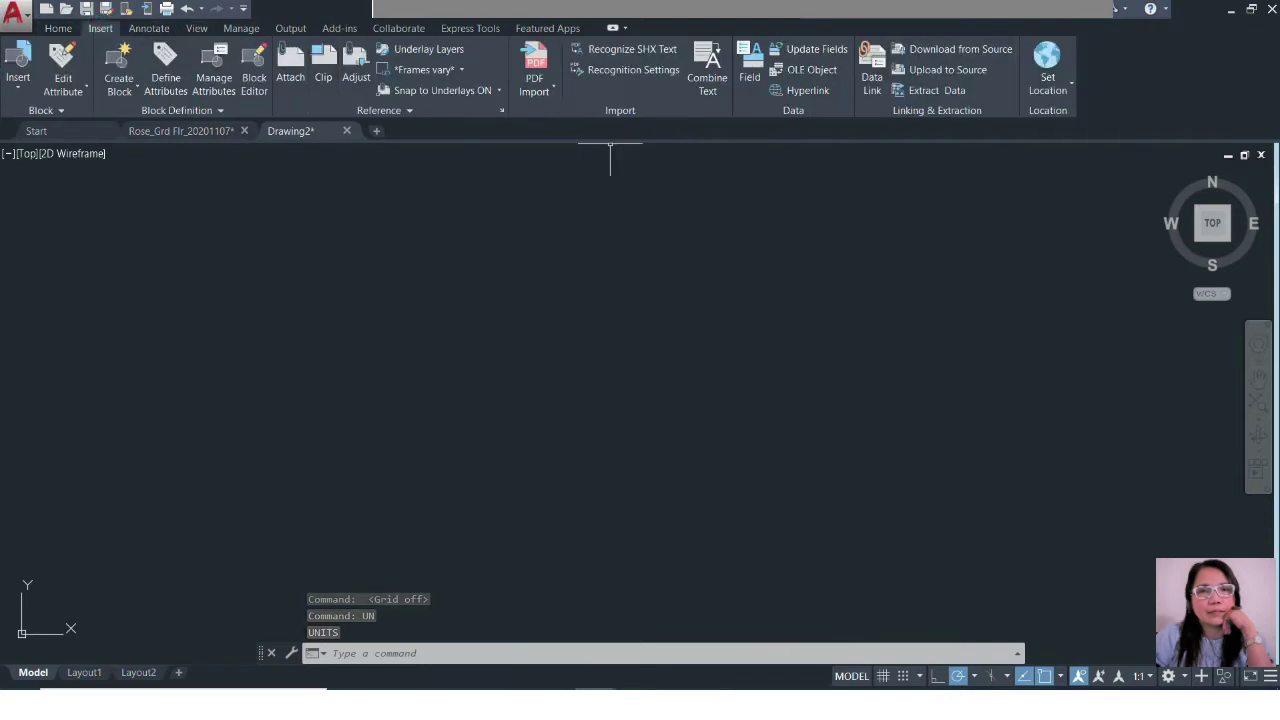
{"action": "left_click", "coordinate": [534, 72]}
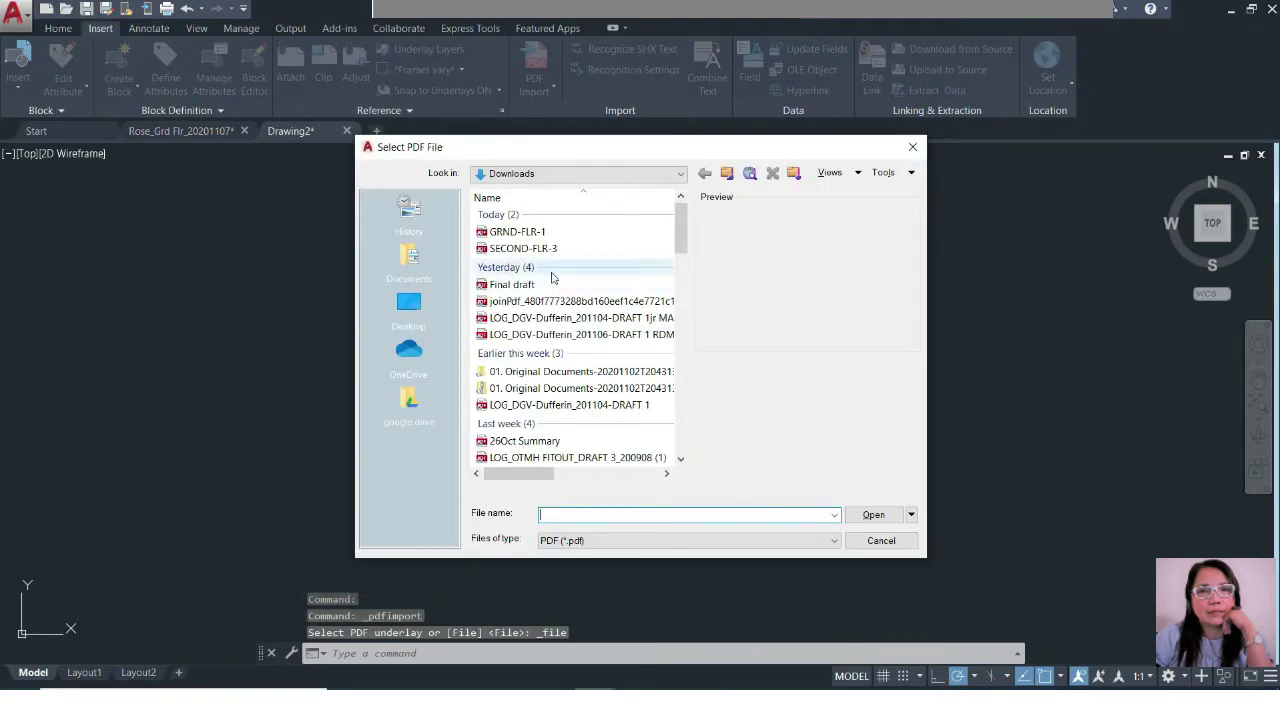
{"action": "left_click", "coordinate": [523, 248]}
{"action": "left_click", "coordinate": [872, 514]}
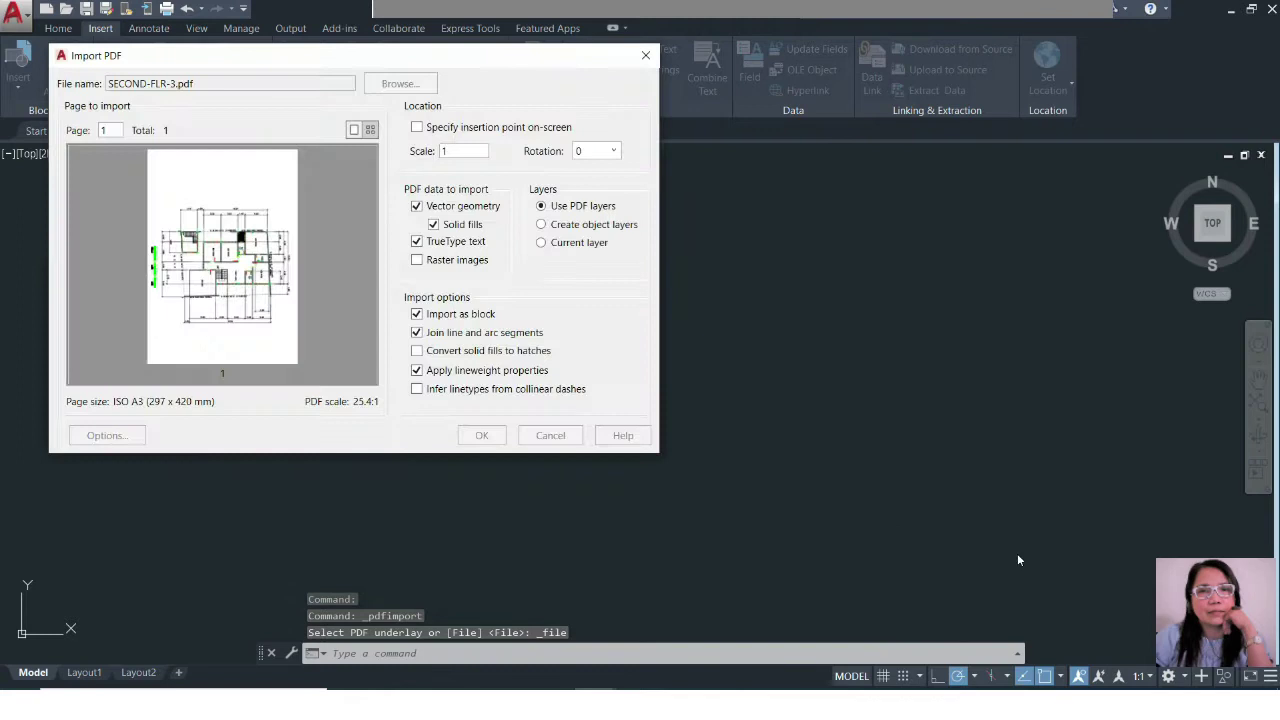
{"action": "left_click", "coordinate": [482, 436]}
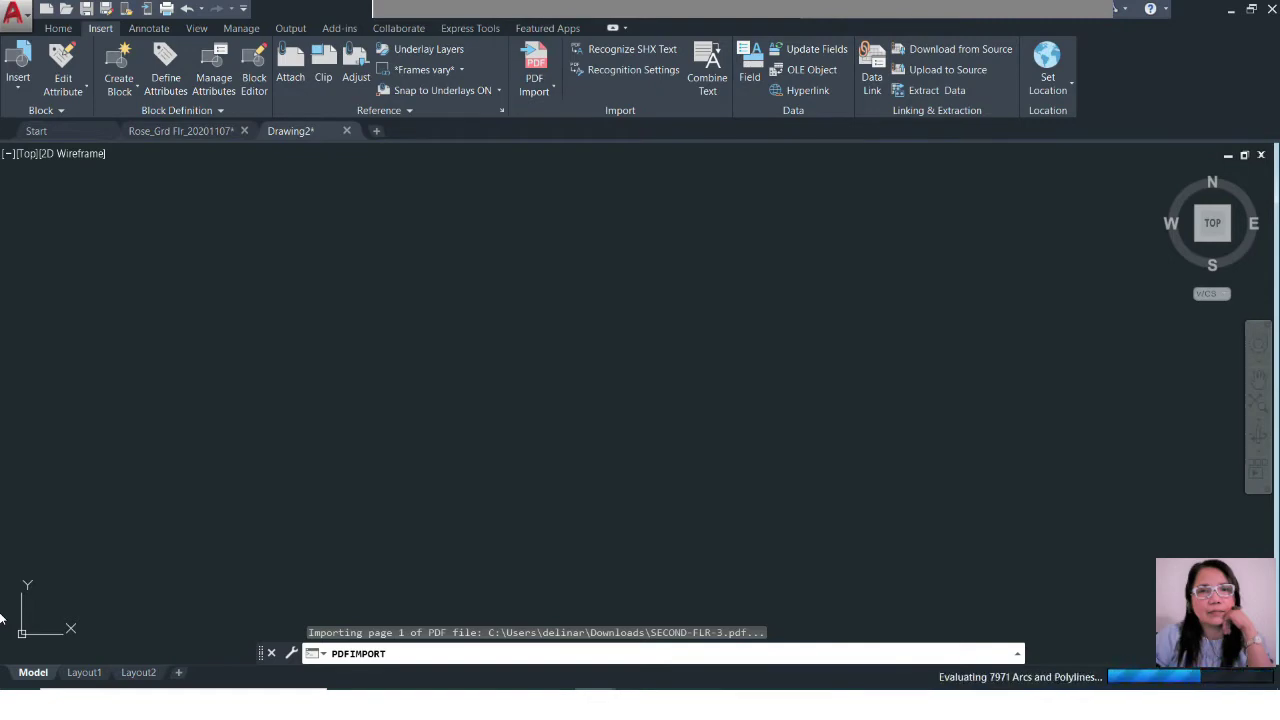
Step: Move the imported second floor plan from its upper-right column corner at property point 1 to 0,0,0
{"action": "type", "text": "m"}
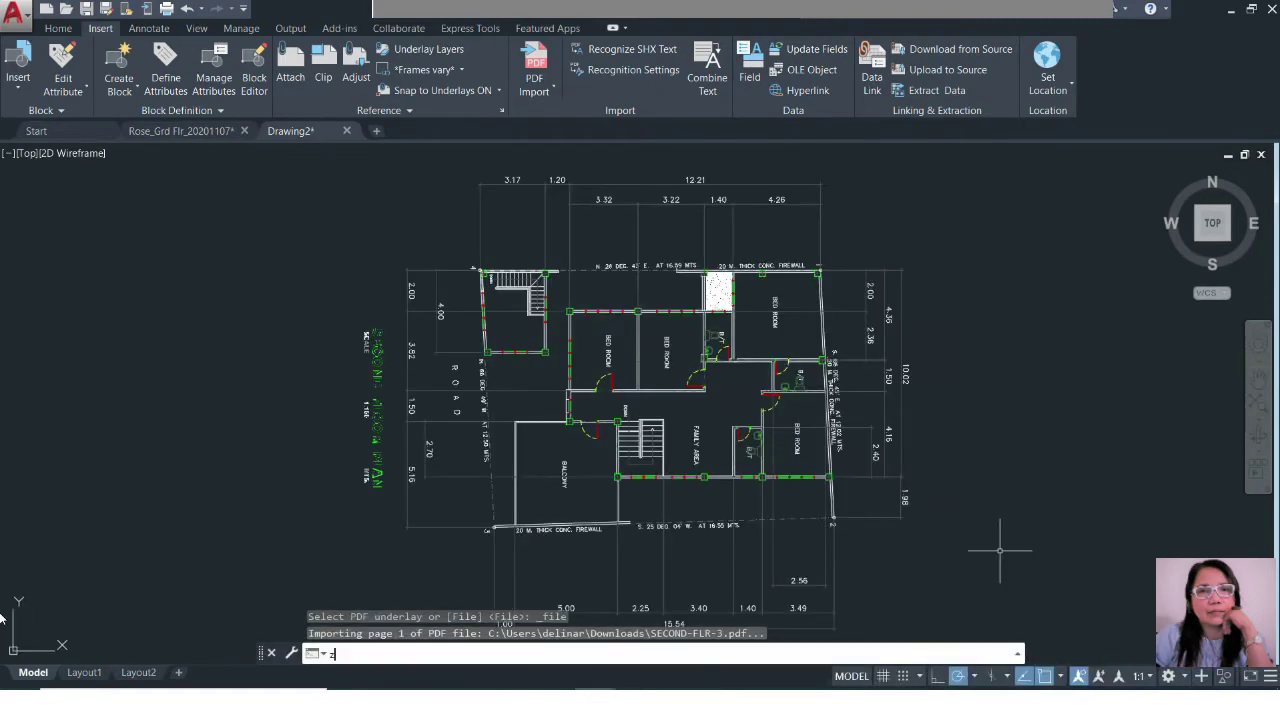
{"action": "key", "text": "Return"}
{"action": "left_click", "coordinate": [880, 311]}
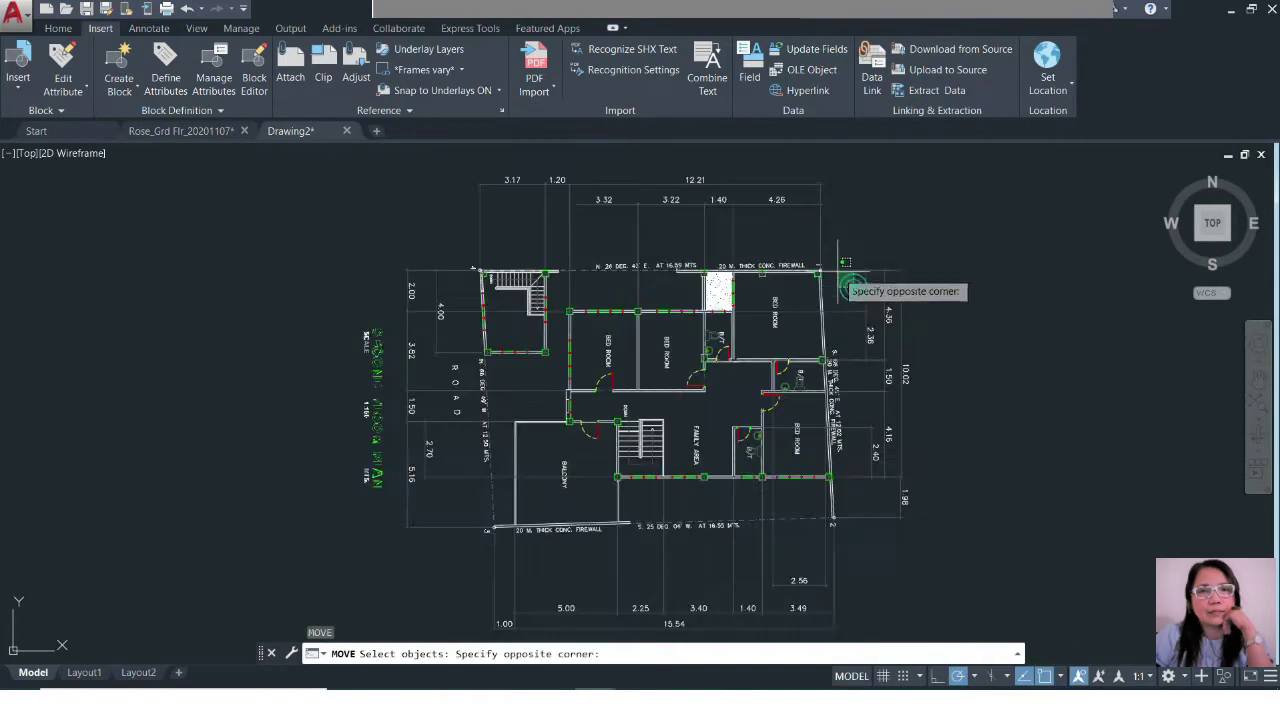
{"action": "left_click", "coordinate": [830, 268]}
{"action": "key", "text": "Return"}
{"action": "scroll", "coordinate": [855, 278], "scroll_direction": "up", "scroll_amount": 8}
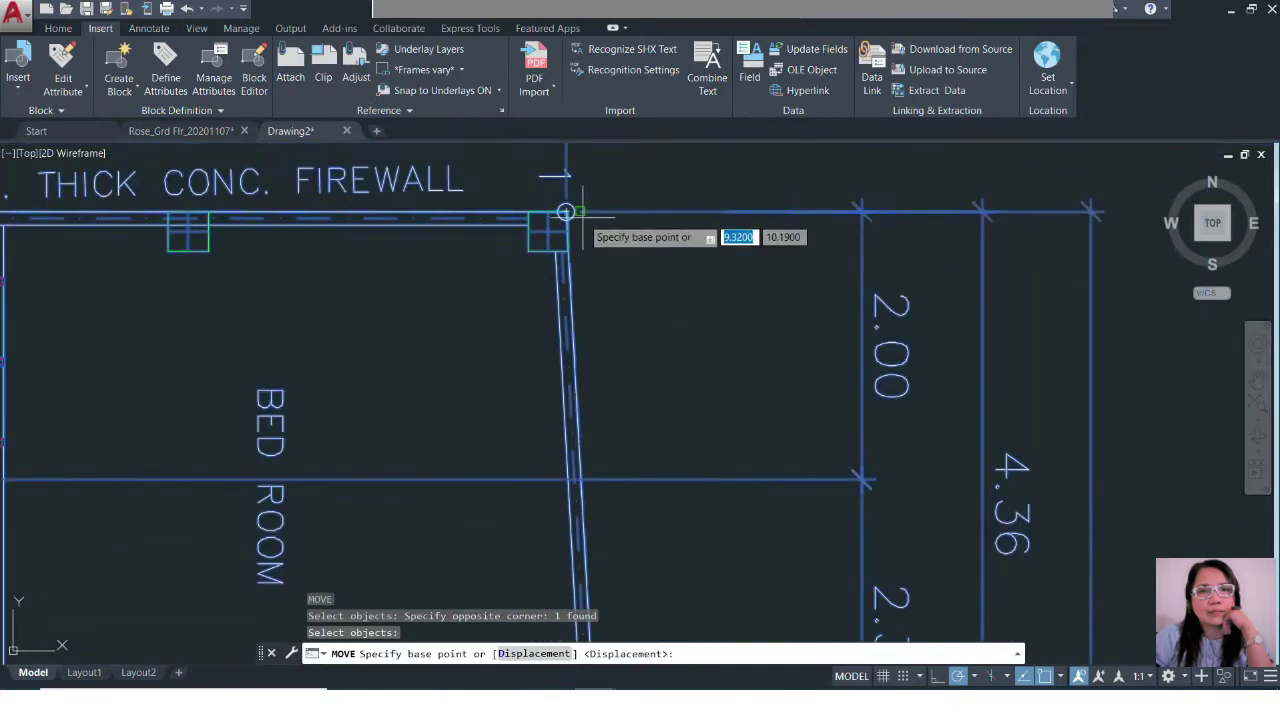
{"action": "scroll", "coordinate": [566, 211], "scroll_direction": "up", "scroll_amount": 5}
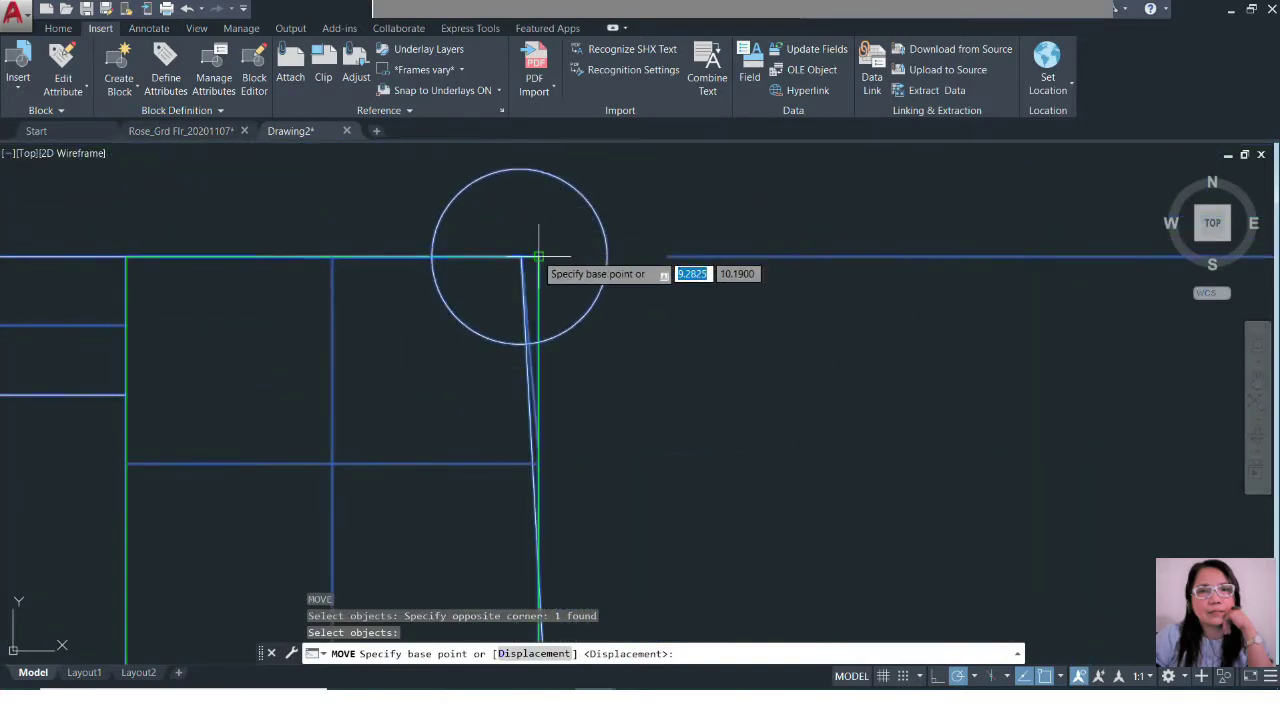
{"action": "left_click", "coordinate": [537, 255]}
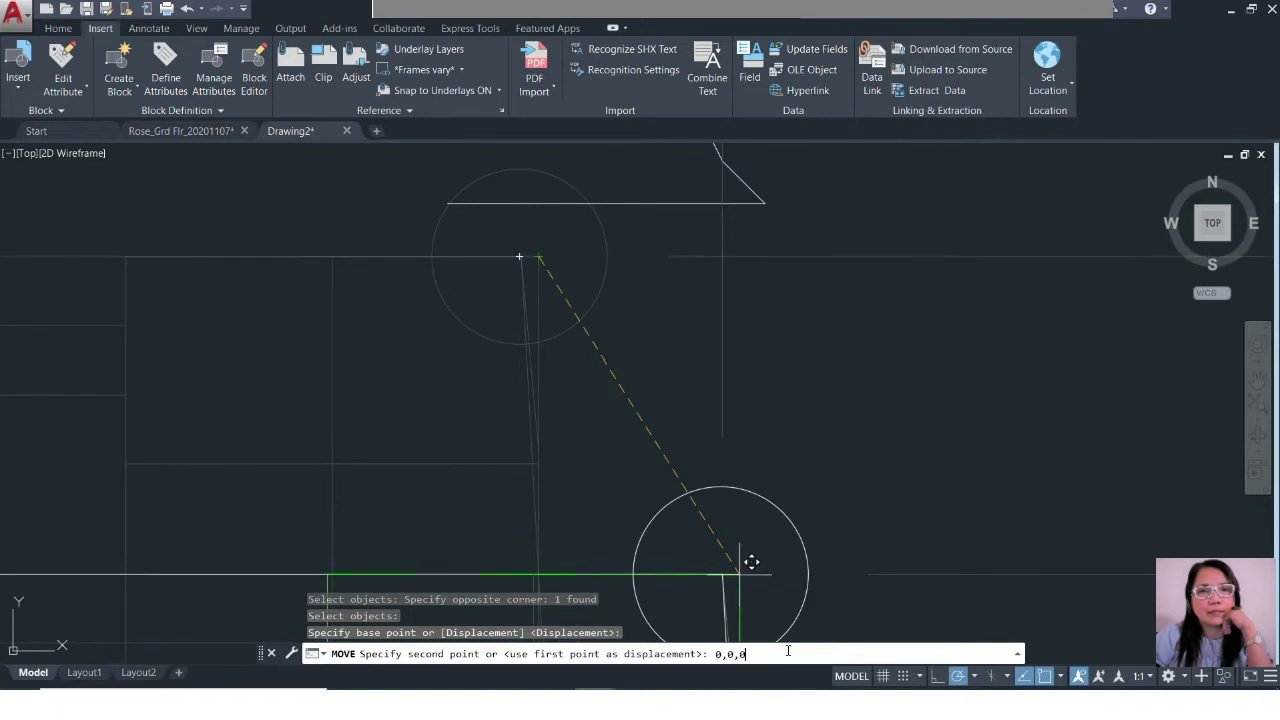
{"action": "type", "text": "0,0,0"}
{"action": "key", "text": "Return"}
{"action": "type", "text": "z"}
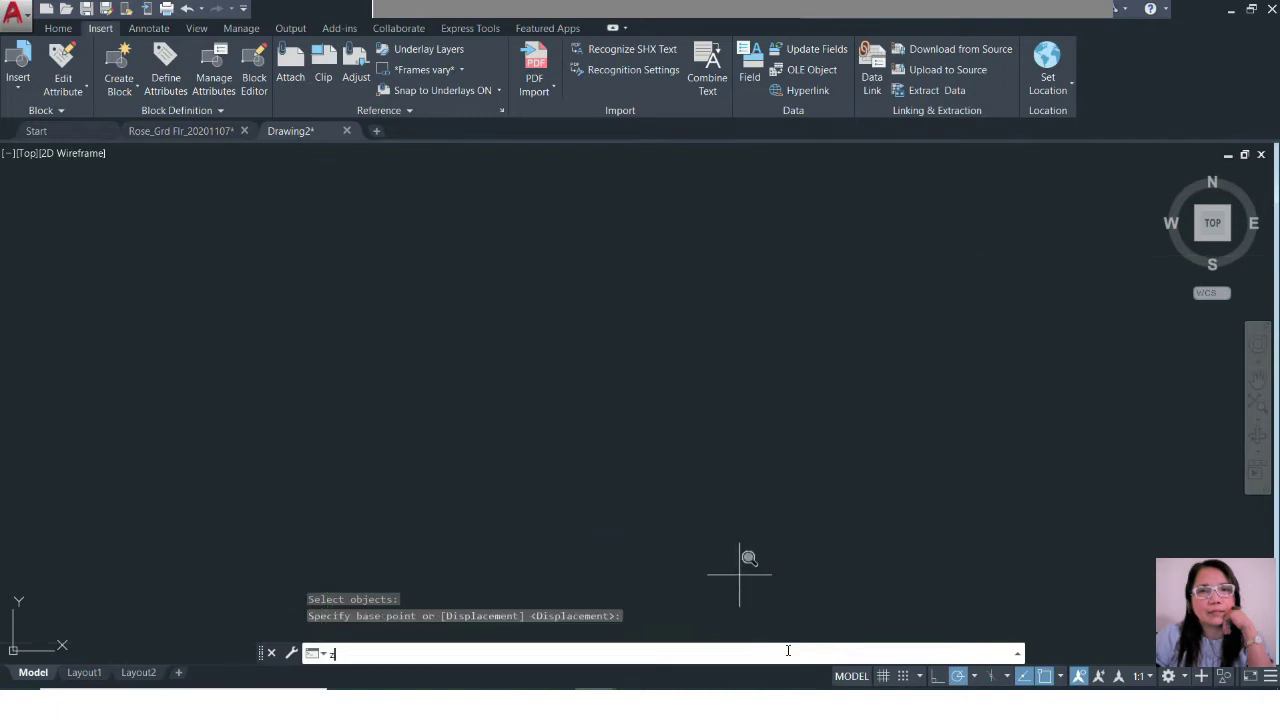
{"action": "key", "text": "Return"}
{"action": "key", "text": "Return"}
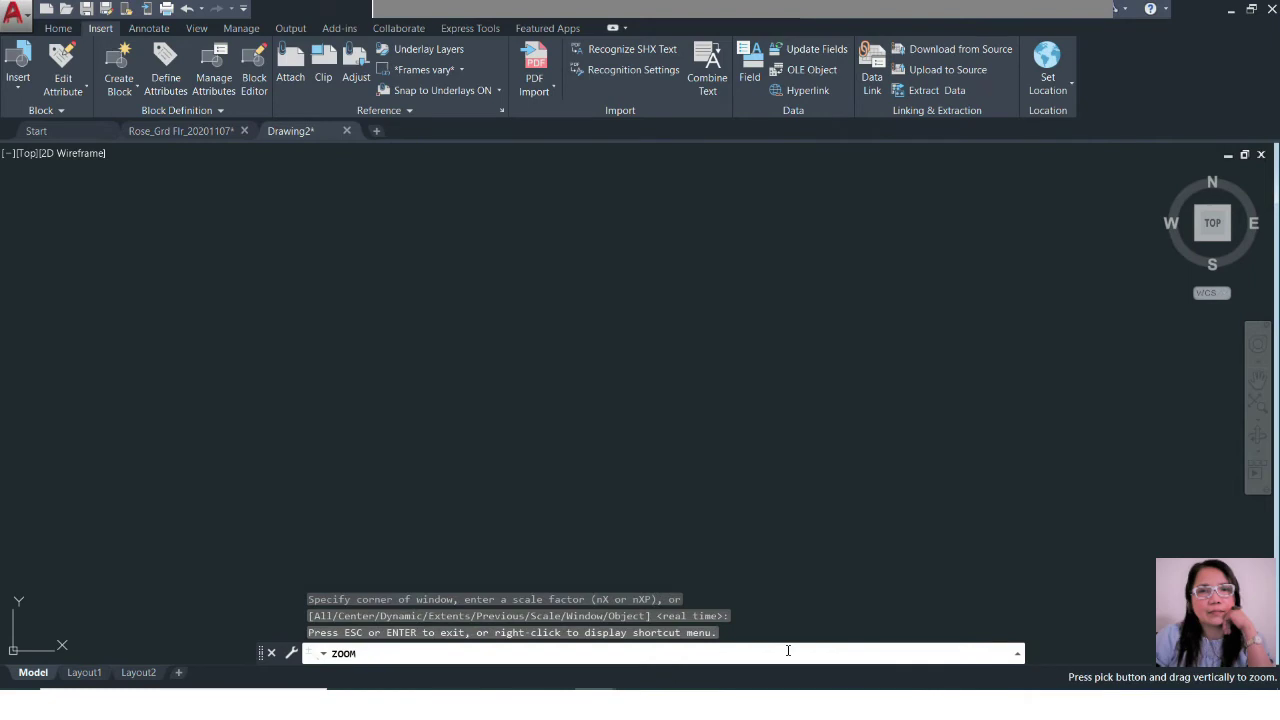
{"action": "key", "text": "Escape"}
{"action": "type", "text": "a"}
{"action": "key", "text": "Return"}
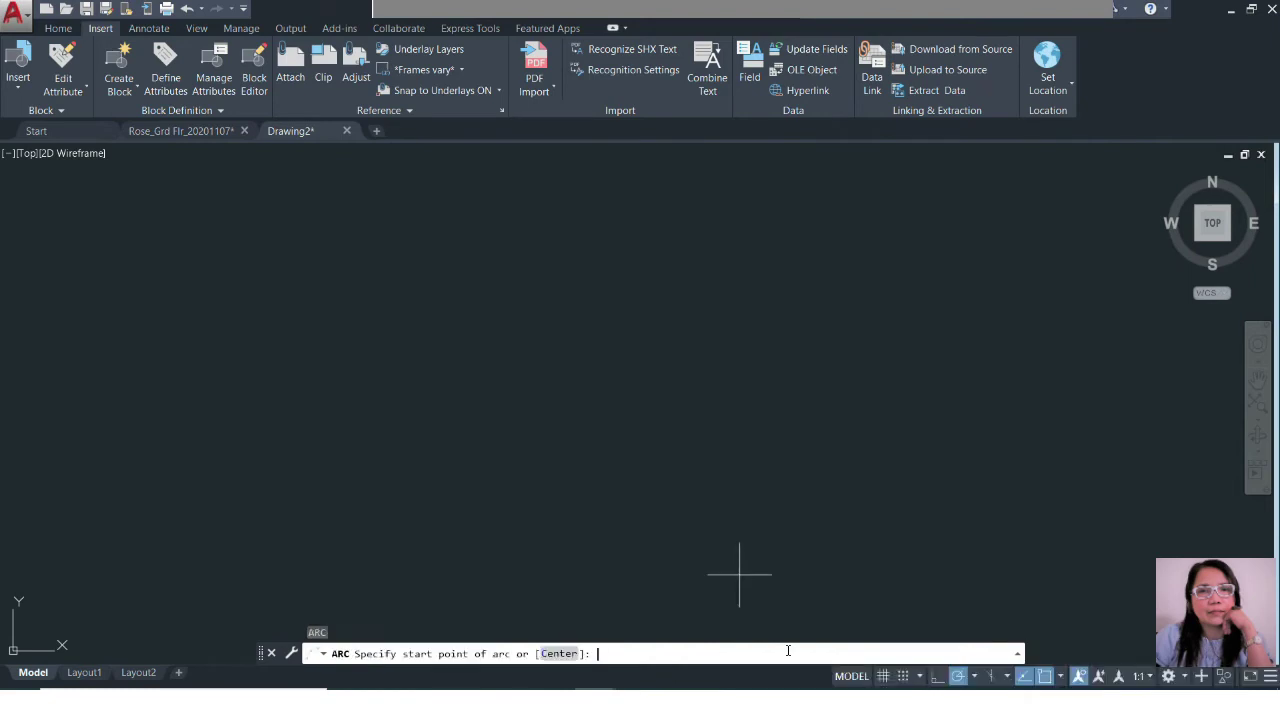
{"action": "type", "text": "z"}
{"action": "key", "text": "Return"}
{"action": "key", "text": "Escape"}
Step: Explode the imported second floor plan block into separate objects
{"action": "type", "text": "z"}
{"action": "key", "text": "Return"}
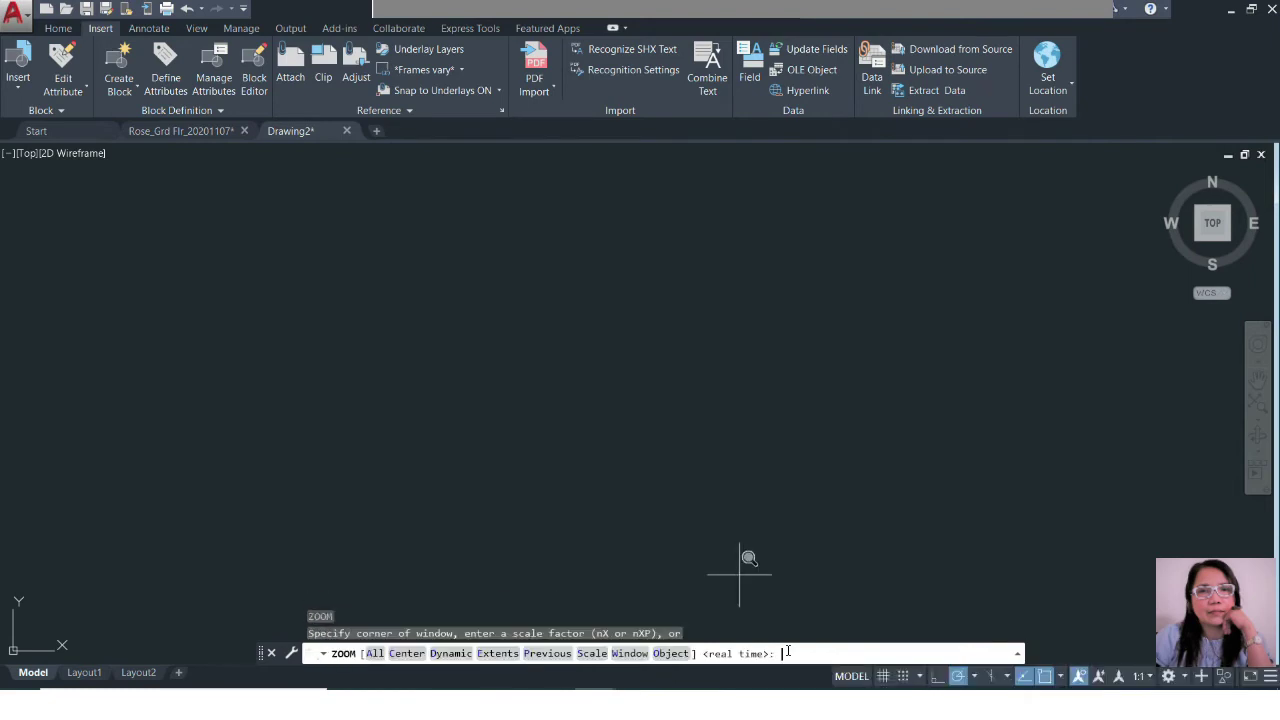
{"action": "type", "text": "A"}
{"action": "key", "text": "Return"}
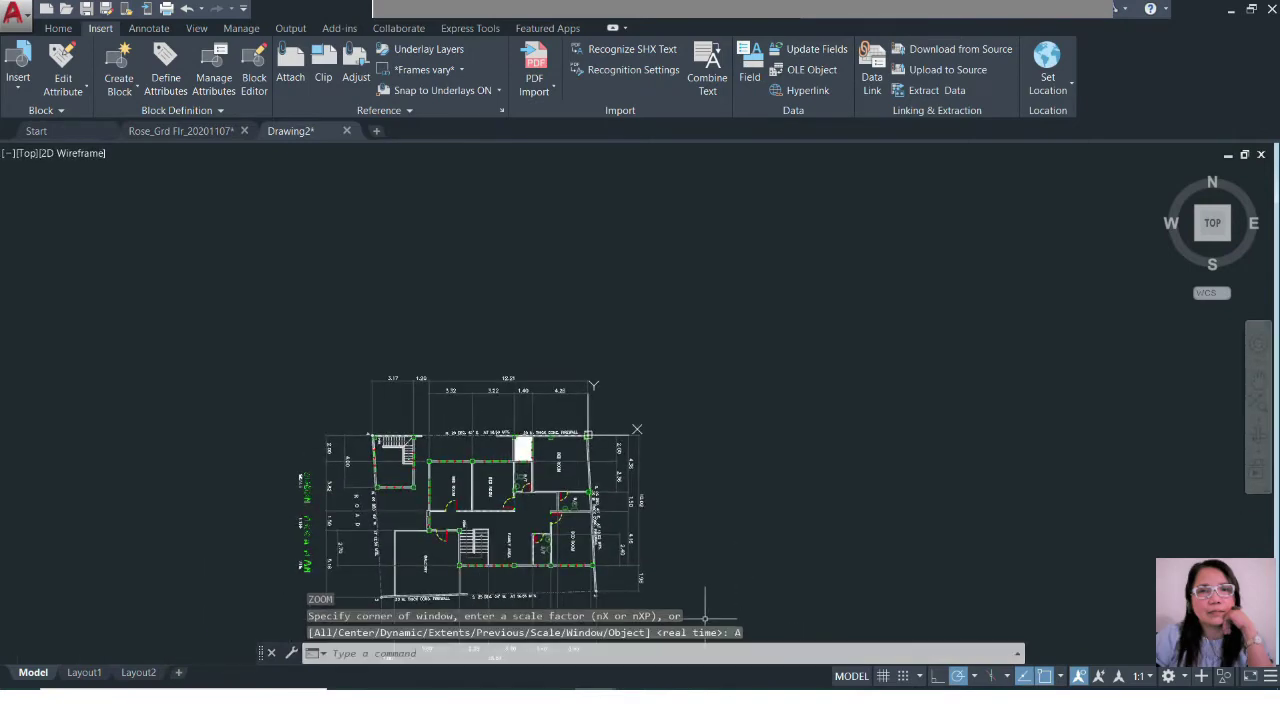
{"action": "scroll", "coordinate": [613, 298], "scroll_direction": "up", "scroll_amount": 5}
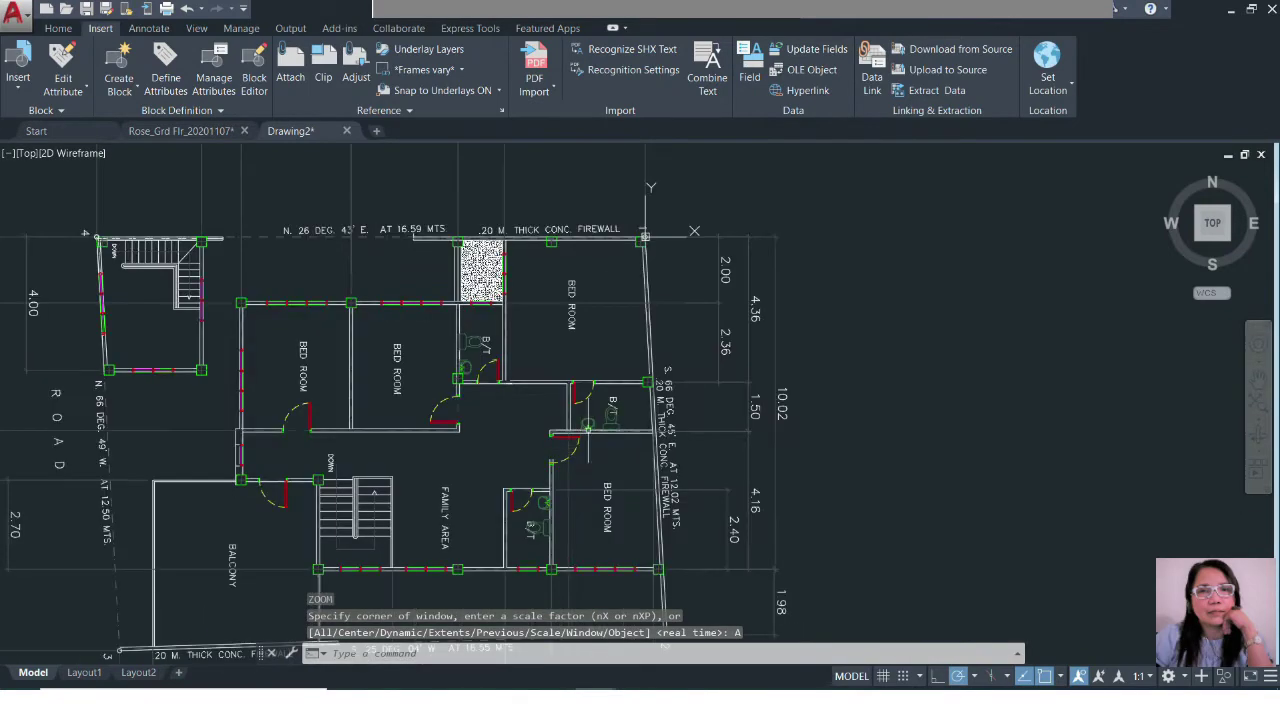
{"action": "scroll", "coordinate": [640, 370], "scroll_direction": "down", "scroll_amount": 5}
{"action": "type", "text": "x"}
{"action": "key", "text": "Return"}
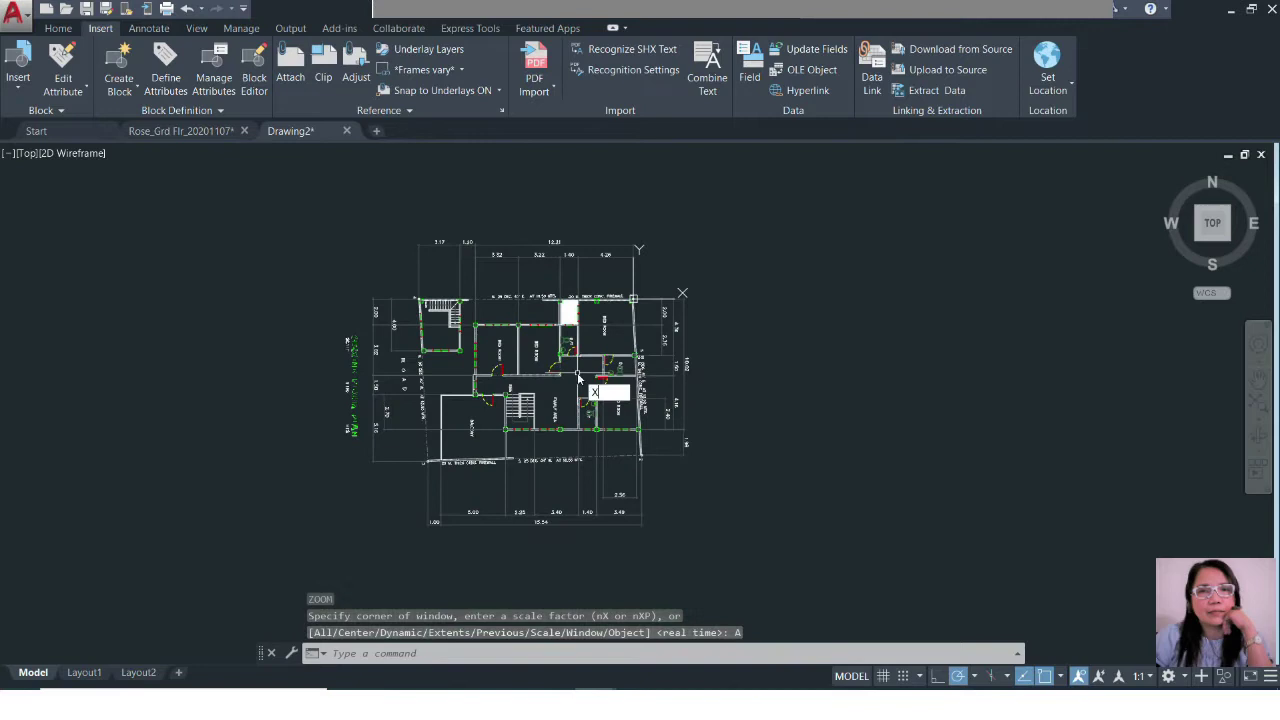
{"action": "left_click", "coordinate": [581, 379]}
{"action": "left_click", "coordinate": [551, 449]}
{"action": "key", "text": "Return"}
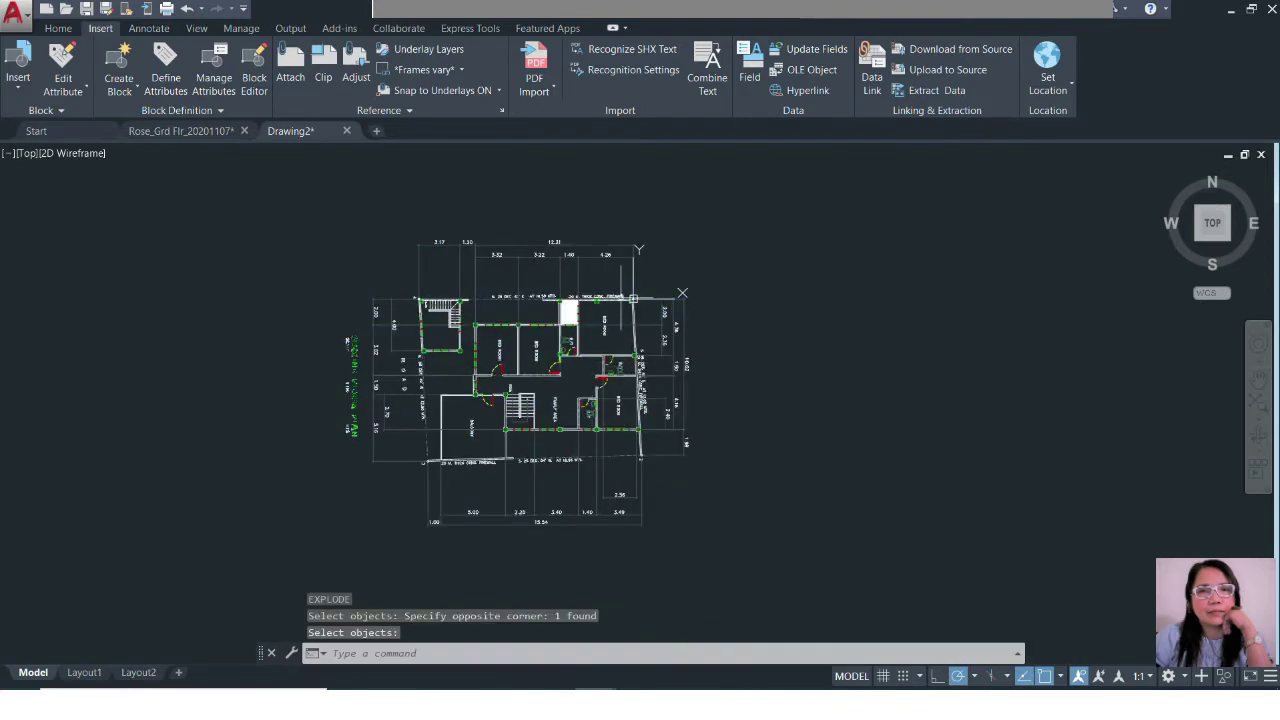
{"action": "scroll", "coordinate": [583, 188], "scroll_direction": "up", "scroll_amount": 2}
{"action": "key", "text": "Escape"}
{"action": "key", "text": "Escape"}
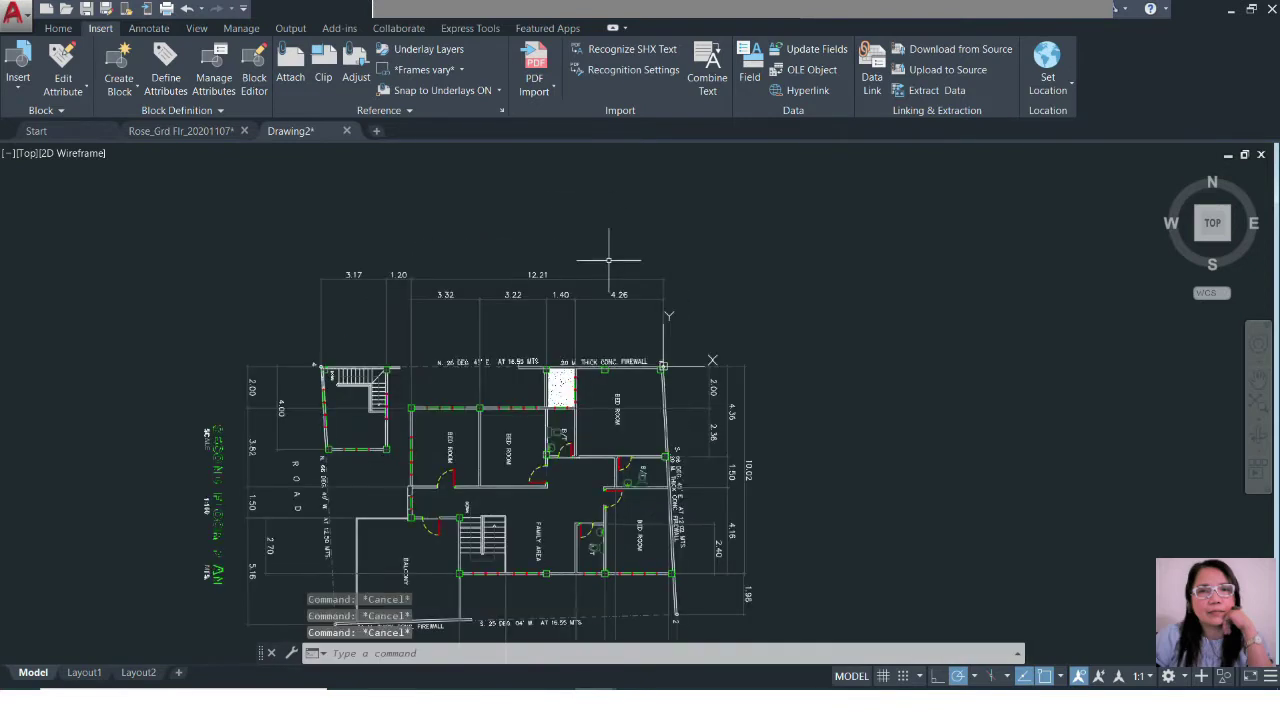
Step: Make PDF_Solid Fills the current layer and freeze the PDF_Geometry and 0 layers
{"action": "key", "text": "Return"}
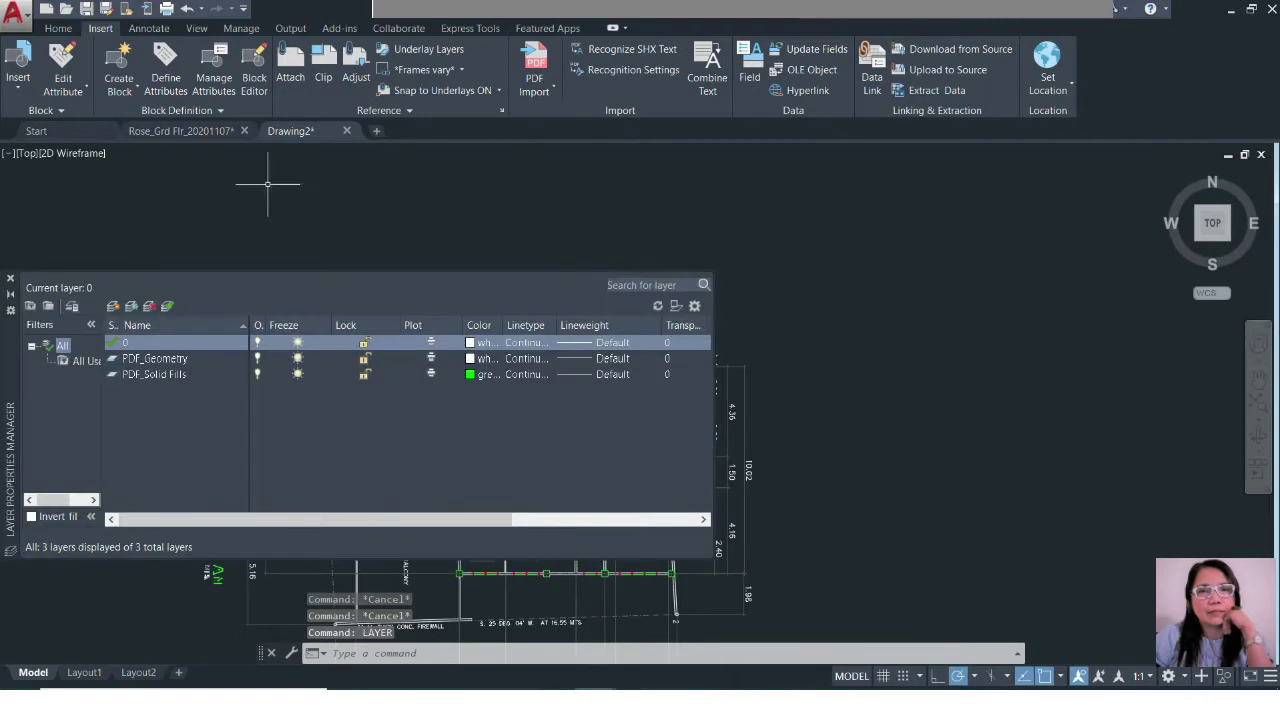
{"action": "double_click", "coordinate": [140, 375]}
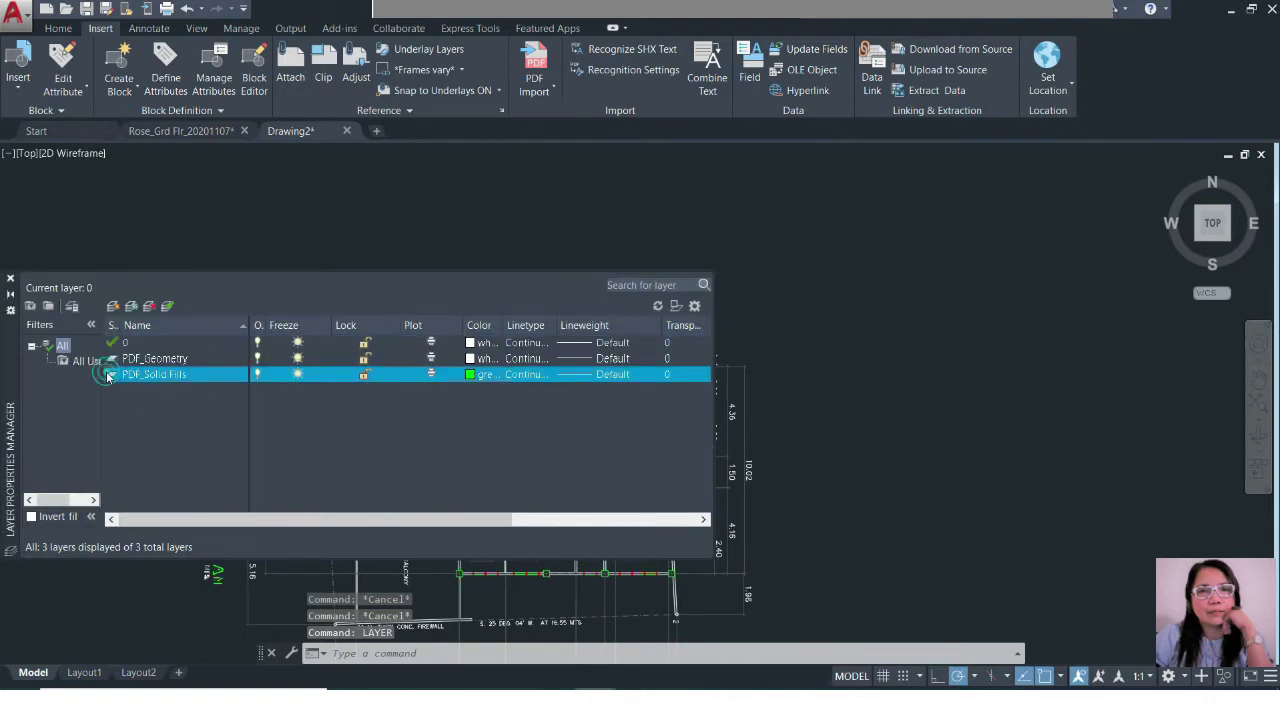
{"action": "left_click", "coordinate": [297, 358]}
{"action": "left_click", "coordinate": [298, 342]}
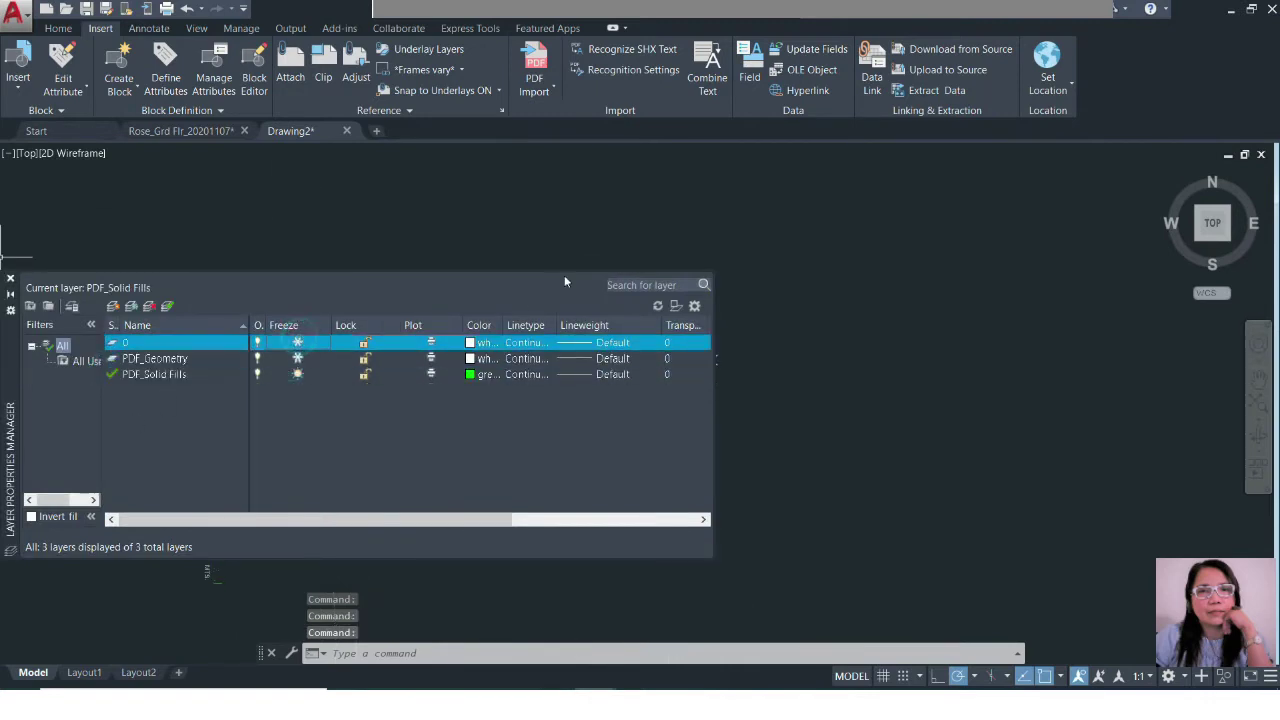
{"action": "left_click", "coordinate": [10, 281]}
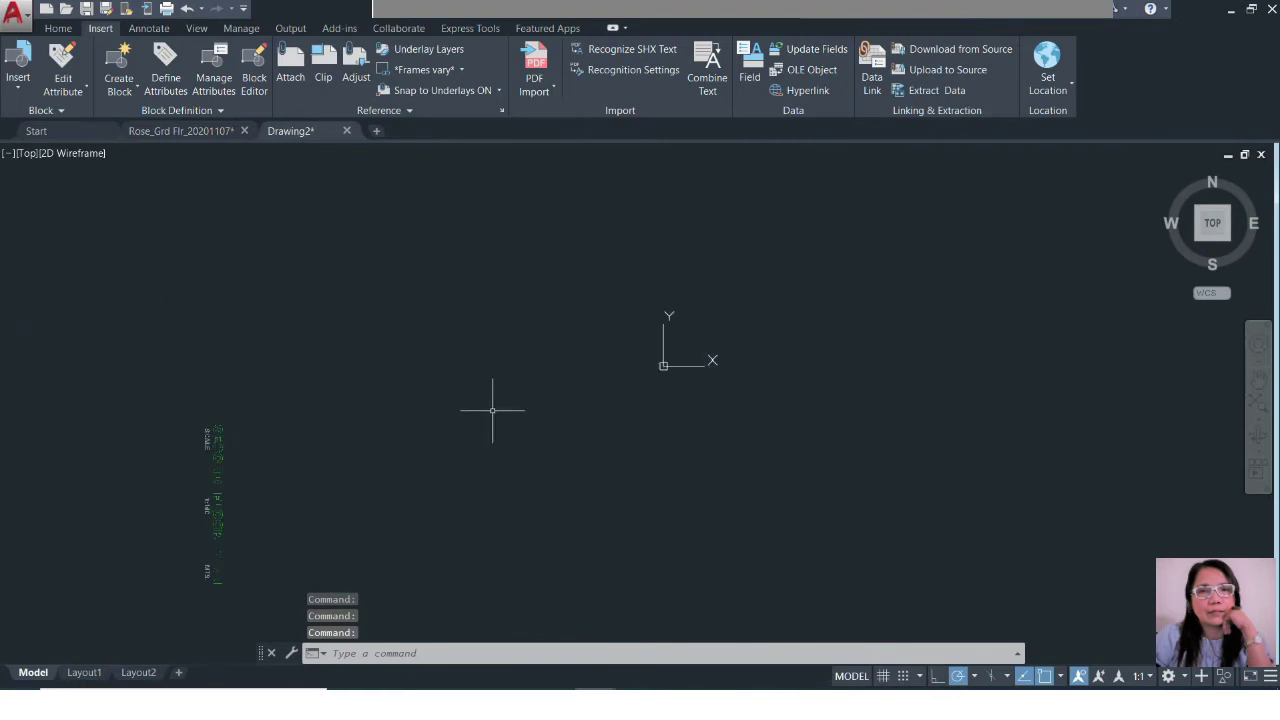
Step: Erase all objects on the PDF_Solid Fills layer
{"action": "type", "text": "e"}
{"action": "key", "text": "Return"}
{"action": "left_click", "coordinate": [237, 257]}
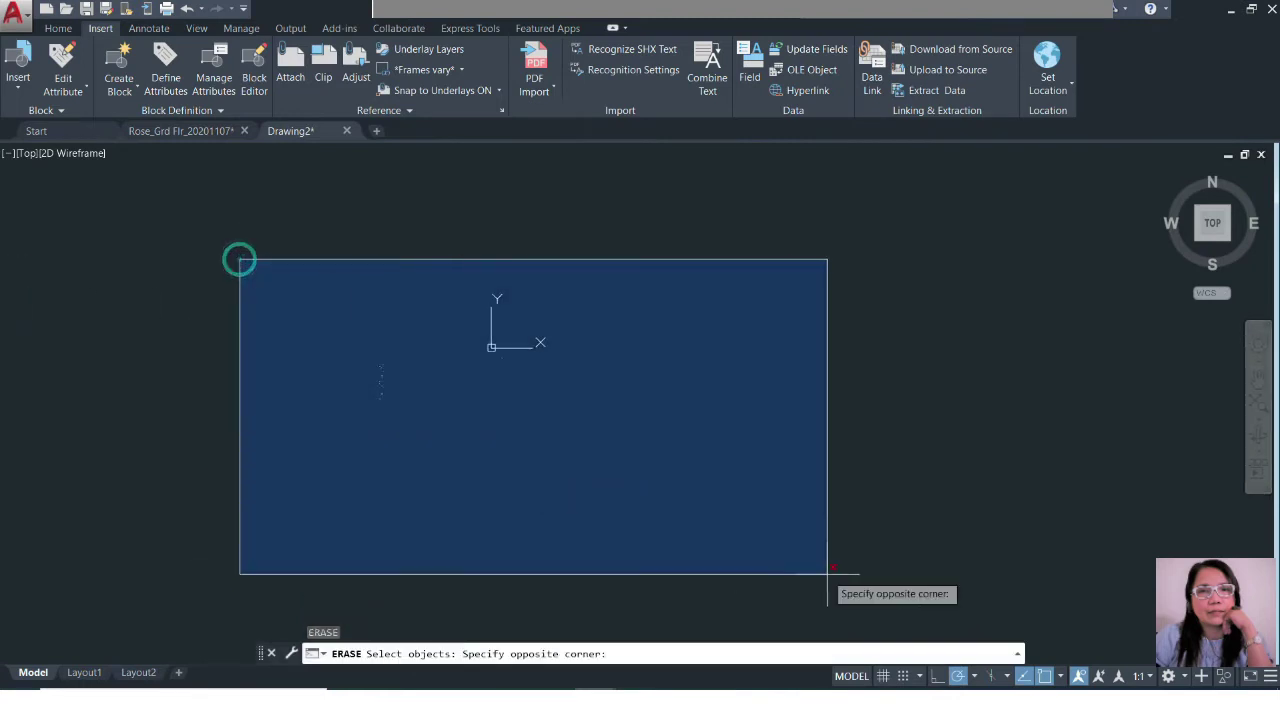
{"action": "left_click", "coordinate": [829, 572]}
{"action": "key", "text": "Return"}
Step: Zoom to the drawing extents and to all objects to check for leftover solid fills
{"action": "type", "text": "z"}
{"action": "key", "text": "Return"}
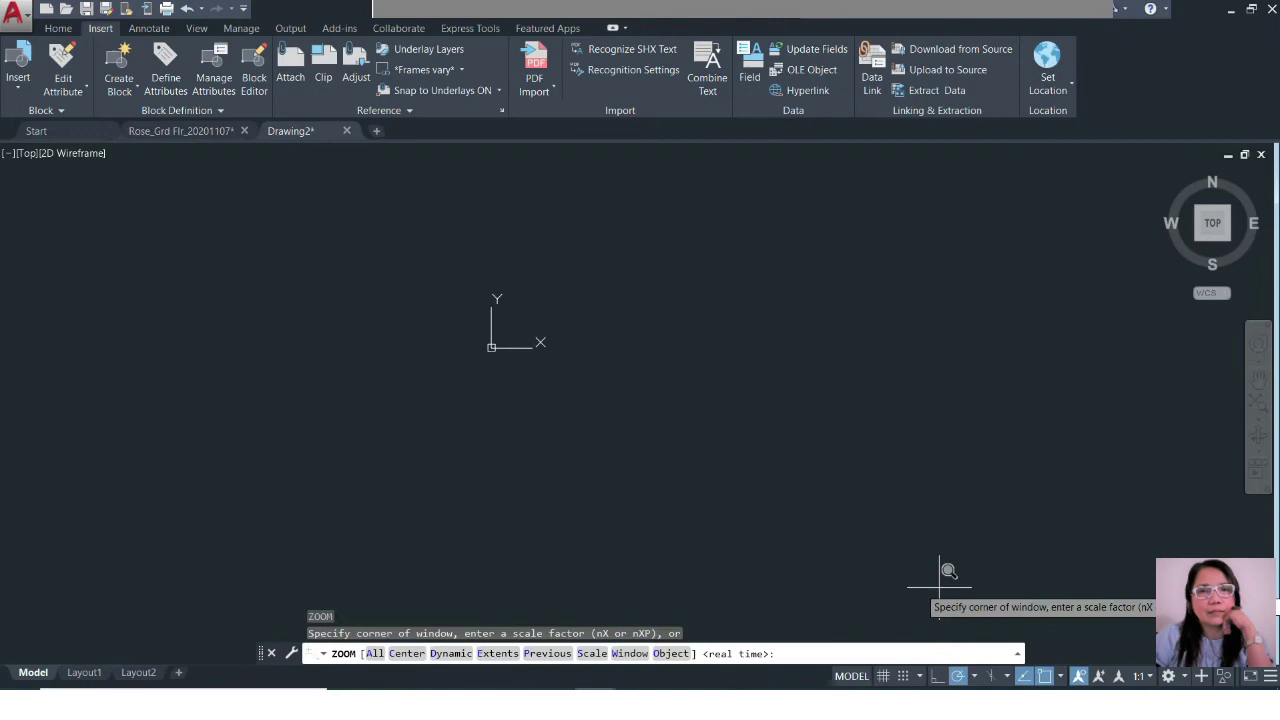
{"action": "type", "text": "e"}
{"action": "key", "text": "Return"}
{"action": "type", "text": "z"}
{"action": "key", "text": "Return"}
{"action": "type", "text": "a"}
{"action": "key", "text": "Return"}
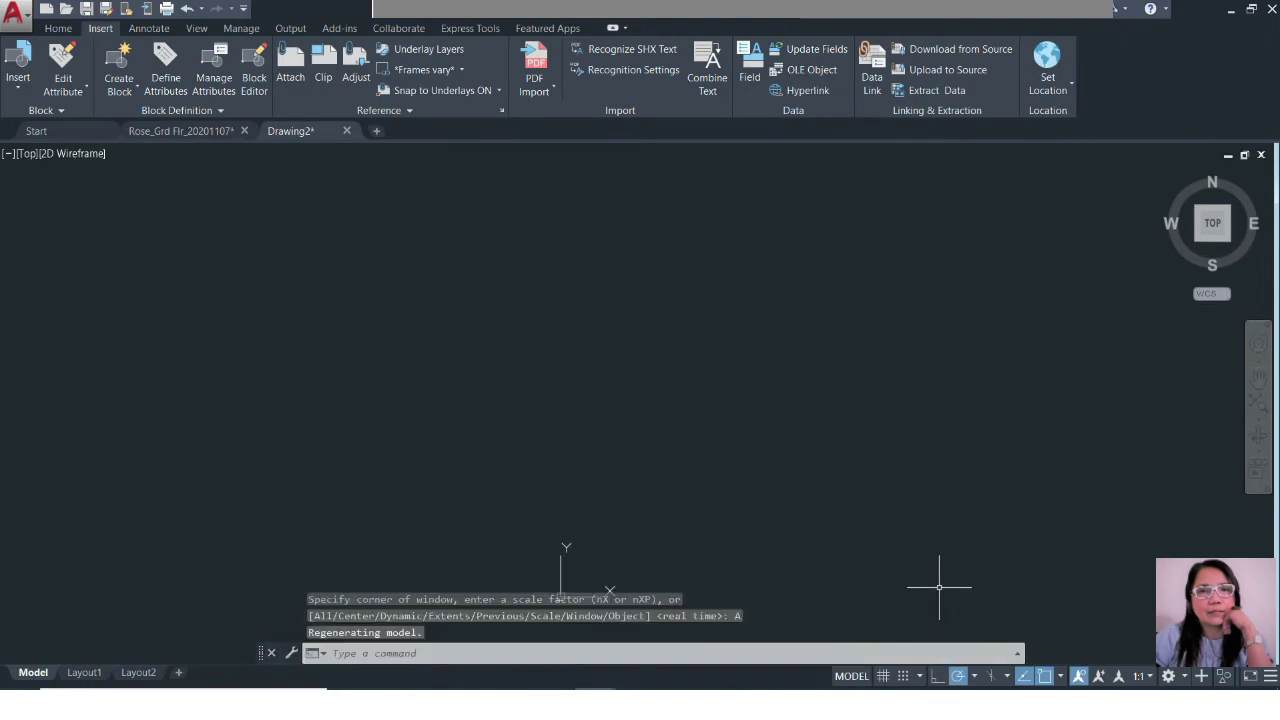
{"action": "left_click", "coordinate": [167, 151]}
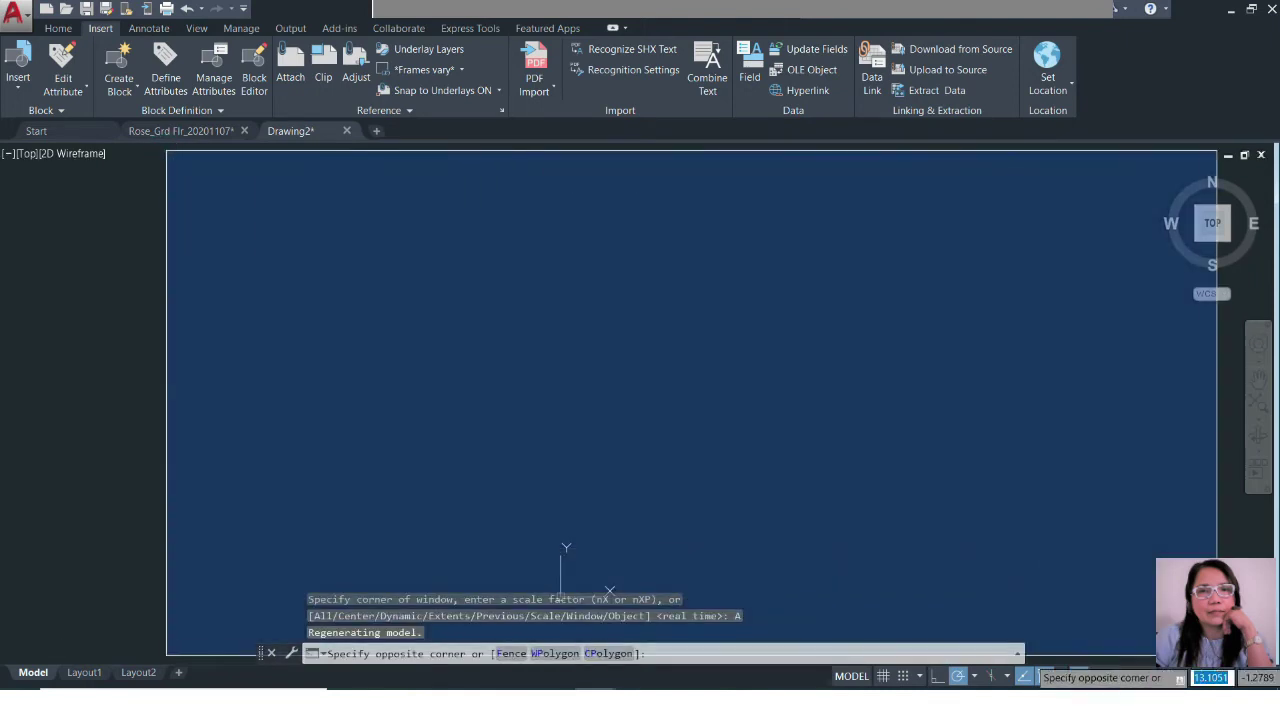
{"action": "left_click", "coordinate": [1148, 637]}
{"action": "type", "text": "e"}
{"action": "key", "text": "Return"}
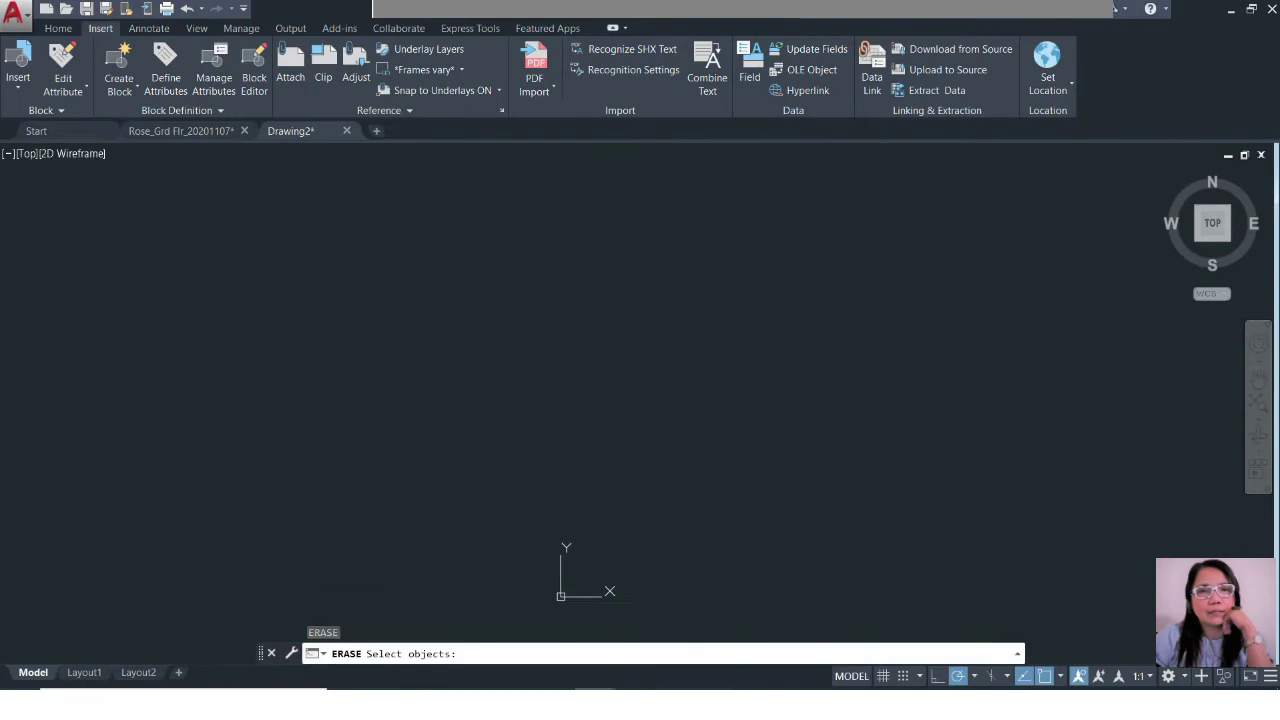
{"action": "type", "text": "all"}
{"action": "key", "text": "Return"}
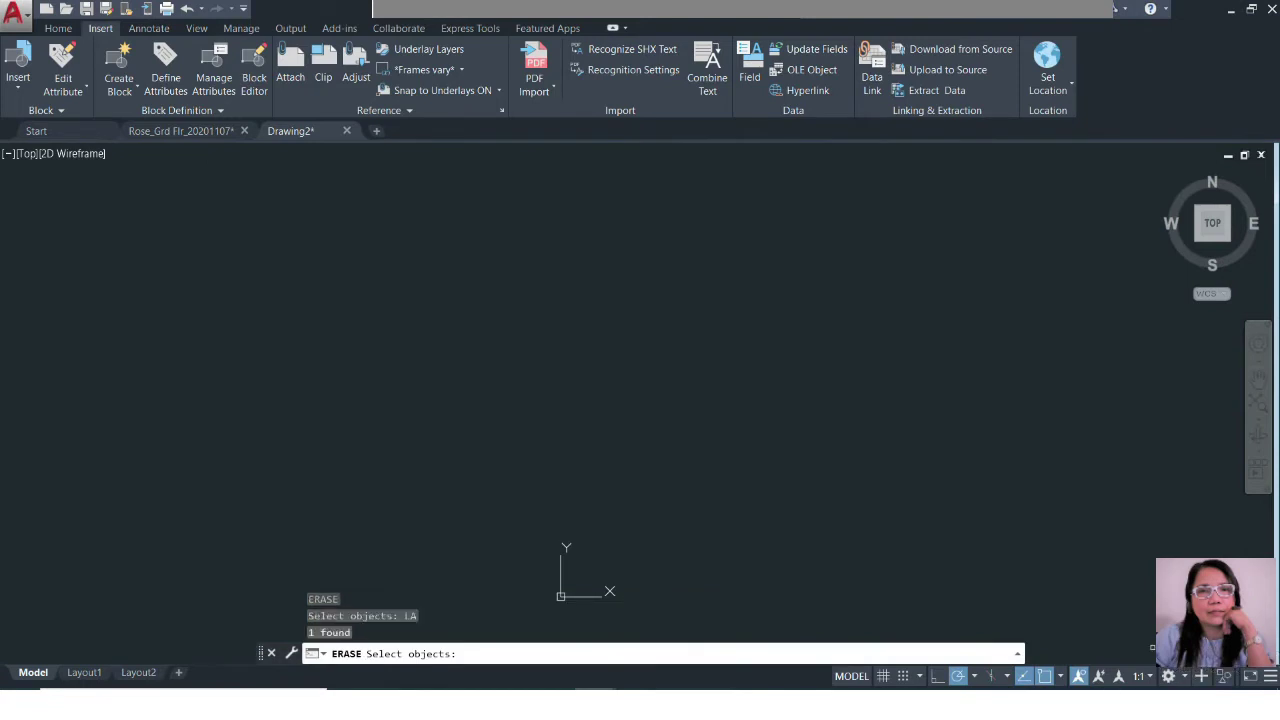
{"action": "key", "text": "Escape"}
Step: Thaw the PDF_Geometry and 0 layers and make PDF_Geometry the current layer
{"action": "type", "text": "la"}
{"action": "key", "text": "Return"}
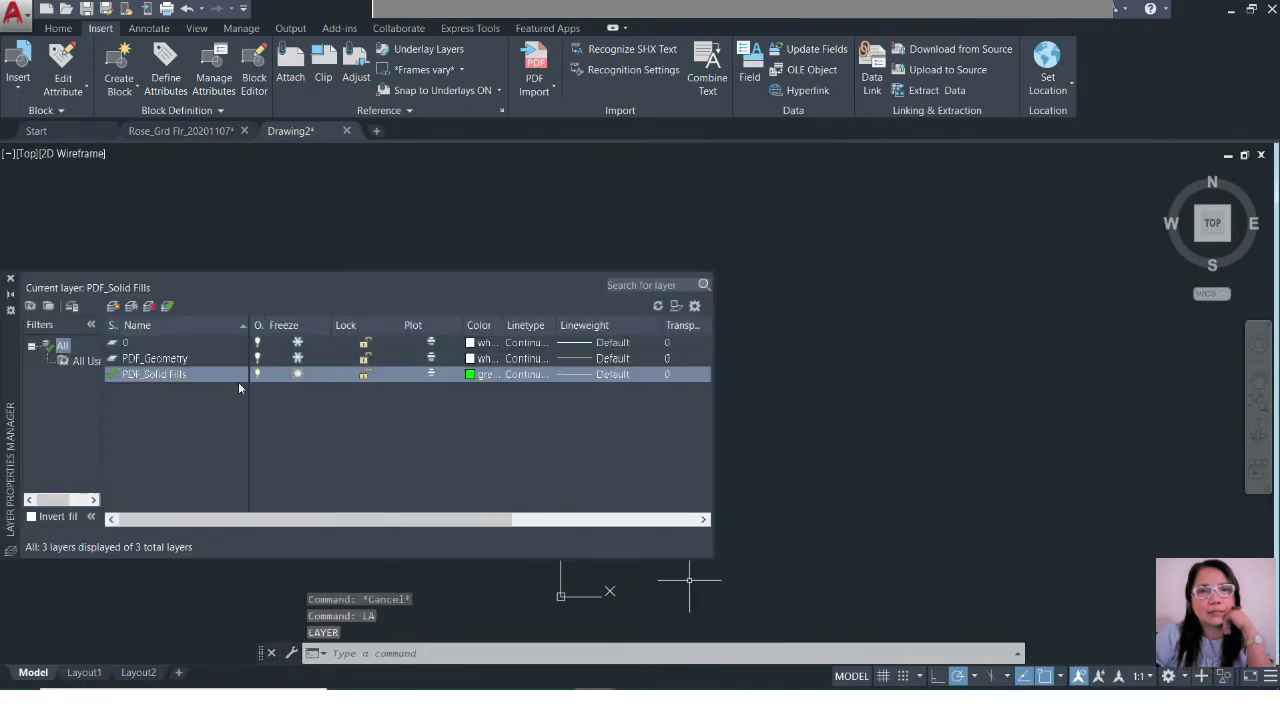
{"action": "left_click", "coordinate": [297, 358]}
{"action": "left_click", "coordinate": [297, 343]}
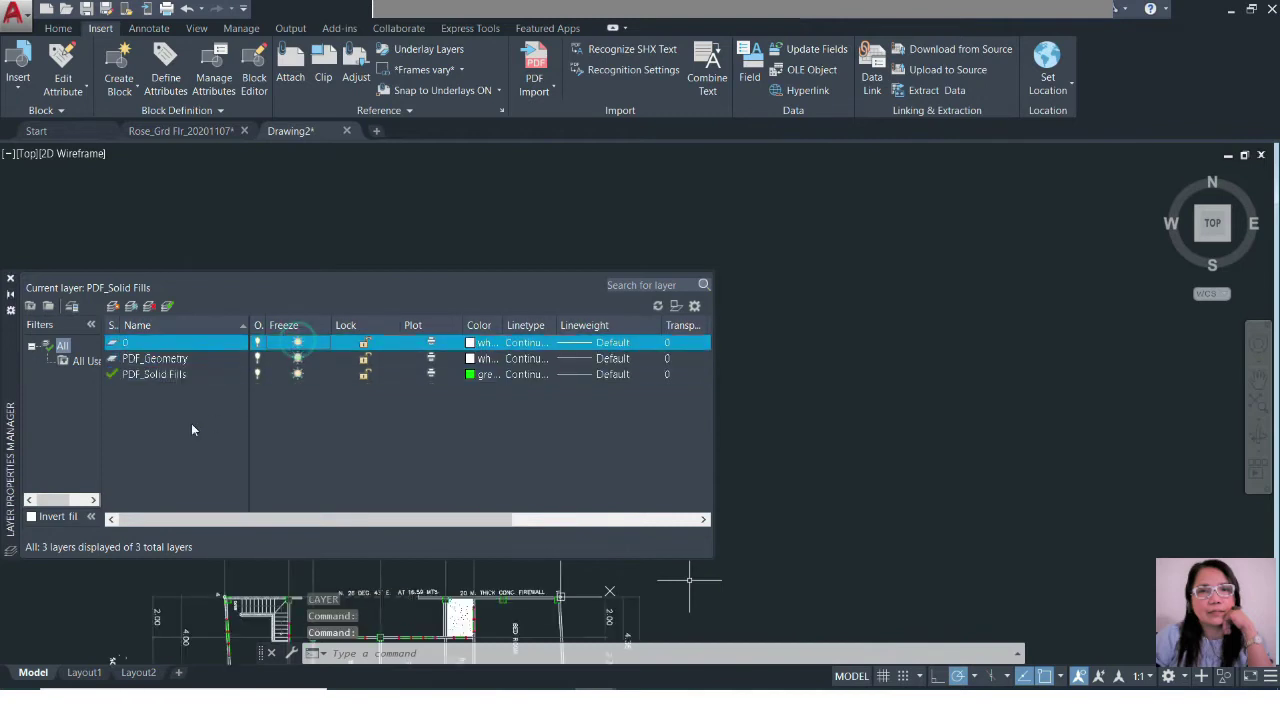
{"action": "left_click", "coordinate": [112, 360]}
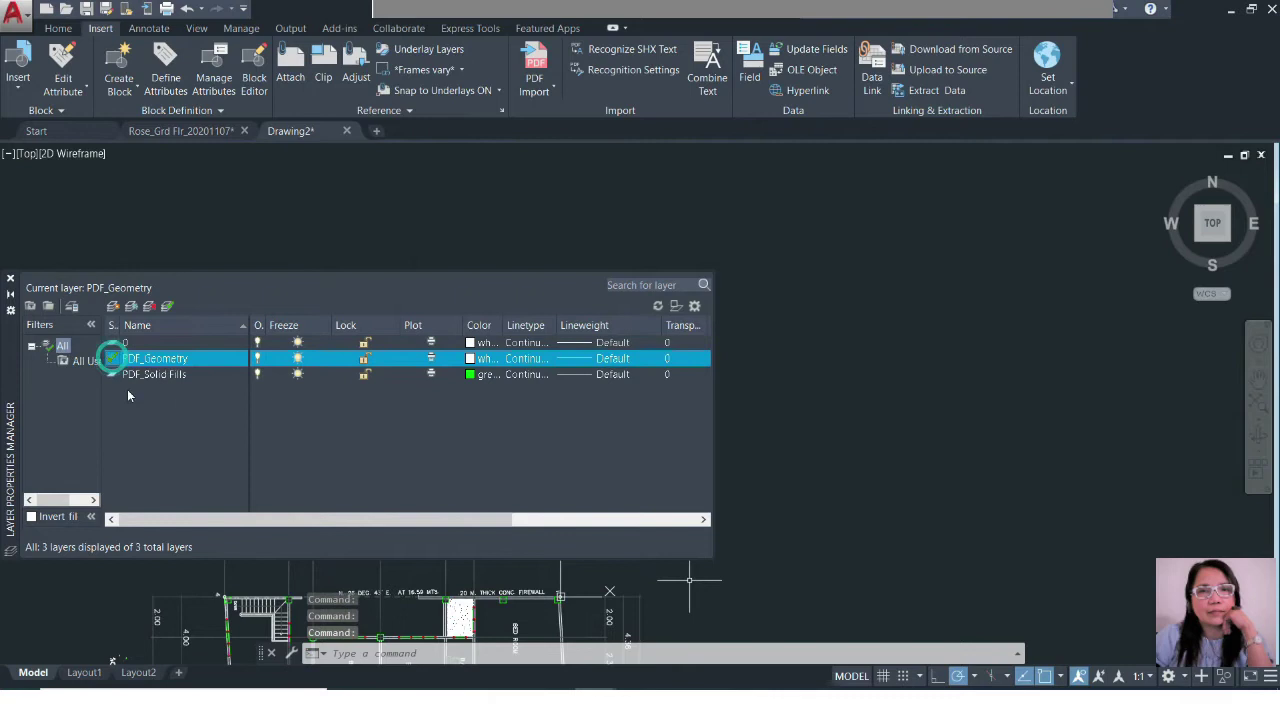
Step: Create a new layer named Text and close the layer manager
{"action": "right_click", "coordinate": [155, 424]}
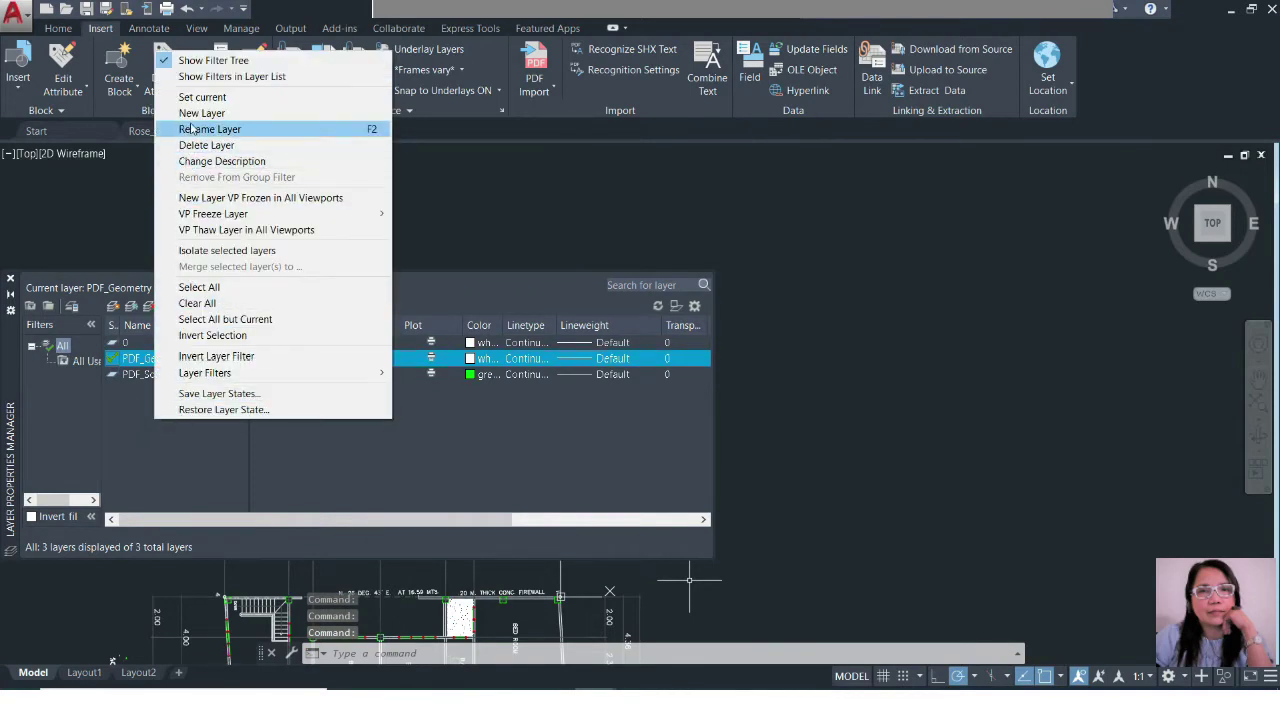
{"action": "left_click", "coordinate": [192, 114]}
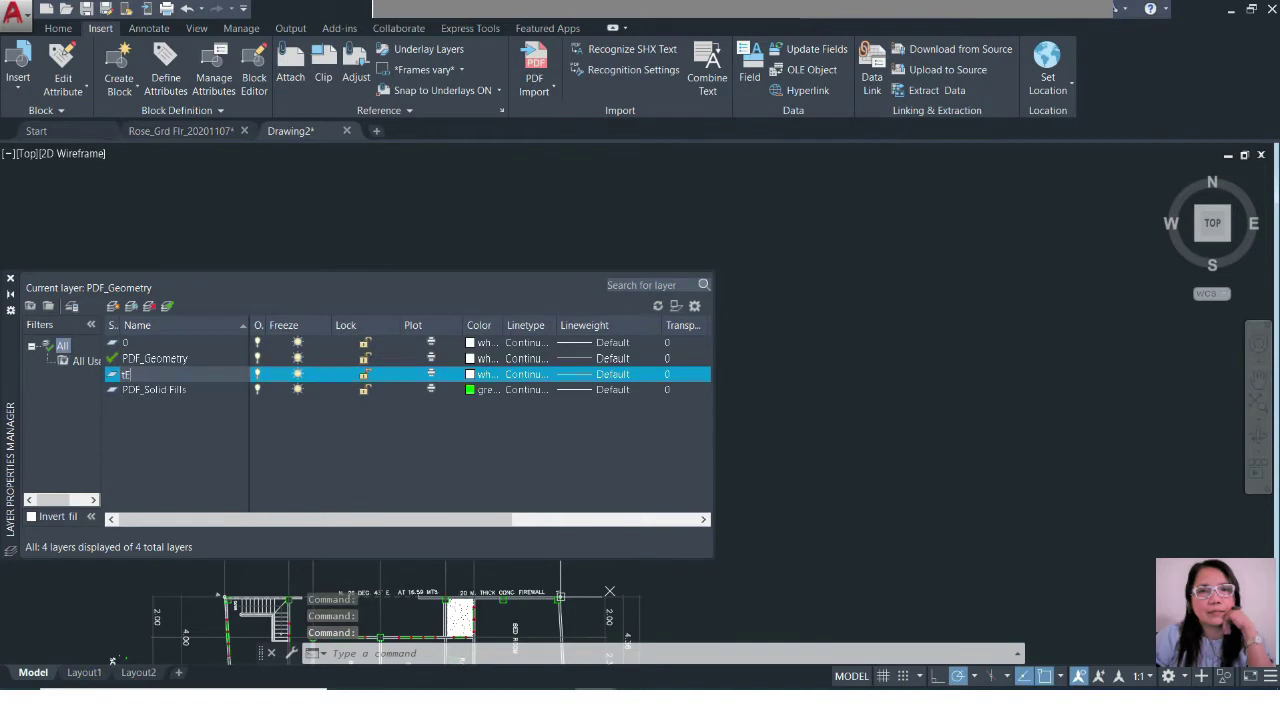
{"action": "type", "text": "Text"}
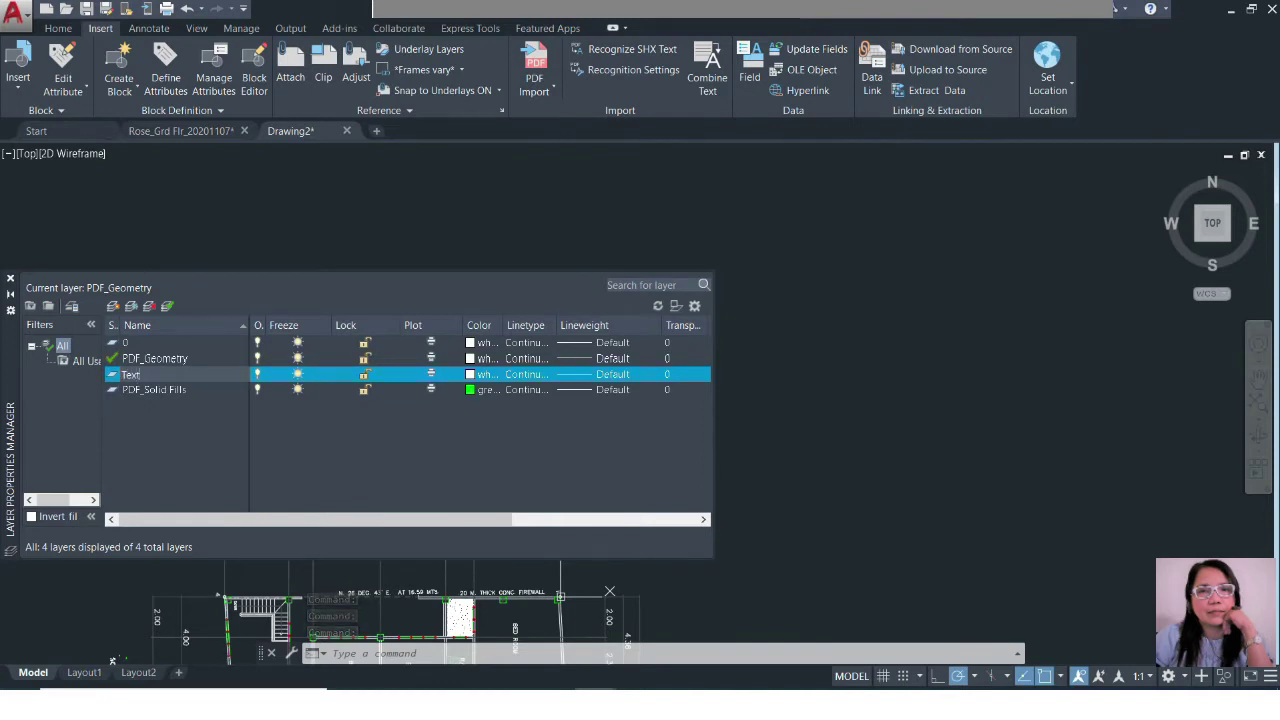
{"action": "key", "text": "Return"}
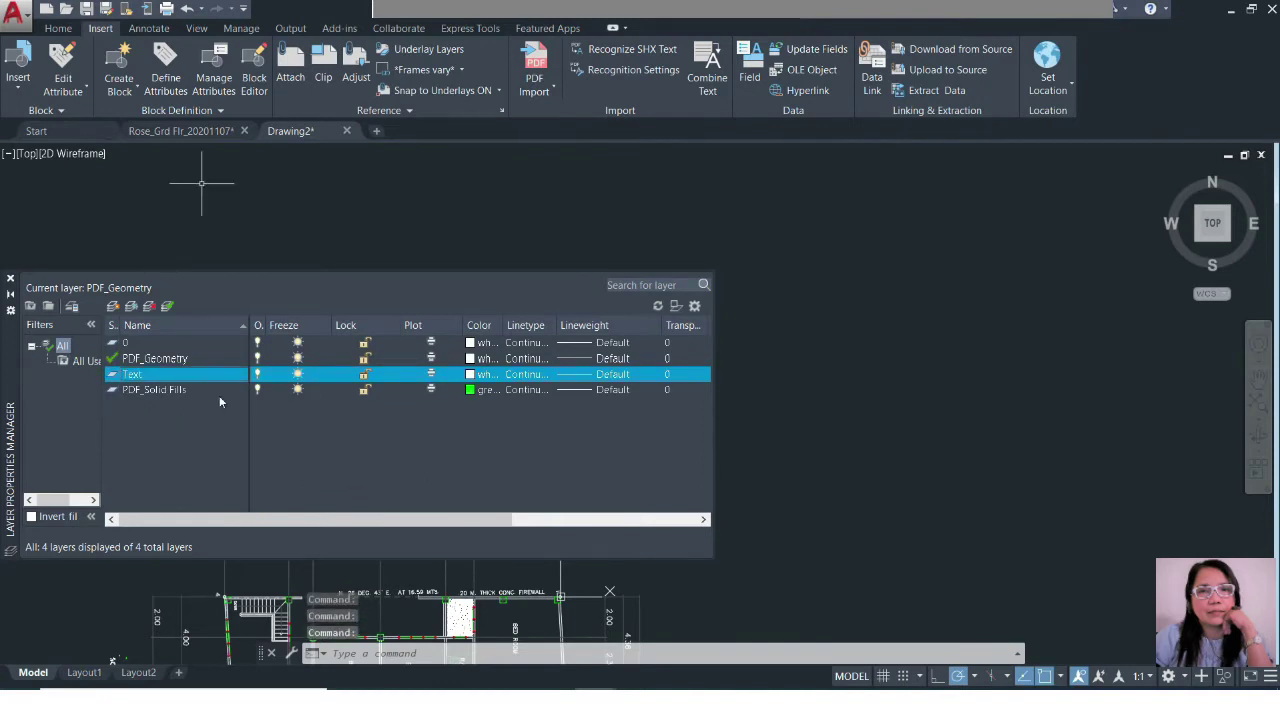
{"action": "left_click", "coordinate": [8, 279]}
Step: Move the dimensions on all four sides of the floor plan and the green title text beside it to the Text layer
{"action": "scroll", "coordinate": [594, 286], "scroll_direction": "down", "scroll_amount": 3}
{"action": "scroll", "coordinate": [594, 286], "scroll_direction": "up", "scroll_amount": 2}
{"action": "left_click", "coordinate": [646, 344]}
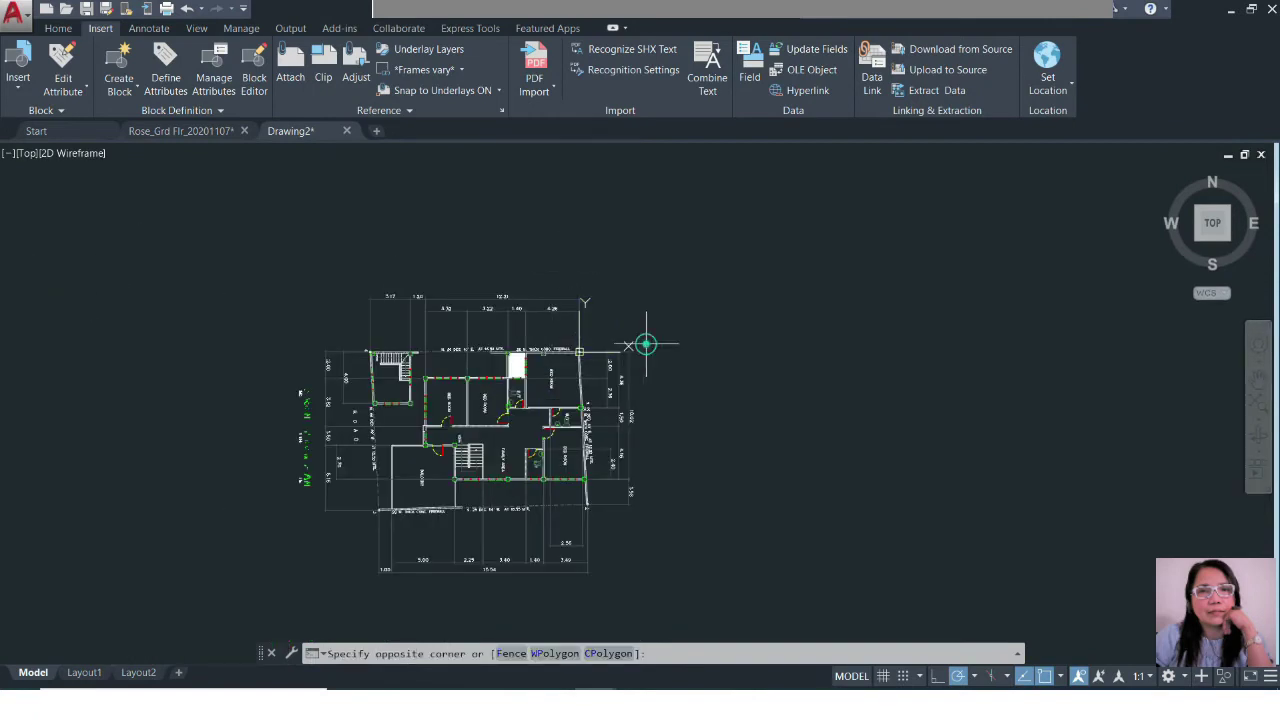
{"action": "left_click", "coordinate": [337, 206]}
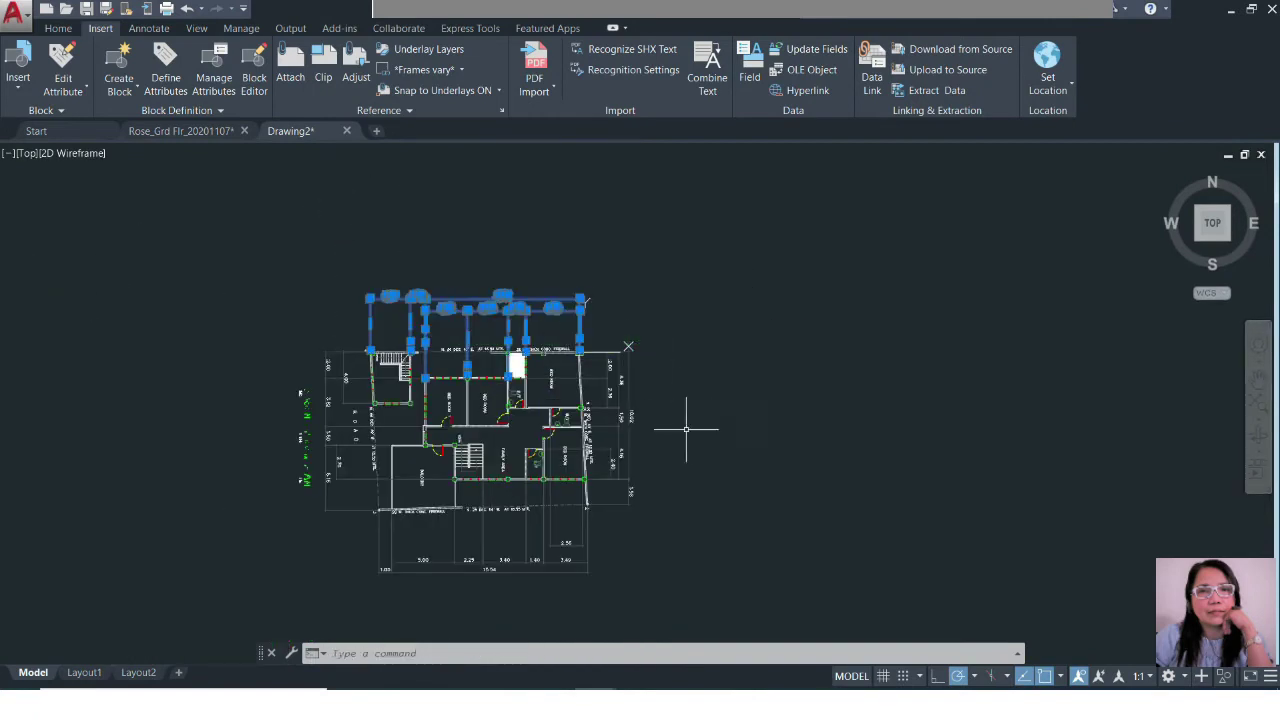
{"action": "left_click", "coordinate": [605, 338]}
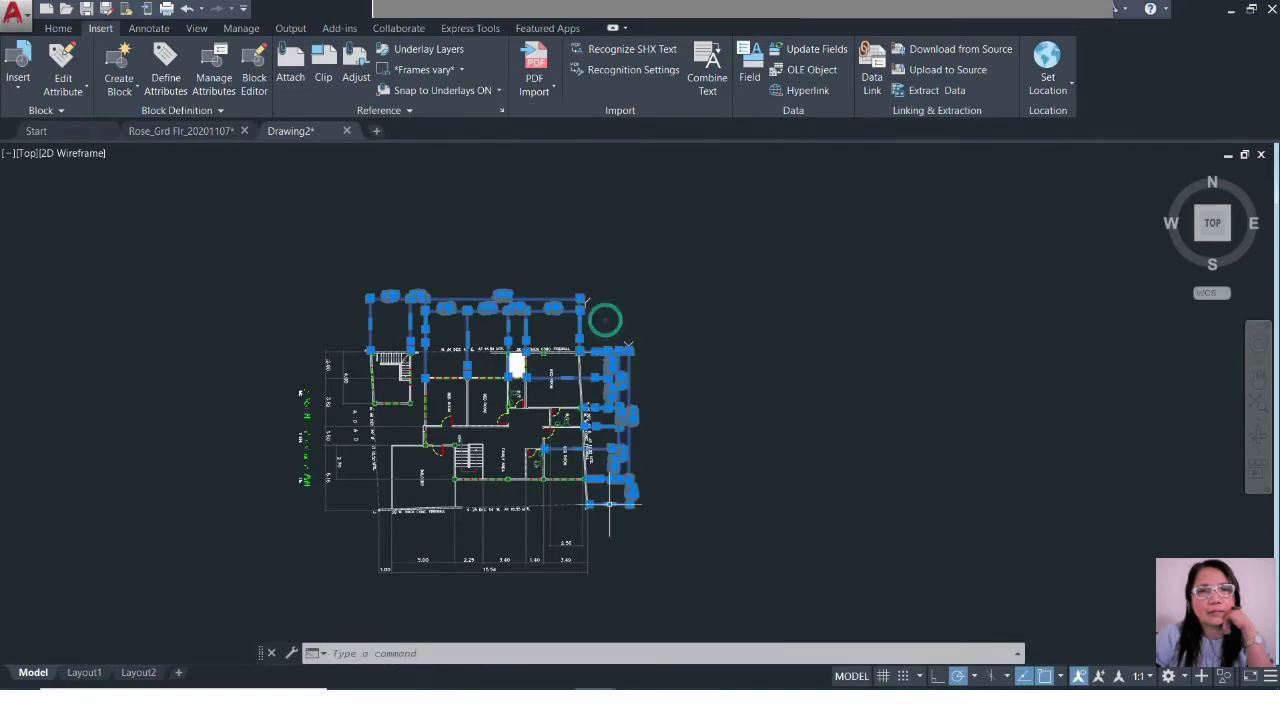
{"action": "left_click", "coordinate": [632, 613]}
{"action": "left_click", "coordinate": [352, 525]}
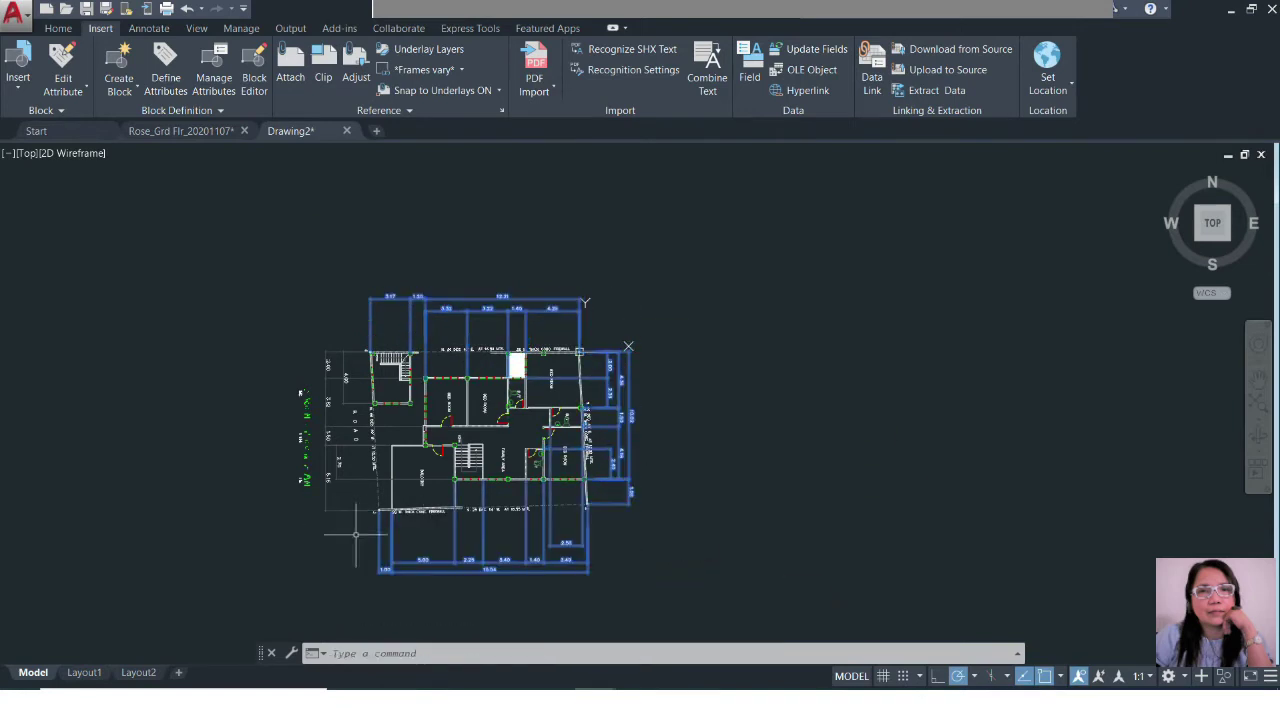
{"action": "left_click", "coordinate": [259, 313]}
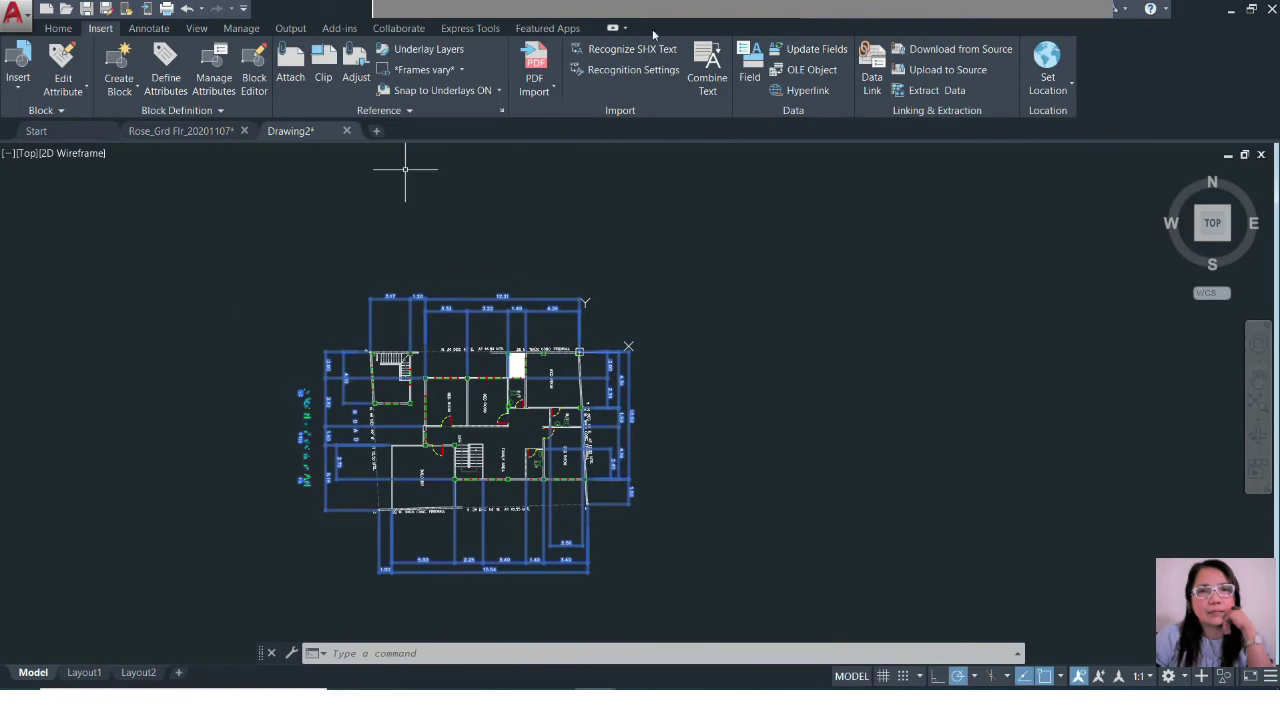
{"action": "left_click", "coordinate": [58, 28]}
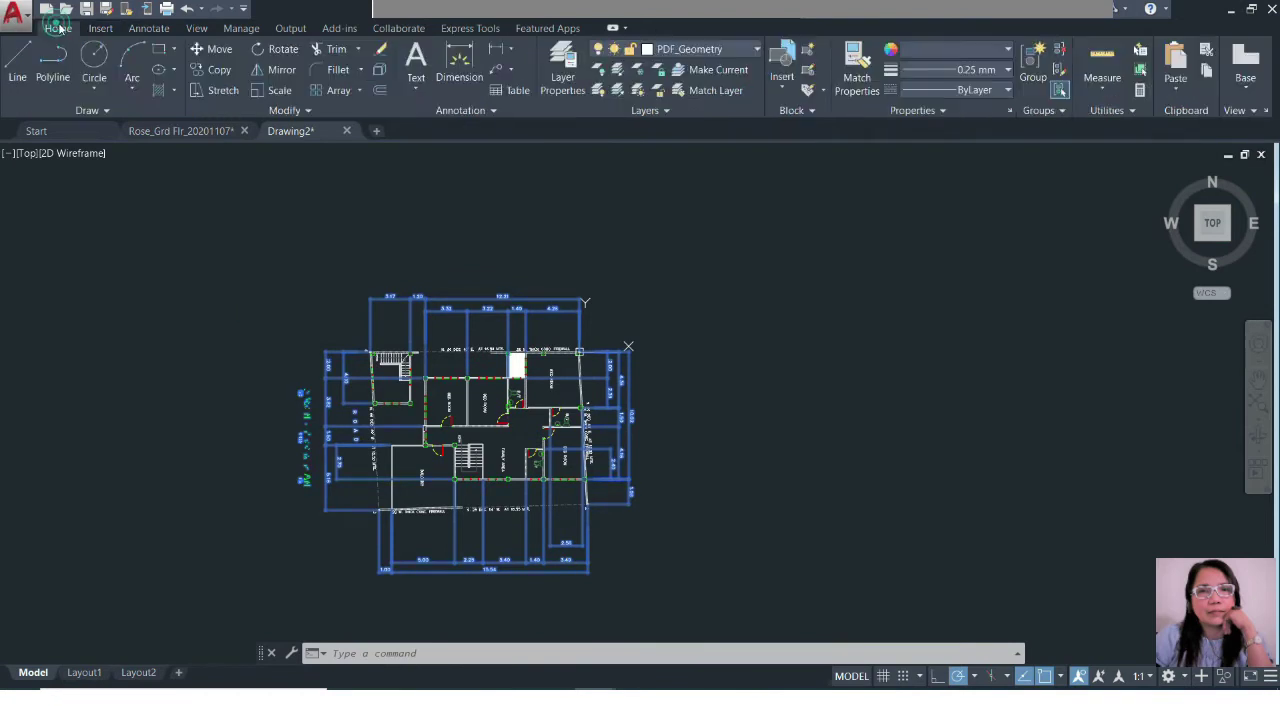
{"action": "left_click", "coordinate": [696, 50]}
{"action": "left_click", "coordinate": [690, 121]}
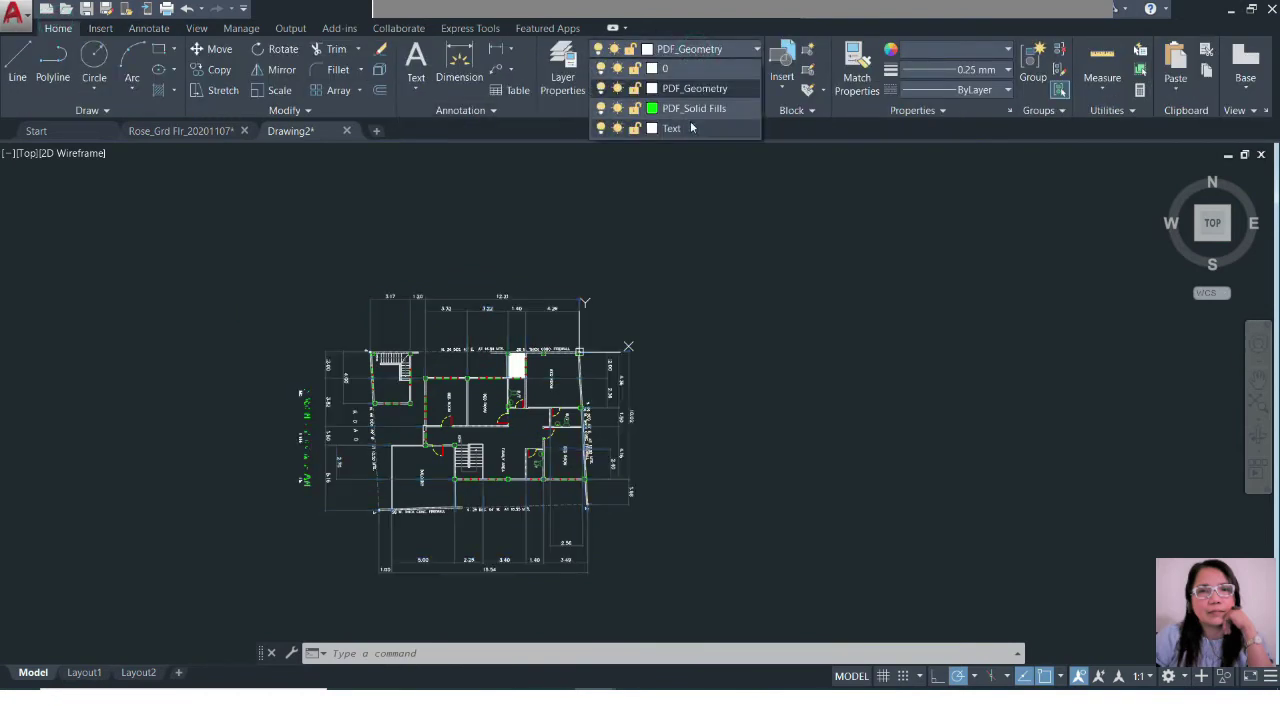
{"action": "left_click", "coordinate": [786, 303]}
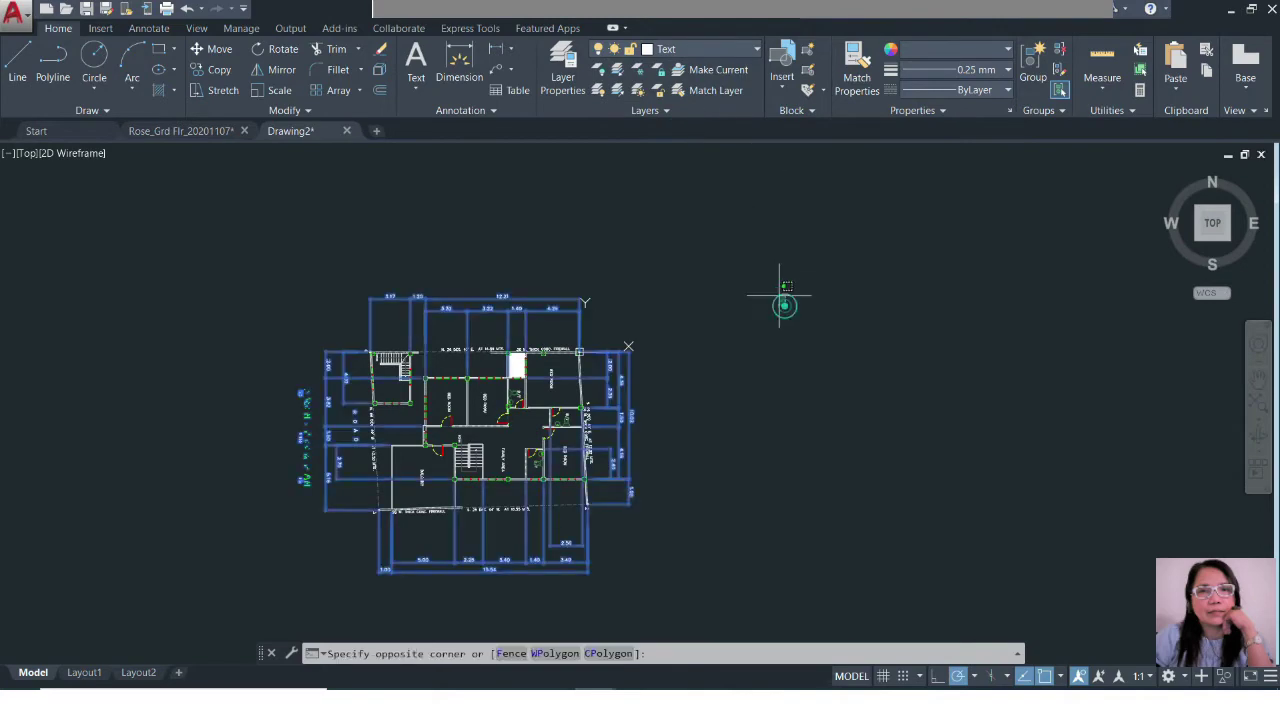
{"action": "left_click", "coordinate": [748, 300]}
{"action": "key", "text": "Escape"}
{"action": "key", "text": "Escape"}
Step: Move the BED ROOM, DOWN, BALCONY, FAMILY AREA and ROAD labels and the upper B/T label to the Text layer
{"action": "scroll", "coordinate": [620, 300], "scroll_direction": "up", "scroll_amount": 3}
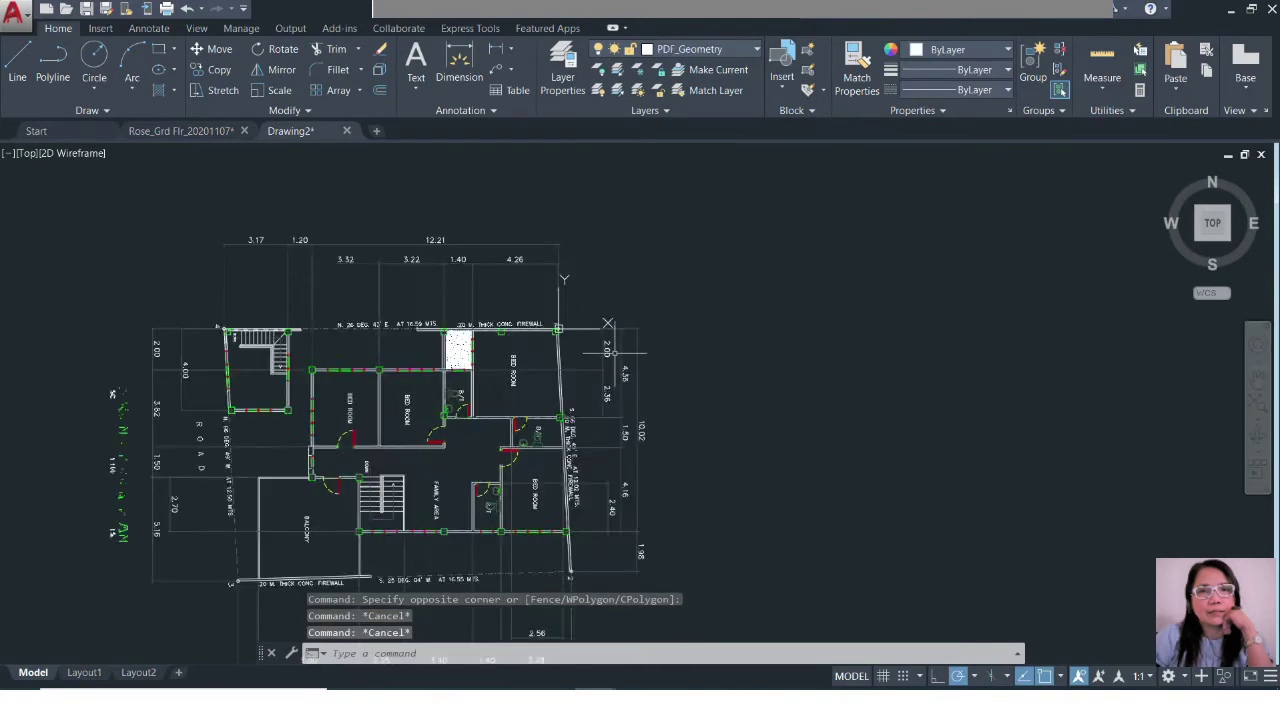
{"action": "scroll", "coordinate": [466, 346], "scroll_direction": "up", "scroll_amount": 3}
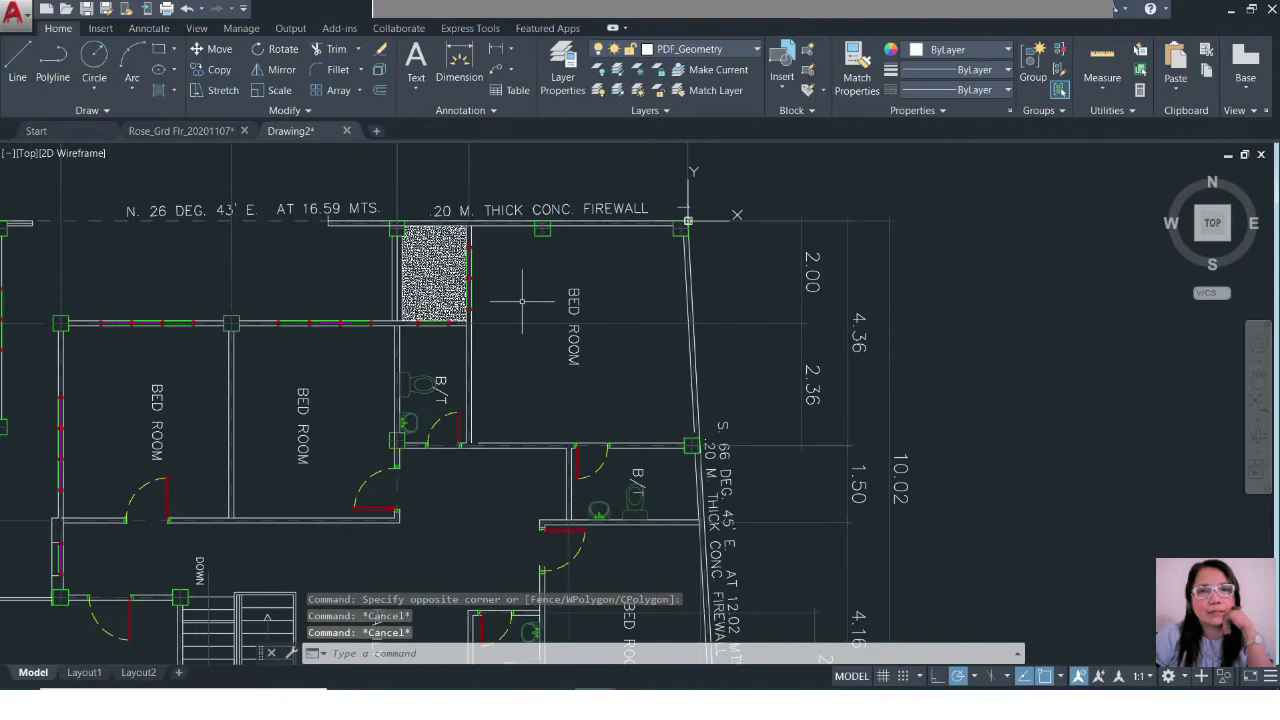
{"action": "left_click", "coordinate": [546, 272]}
{"action": "left_click", "coordinate": [592, 345]}
{"action": "scroll", "coordinate": [437, 428], "scroll_direction": "up", "scroll_amount": 6}
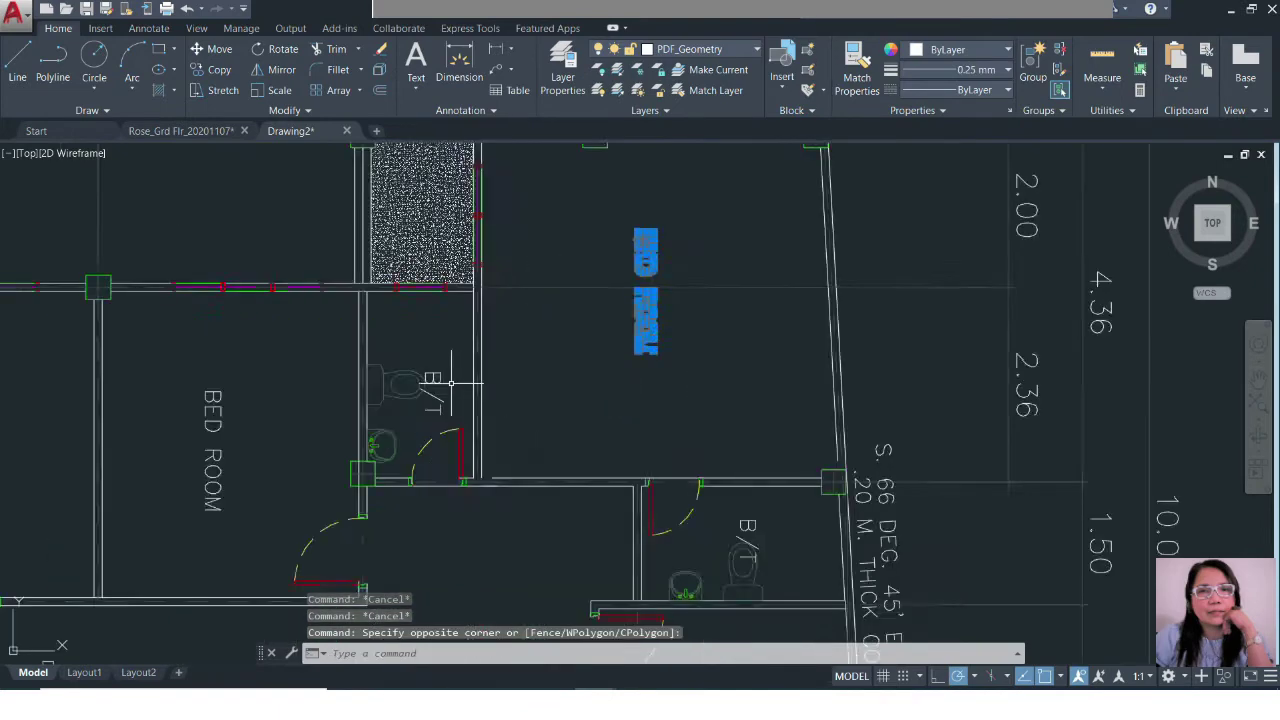
{"action": "left_click", "coordinate": [454, 449]}
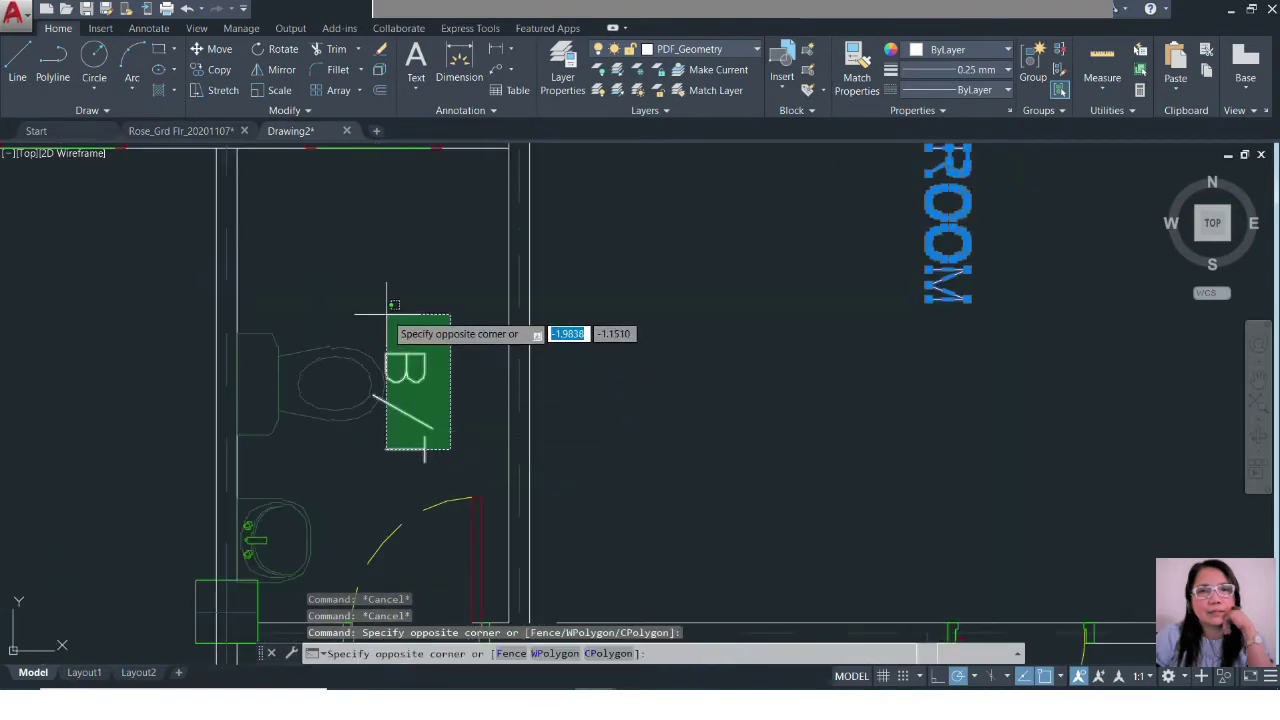
{"action": "left_click", "coordinate": [386, 316]}
{"action": "scroll", "coordinate": [386, 316], "scroll_direction": "down", "scroll_amount": 4}
{"action": "left_click", "coordinate": [184, 287]}
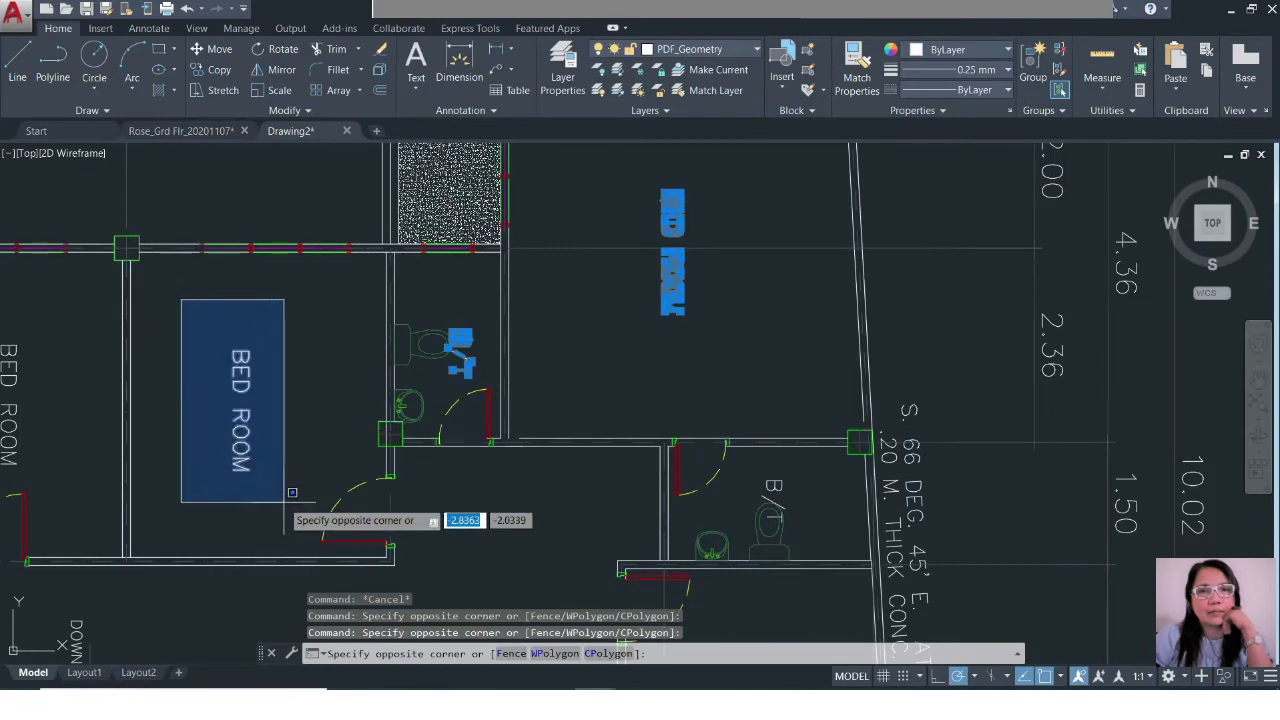
{"action": "left_click", "coordinate": [320, 507]}
{"action": "scroll", "coordinate": [470, 388], "scroll_direction": "down", "scroll_amount": 4}
{"action": "left_click", "coordinate": [264, 338]}
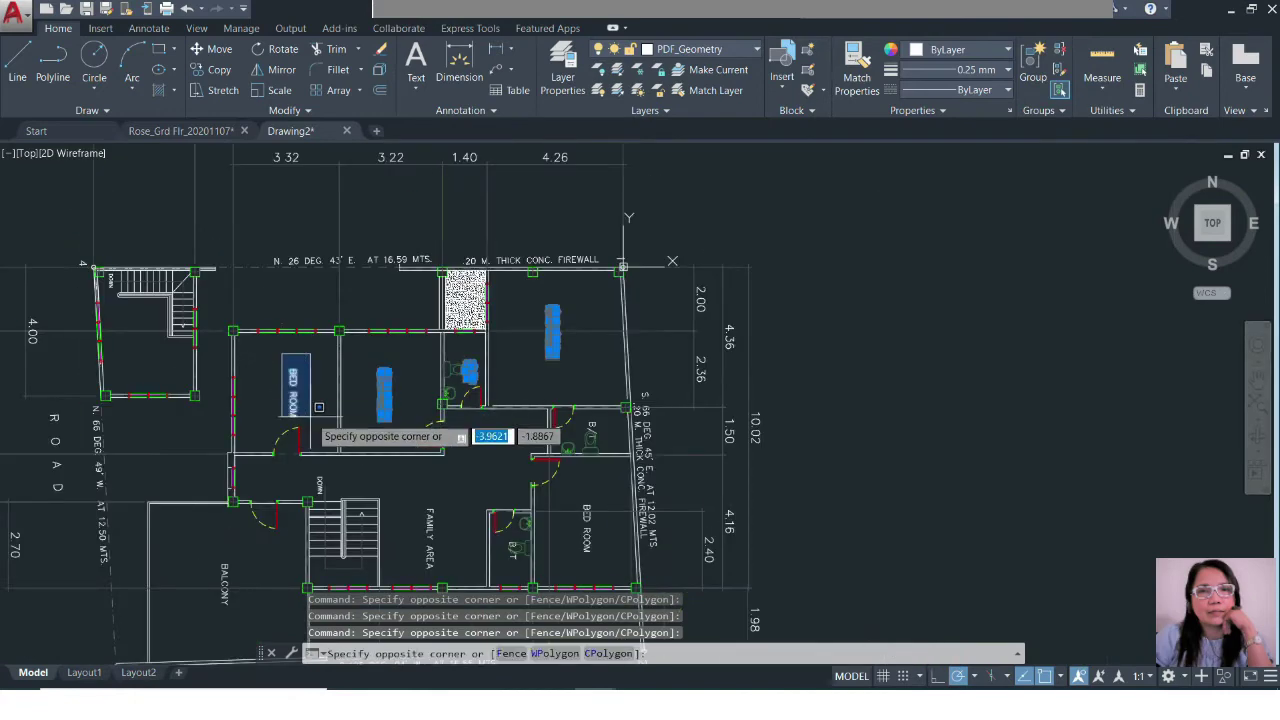
{"action": "left_click", "coordinate": [328, 438]}
{"action": "scroll", "coordinate": [320, 492], "scroll_direction": "up", "scroll_amount": 5}
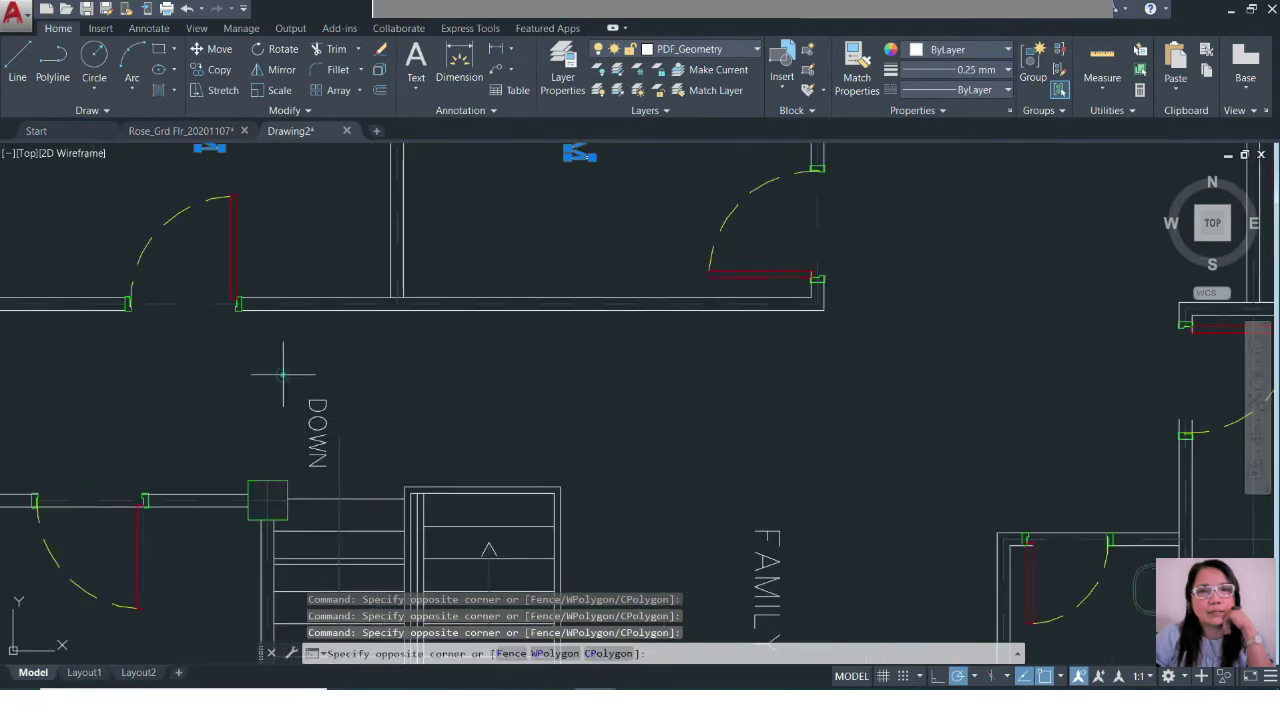
{"action": "left_click", "coordinate": [284, 372]}
{"action": "left_click", "coordinate": [352, 472]}
{"action": "scroll", "coordinate": [390, 408], "scroll_direction": "down", "scroll_amount": 3}
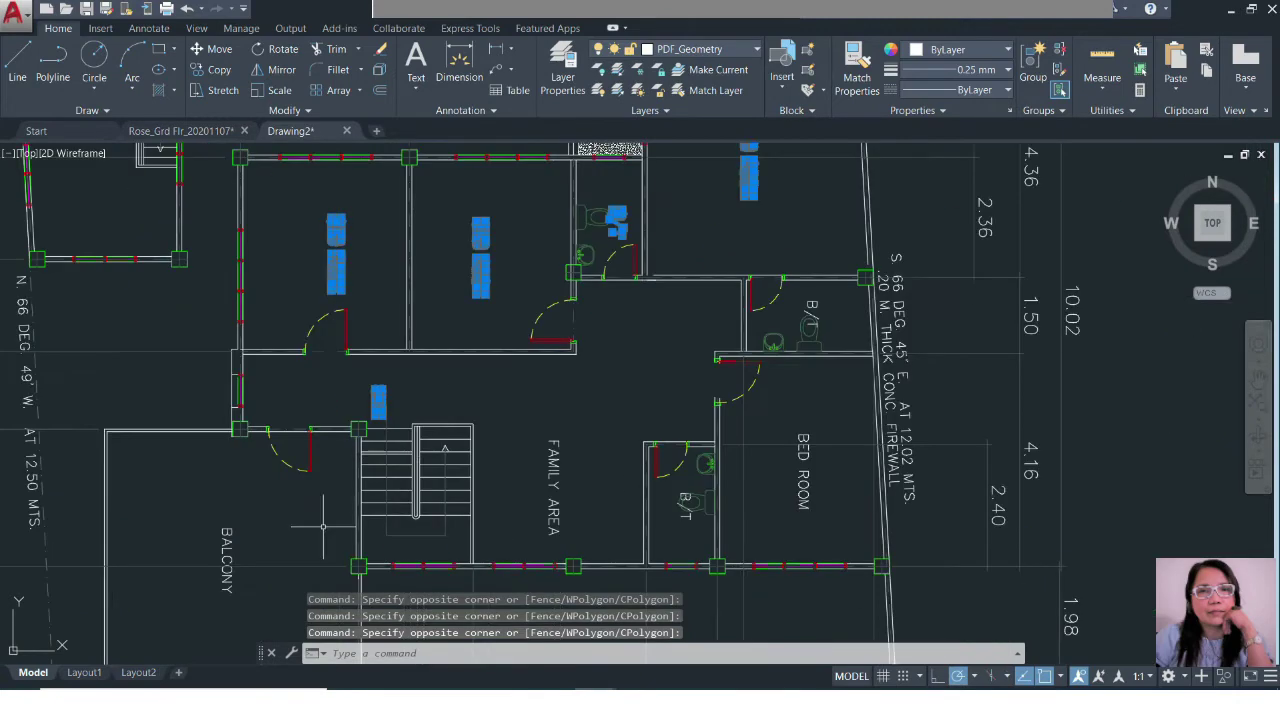
{"action": "left_click", "coordinate": [207, 518]}
{"action": "left_click", "coordinate": [255, 621]}
{"action": "scroll", "coordinate": [300, 560], "scroll_direction": "down", "scroll_amount": 2}
{"action": "scroll", "coordinate": [429, 391], "scroll_direction": "up", "scroll_amount": 5}
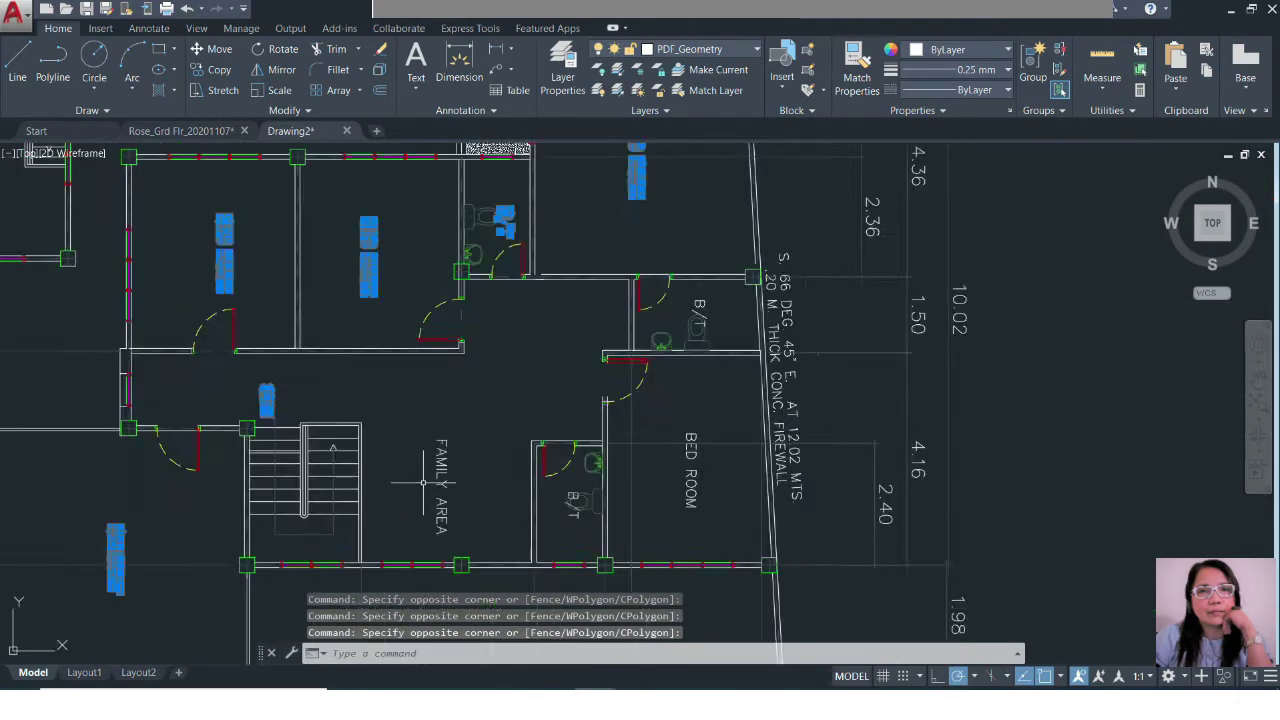
{"action": "left_click", "coordinate": [431, 392]}
{"action": "left_click", "coordinate": [480, 560]}
{"action": "scroll", "coordinate": [414, 371], "scroll_direction": "down", "scroll_amount": 3}
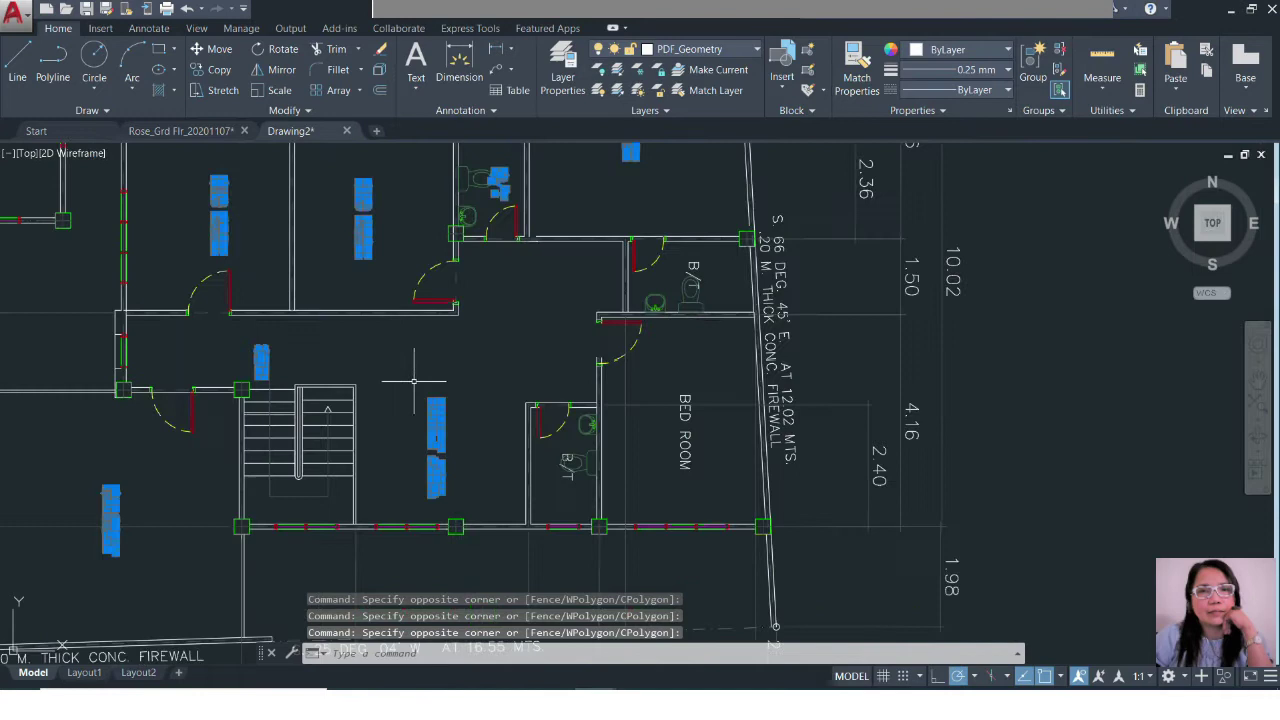
{"action": "left_click", "coordinate": [672, 364]}
{"action": "left_click", "coordinate": [706, 484]}
{"action": "scroll", "coordinate": [706, 484], "scroll_direction": "down", "scroll_amount": 4}
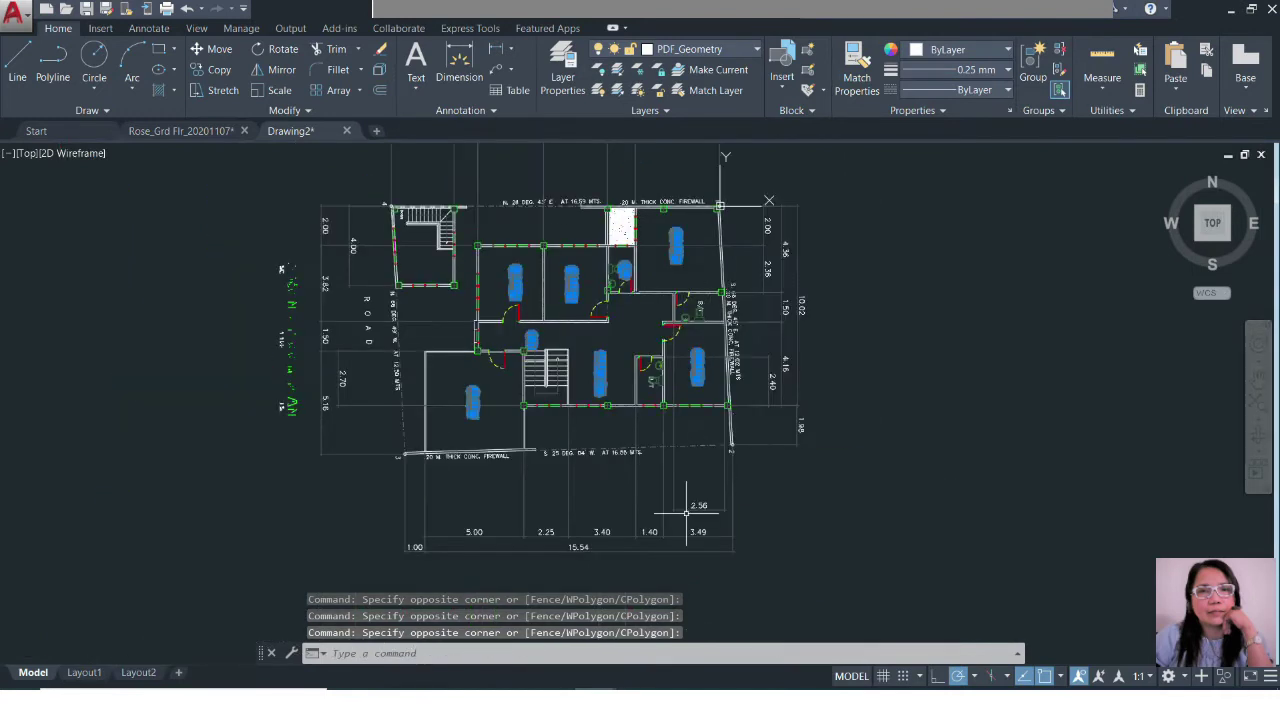
{"action": "scroll", "coordinate": [362, 292], "scroll_direction": "up", "scroll_amount": 5}
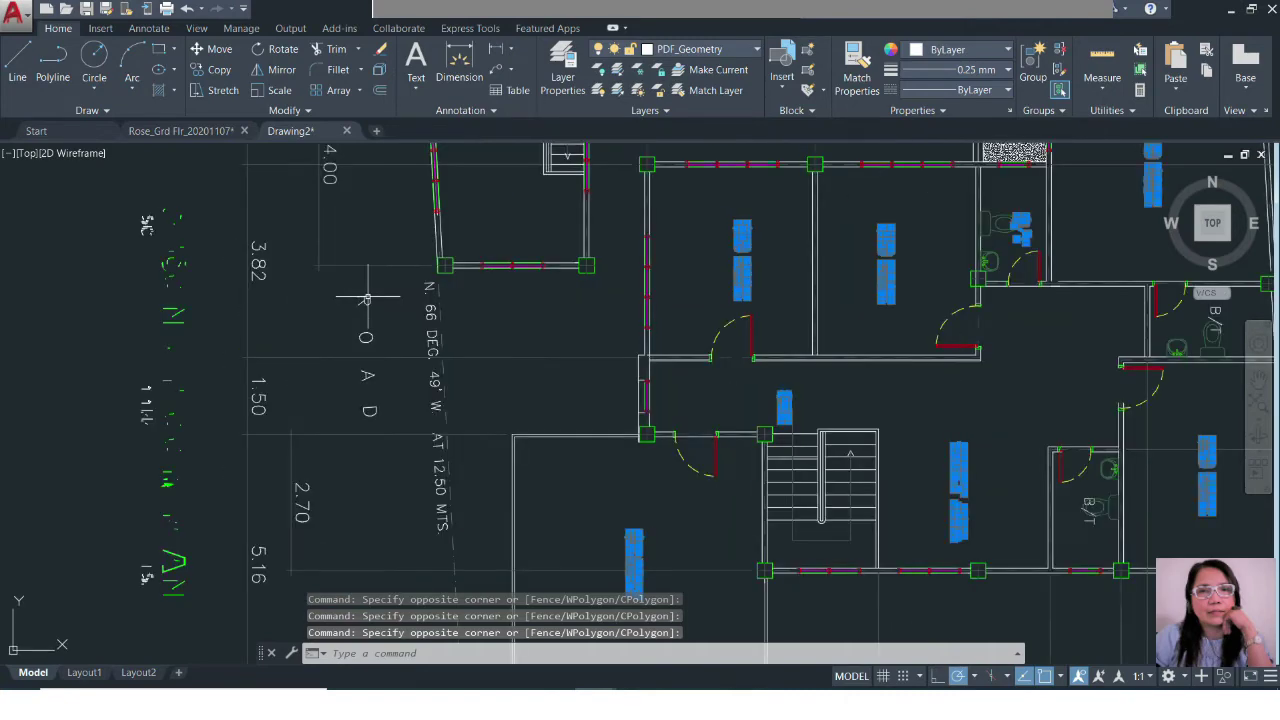
{"action": "left_click", "coordinate": [342, 282]}
{"action": "left_click", "coordinate": [428, 424]}
{"action": "scroll", "coordinate": [403, 429], "scroll_direction": "down", "scroll_amount": 5}
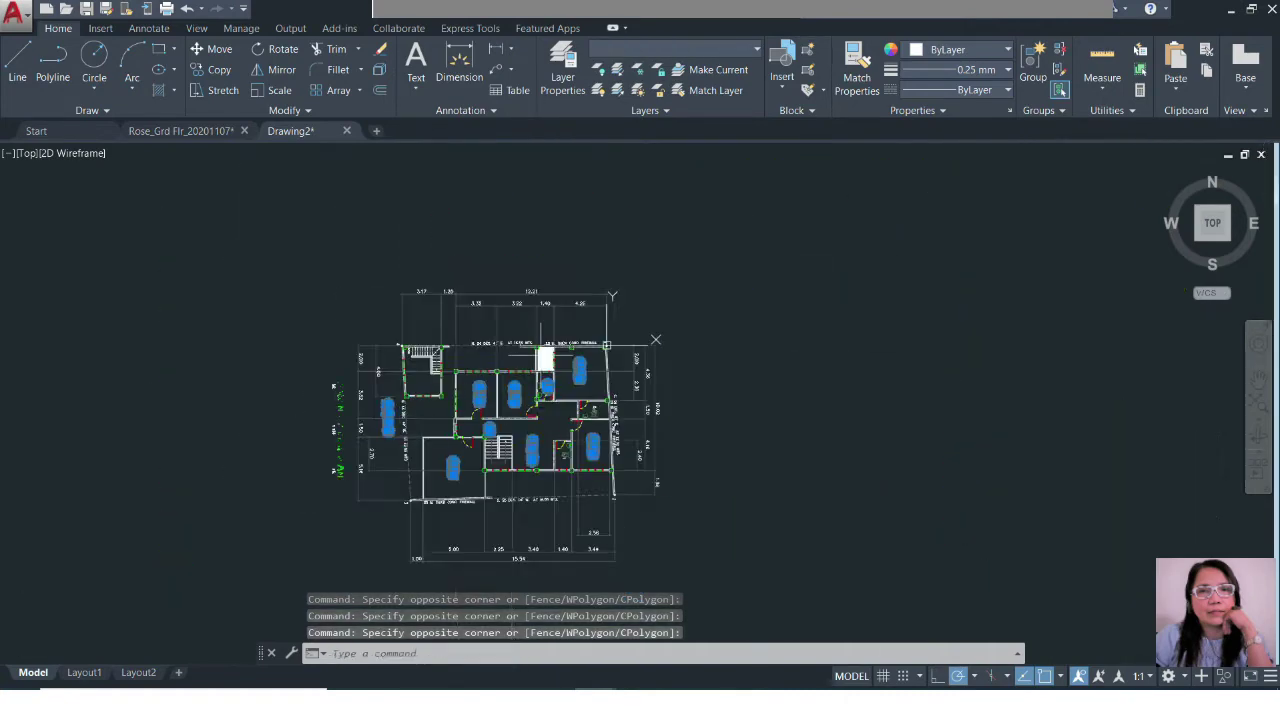
{"action": "scroll", "coordinate": [523, 271], "scroll_direction": "up", "scroll_amount": 2}
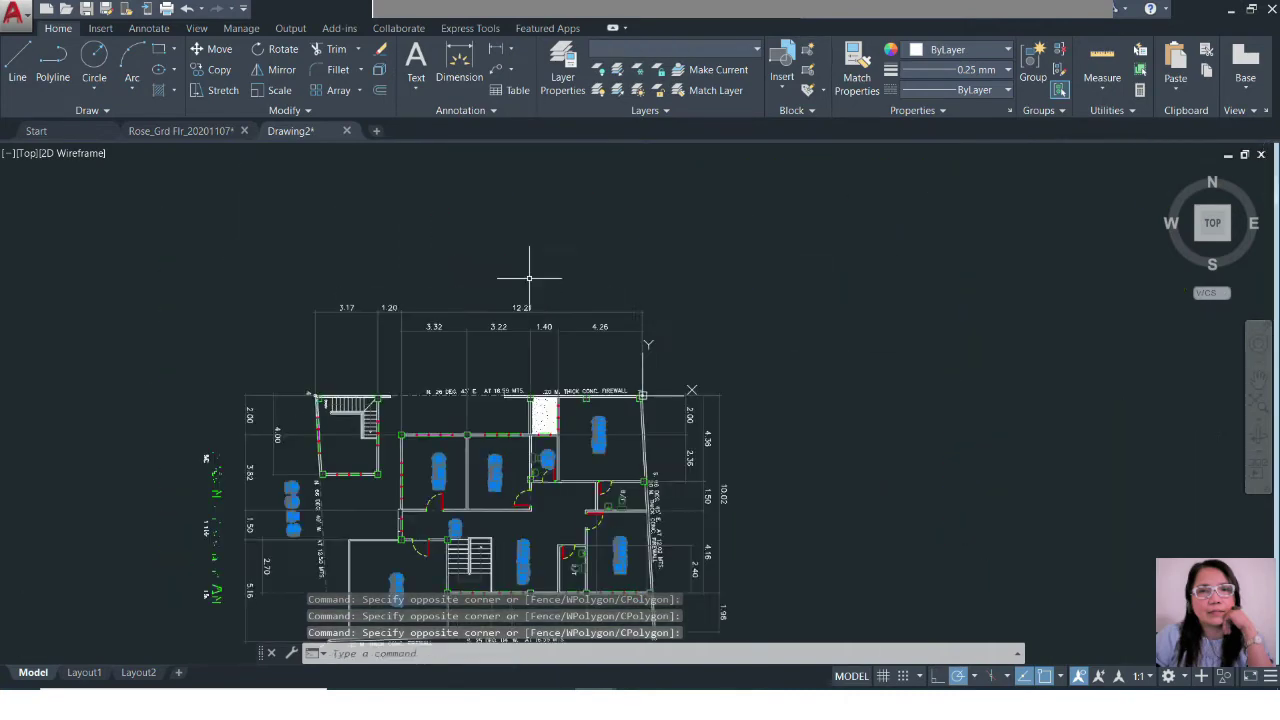
{"action": "left_click", "coordinate": [660, 53]}
{"action": "left_click", "coordinate": [672, 122]}
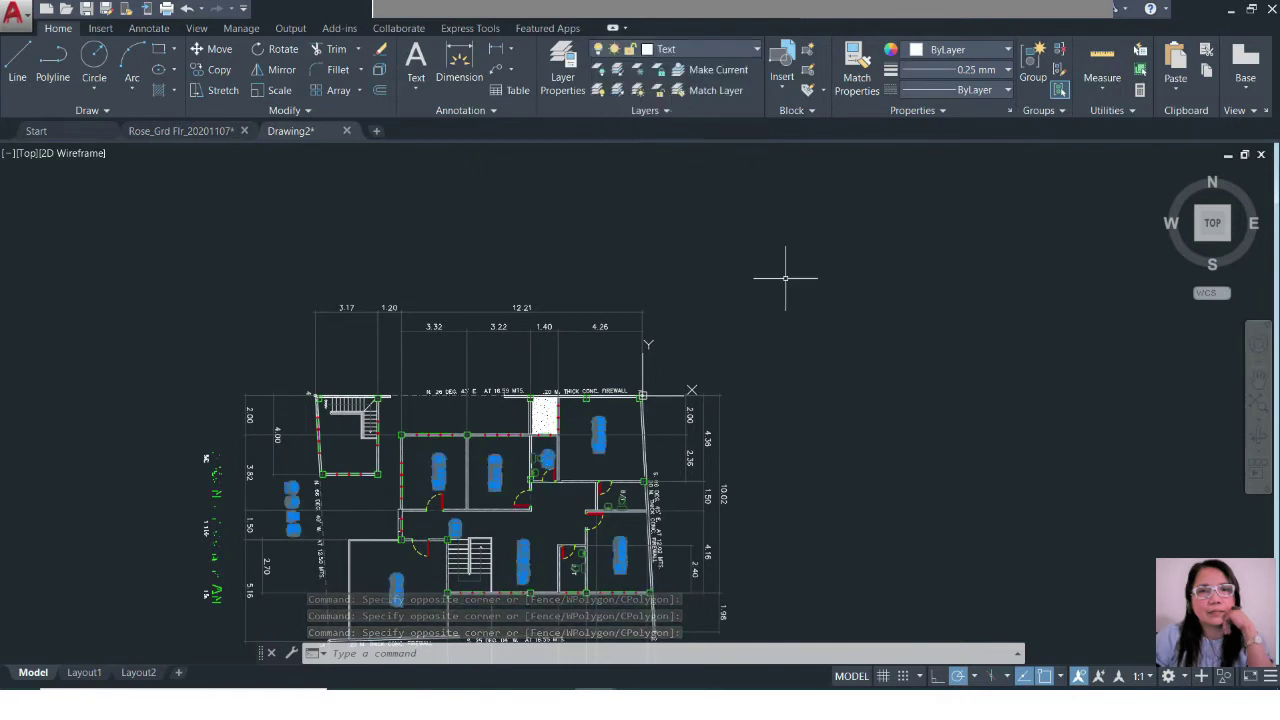
{"action": "left_click", "coordinate": [815, 270]}
{"action": "key", "text": "Escape"}
{"action": "key", "text": "Escape"}
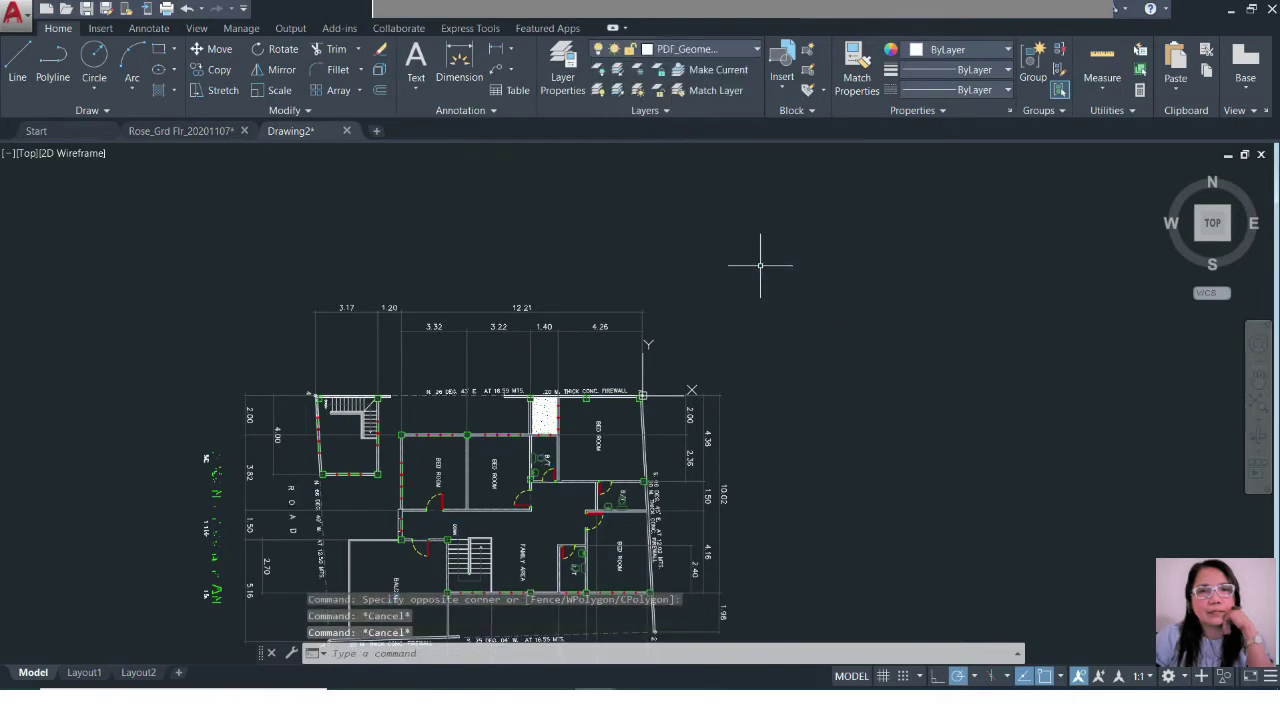
Step: Save the second floor drawing as Rose_2nd Flr_20201107 in the Downloads folder, in AutoCAD 2018 Drawing format
{"action": "type", "text": "z"}
{"action": "key", "text": "Return"}
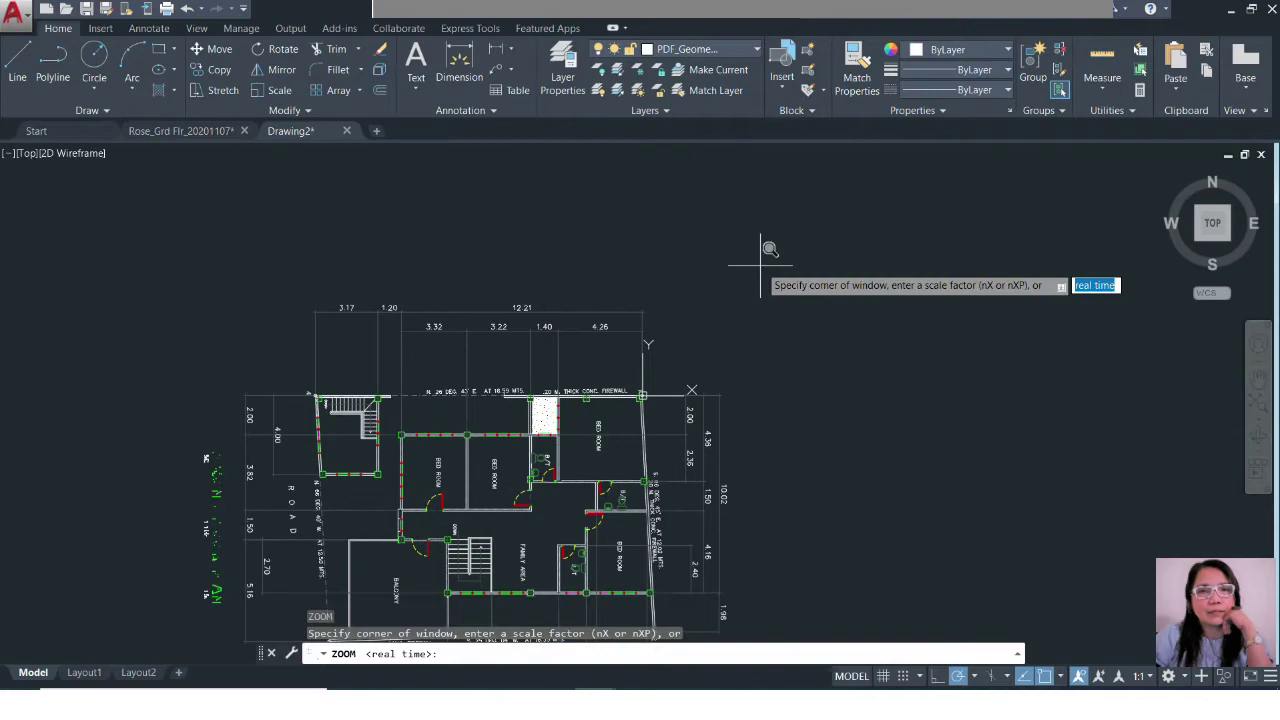
{"action": "type", "text": "e"}
{"action": "key", "text": "Return"}
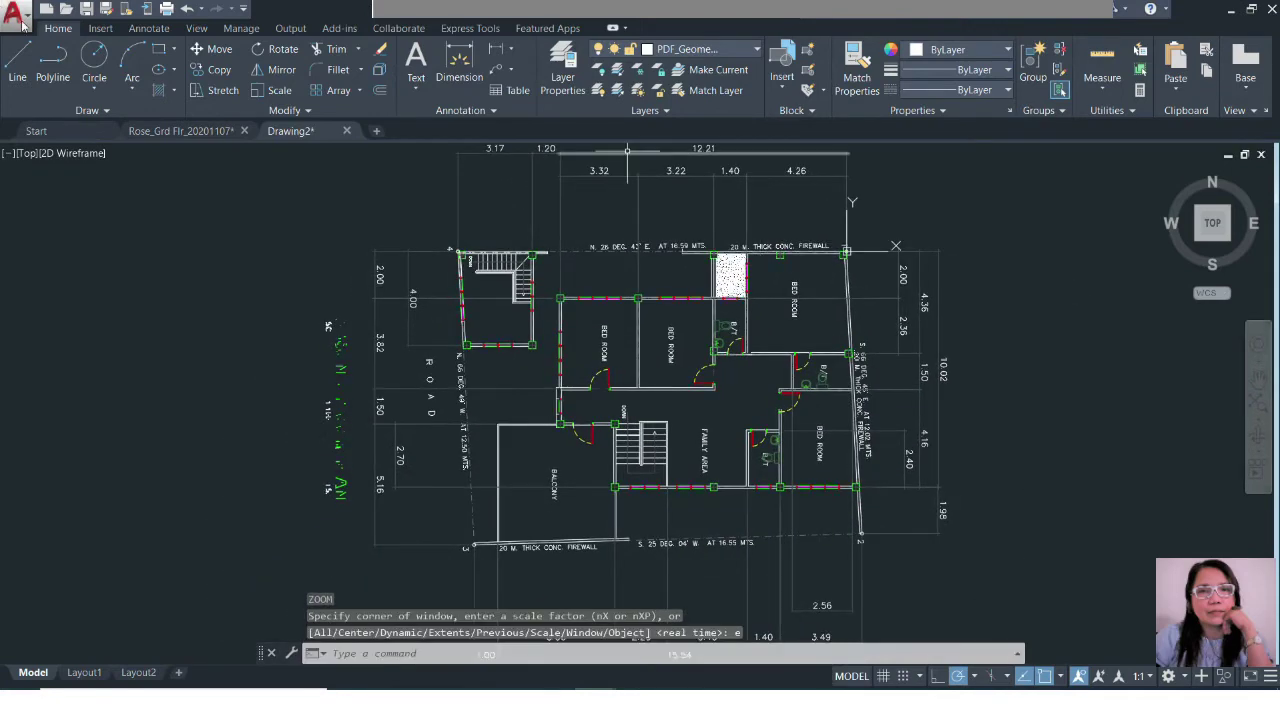
{"action": "left_click", "coordinate": [14, 12]}
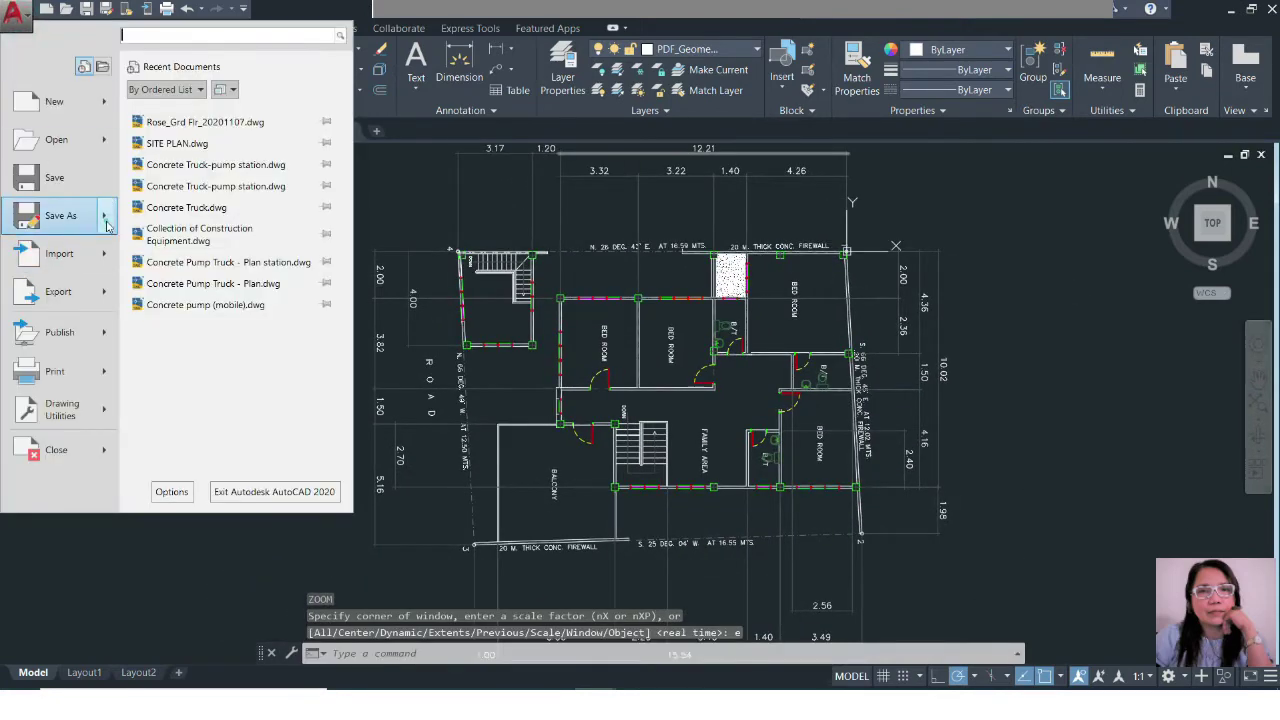
{"action": "mouse_move", "coordinate": [60, 215]}
{"action": "left_click", "coordinate": [185, 128]}
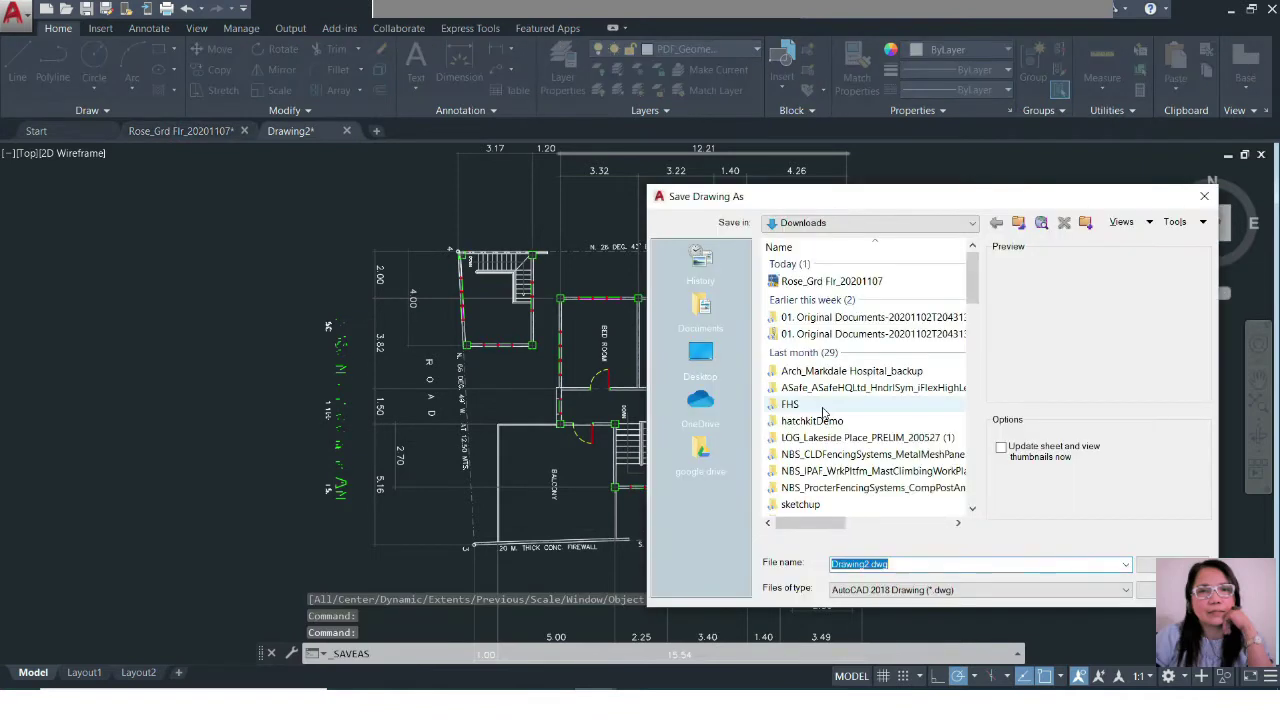
{"action": "left_click", "coordinate": [830, 281]}
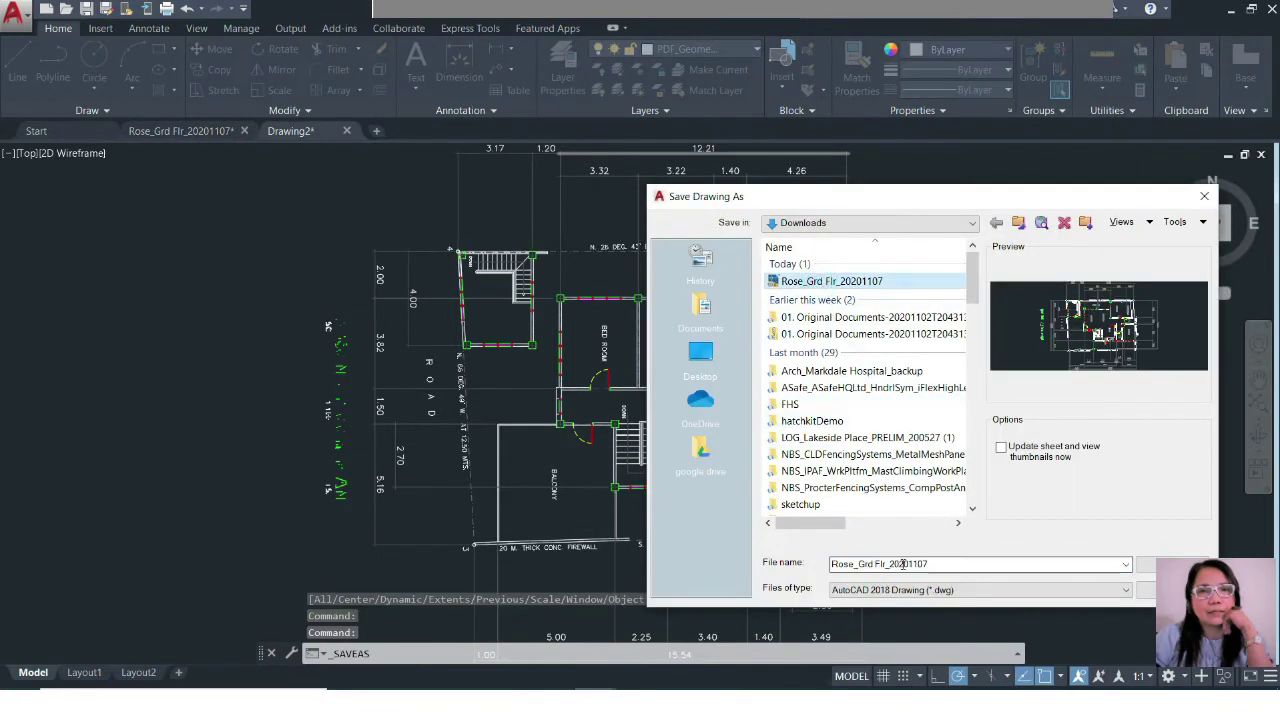
{"action": "left_click", "coordinate": [863, 566]}
{"action": "left_click", "coordinate": [862, 564]}
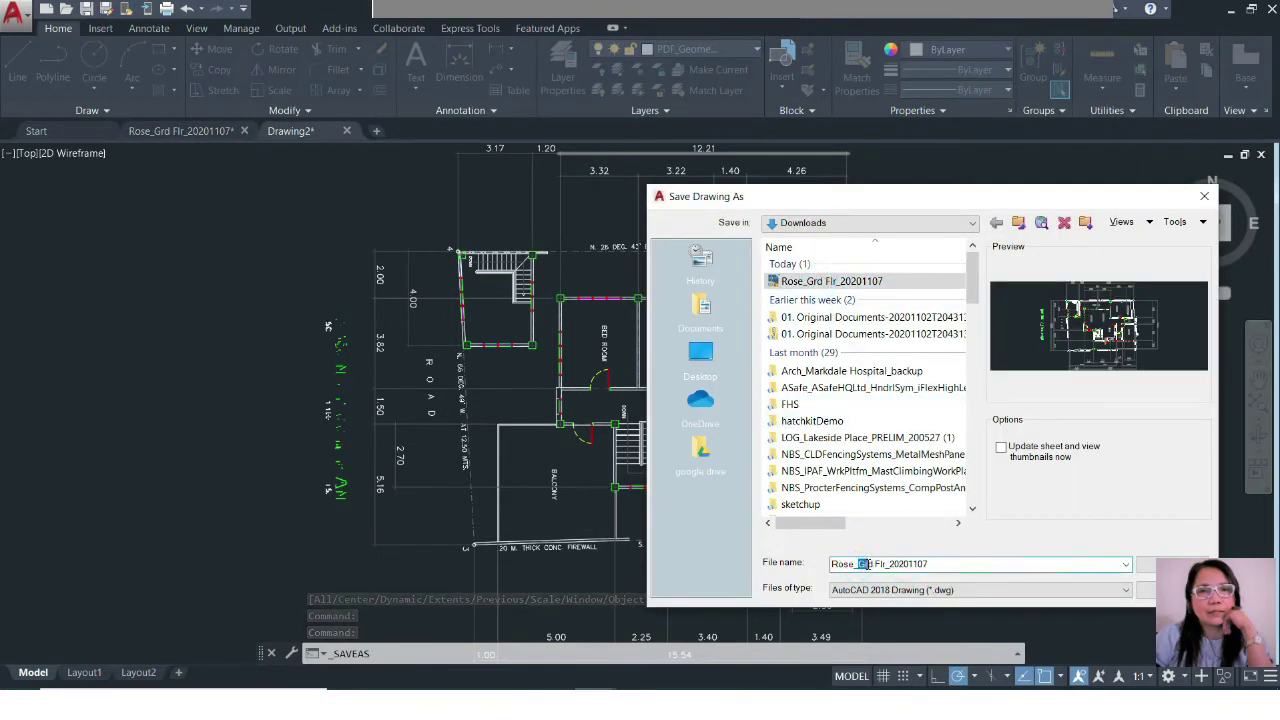
{"action": "type", "text": "2n"}
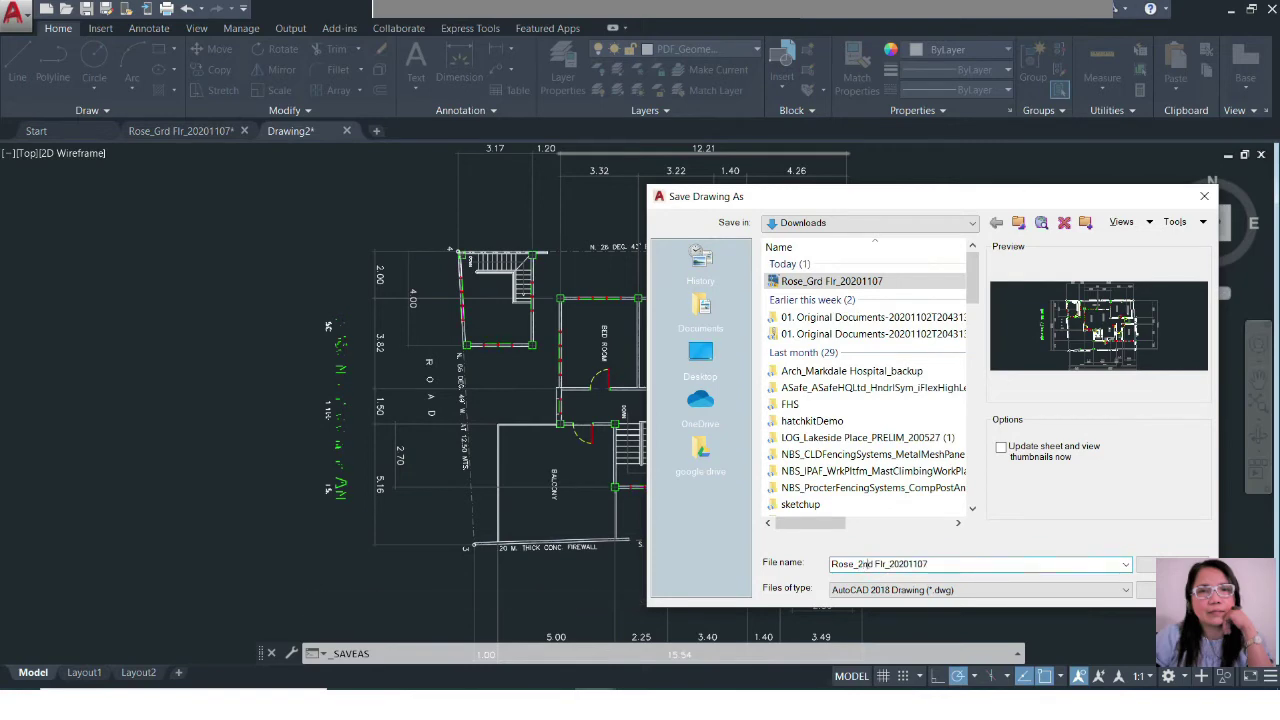
{"action": "left_click", "coordinate": [1141, 569]}
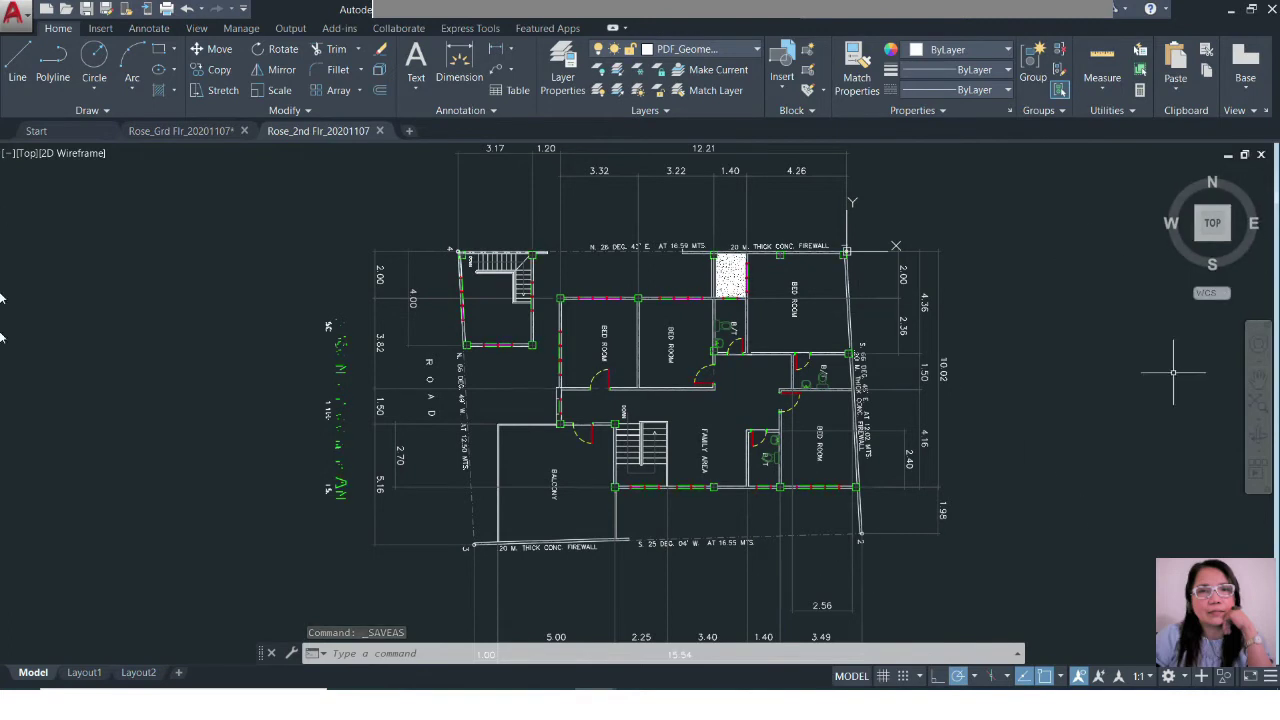
Step: Exit AutoCAD and save the changes to the Rose_Grd Flr_20201107 drawing
{"action": "left_click", "coordinate": [1273, 9]}
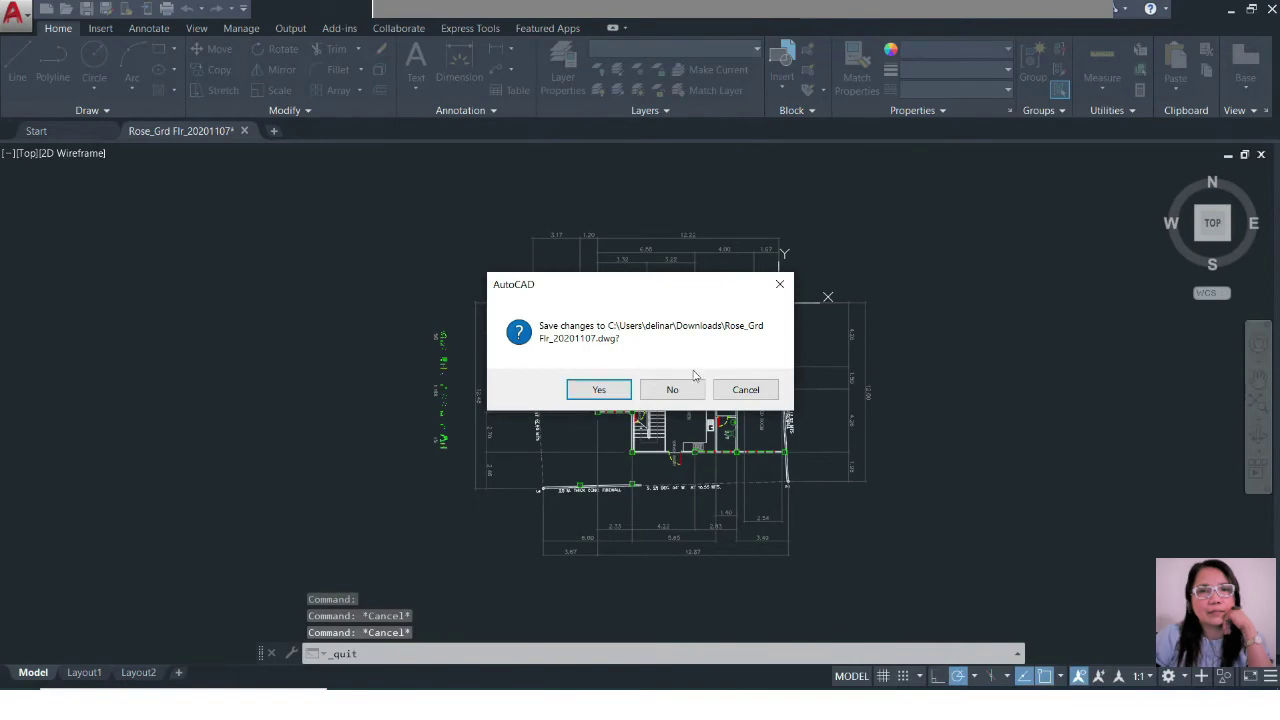
{"action": "left_click", "coordinate": [606, 395]}
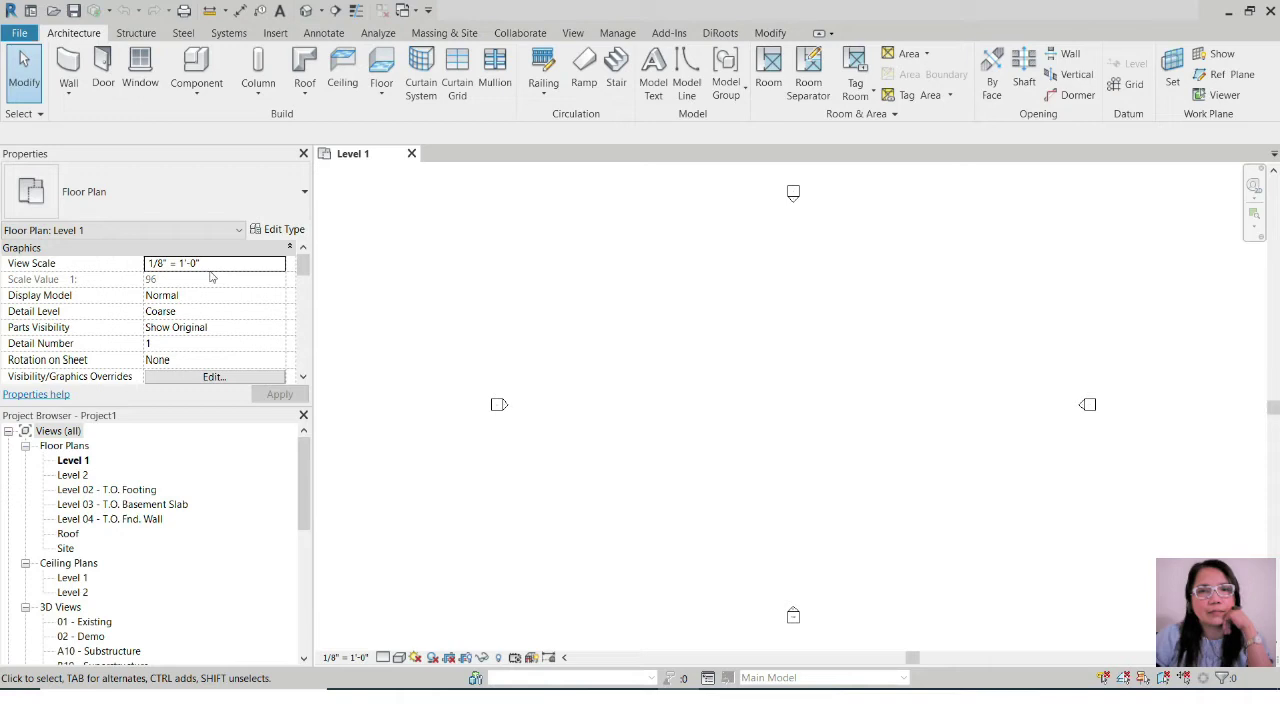
Step: In the Revit project, set the length units to meters with 2 decimal places
{"action": "key", "text": "u"}
{"action": "key", "text": "n"}
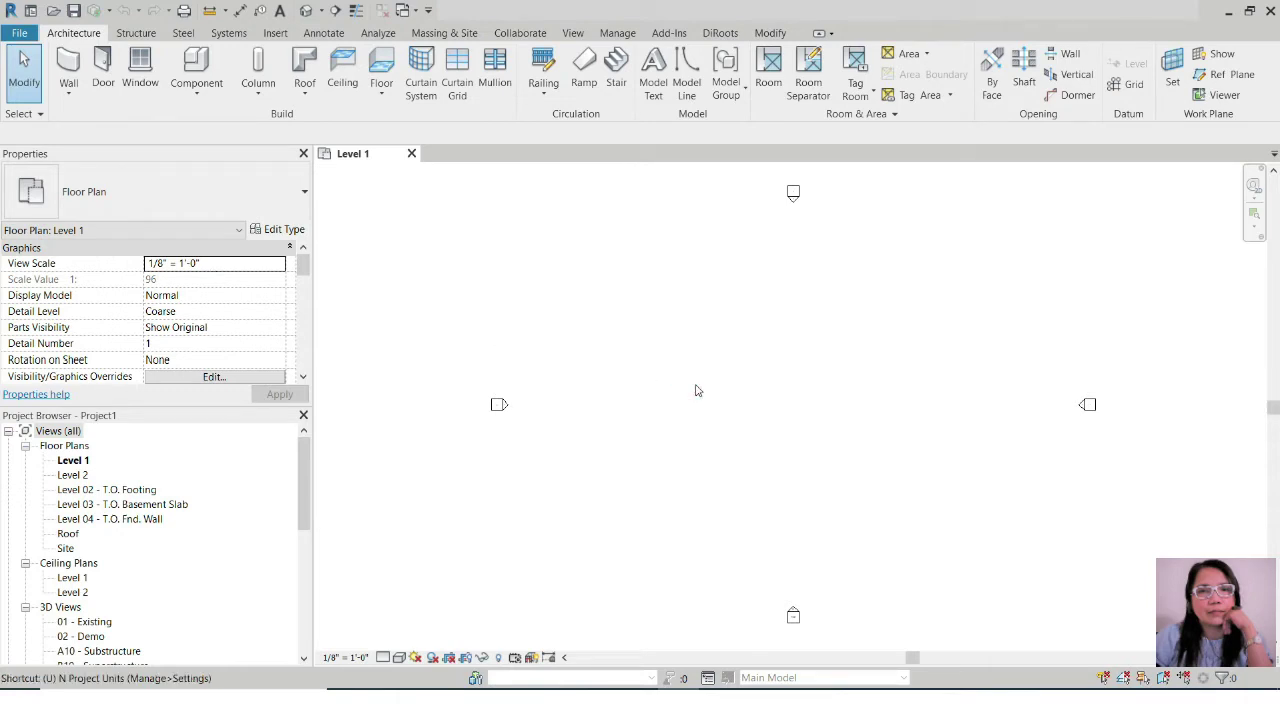
{"action": "left_click", "coordinate": [692, 234]}
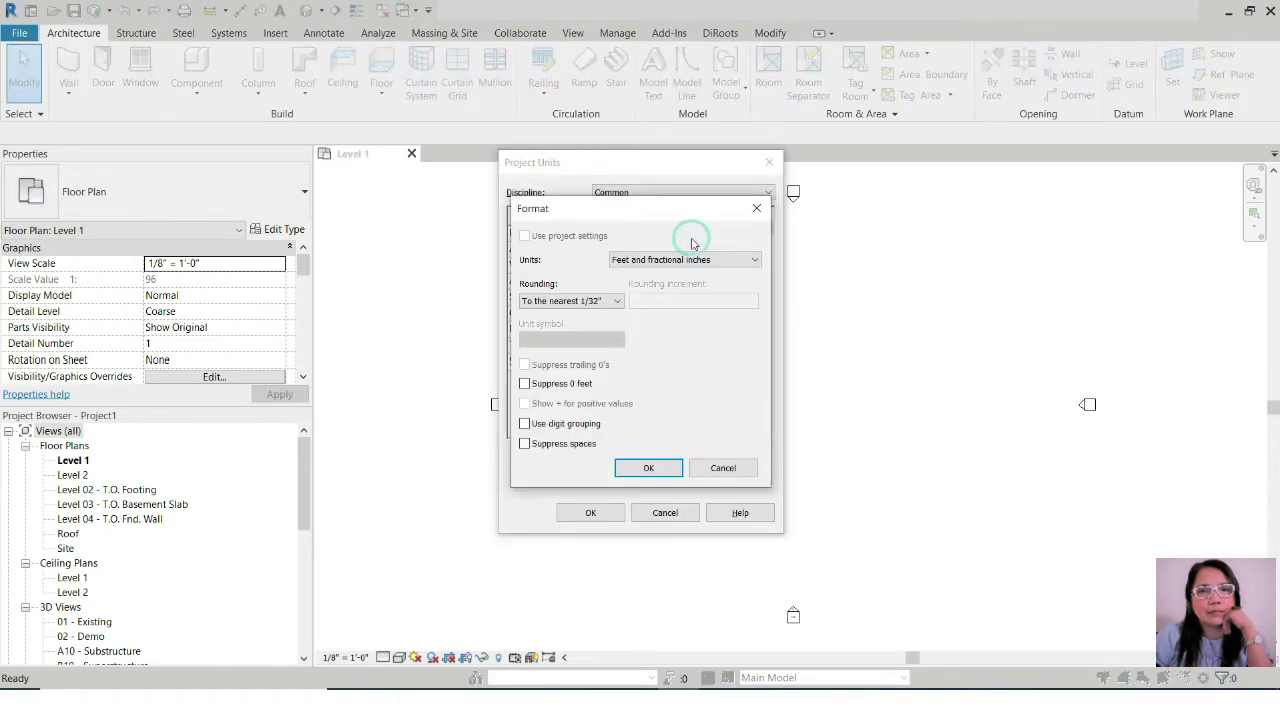
{"action": "left_click", "coordinate": [590, 301]}
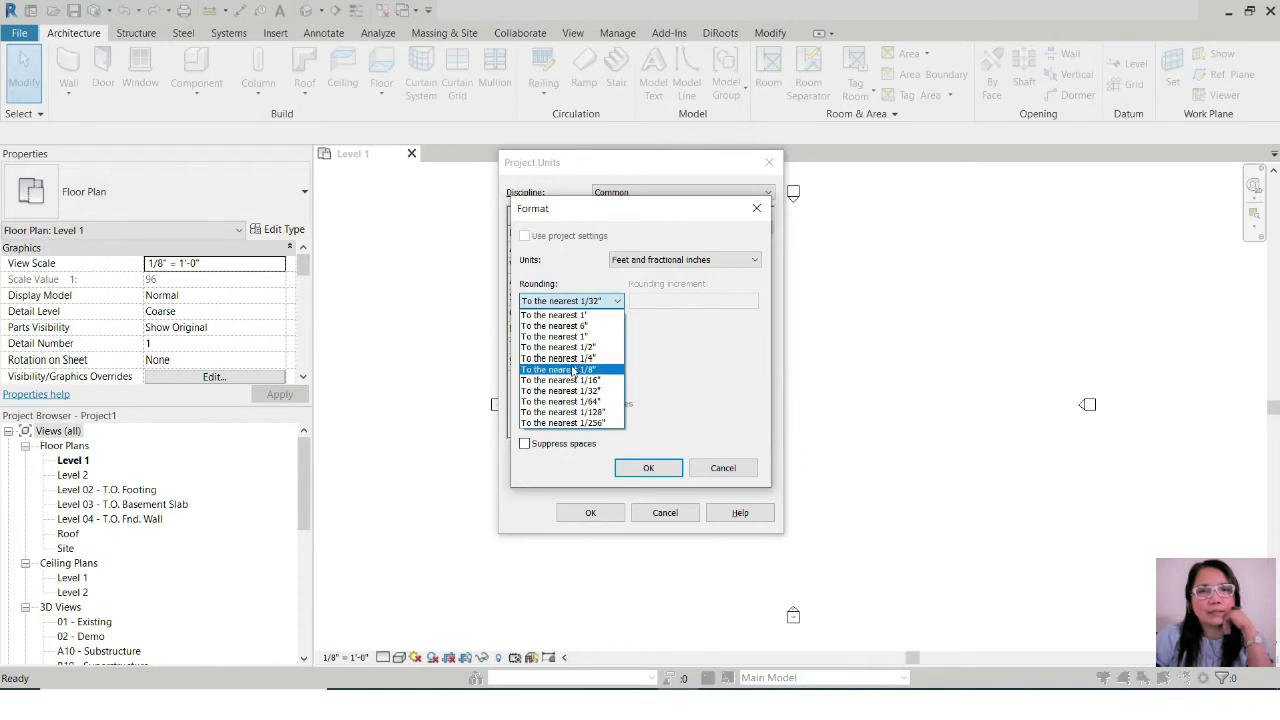
{"action": "left_click", "coordinate": [662, 262]}
{"action": "left_click", "coordinate": [664, 260]}
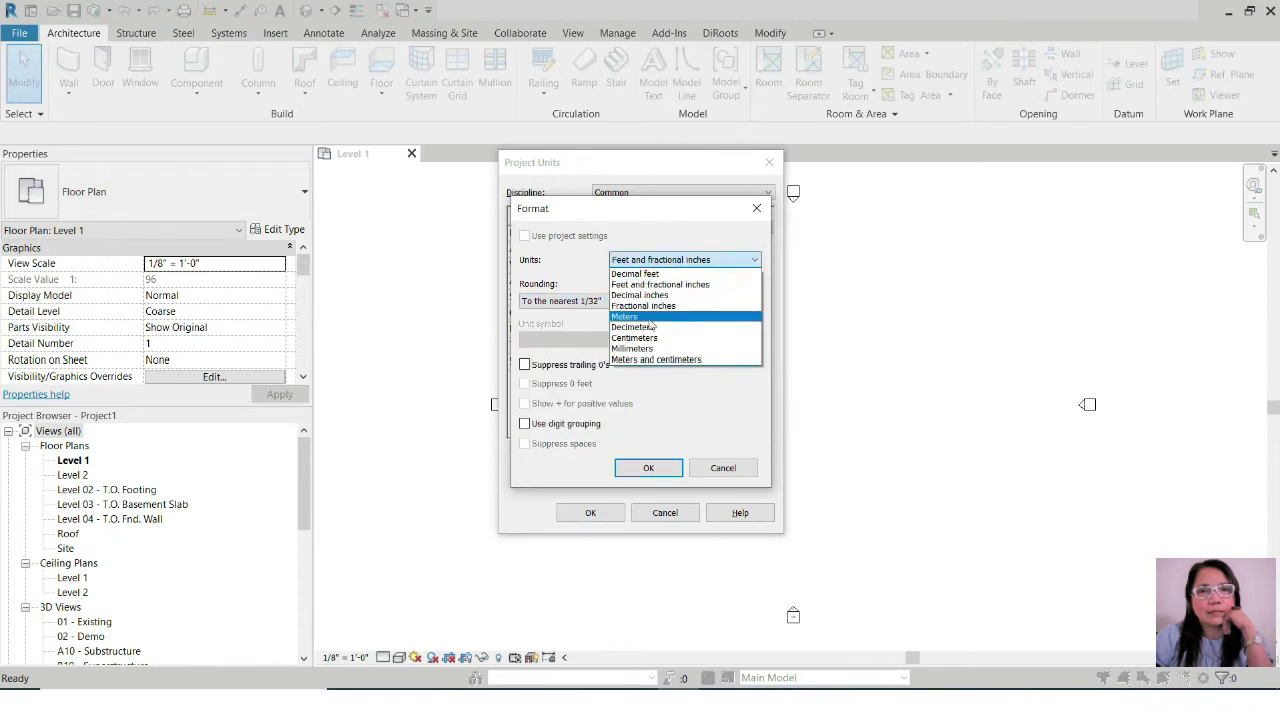
{"action": "left_click", "coordinate": [645, 316]}
{"action": "left_click", "coordinate": [600, 300]}
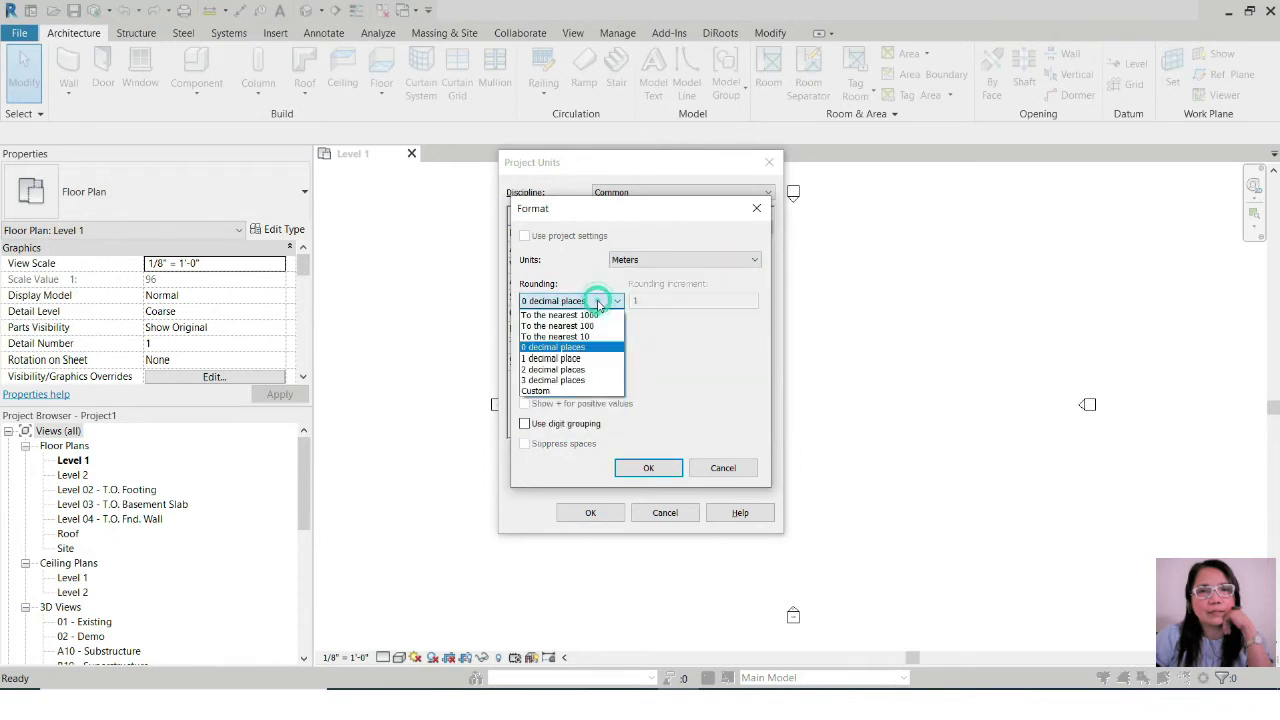
{"action": "left_click", "coordinate": [560, 369]}
{"action": "left_click", "coordinate": [648, 469]}
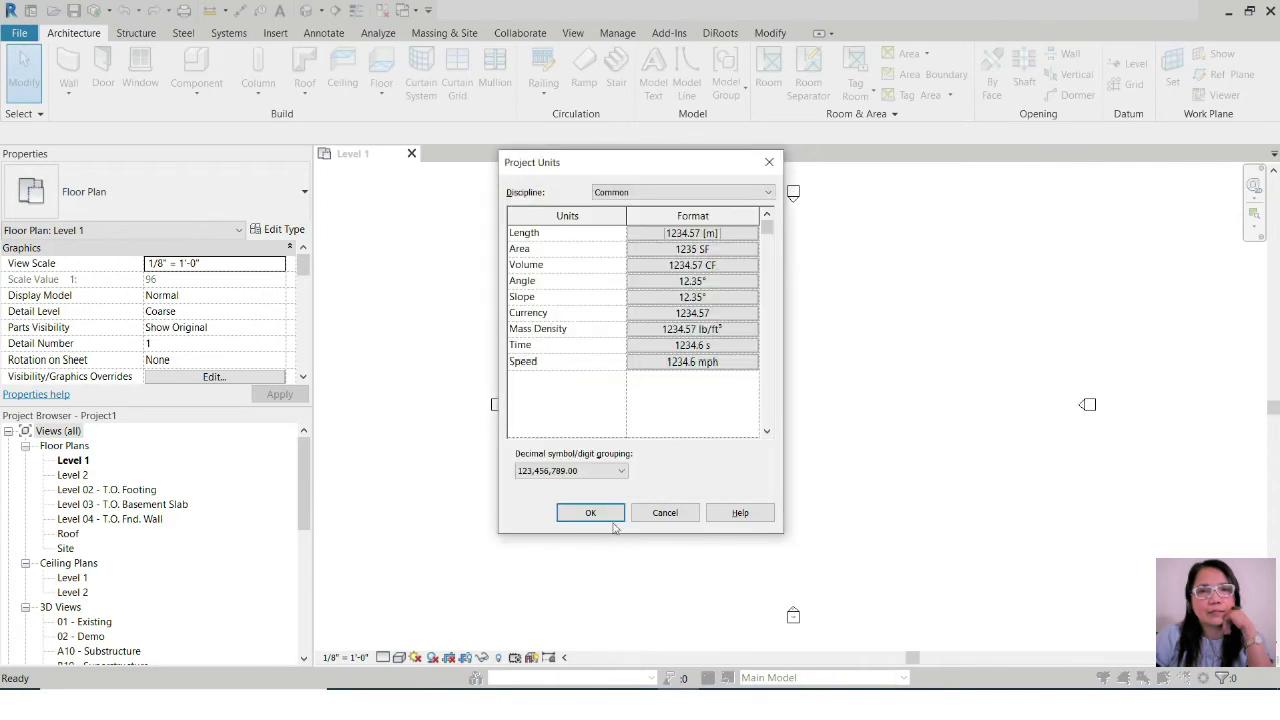
Step: Set the project's area units to square meters with 2 decimal places
{"action": "left_click", "coordinate": [729, 249]}
{"action": "left_click", "coordinate": [688, 259]}
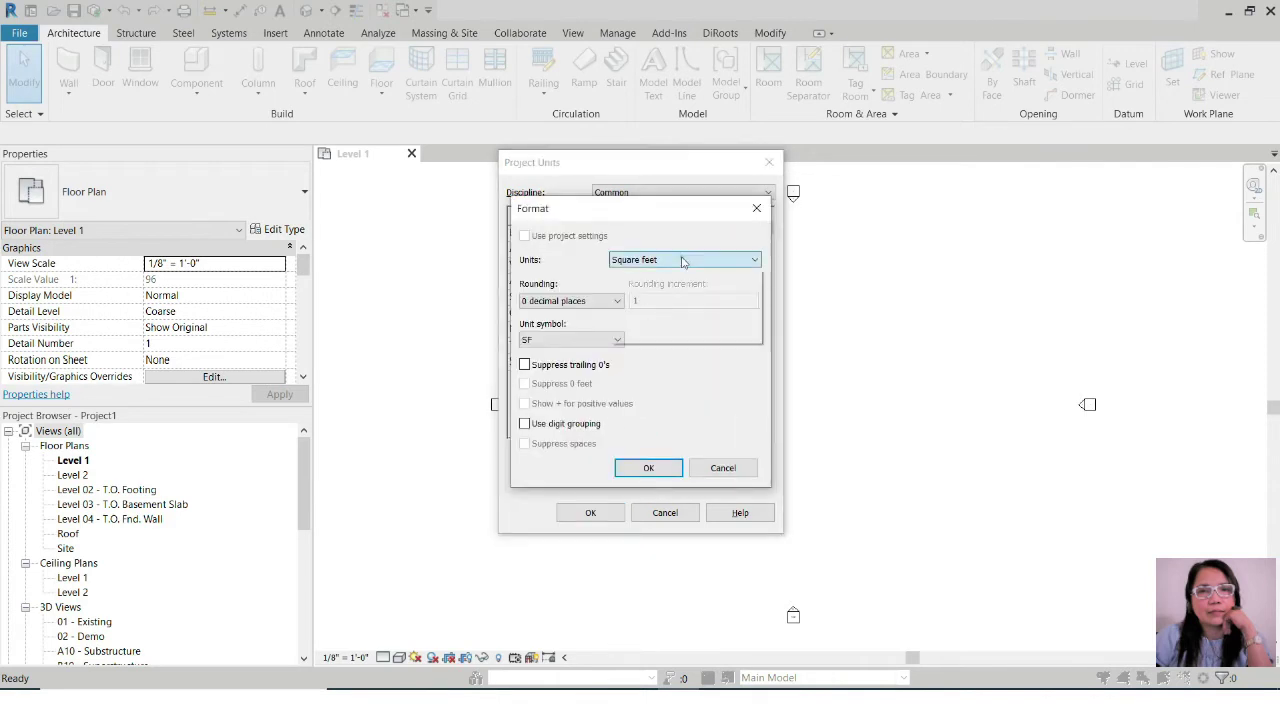
{"action": "left_click", "coordinate": [665, 288]}
{"action": "left_click", "coordinate": [595, 302]}
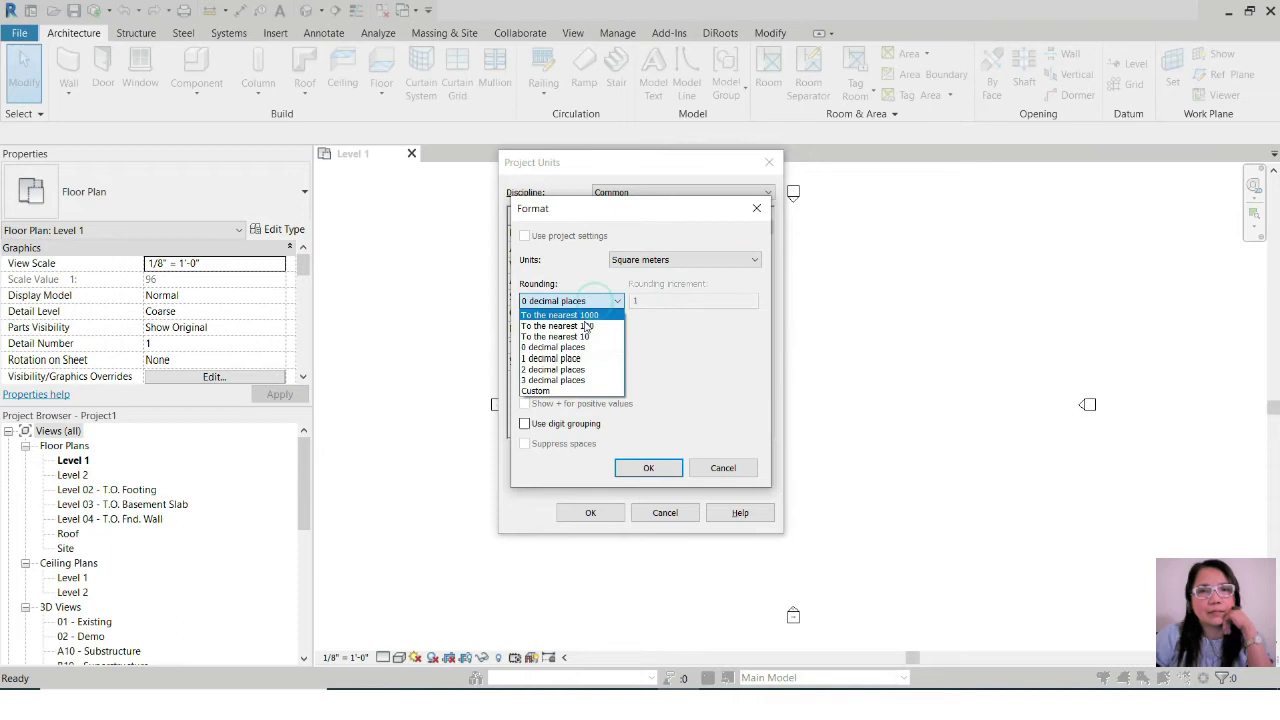
{"action": "left_click", "coordinate": [571, 377]}
{"action": "left_click", "coordinate": [633, 468]}
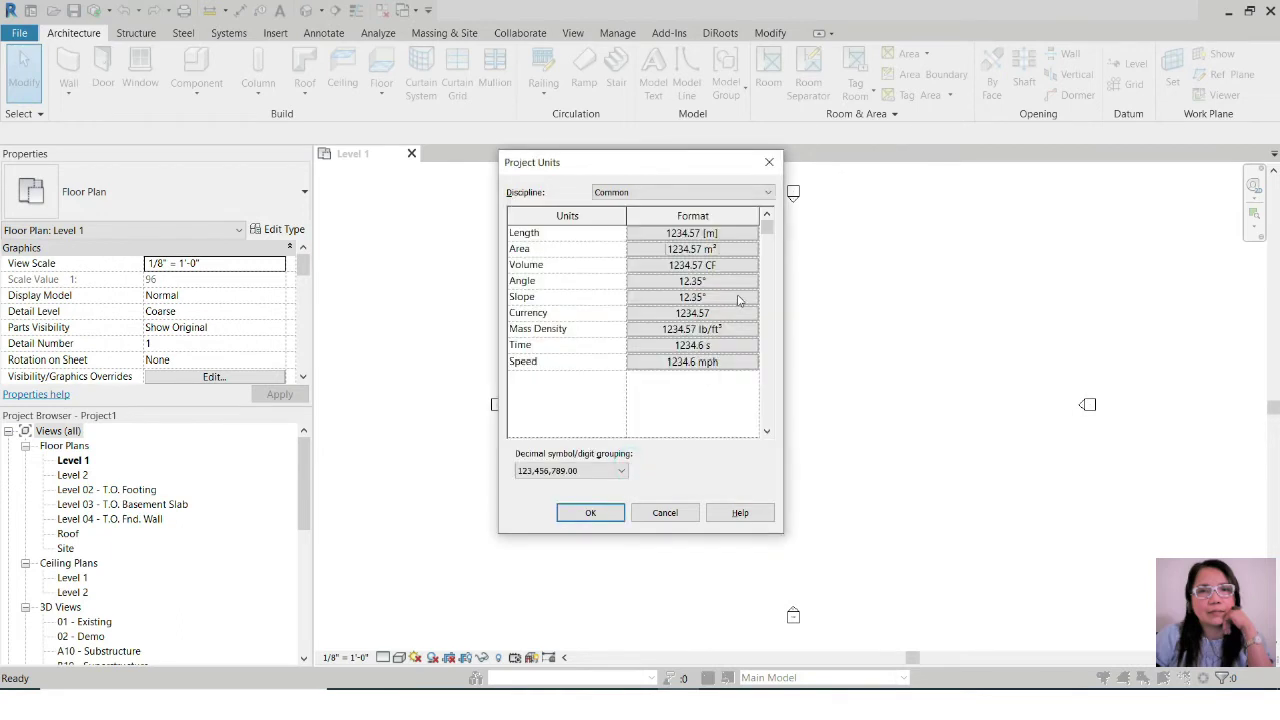
Step: Set the project's volume units to cubic meters and apply the project units
{"action": "left_click", "coordinate": [737, 267]}
{"action": "left_click", "coordinate": [665, 260]}
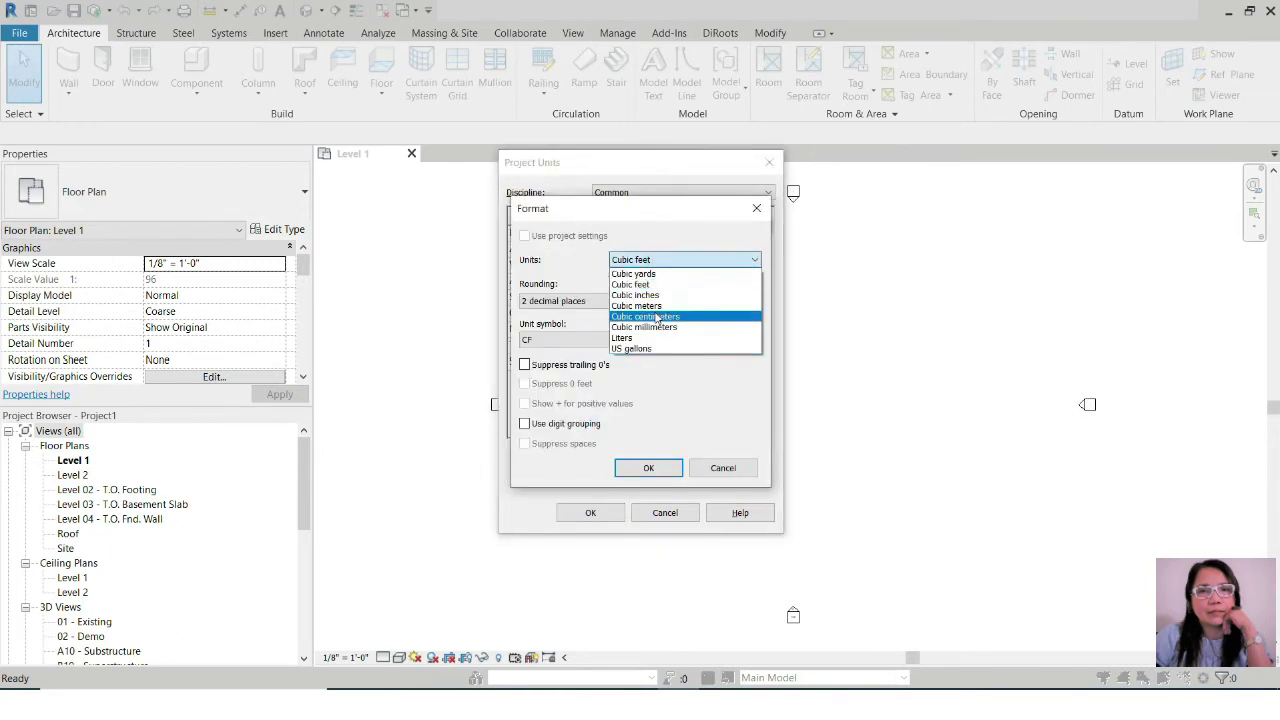
{"action": "left_click", "coordinate": [655, 305]}
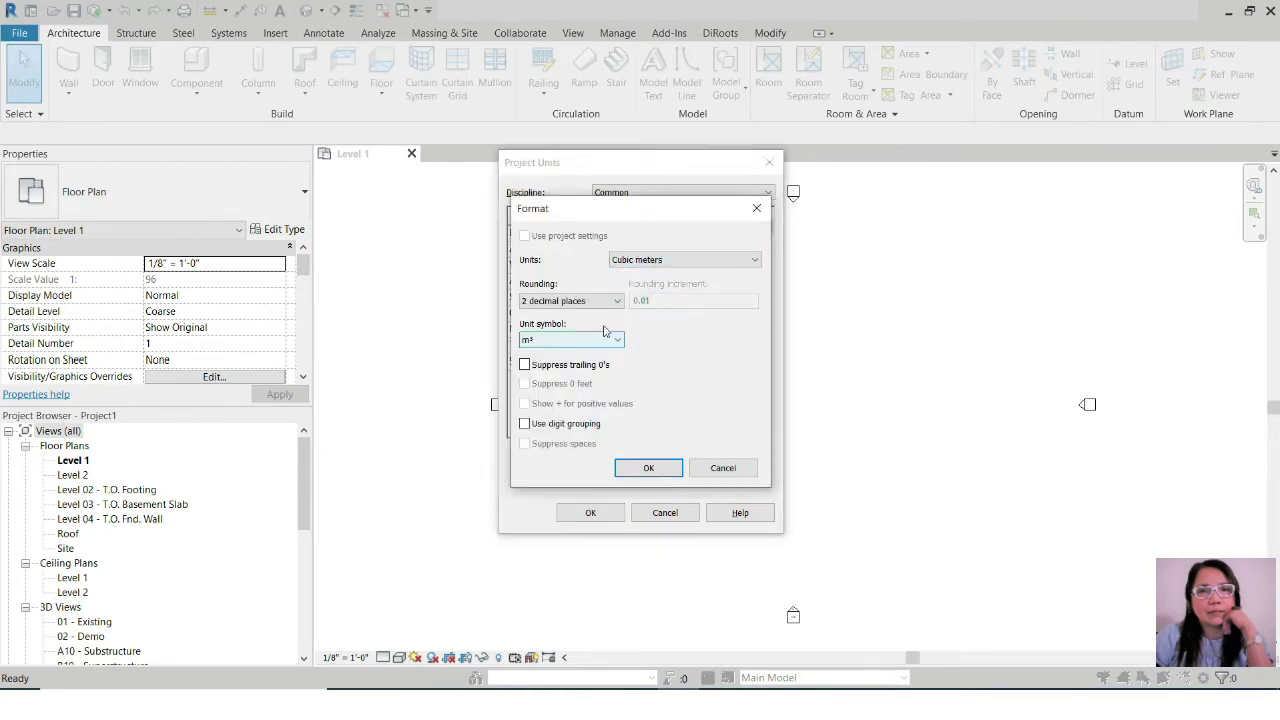
{"action": "left_click", "coordinate": [648, 468]}
{"action": "left_click", "coordinate": [590, 591]}
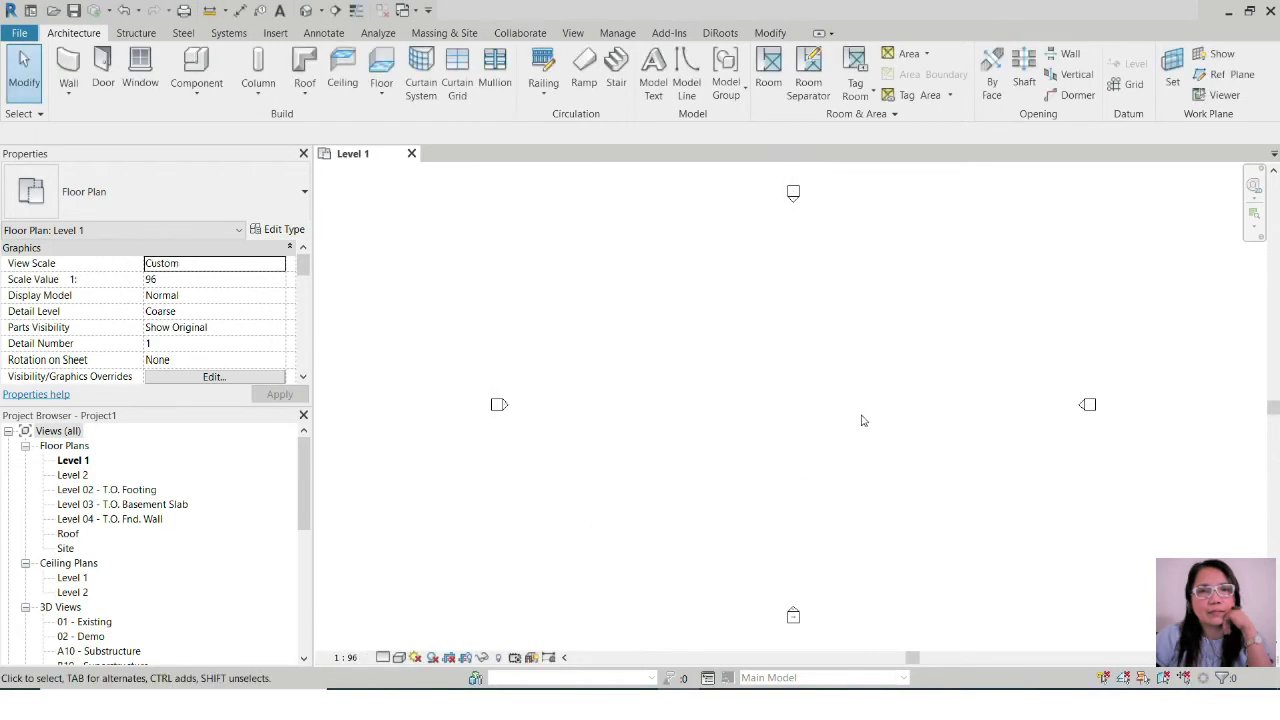
Step: Hide the Elevations annotation category in the Level 1 floor plan through its visibility/graphic overrides
{"action": "scroll", "coordinate": [598, 332], "scroll_direction": "down", "scroll_amount": 2}
{"action": "key", "text": "v"}
{"action": "key", "text": "g"}
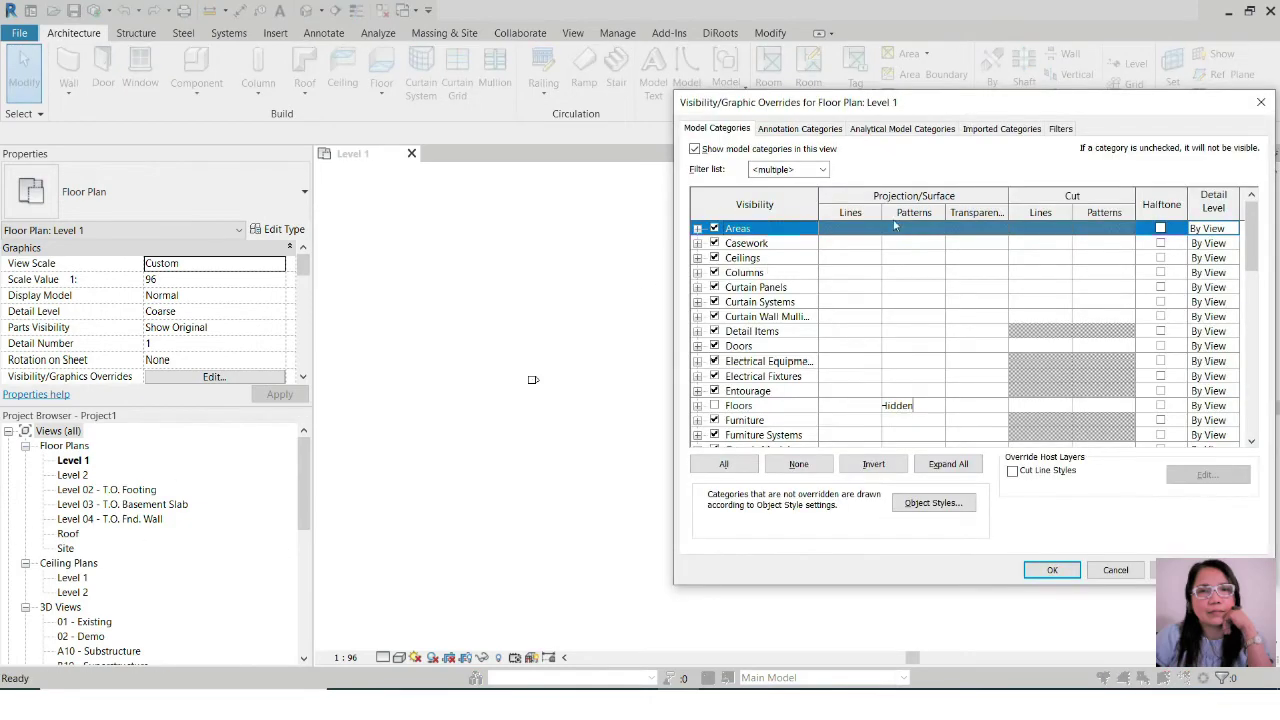
{"action": "scroll", "coordinate": [786, 341], "scroll_direction": "down", "scroll_amount": 3}
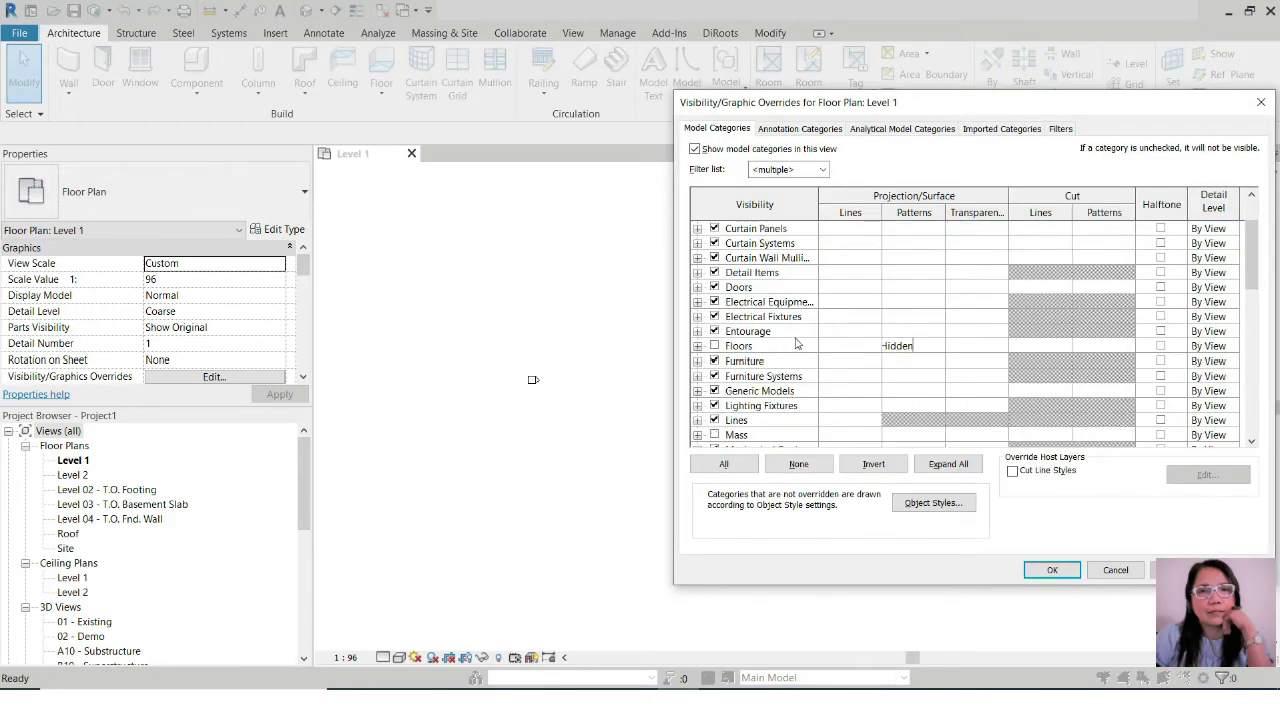
{"action": "left_click", "coordinate": [800, 129]}
{"action": "left_click", "coordinate": [782, 333]}
{"action": "key", "text": "e"}
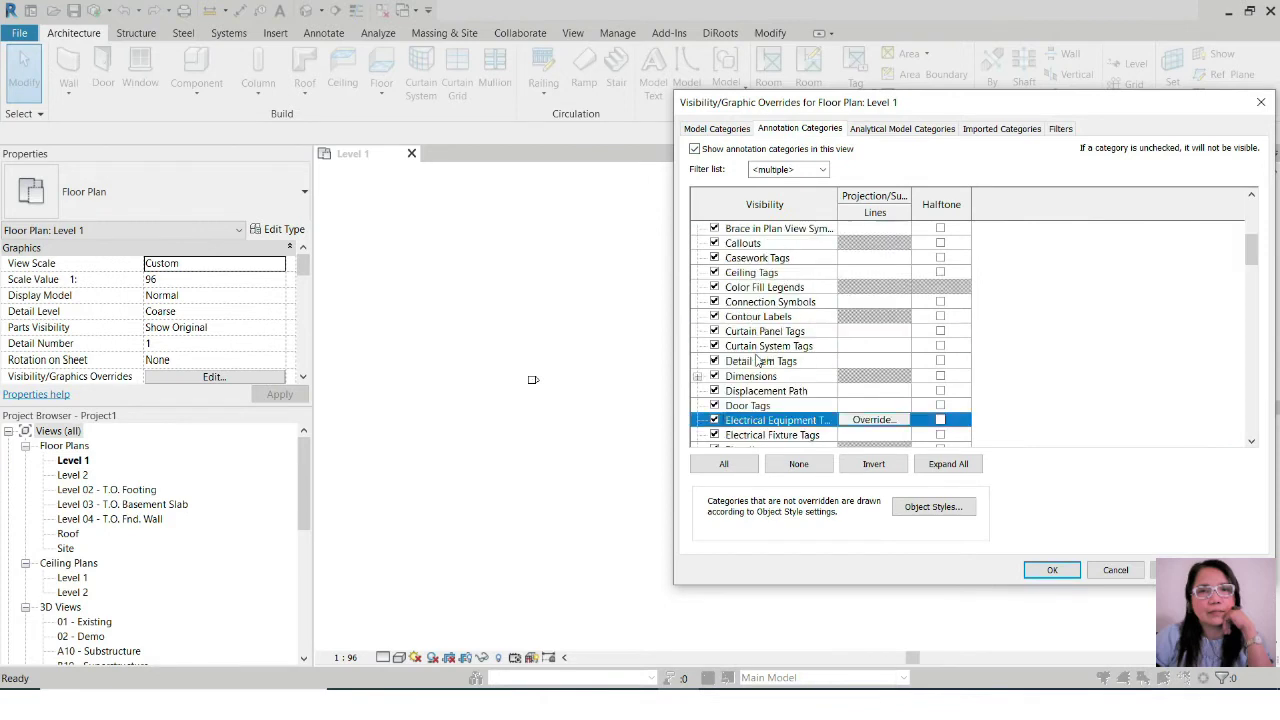
{"action": "scroll", "coordinate": [758, 360], "scroll_direction": "down", "scroll_amount": 1}
{"action": "left_click", "coordinate": [724, 412]}
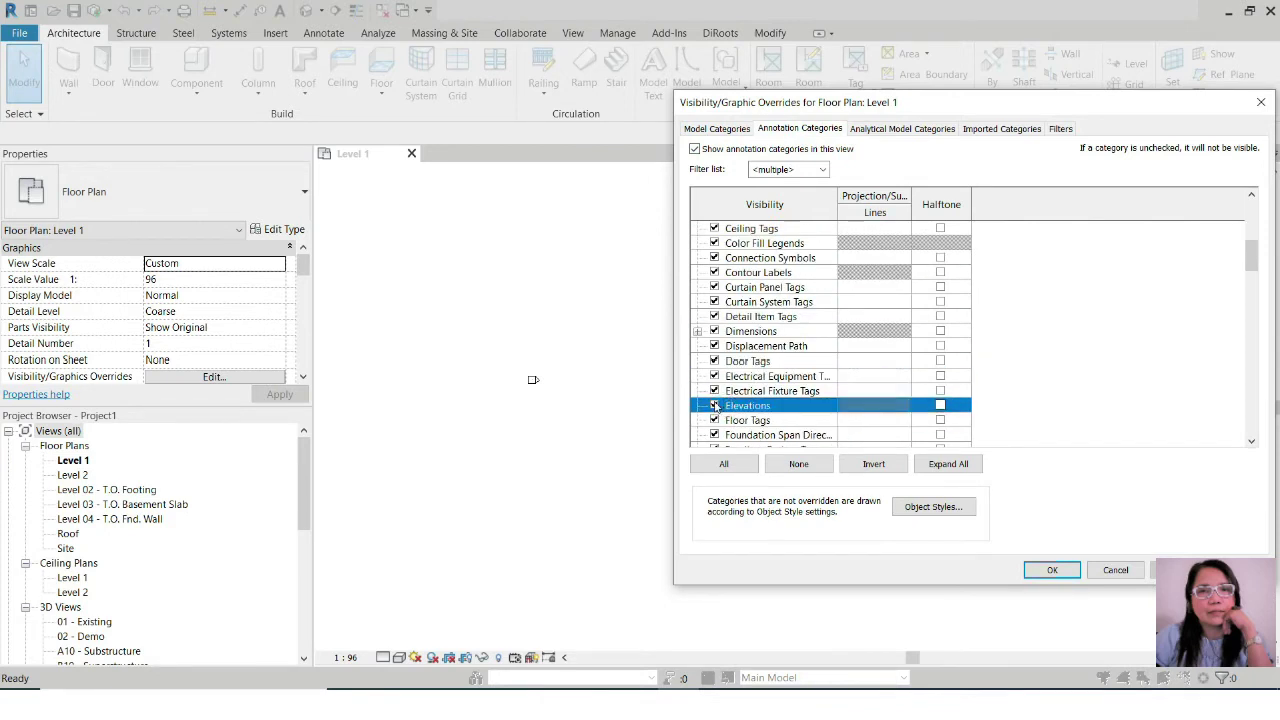
{"action": "left_click", "coordinate": [696, 391]}
{"action": "left_click", "coordinate": [714, 405]}
{"action": "left_click", "coordinate": [1052, 569]}
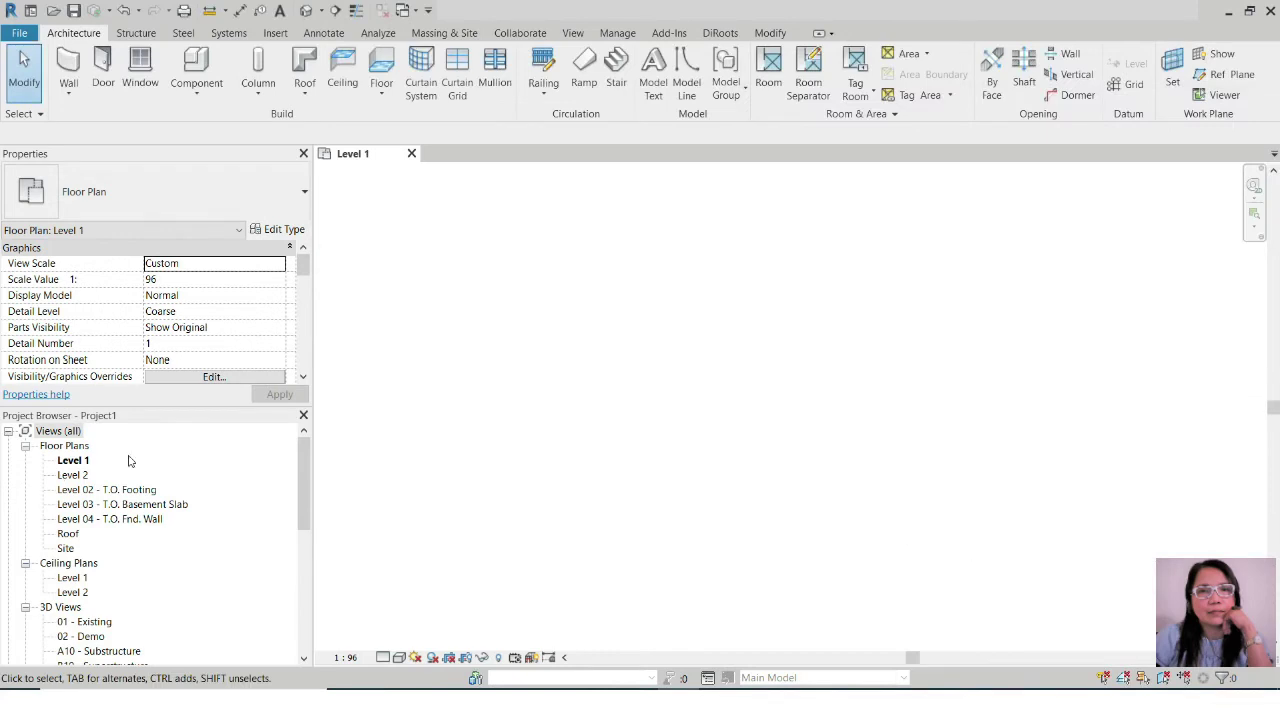
Step: Check the project base point's coordinates in the Site plan, and return to the Level 1 floor plan
{"action": "double_click", "coordinate": [68, 548]}
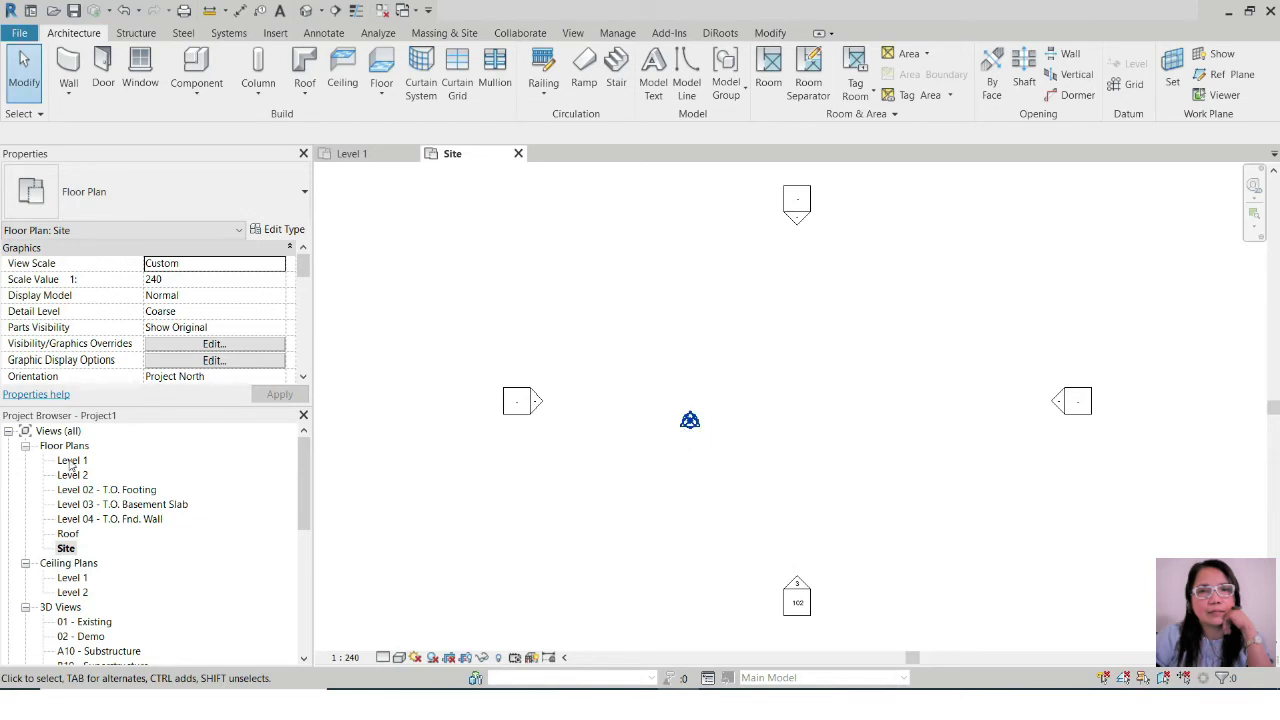
{"action": "left_click", "coordinate": [690, 420]}
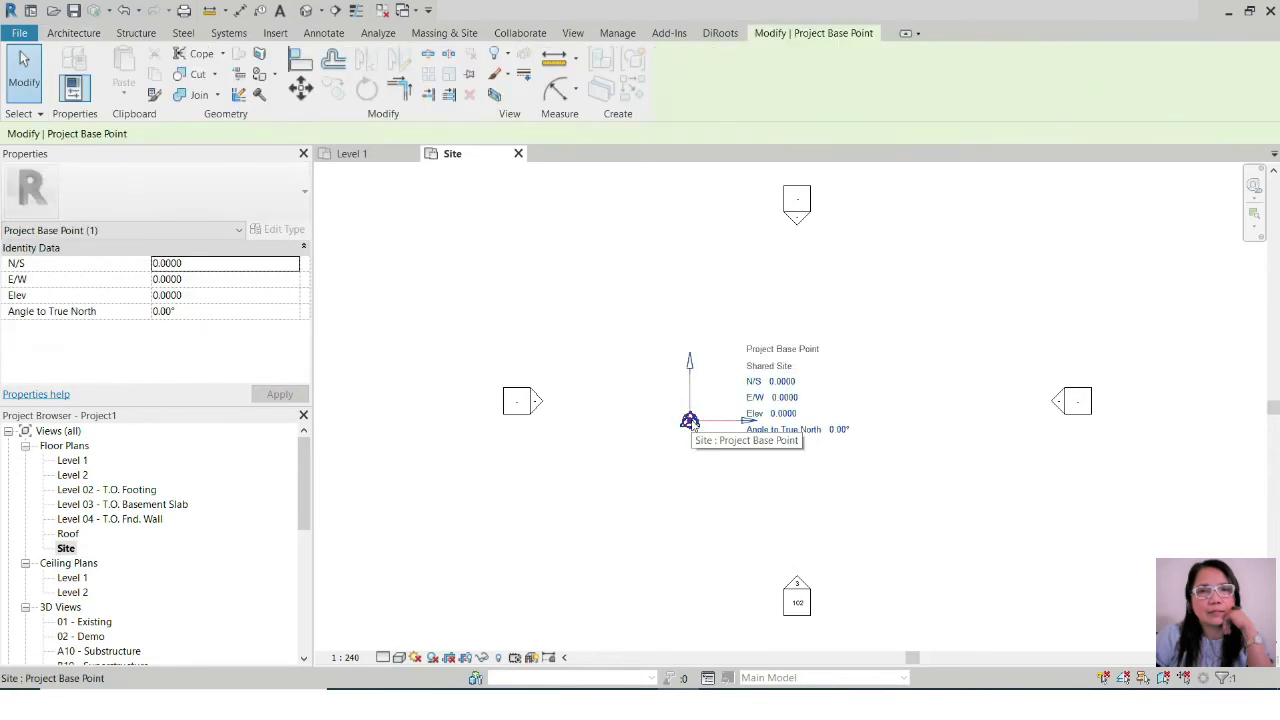
{"action": "left_click", "coordinate": [709, 489]}
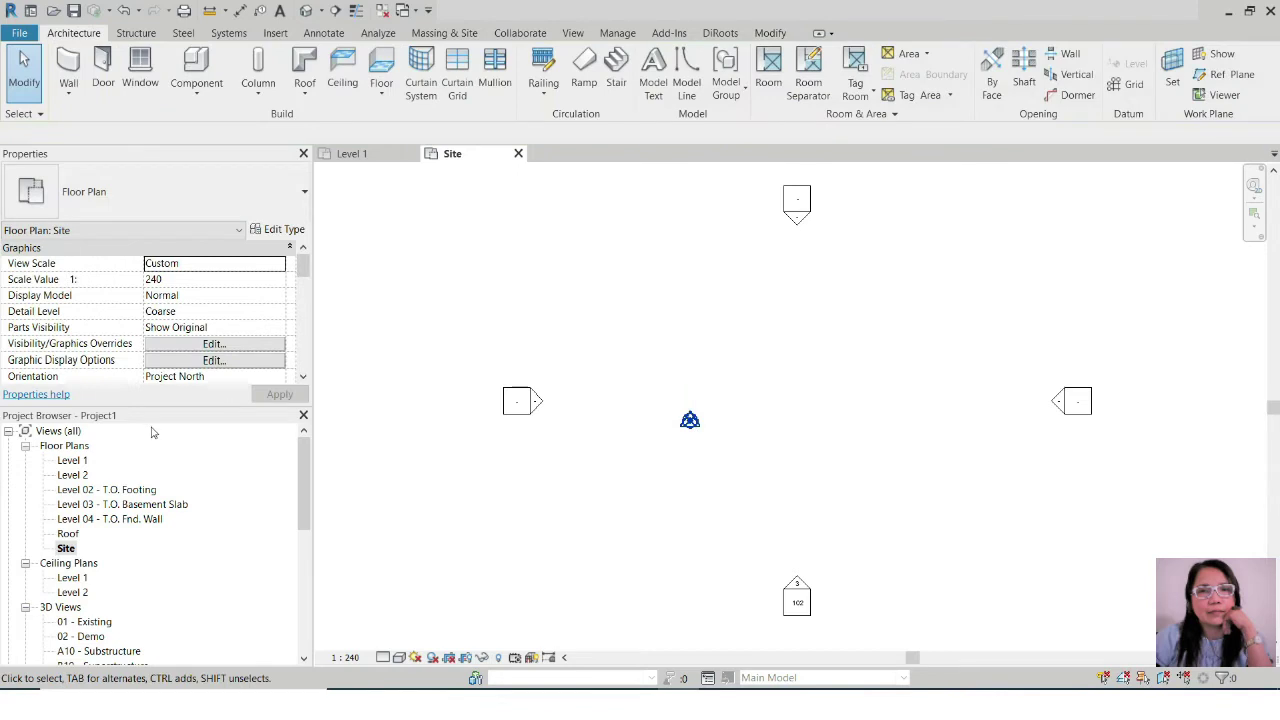
{"action": "double_click", "coordinate": [78, 461]}
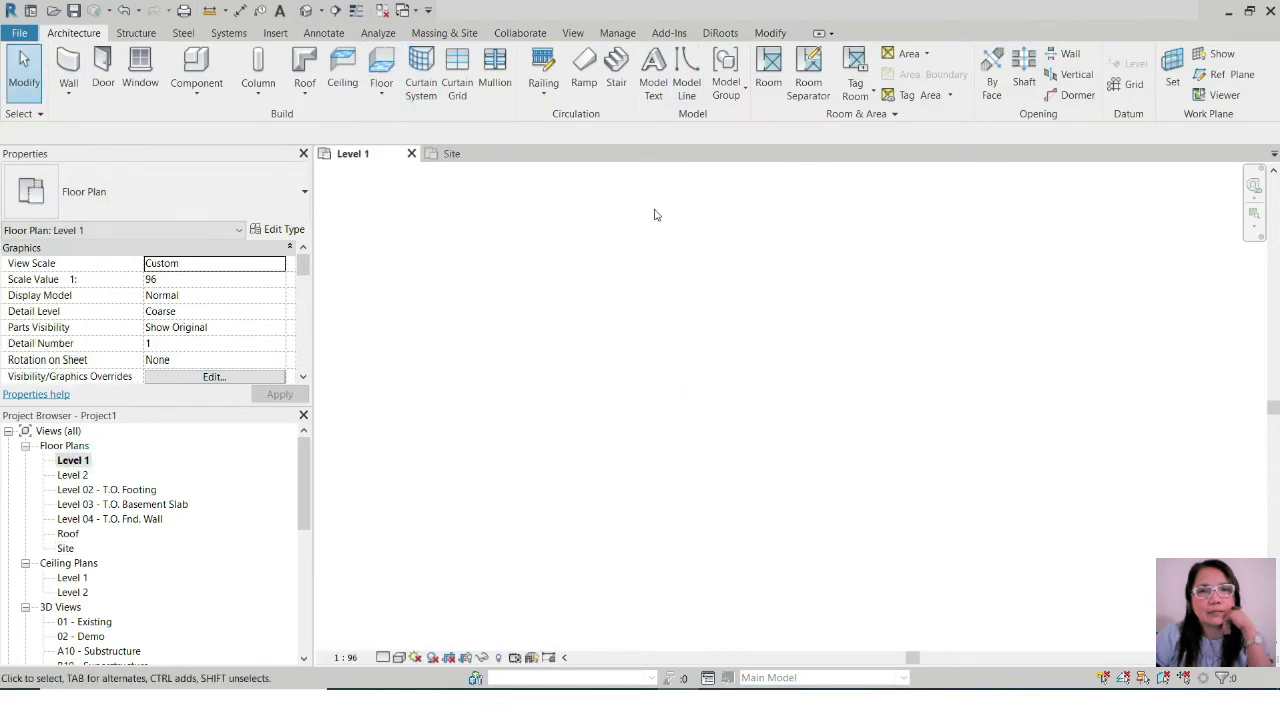
Step: Link the CAD file Rose_Grd Flr_20201107.dwg from Downloads into the Level 1 plan, current view only, positioned Auto - Origin to Internal Origin
{"action": "left_click", "coordinate": [273, 33]}
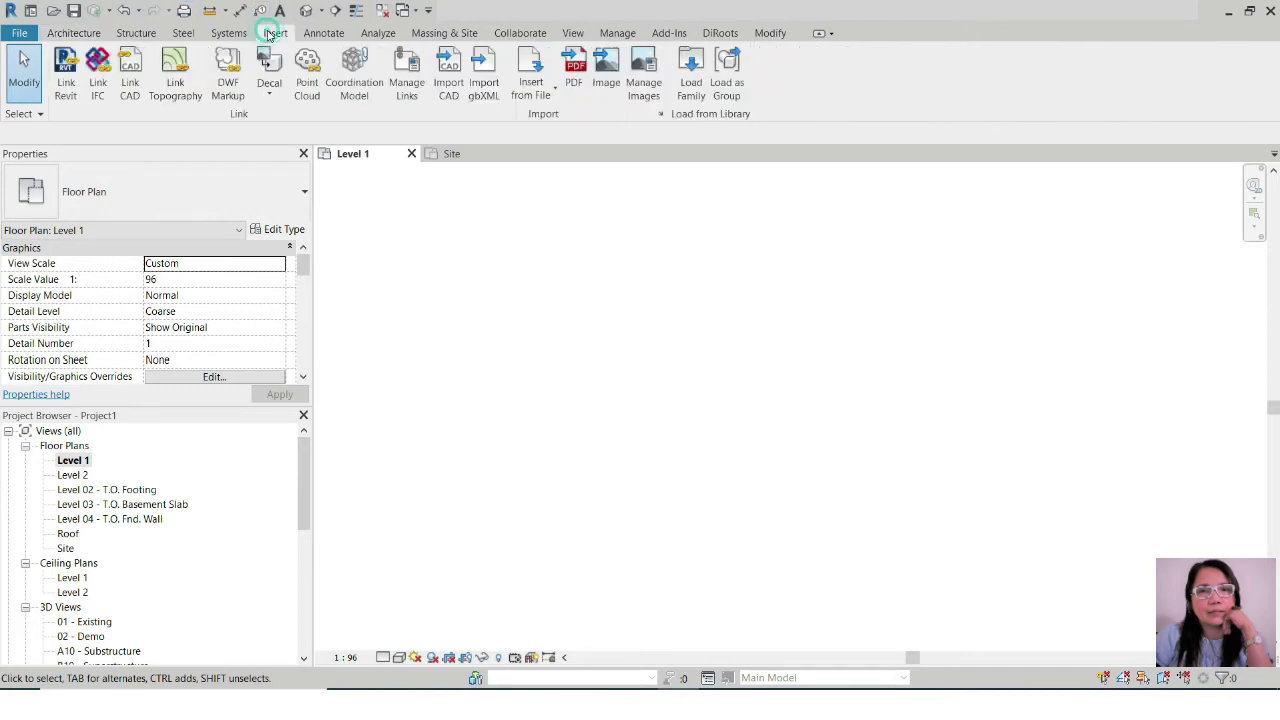
{"action": "left_click", "coordinate": [129, 82]}
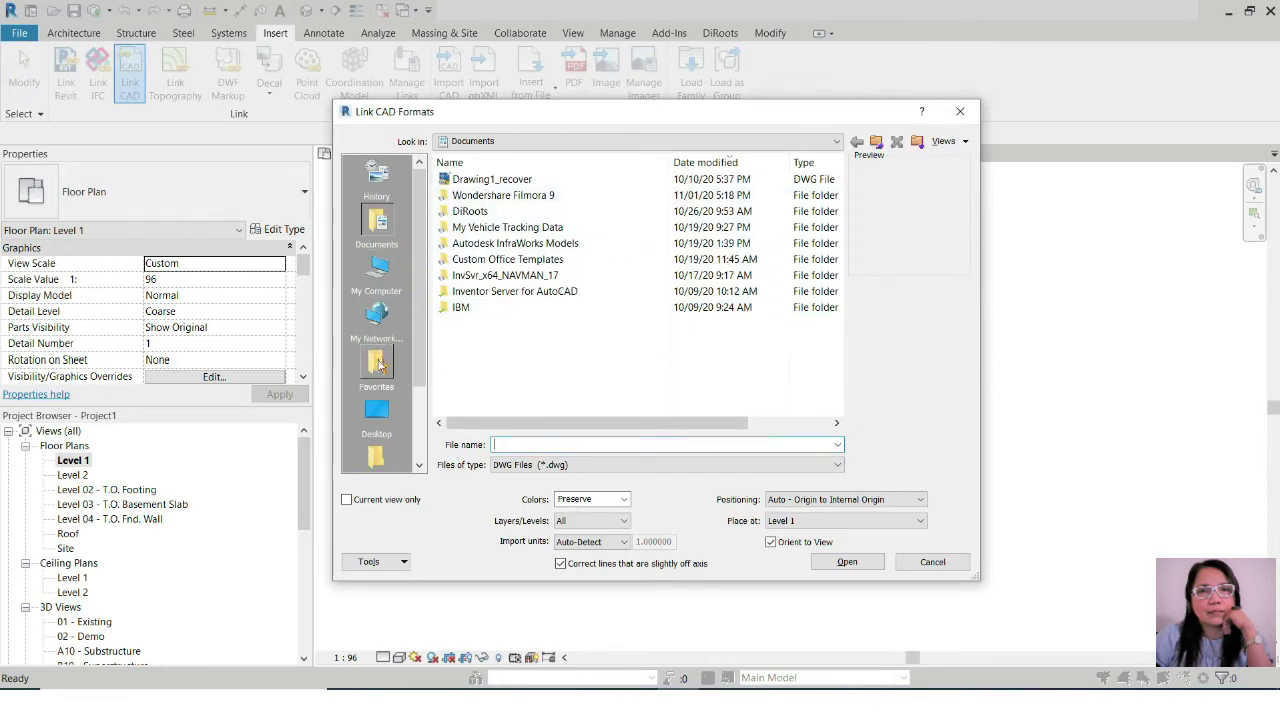
{"action": "left_click", "coordinate": [376, 415]}
{"action": "double_click", "coordinate": [468, 243]}
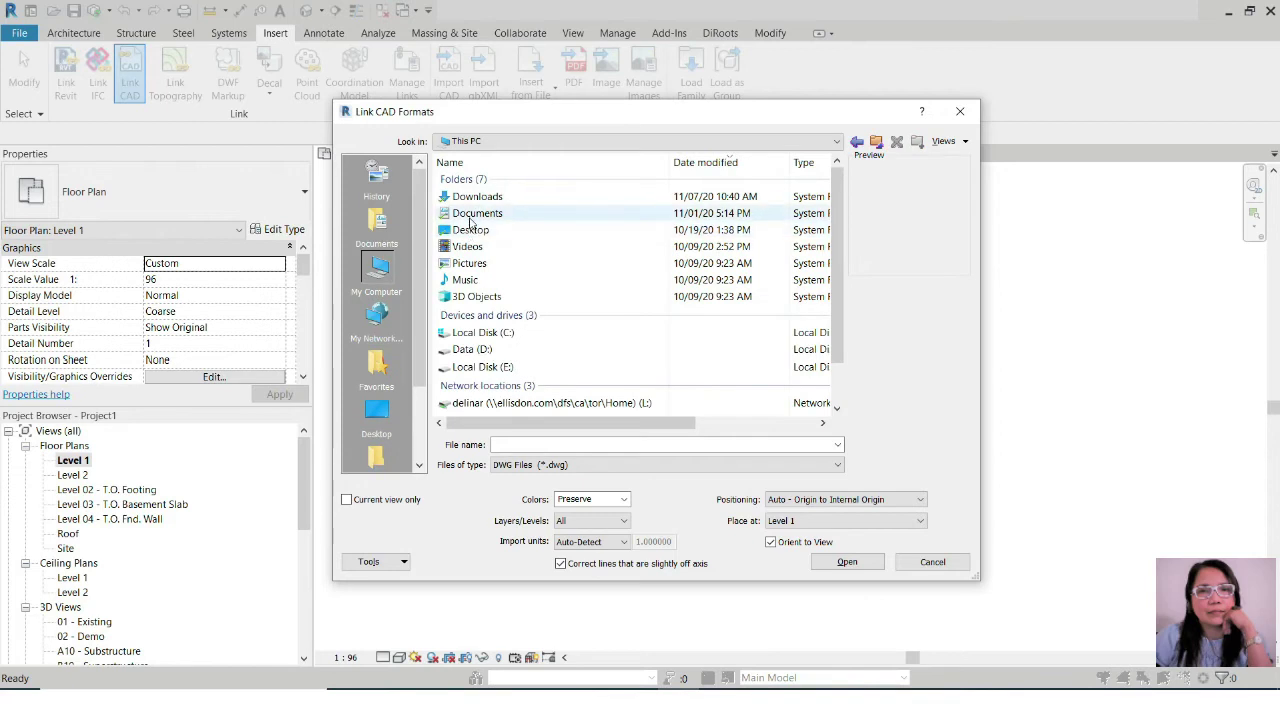
{"action": "double_click", "coordinate": [478, 197]}
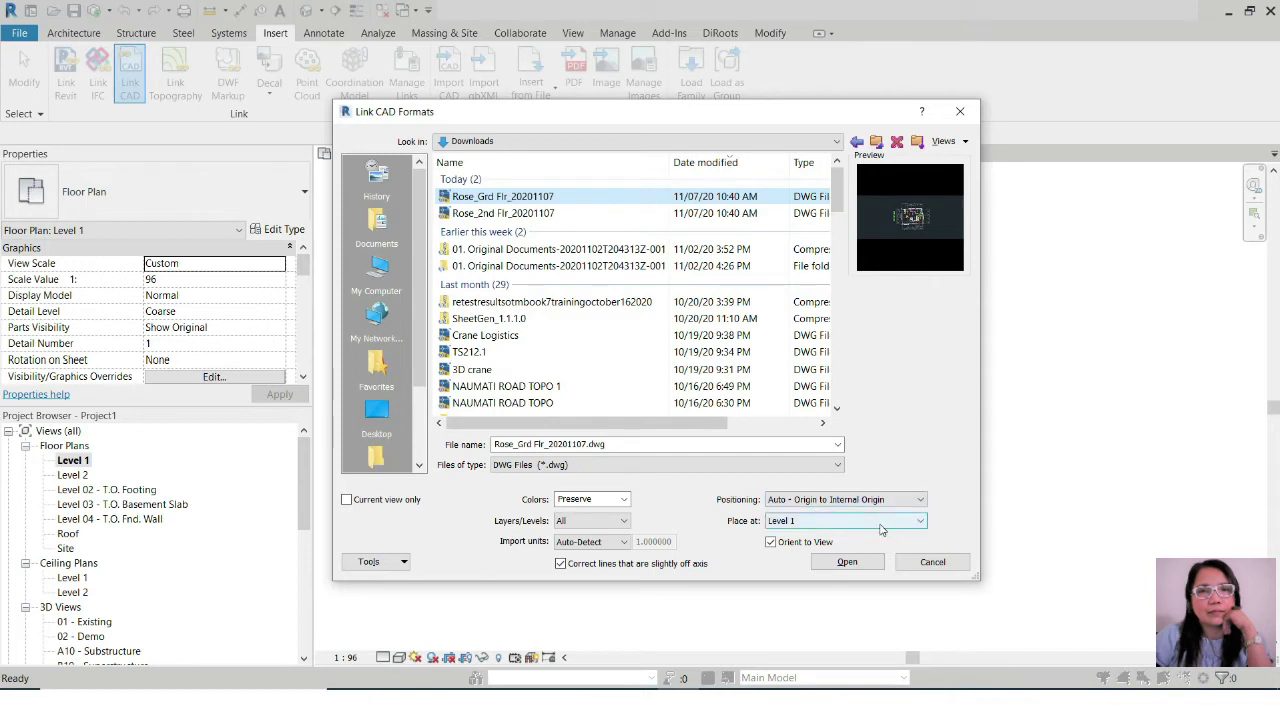
{"action": "left_click", "coordinate": [346, 499]}
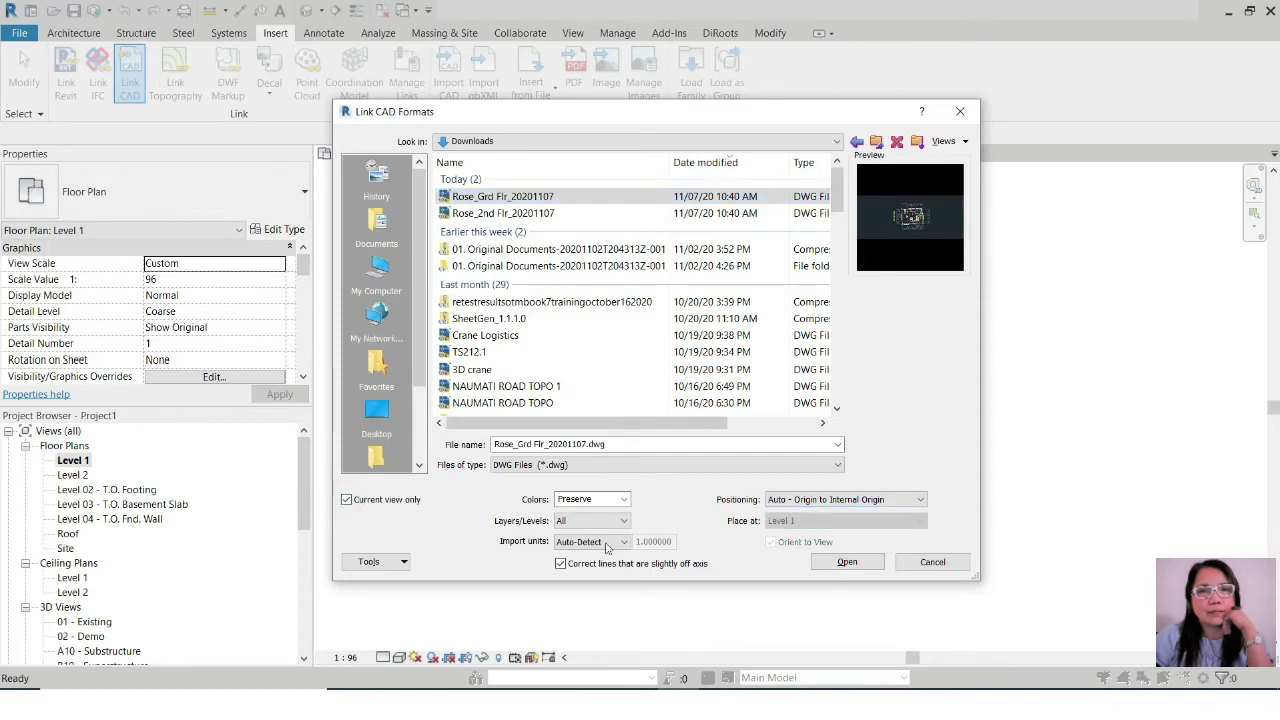
{"action": "left_click", "coordinate": [845, 563]}
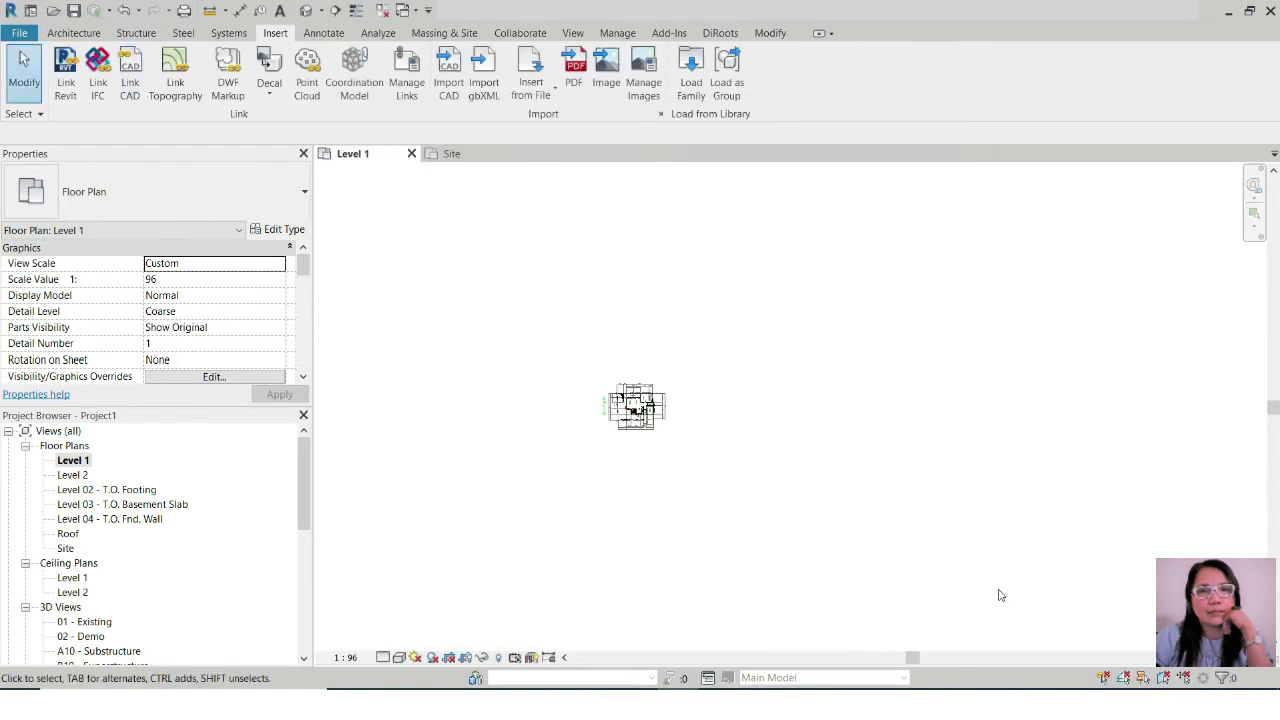
{"action": "key", "text": "z"}
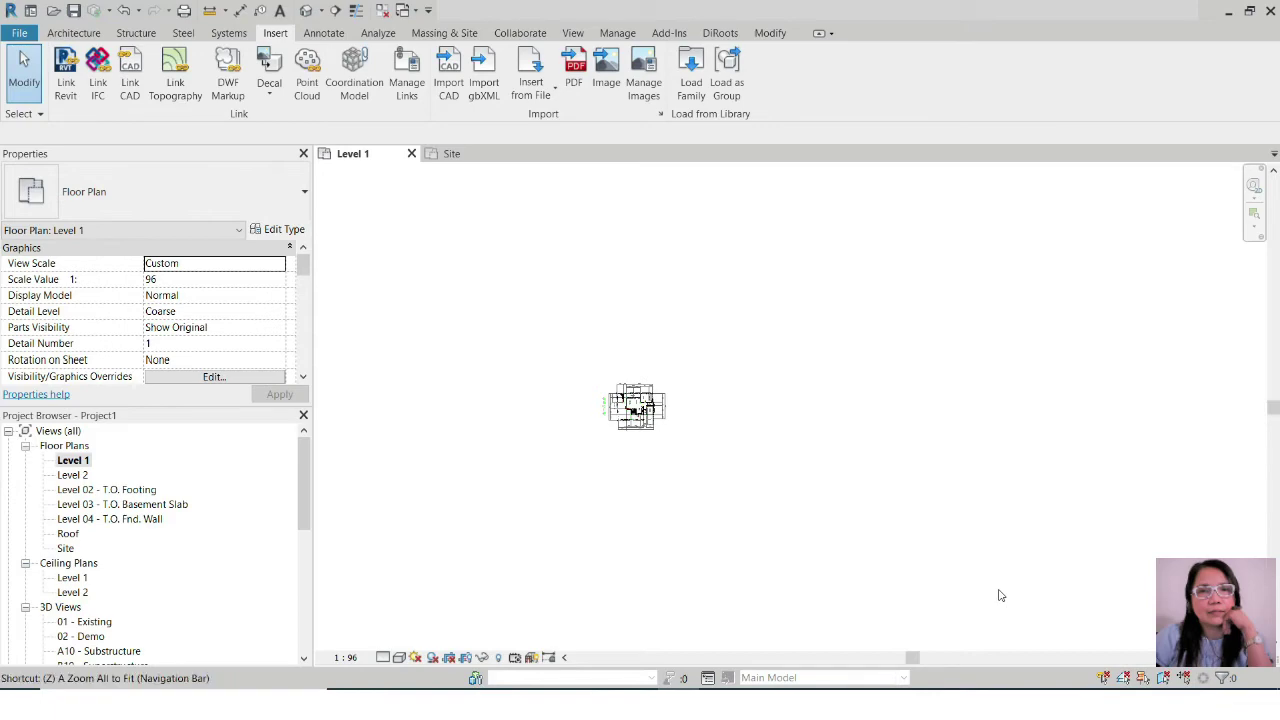
{"action": "key", "text": "a"}
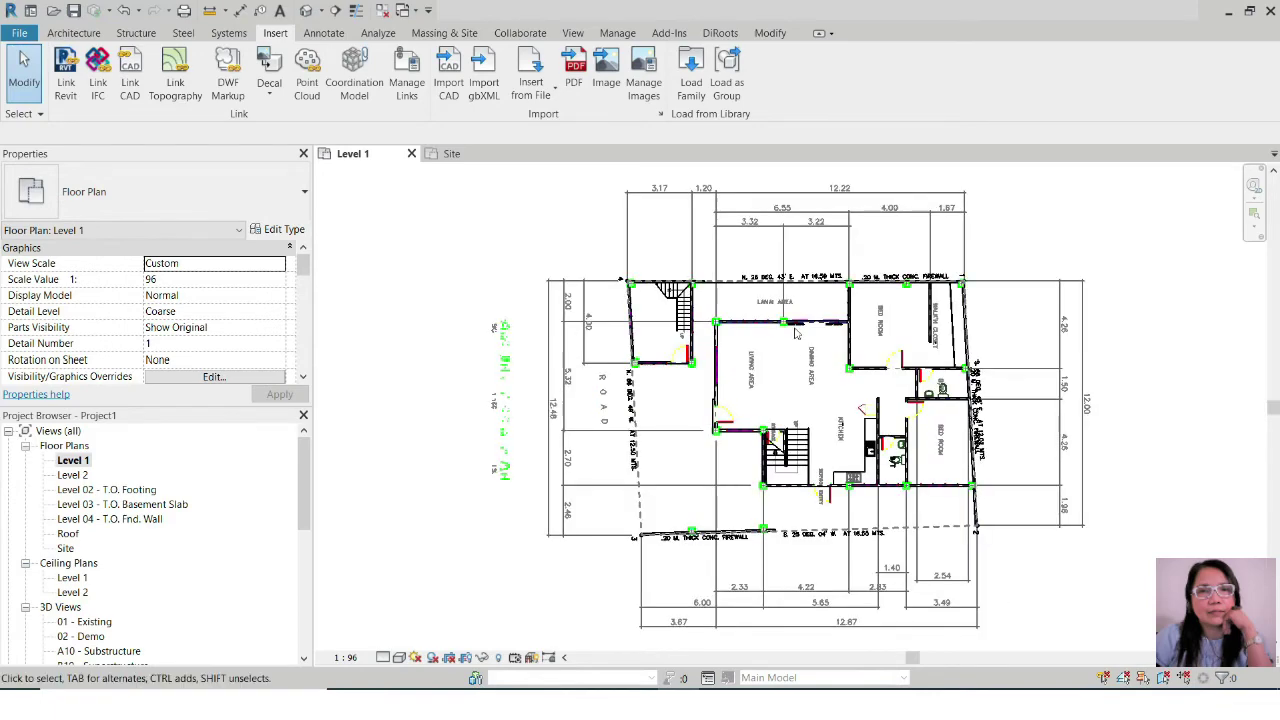
Step: Inspect the linked ground floor plan with thin lines switched on, and restore the normal line weight display
{"action": "scroll", "coordinate": [747, 316], "scroll_direction": "up", "scroll_amount": 5}
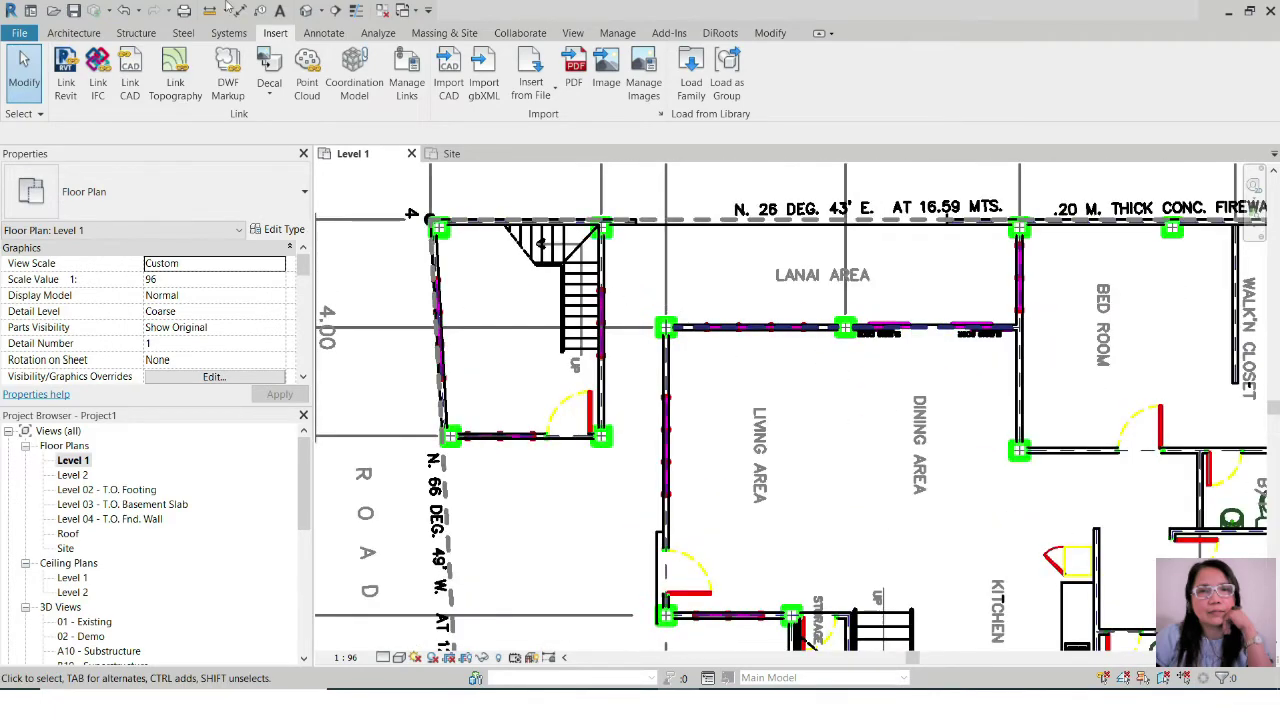
{"action": "left_click", "coordinate": [357, 10]}
{"action": "scroll", "coordinate": [643, 352], "scroll_direction": "down", "scroll_amount": 5}
{"action": "scroll", "coordinate": [438, 383], "scroll_direction": "up", "scroll_amount": 3}
{"action": "scroll", "coordinate": [790, 430], "scroll_direction": "down", "scroll_amount": 4}
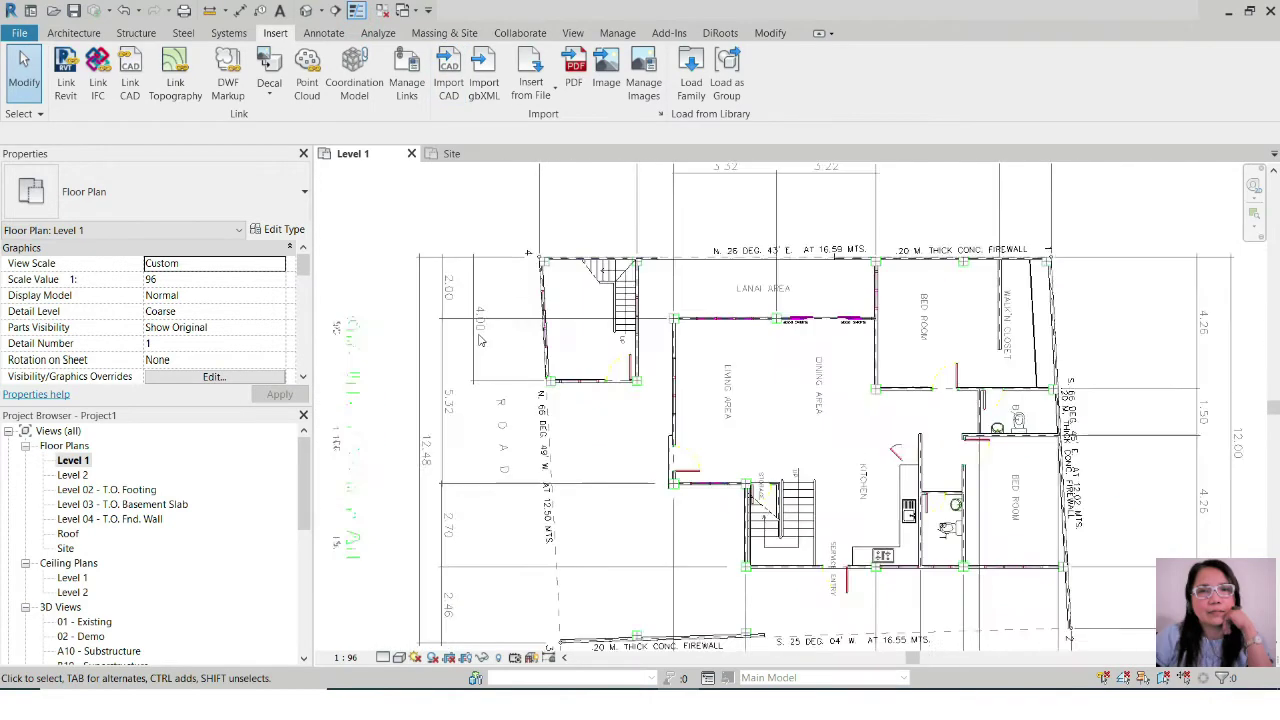
{"action": "scroll", "coordinate": [593, 333], "scroll_direction": "up", "scroll_amount": 2}
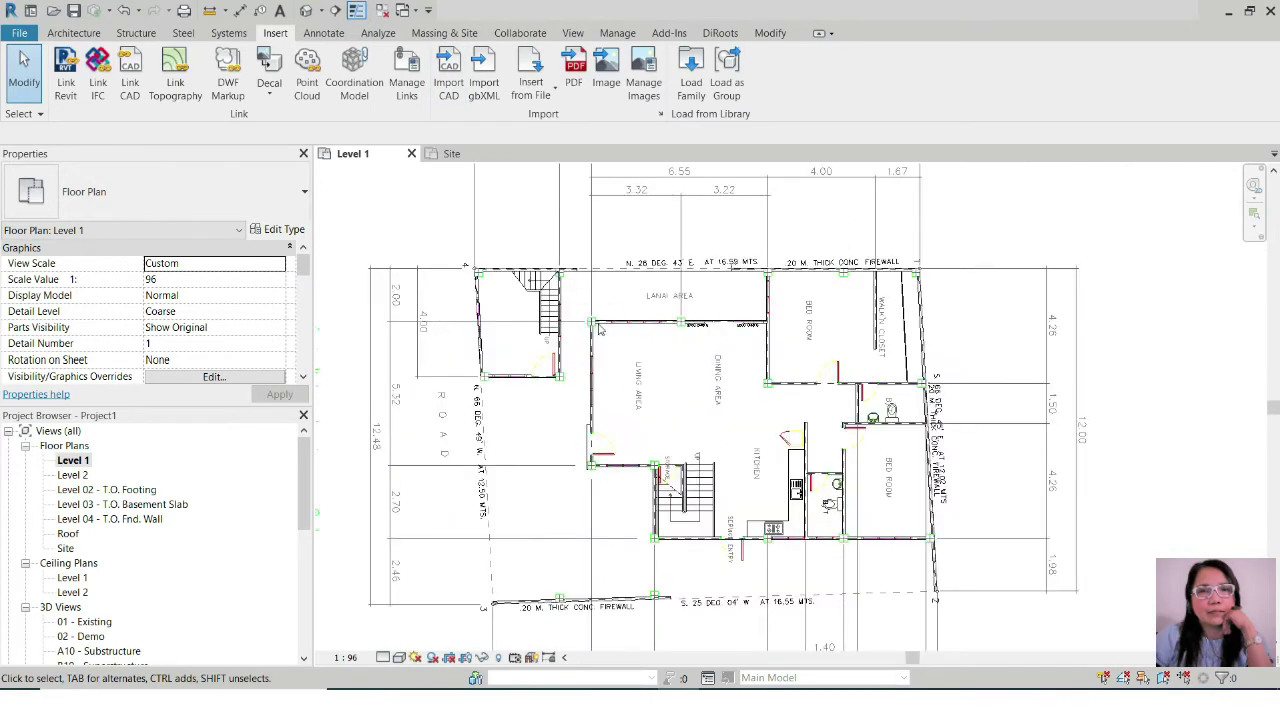
{"action": "left_click", "coordinate": [357, 10]}
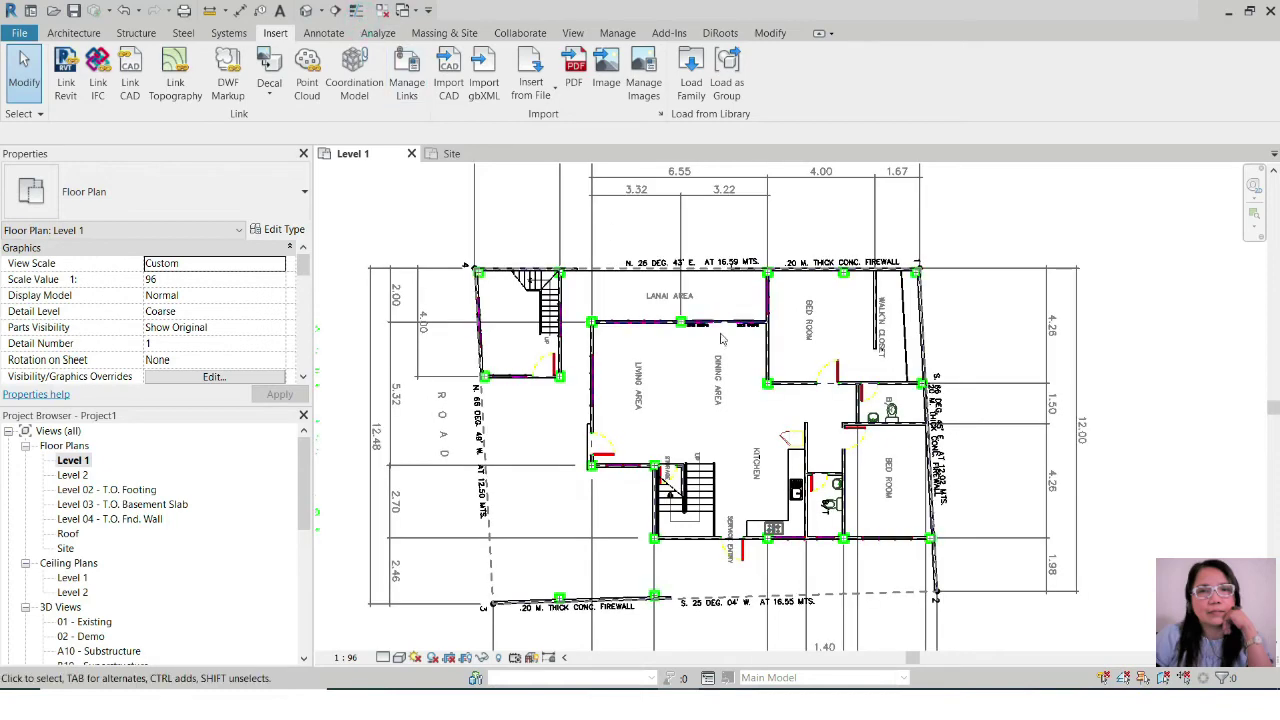
Step: Override the linked ground floor drawing's graphics by element in Level 1, setting the projection line weight to 1
{"action": "scroll", "coordinate": [643, 347], "scroll_direction": "down", "scroll_amount": 2}
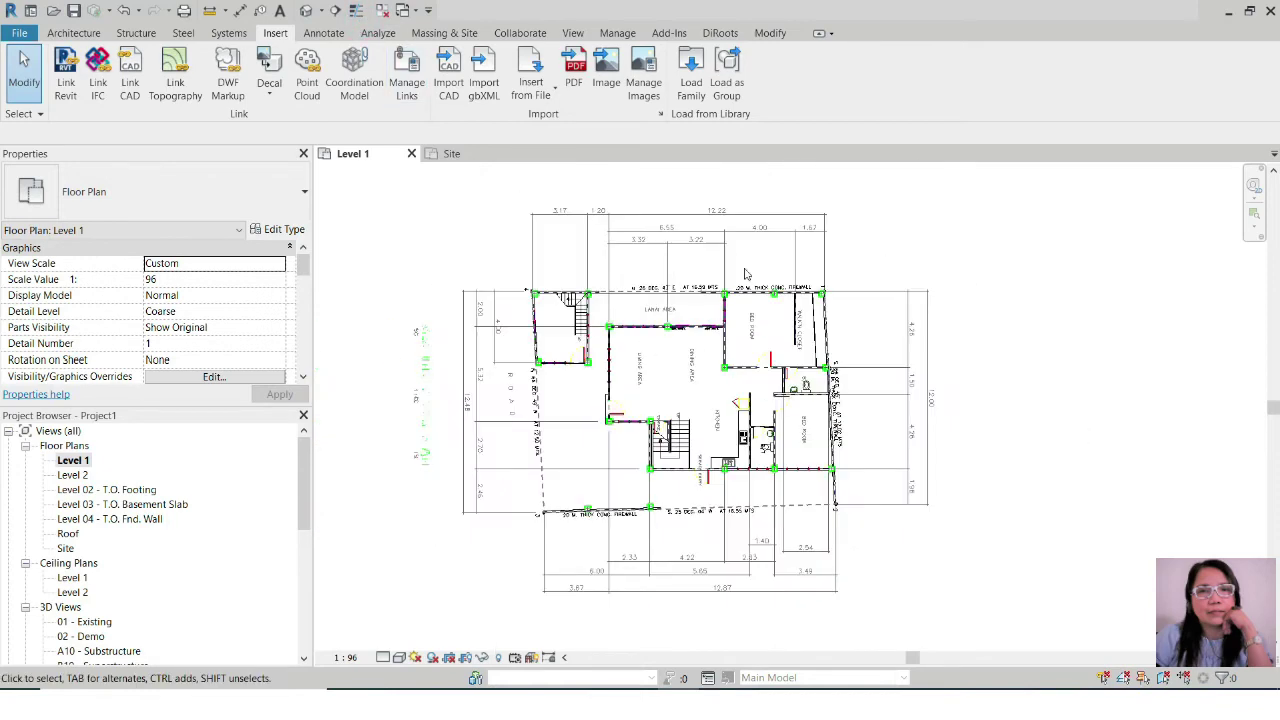
{"action": "scroll", "coordinate": [745, 273], "scroll_direction": "down", "scroll_amount": 2}
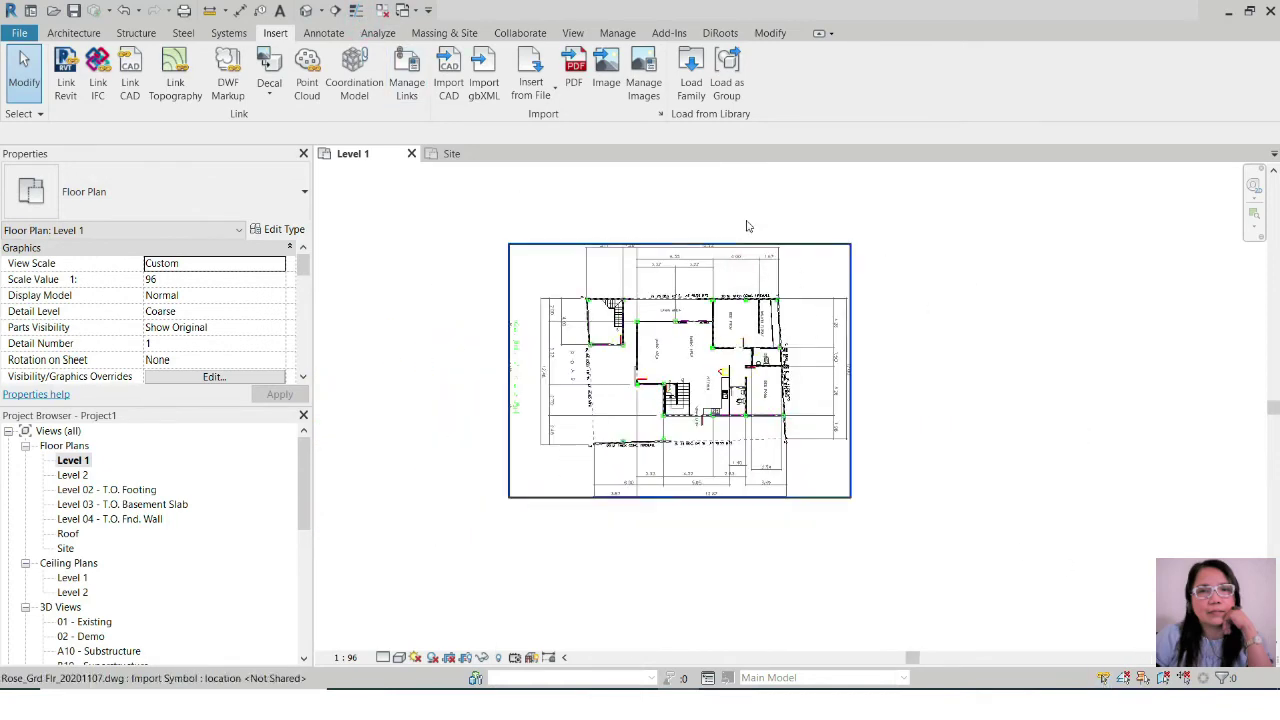
{"action": "left_click", "coordinate": [752, 306]}
{"action": "right_click", "coordinate": [752, 306]}
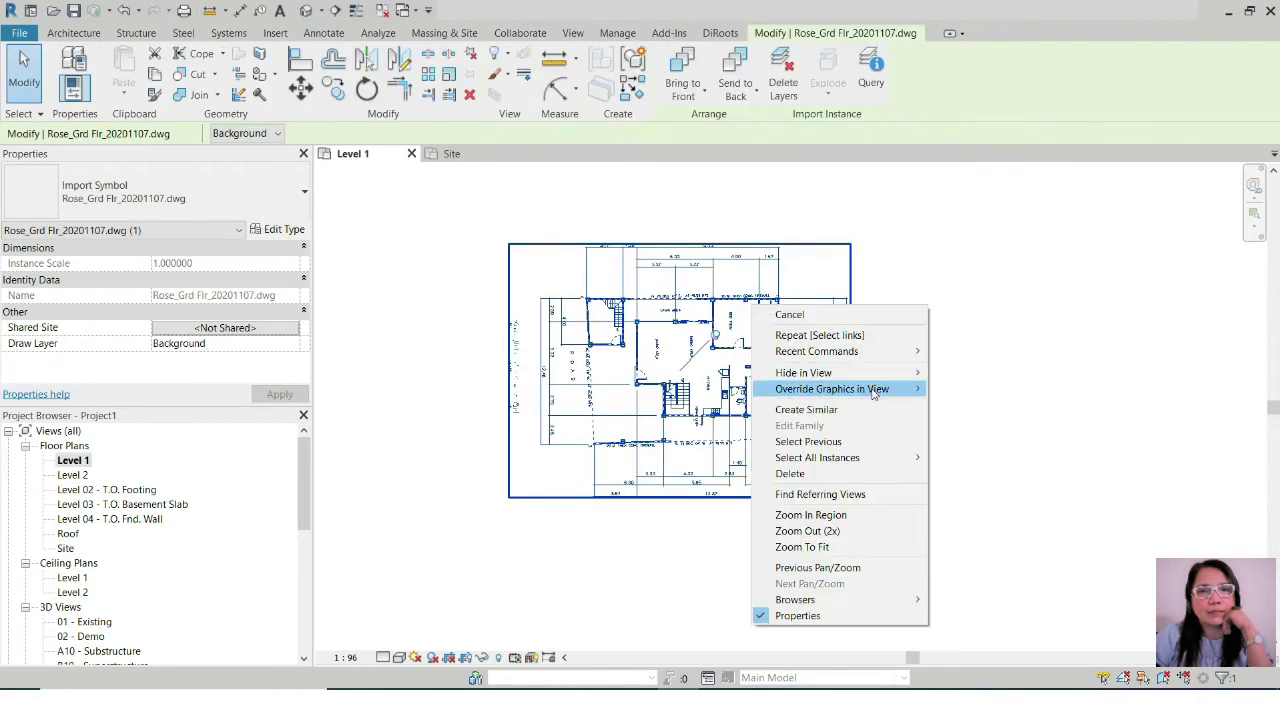
{"action": "mouse_move", "coordinate": [873, 378]}
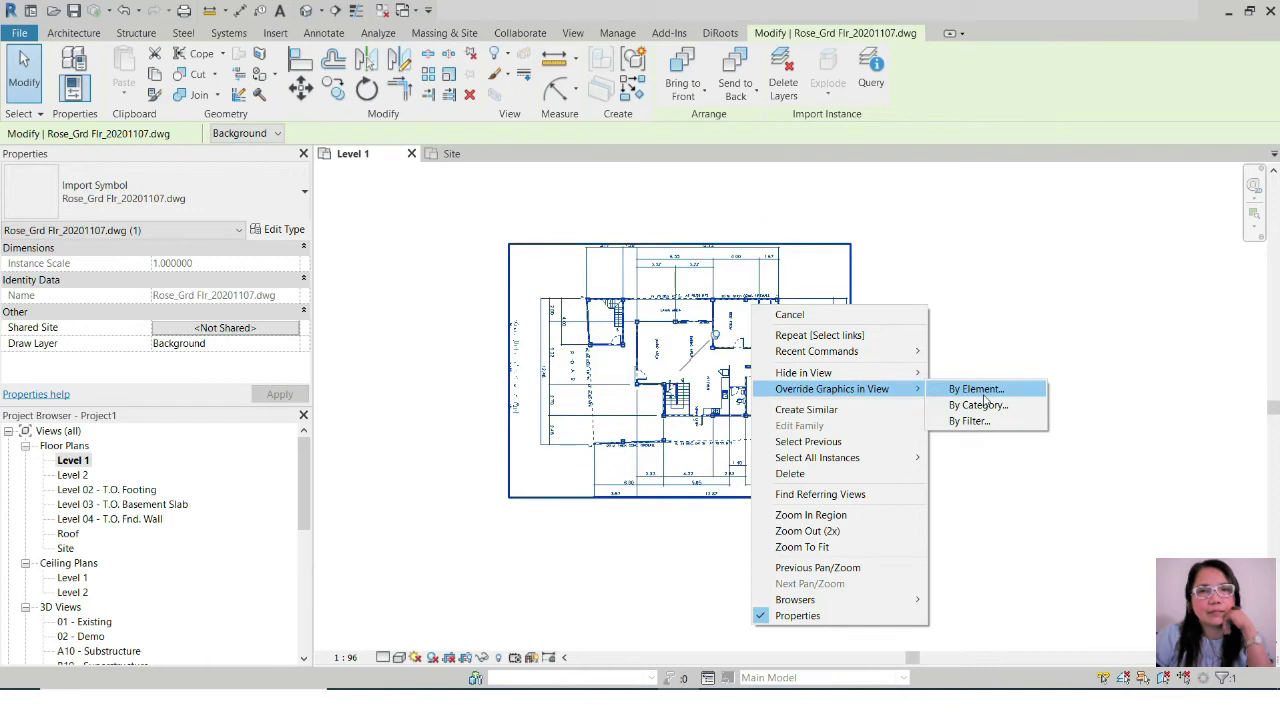
{"action": "left_click", "coordinate": [984, 394]}
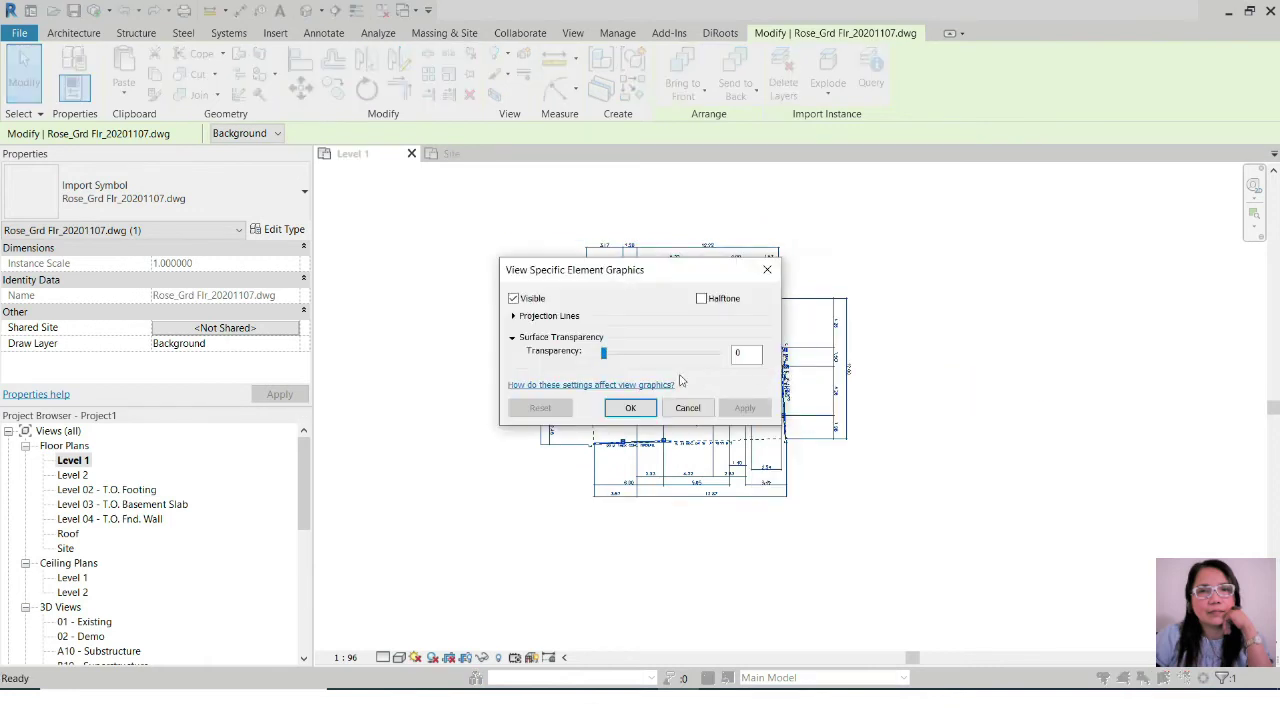
{"action": "left_click", "coordinate": [514, 317]}
{"action": "left_click", "coordinate": [620, 384]}
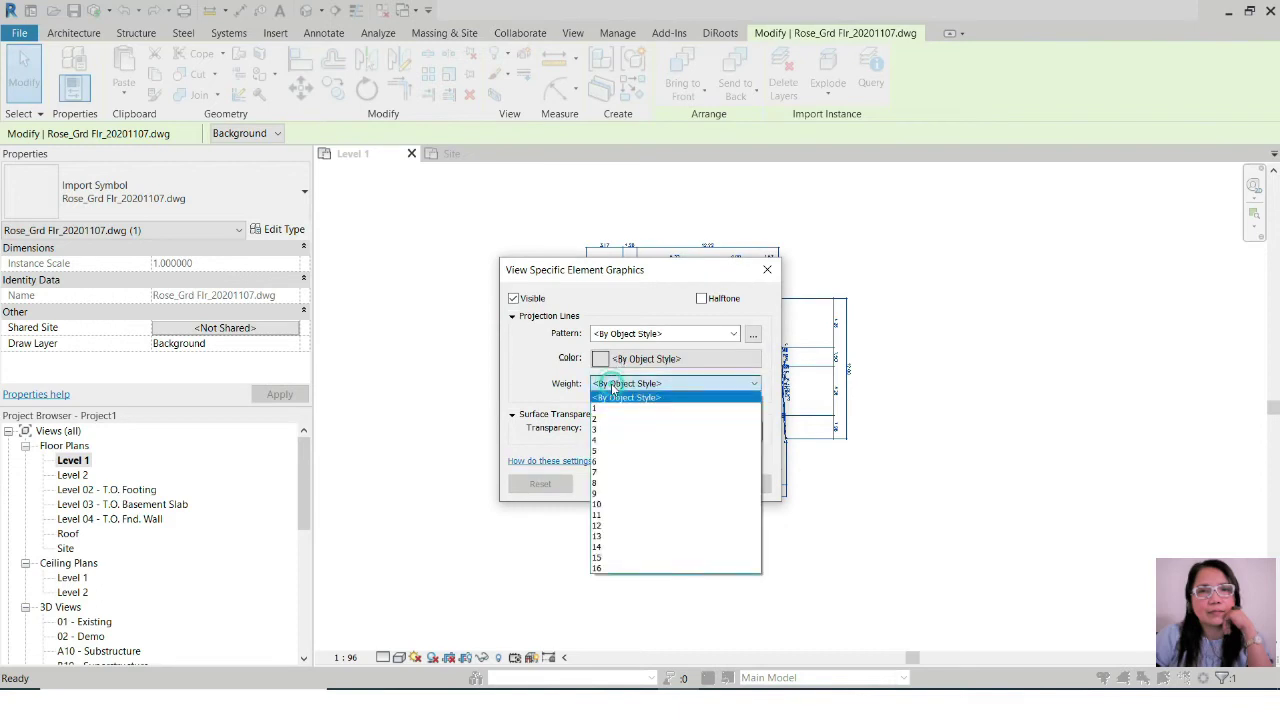
{"action": "left_click", "coordinate": [618, 410]}
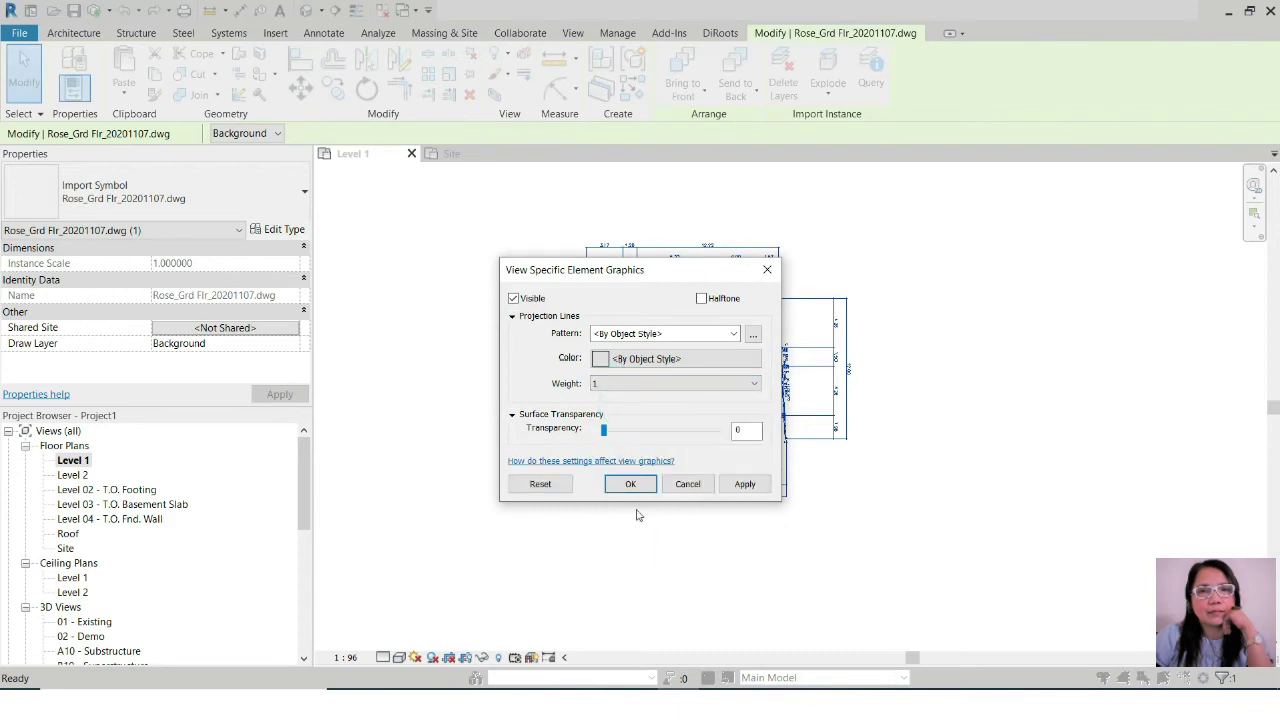
Step: Set the linked drawing's projection line color override to gray RGB 128-128-128, and apply the element graphics
{"action": "left_click", "coordinate": [656, 360]}
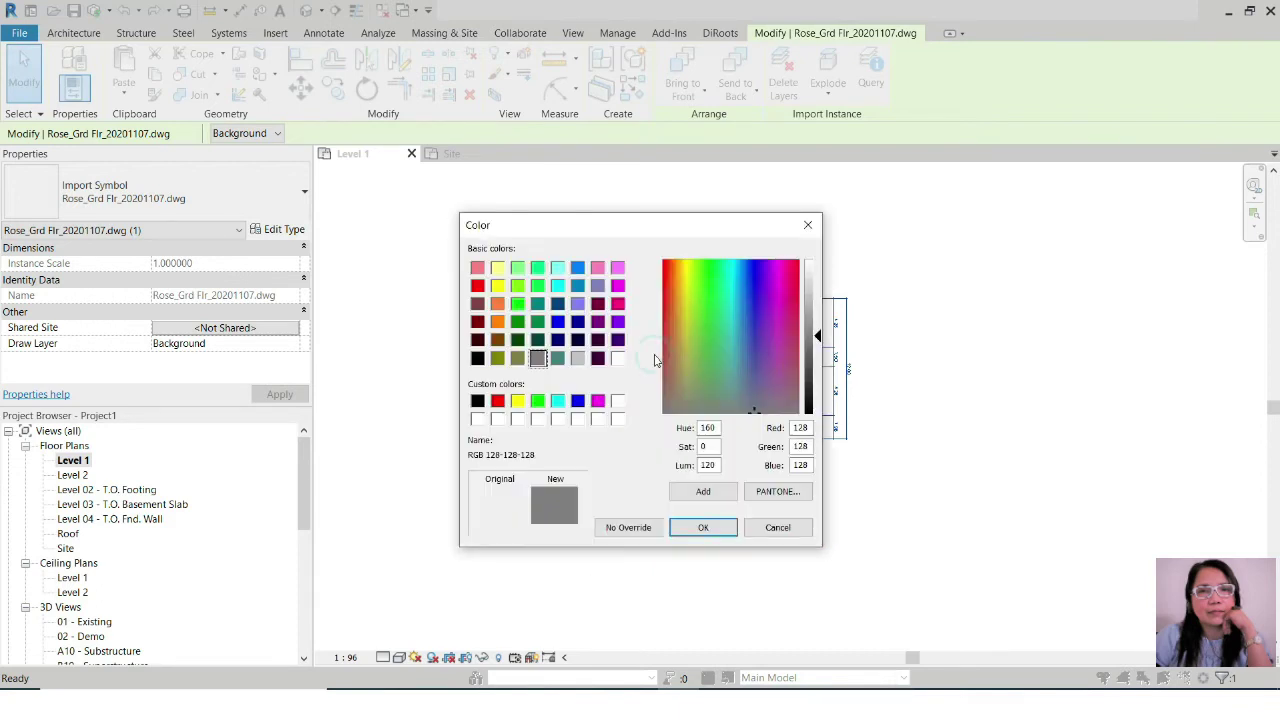
{"action": "left_click", "coordinate": [700, 527]}
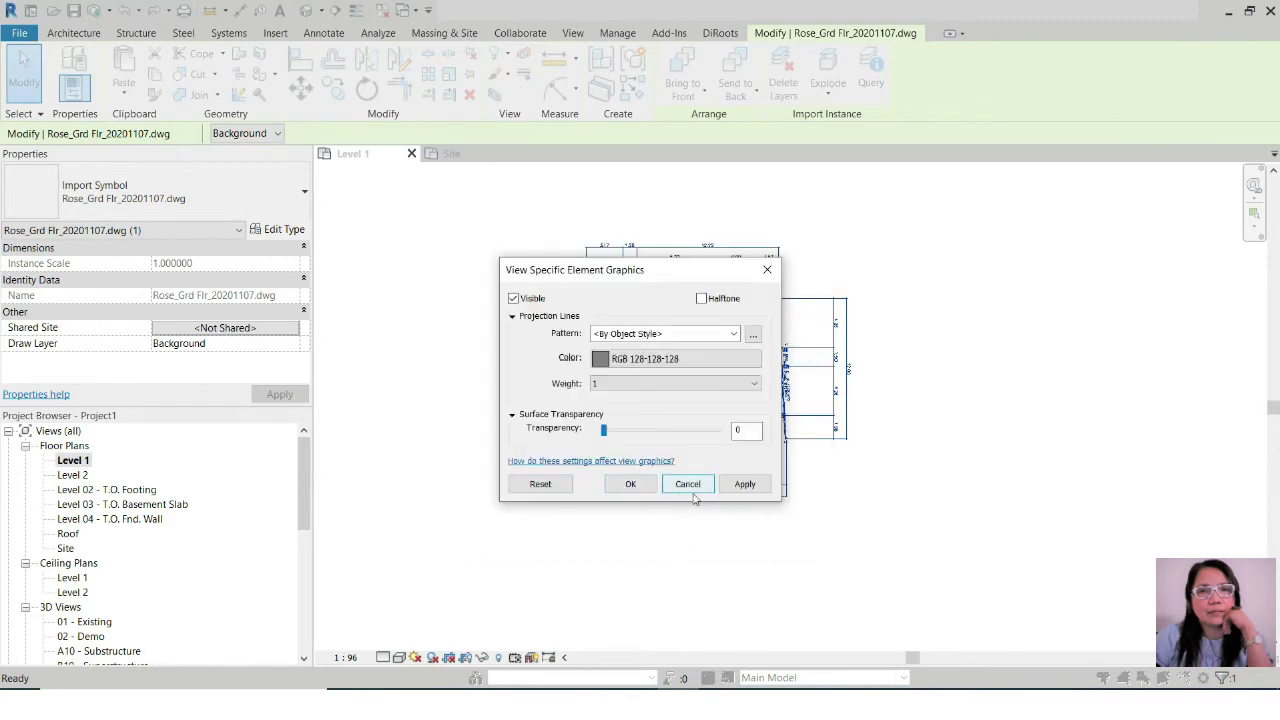
{"action": "left_click", "coordinate": [630, 484]}
{"action": "left_click", "coordinate": [903, 489]}
Step: Examine the linked ground floor plan's linework up close and as a whole with the graphic overrides applied
{"action": "scroll", "coordinate": [630, 324], "scroll_direction": "up", "scroll_amount": 5}
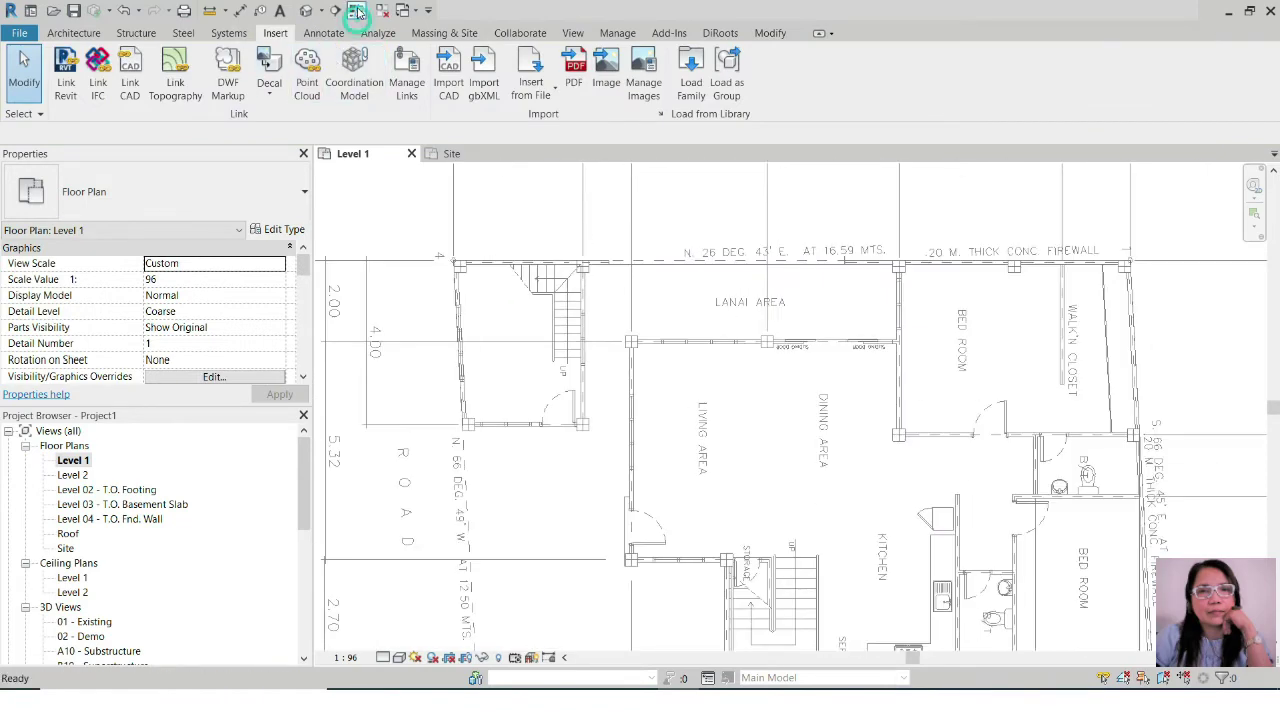
{"action": "scroll", "coordinate": [716, 398], "scroll_direction": "down", "scroll_amount": 3}
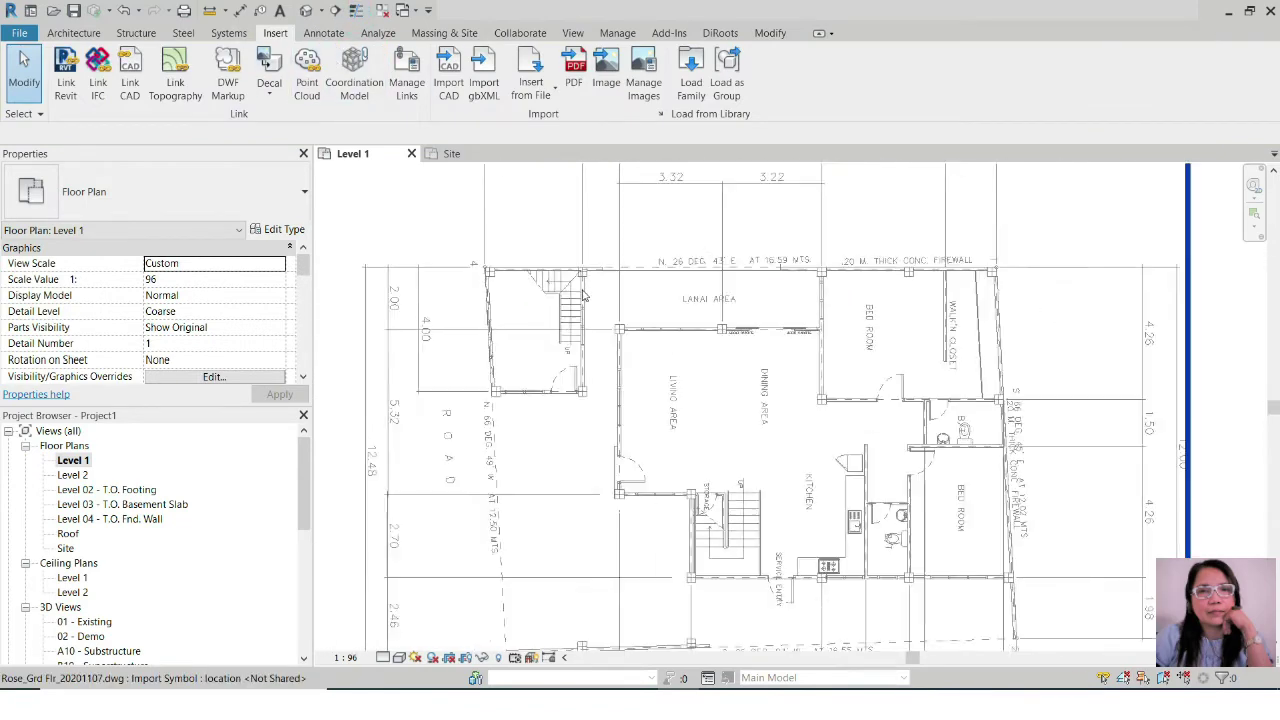
{"action": "scroll", "coordinate": [716, 398], "scroll_direction": "down", "scroll_amount": 2}
{"action": "scroll", "coordinate": [561, 305], "scroll_direction": "up", "scroll_amount": 6}
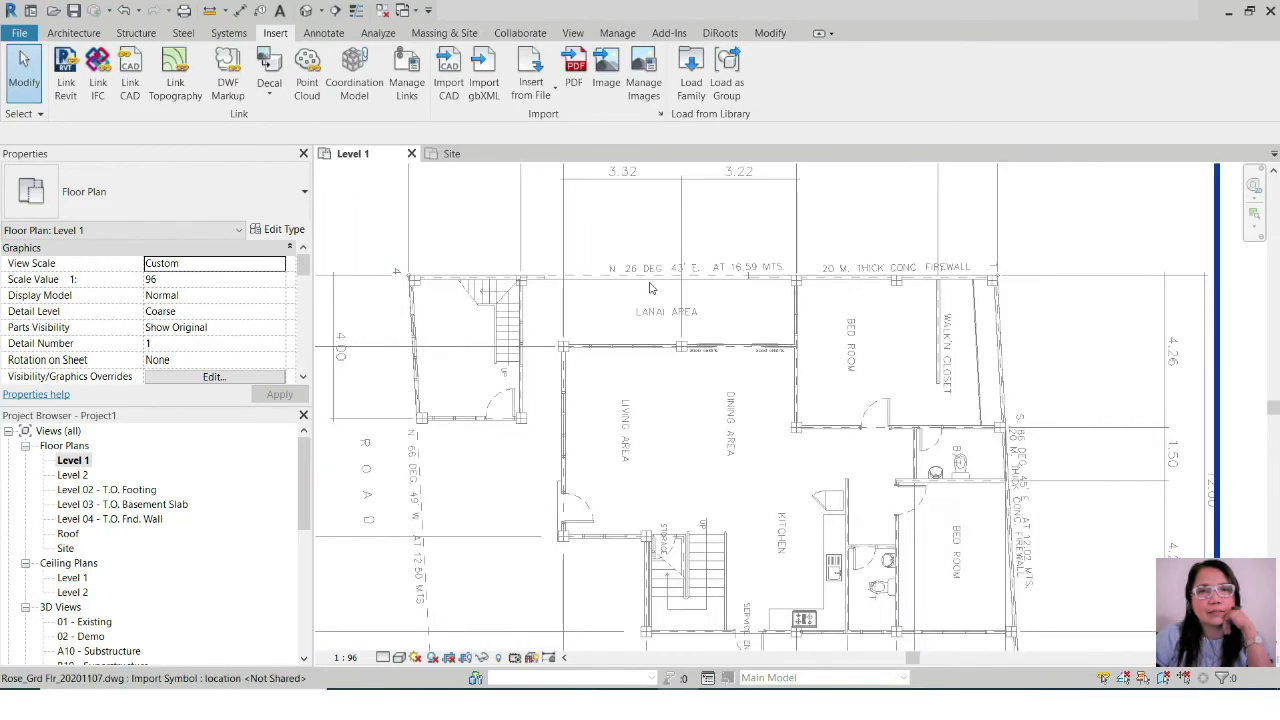
{"action": "scroll", "coordinate": [561, 305], "scroll_direction": "down", "scroll_amount": 3}
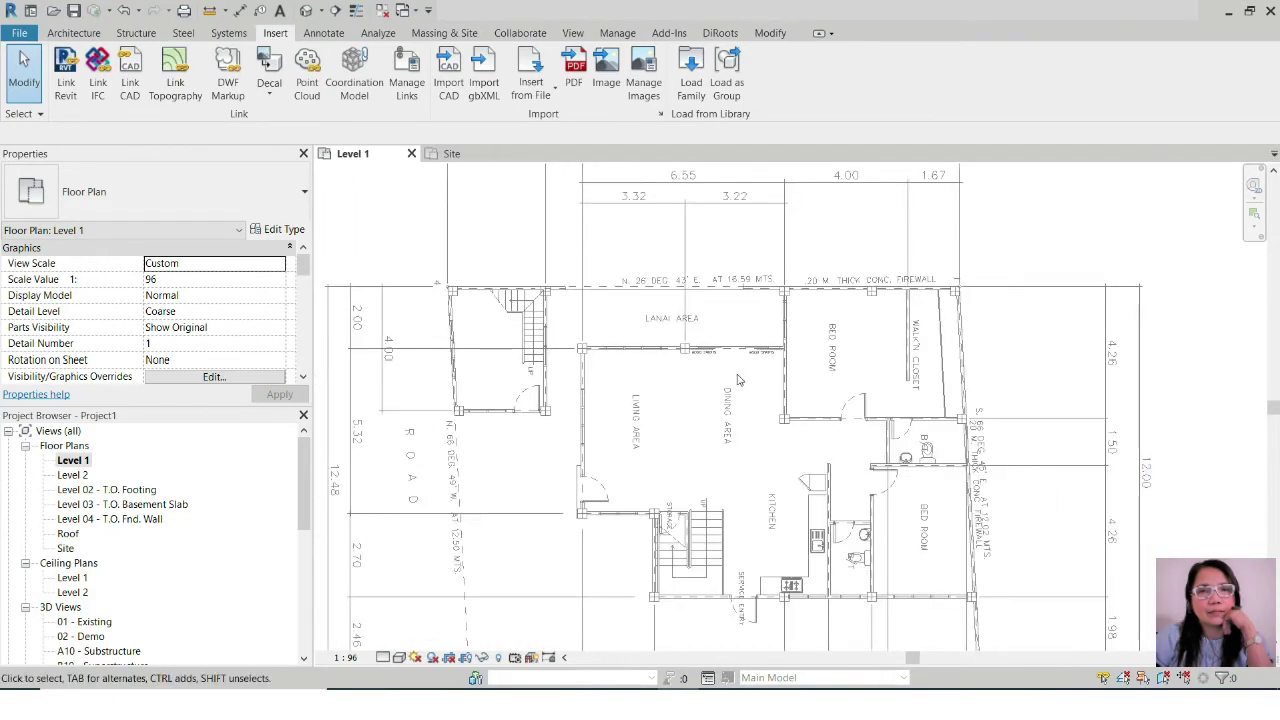
{"action": "scroll", "coordinate": [961, 408], "scroll_direction": "down", "scroll_amount": 1}
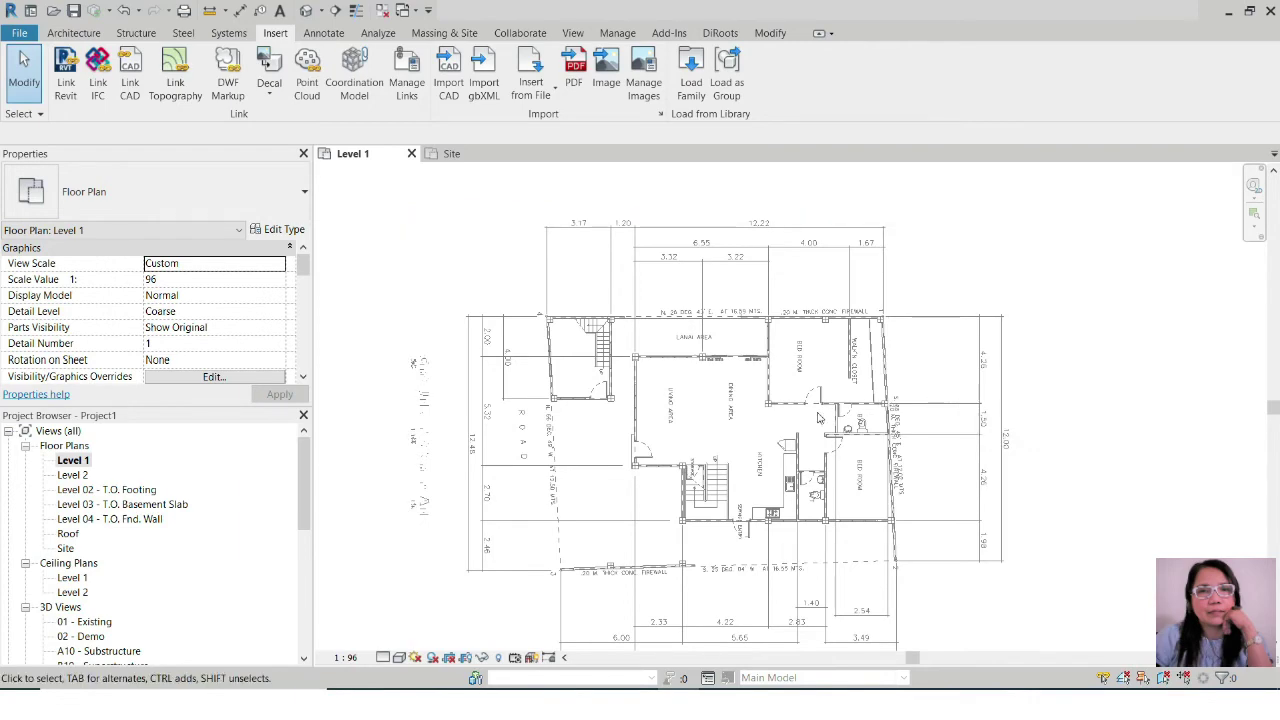
{"action": "scroll", "coordinate": [893, 480], "scroll_direction": "up", "scroll_amount": 1}
Step: Change the linked ground floor drawing's draw layer to Foreground, and deselect it
{"action": "left_click", "coordinate": [857, 432]}
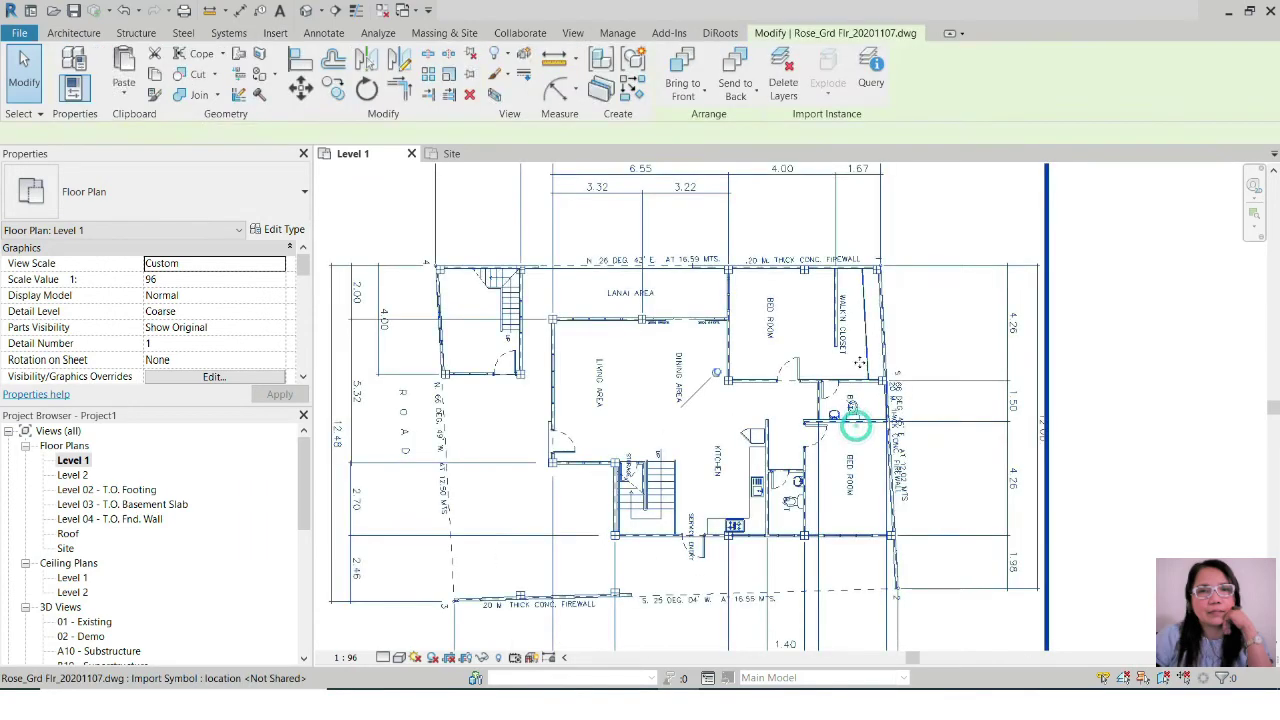
{"action": "scroll", "coordinate": [764, 320], "scroll_direction": "down", "scroll_amount": 1}
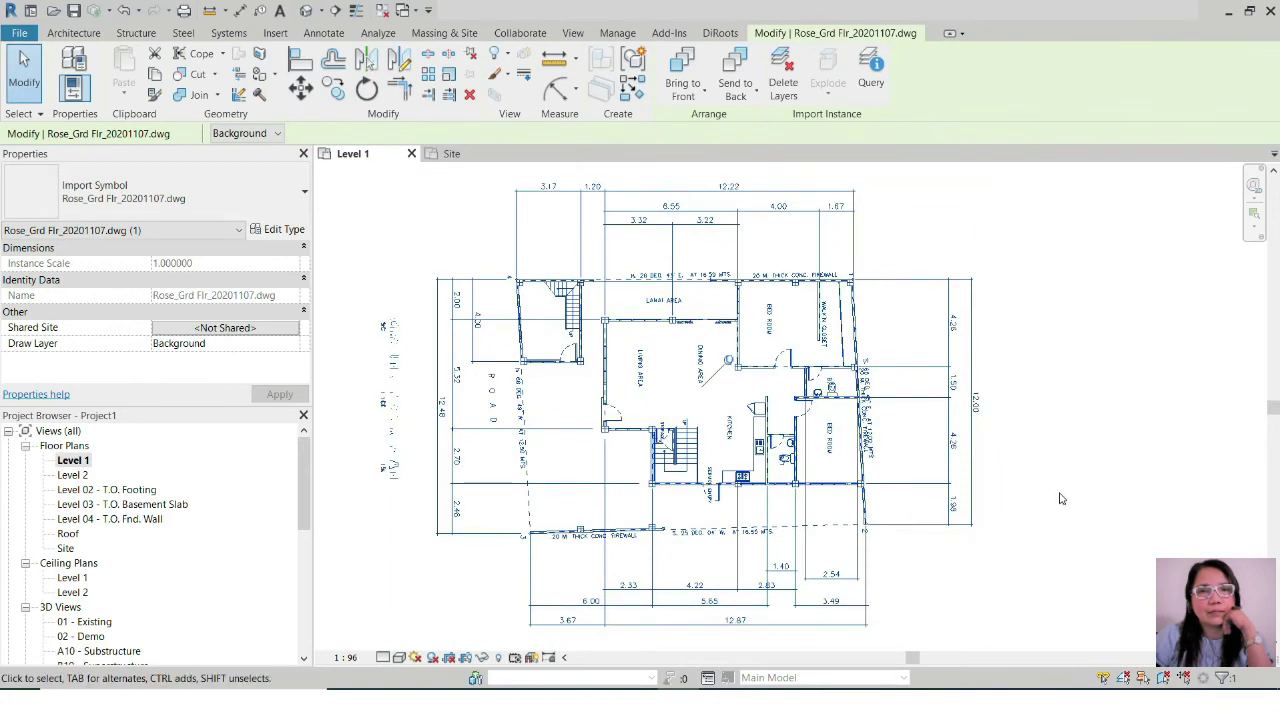
{"action": "left_click", "coordinate": [296, 343]}
{"action": "left_click", "coordinate": [295, 343]}
{"action": "left_click", "coordinate": [278, 358]}
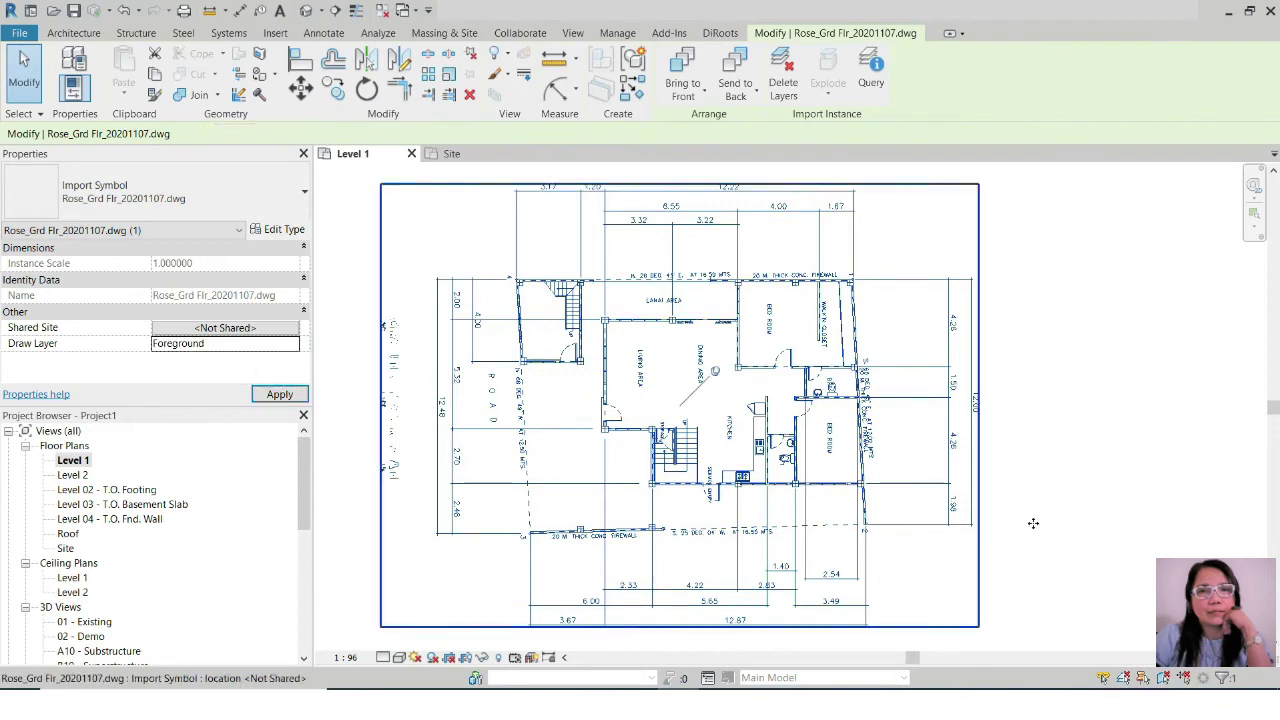
{"action": "left_click", "coordinate": [1070, 518]}
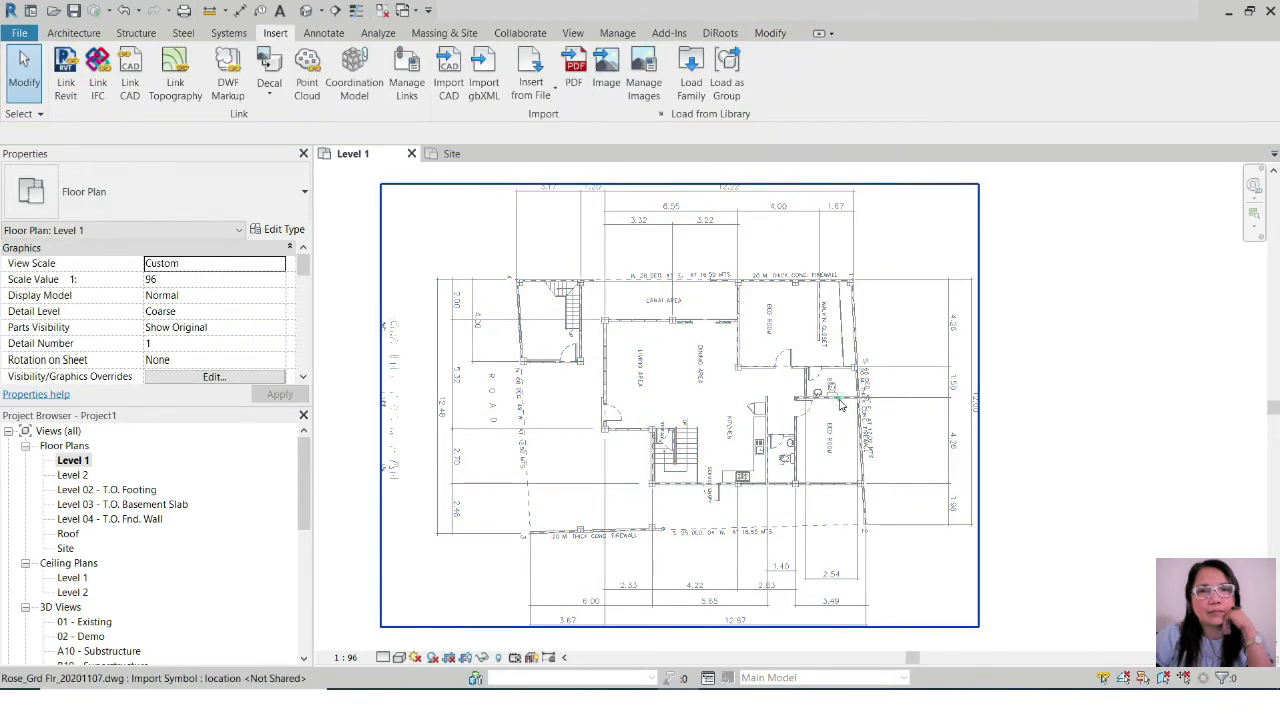
{"action": "left_click", "coordinate": [975, 440]}
{"action": "left_click", "coordinate": [1040, 459]}
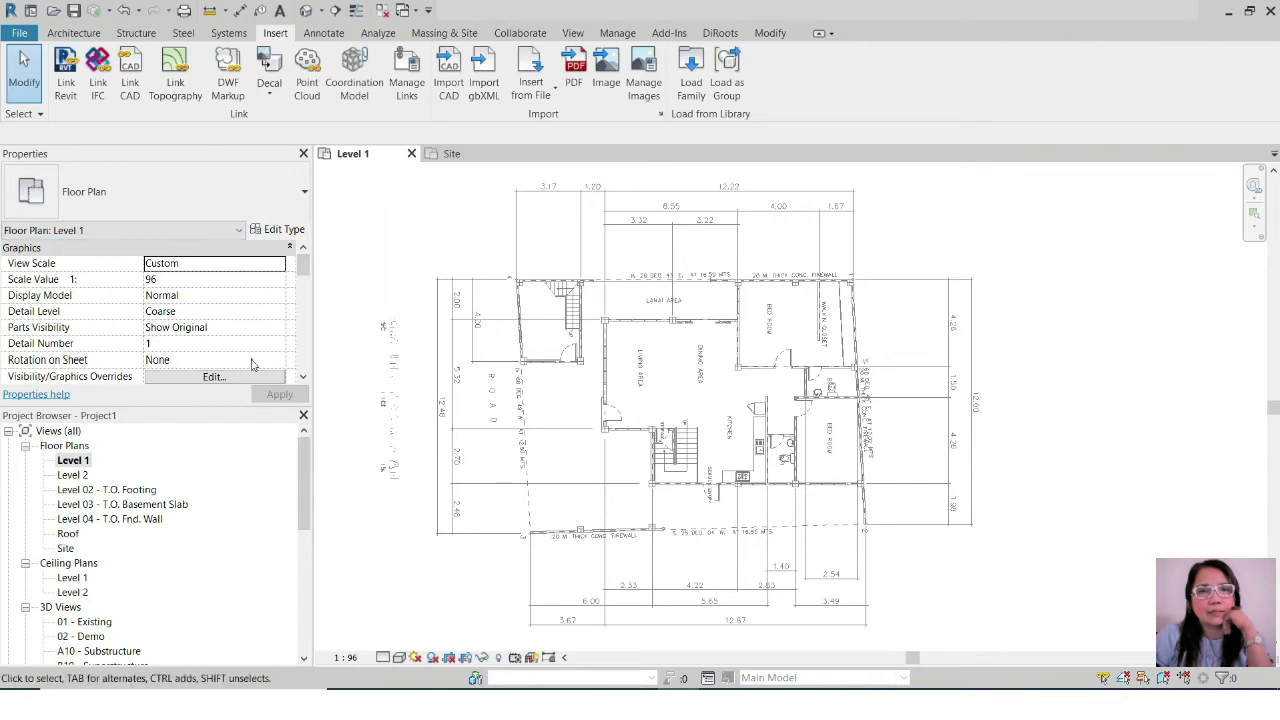
Step: Set the Level 1 floor plan view's orientation to True North
{"action": "scroll", "coordinate": [278, 369], "scroll_direction": "down", "scroll_amount": 2}
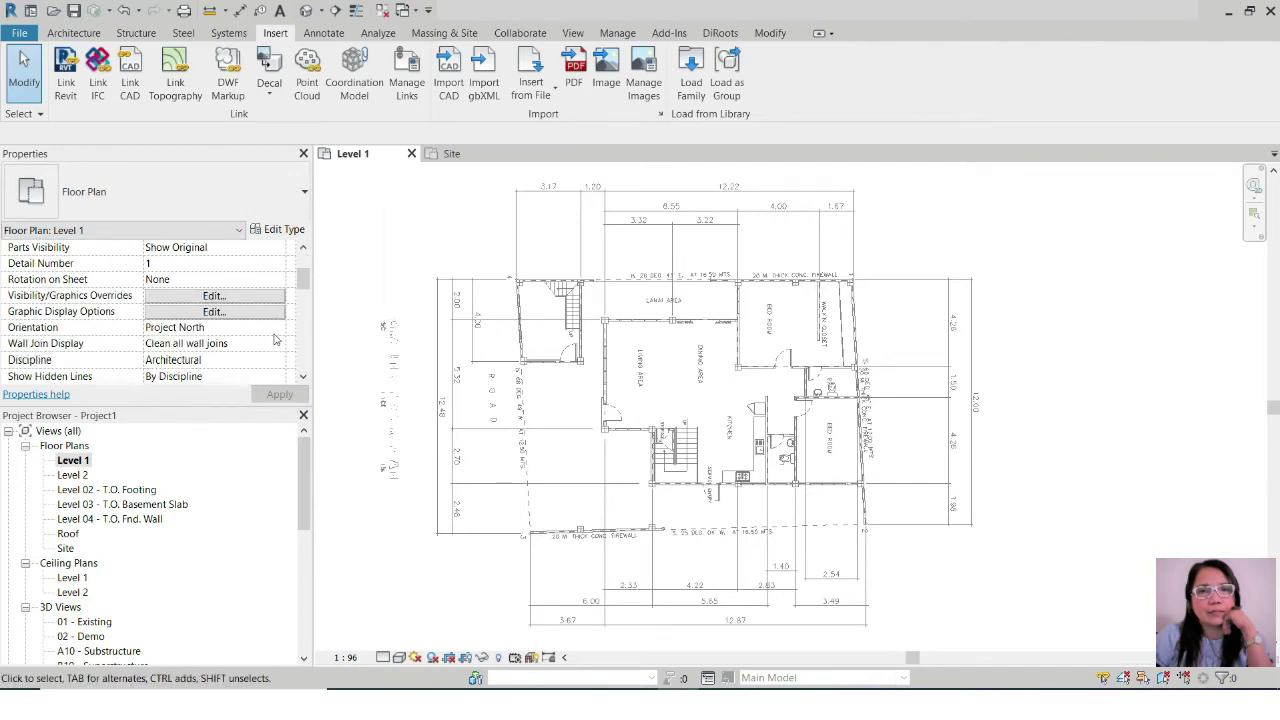
{"action": "left_click", "coordinate": [281, 331]}
{"action": "left_click", "coordinate": [279, 328]}
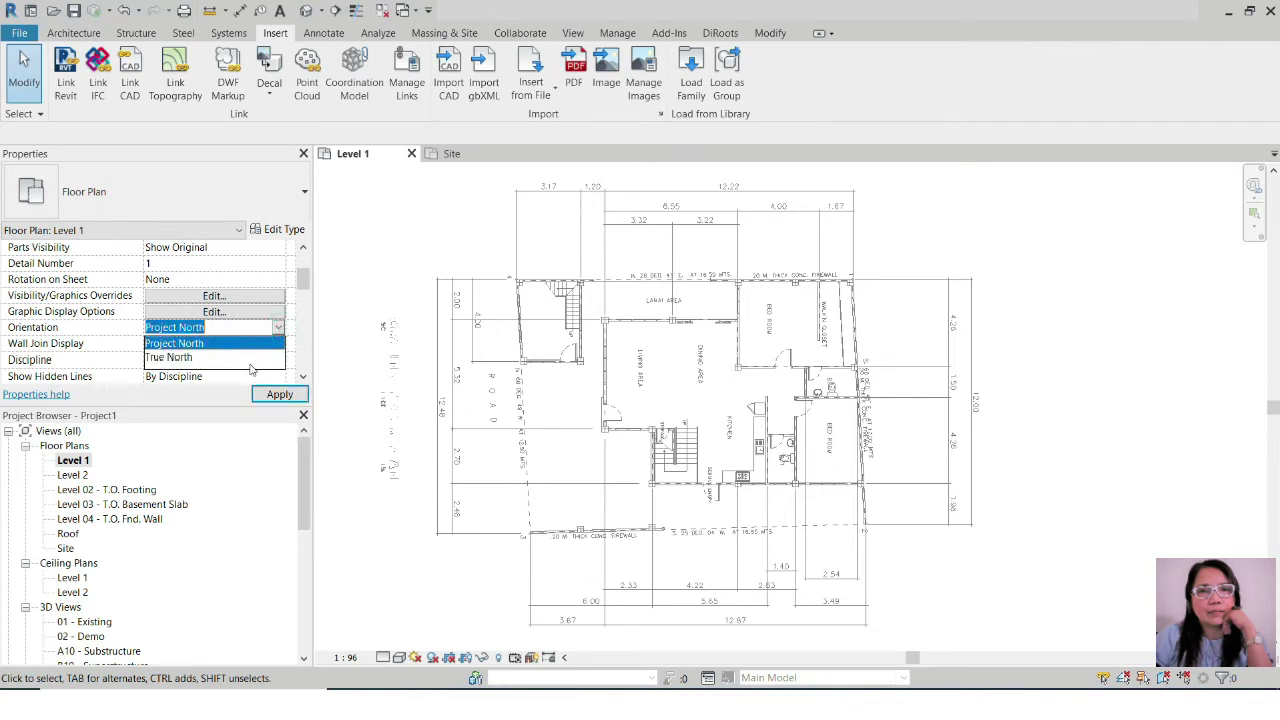
{"action": "left_click", "coordinate": [245, 357]}
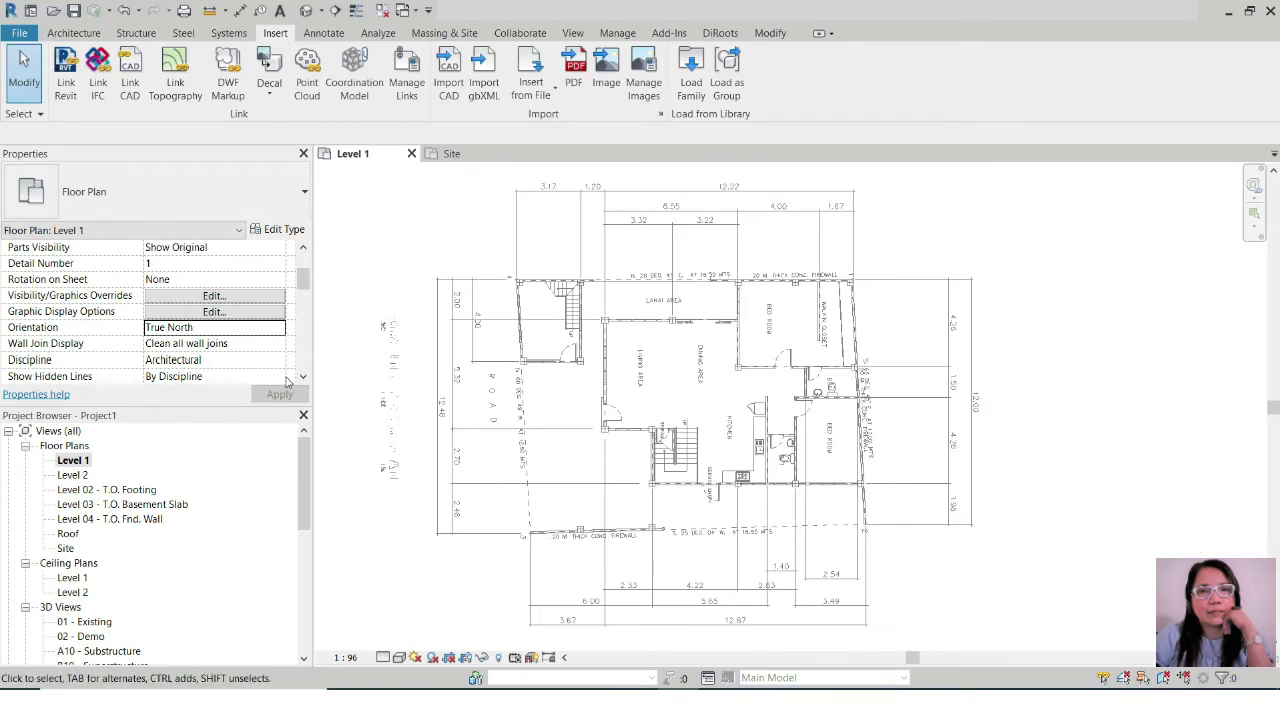
Step: Switch the Level 1 floor plan view's orientation to Project North and back to True North
{"action": "left_click", "coordinate": [270, 333]}
{"action": "left_click", "coordinate": [278, 327]}
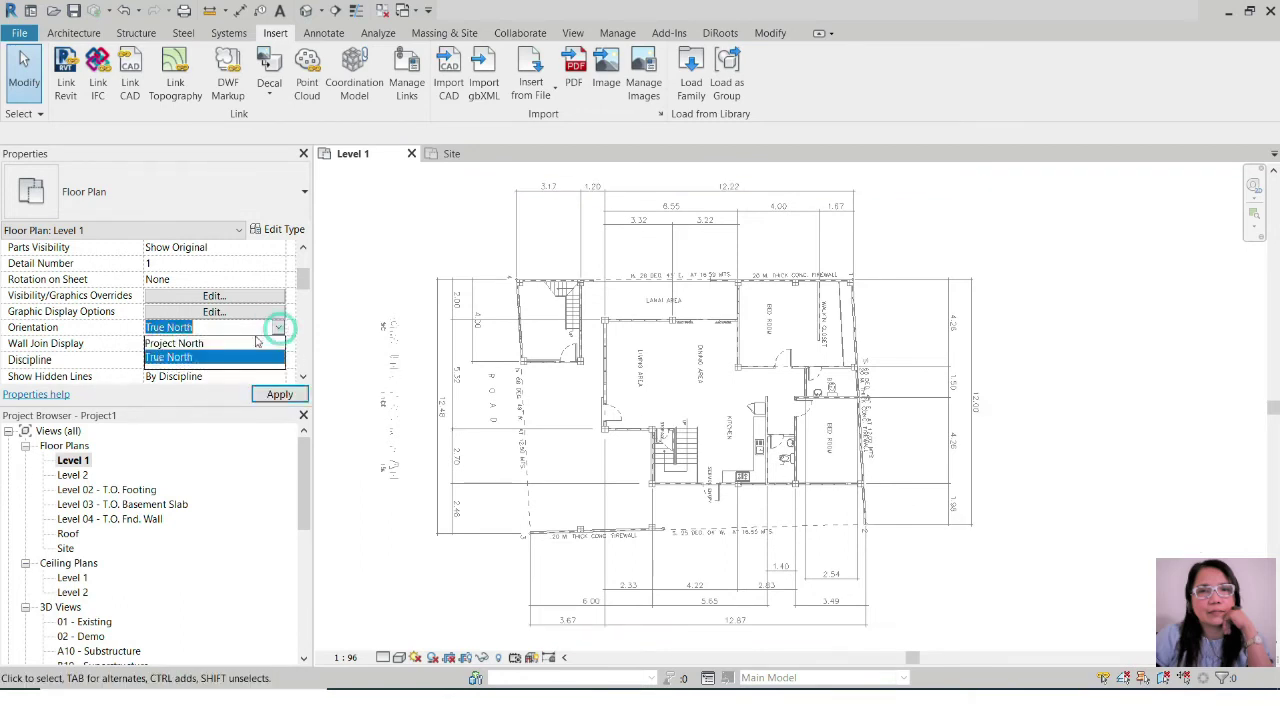
{"action": "left_click", "coordinate": [262, 342]}
{"action": "left_click", "coordinate": [277, 330]}
{"action": "left_click", "coordinate": [263, 343]}
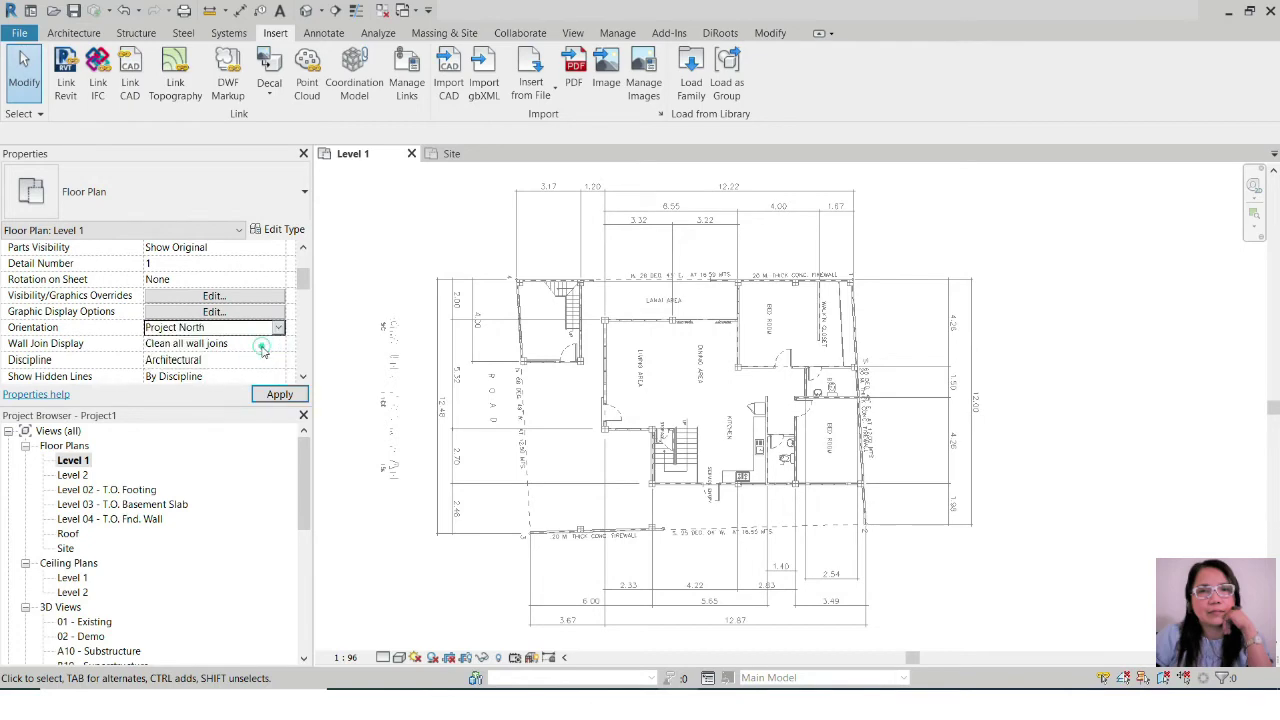
{"action": "left_click", "coordinate": [277, 327]}
{"action": "left_click", "coordinate": [257, 356]}
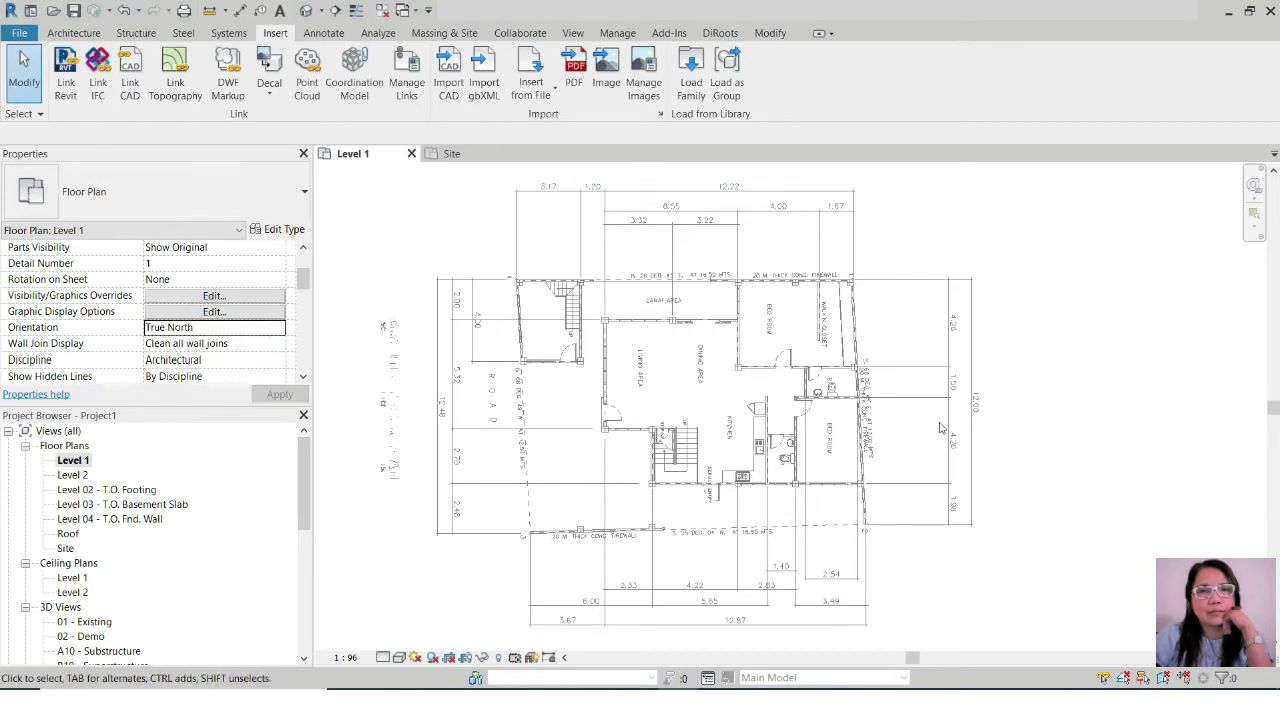
Step: Turn on the visibility of the Project Base Point and Survey Point site subcategories in the Level 1 view
{"action": "left_click", "coordinate": [943, 430]}
{"action": "key", "text": "v"}
{"action": "key", "text": "g"}
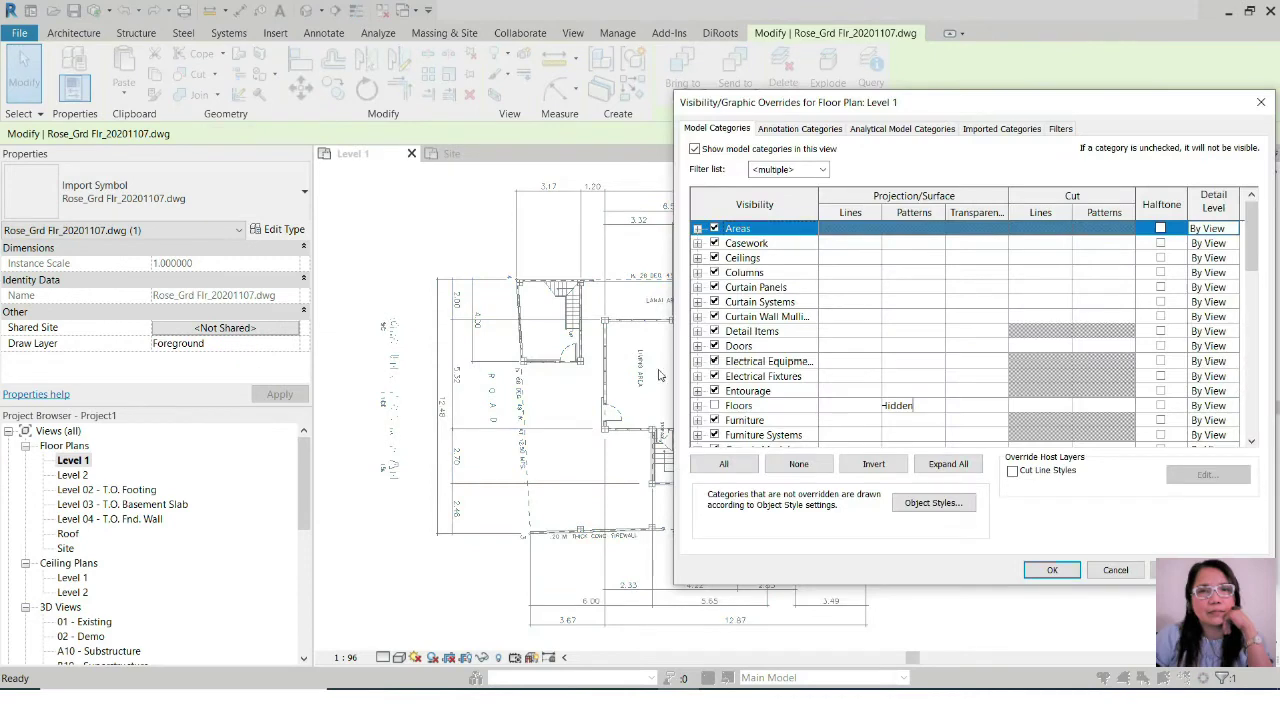
{"action": "left_click", "coordinate": [735, 390]}
{"action": "key", "text": "s"}
{"action": "scroll", "coordinate": [735, 390], "scroll_direction": "down", "scroll_amount": 5}
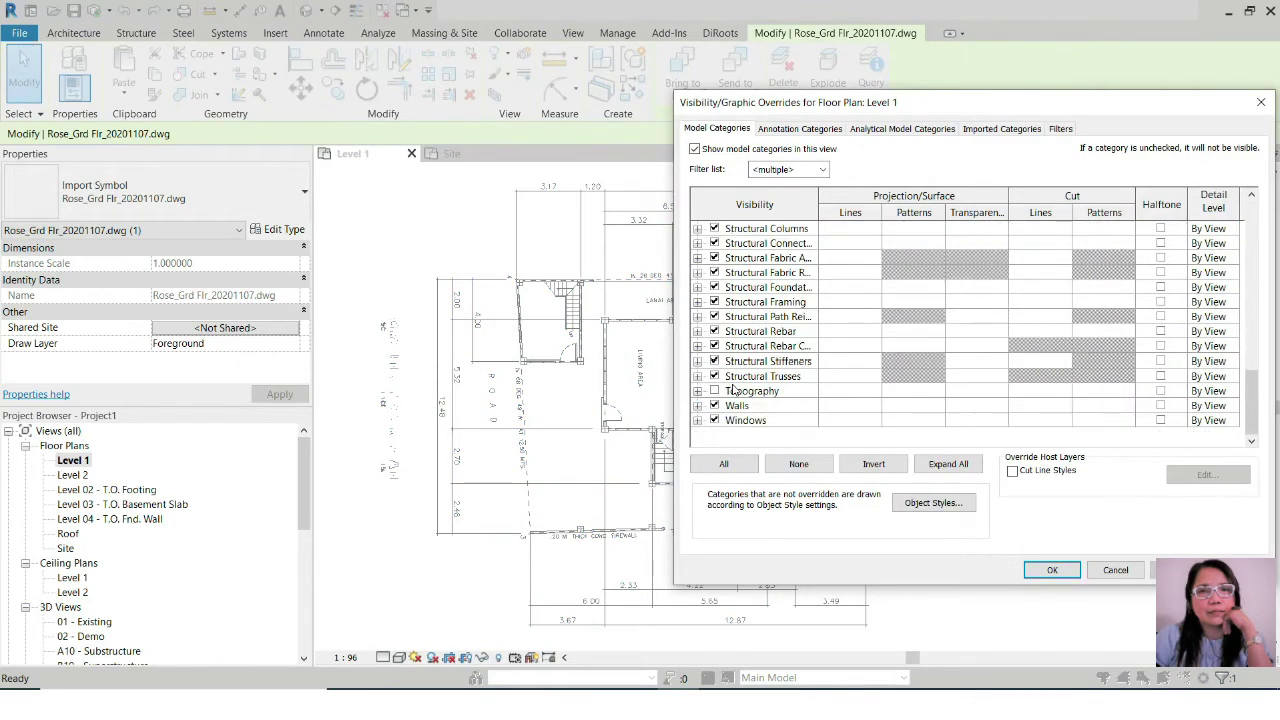
{"action": "scroll", "coordinate": [735, 390], "scroll_direction": "up", "scroll_amount": 2}
{"action": "left_click", "coordinate": [697, 243]}
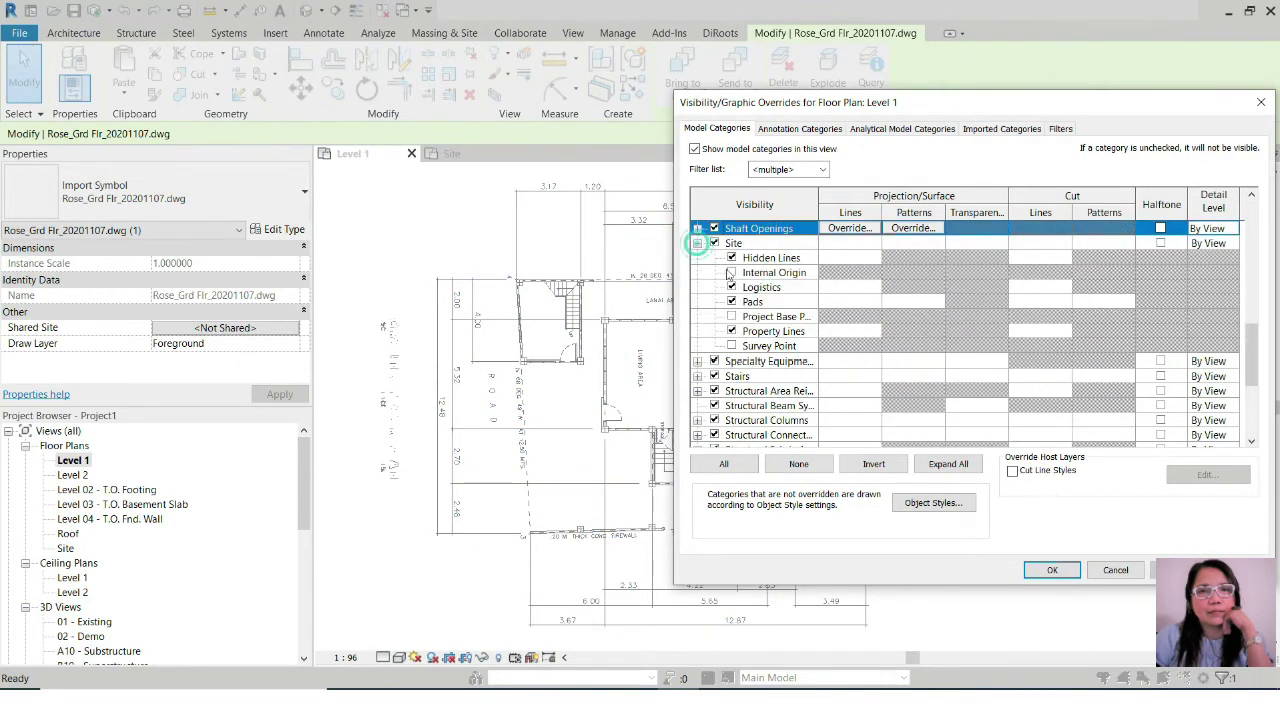
{"action": "left_click", "coordinate": [733, 318]}
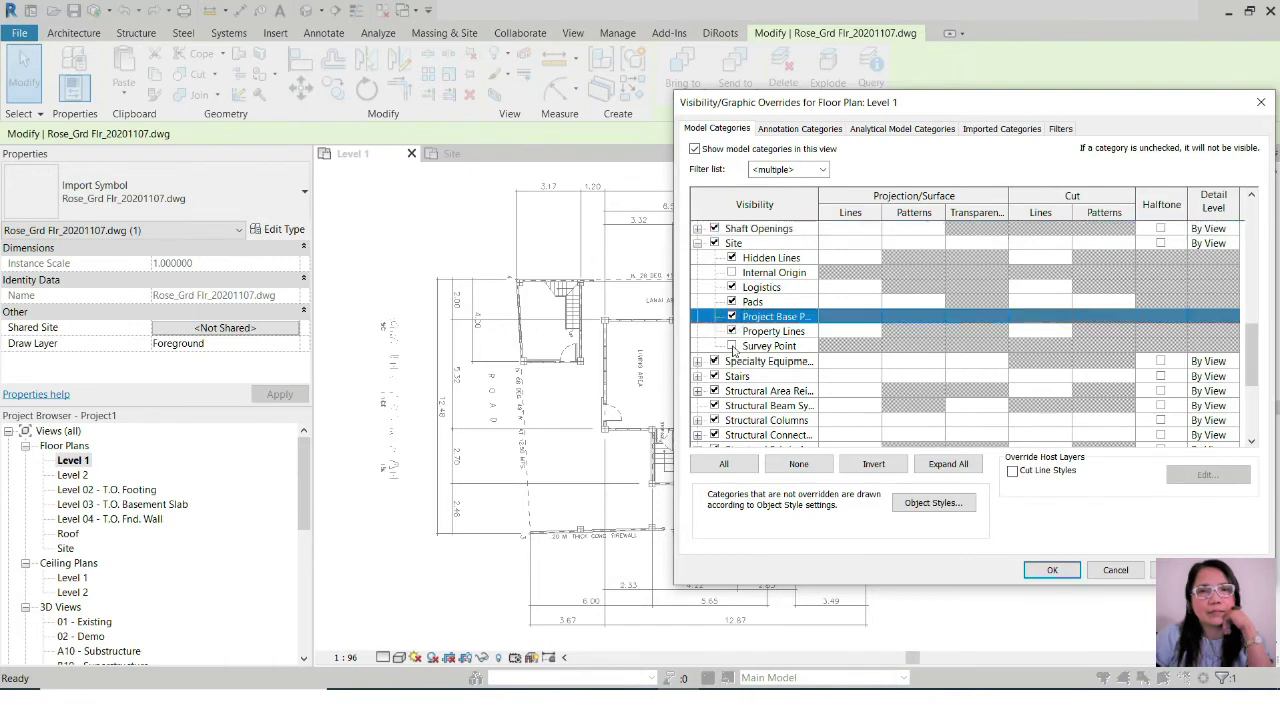
{"action": "left_click", "coordinate": [732, 346]}
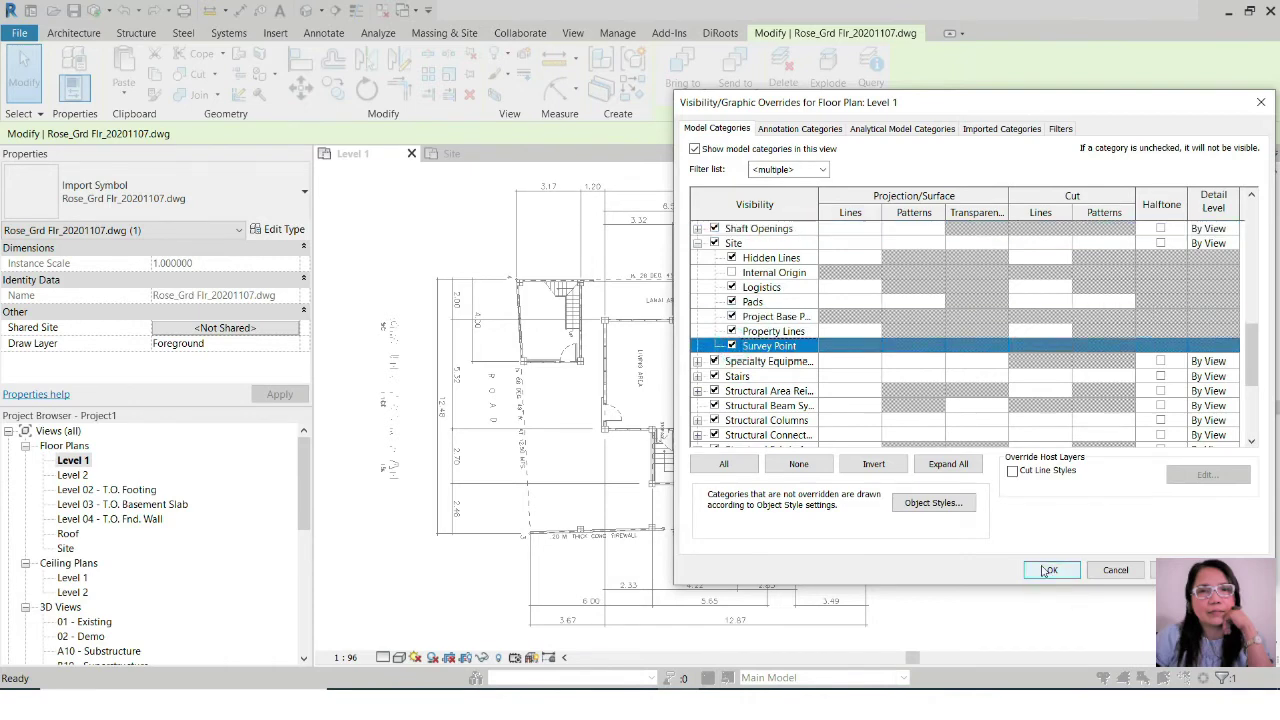
{"action": "left_click", "coordinate": [1050, 569]}
Step: Set the project base point's angle to true north to 90°
{"action": "scroll", "coordinate": [825, 245], "scroll_direction": "up", "scroll_amount": 4}
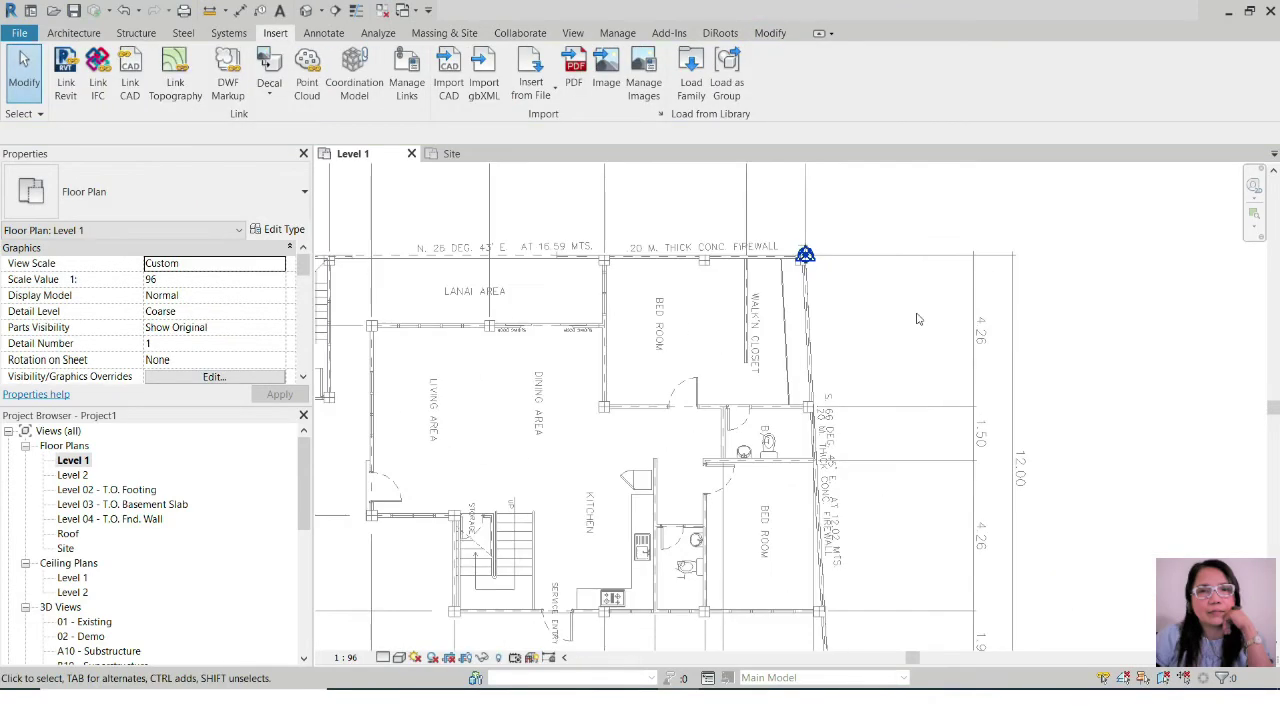
{"action": "scroll", "coordinate": [800, 272], "scroll_direction": "down", "scroll_amount": 3}
{"action": "left_click", "coordinate": [800, 272]}
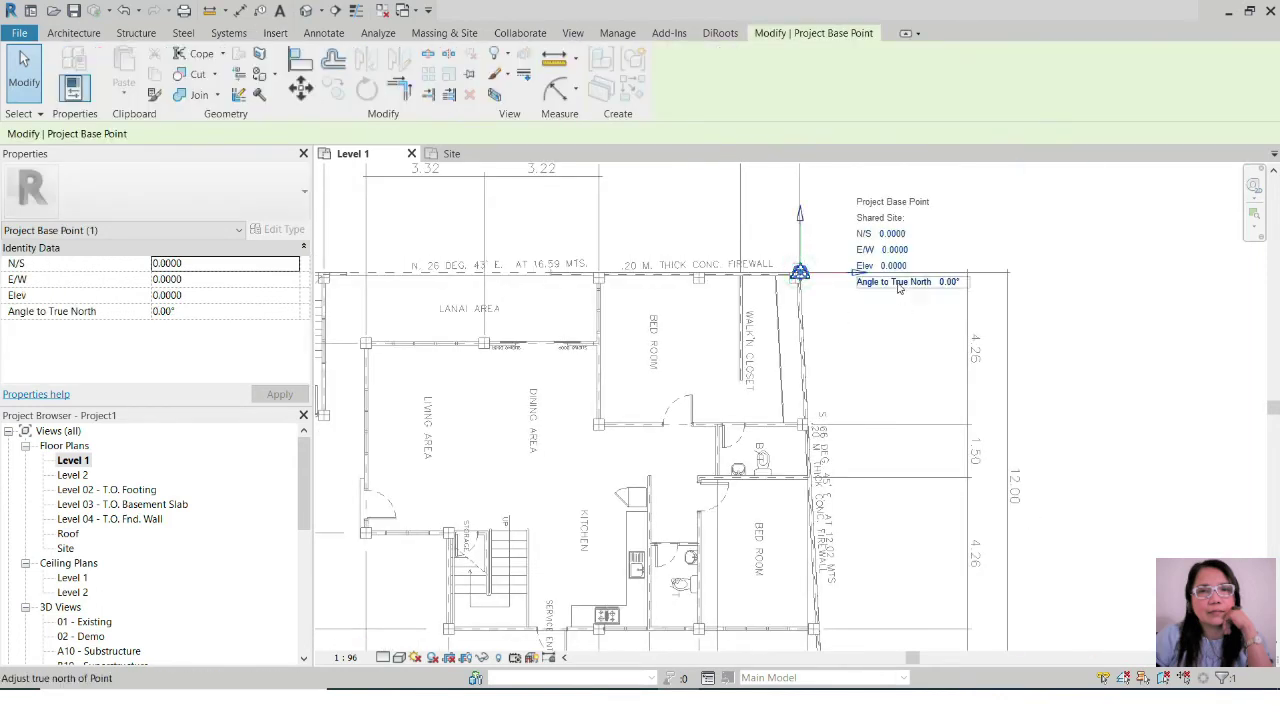
{"action": "left_click", "coordinate": [905, 282]}
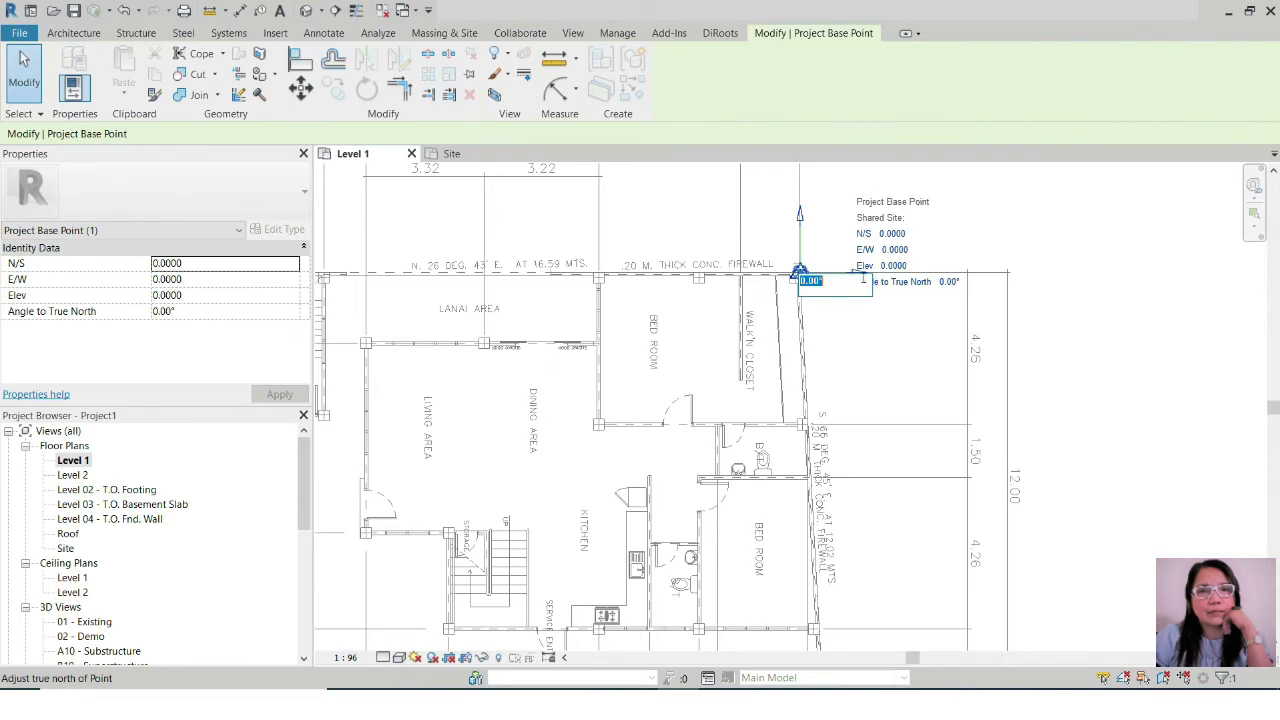
{"action": "type", "text": "90"}
{"action": "key", "text": "Return"}
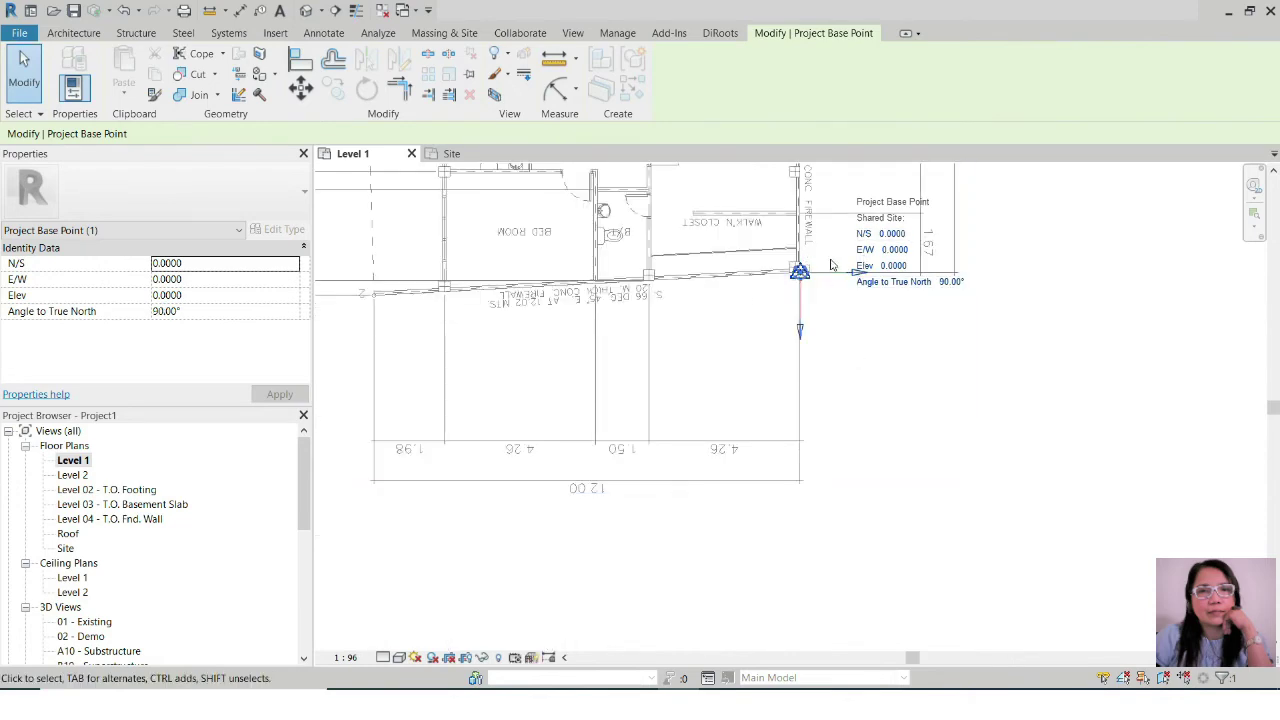
Step: Set the project base point's angle to true north to -90°, check the rotated plan, and deselect the point
{"action": "scroll", "coordinate": [780, 520], "scroll_direction": "down", "scroll_amount": 3}
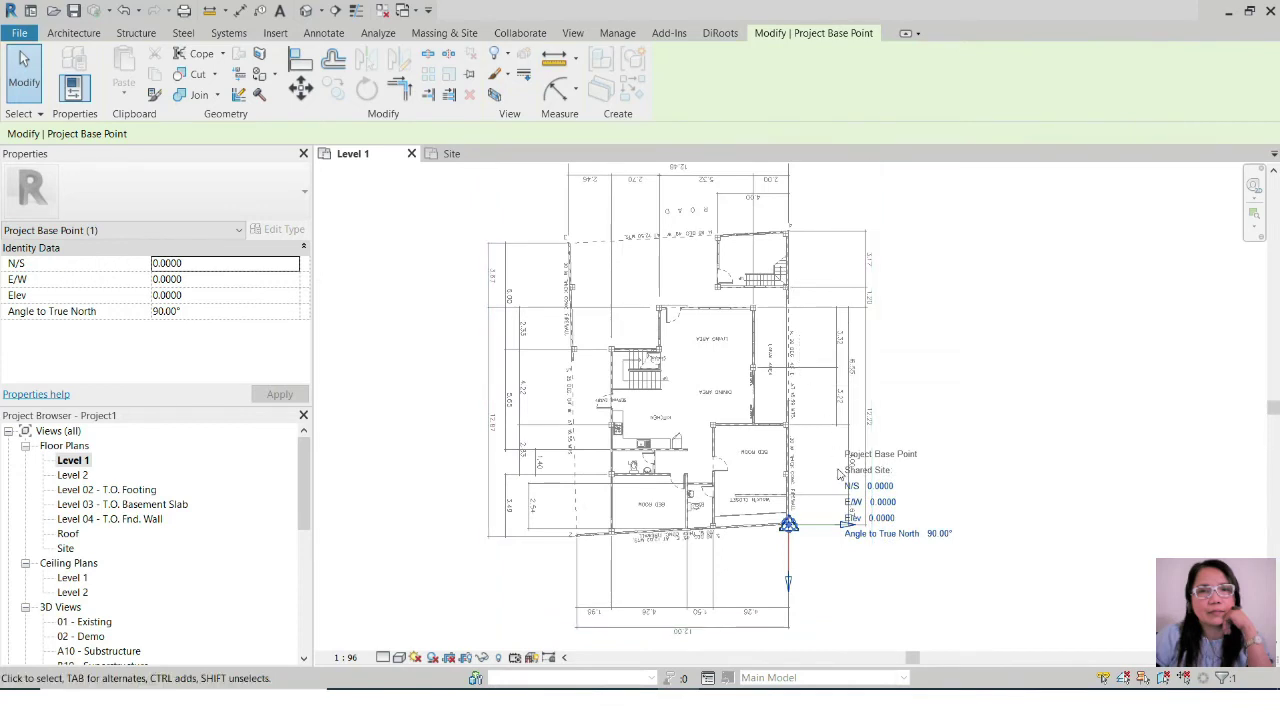
{"action": "left_click", "coordinate": [900, 536]}
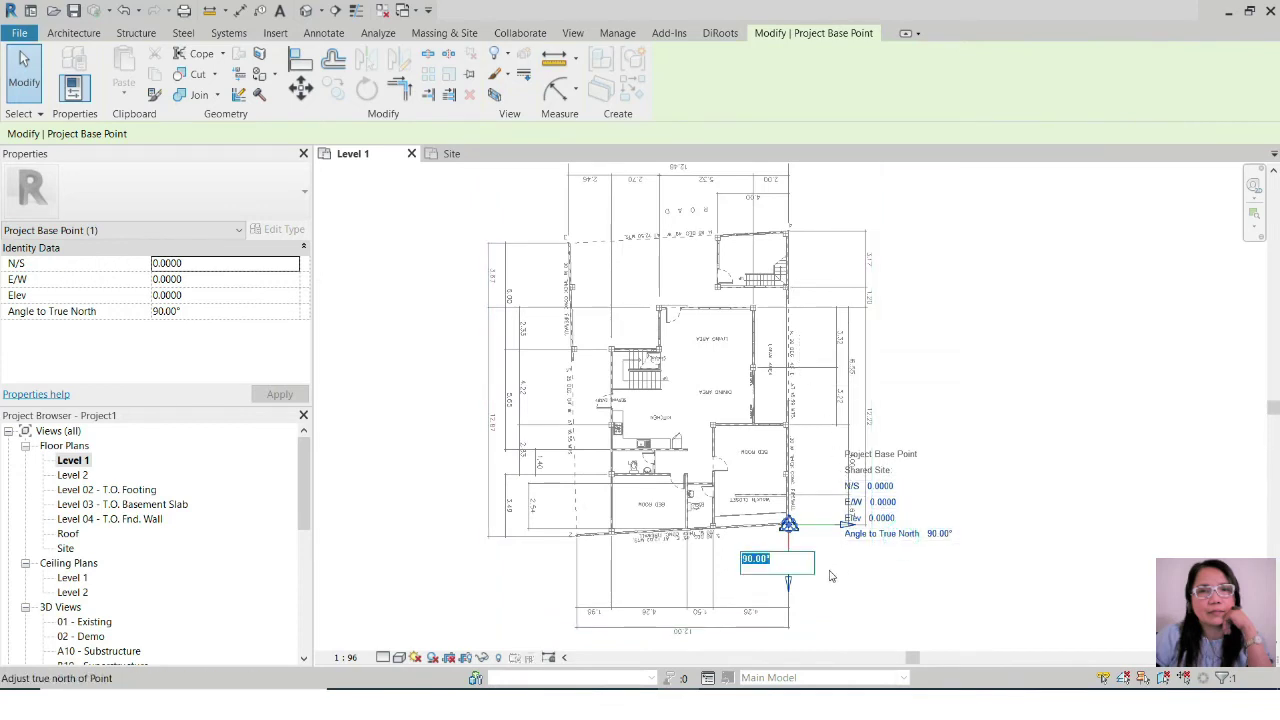
{"action": "type", "text": "-90"}
{"action": "key", "text": "Return"}
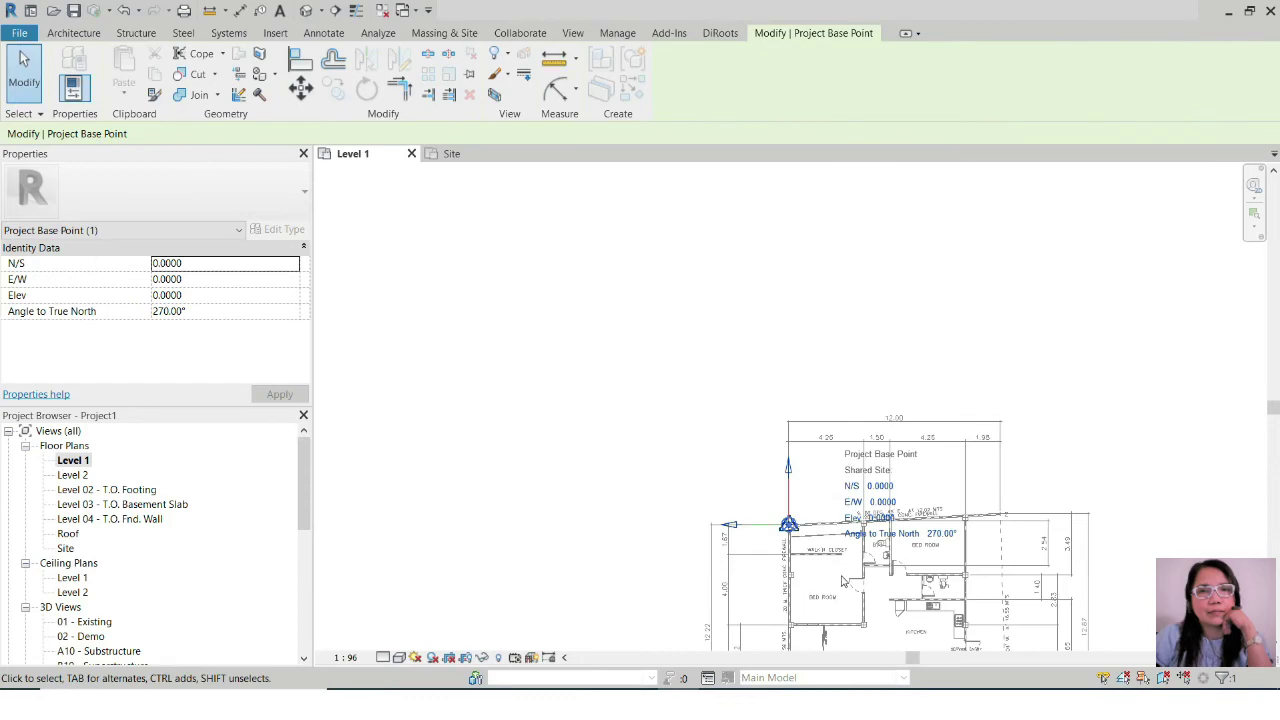
{"action": "scroll", "coordinate": [843, 581], "scroll_direction": "up", "scroll_amount": 3}
{"action": "scroll", "coordinate": [620, 400], "scroll_direction": "down", "scroll_amount": 4}
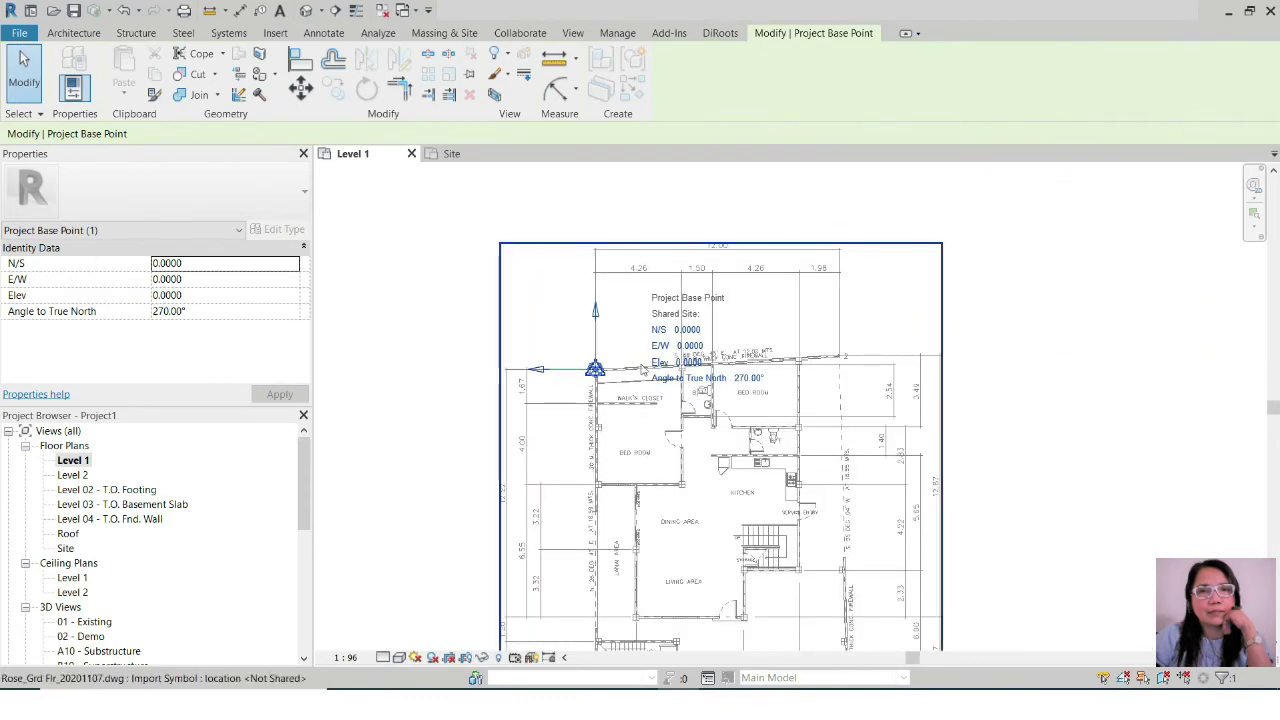
{"action": "scroll", "coordinate": [640, 420], "scroll_direction": "up", "scroll_amount": 2}
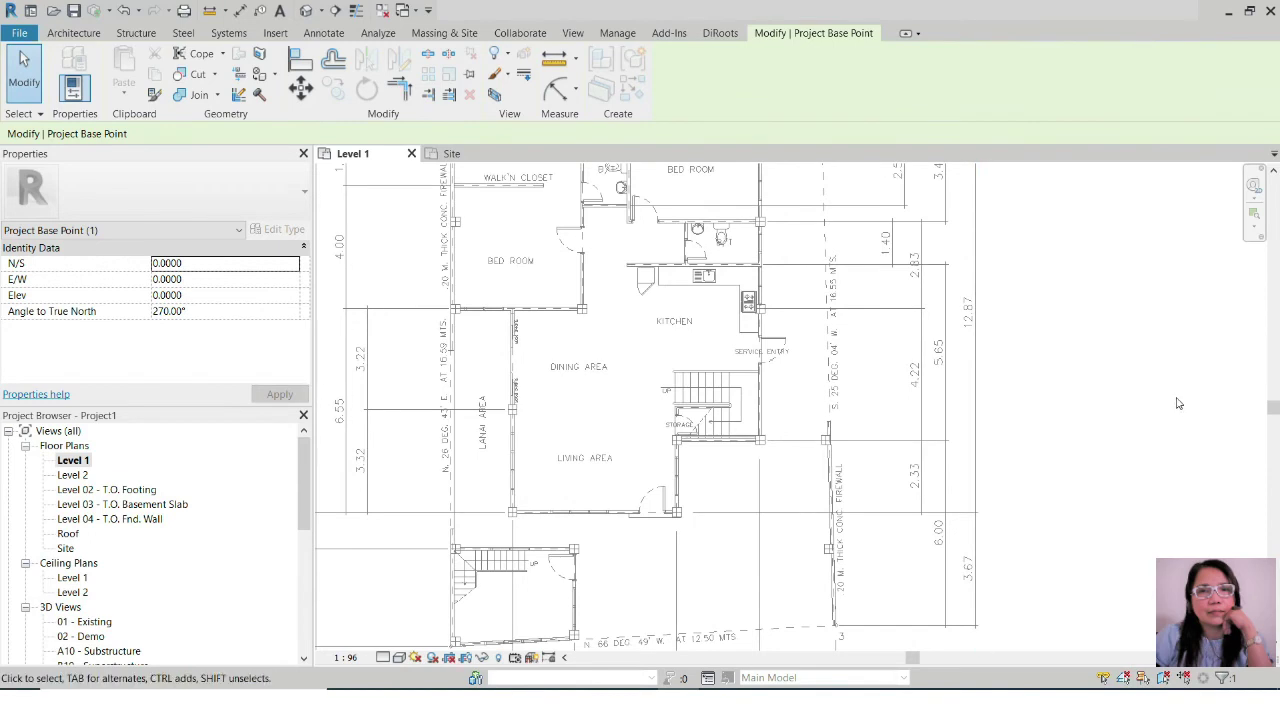
{"action": "key", "text": "Escape"}
Step: Set the Level 1 floor plan view's orientation to Project North and apply it
{"action": "scroll", "coordinate": [290, 372], "scroll_direction": "down", "scroll_amount": 2}
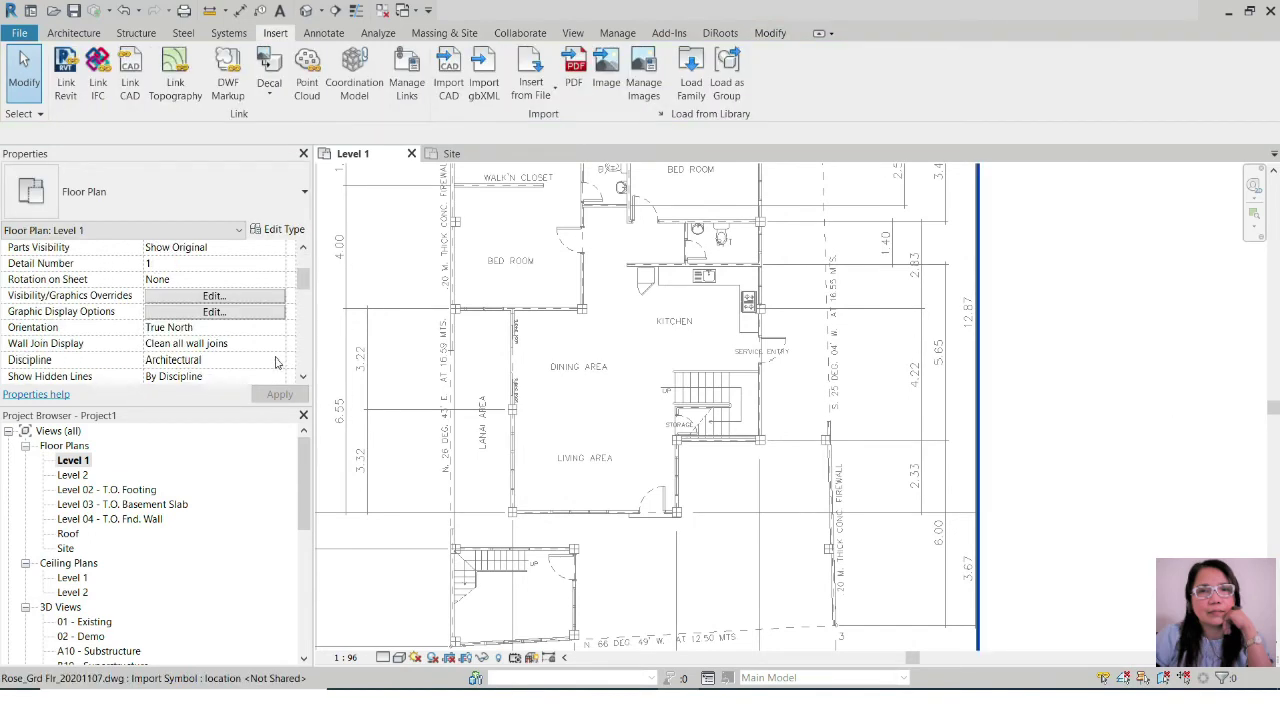
{"action": "left_click", "coordinate": [276, 333]}
{"action": "left_click", "coordinate": [279, 330]}
{"action": "left_click", "coordinate": [230, 343]}
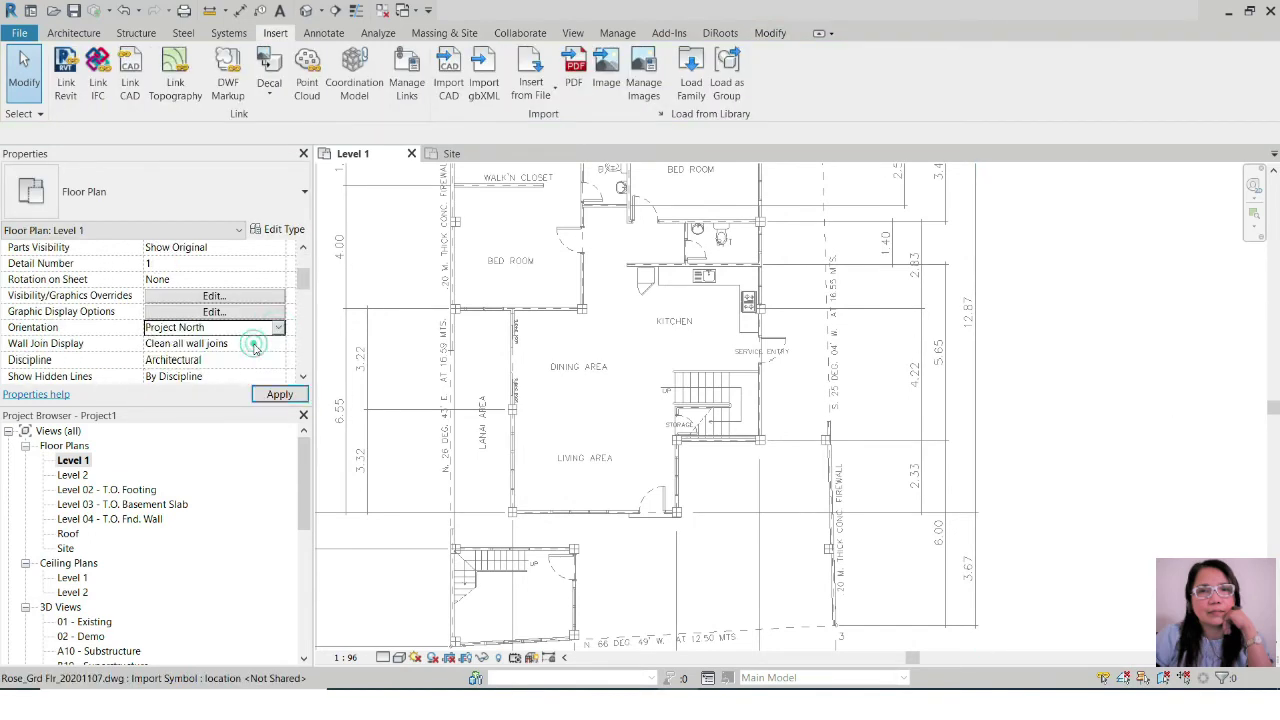
{"action": "left_click", "coordinate": [279, 394]}
{"action": "scroll", "coordinate": [763, 379], "scroll_direction": "down", "scroll_amount": 4}
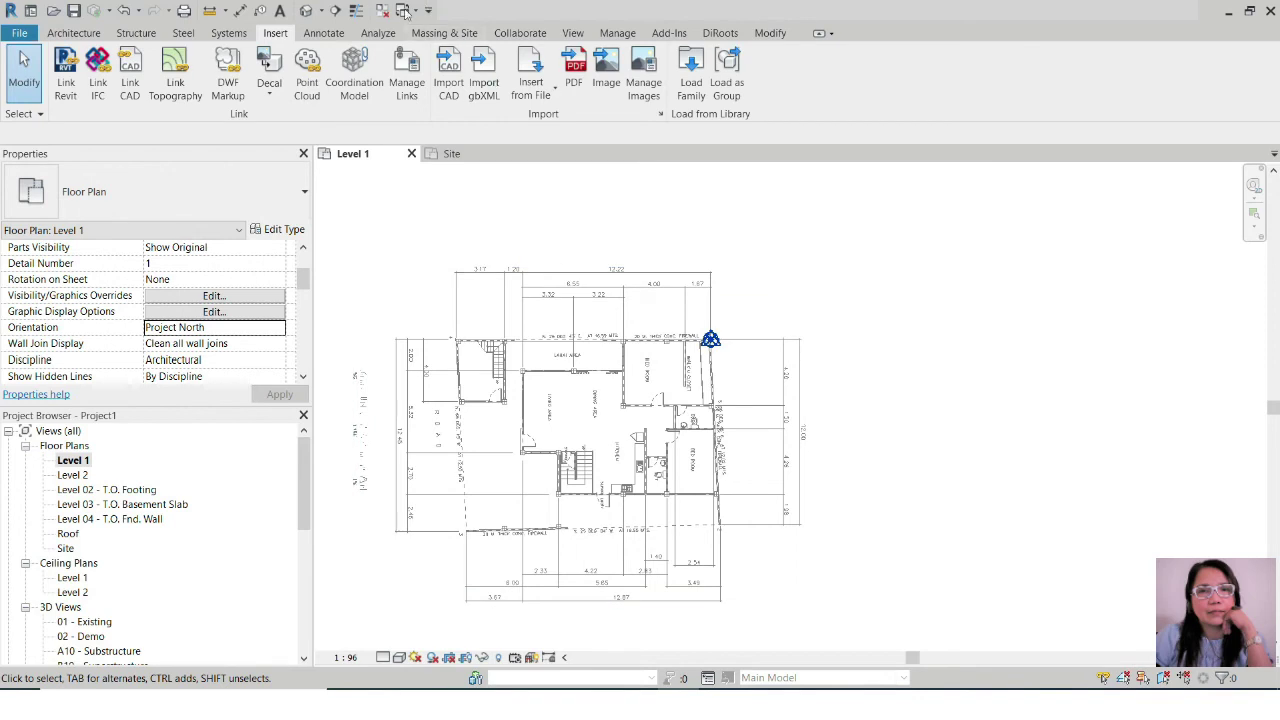
Step: Remove the linked CAD drawing Rose_Grd Flr_20201107.dwg from the project
{"action": "left_click", "coordinate": [613, 33]}
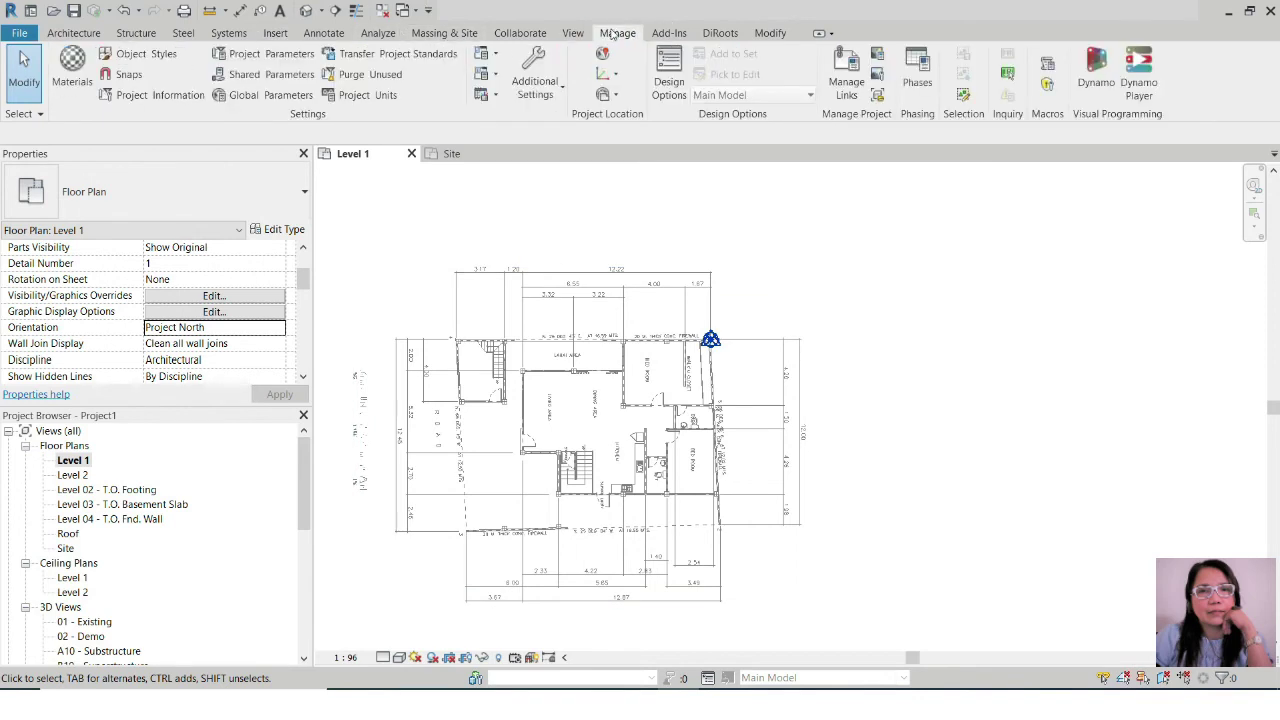
{"action": "left_click", "coordinate": [846, 82]}
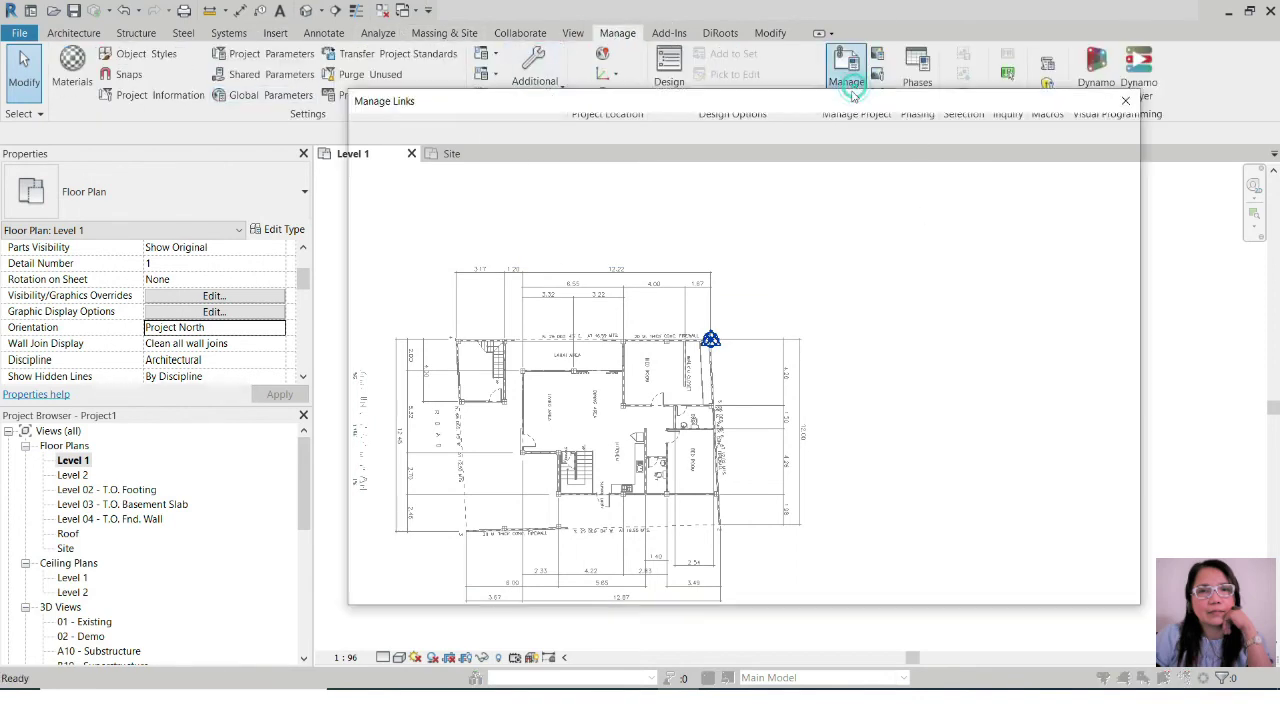
{"action": "left_click", "coordinate": [455, 126]}
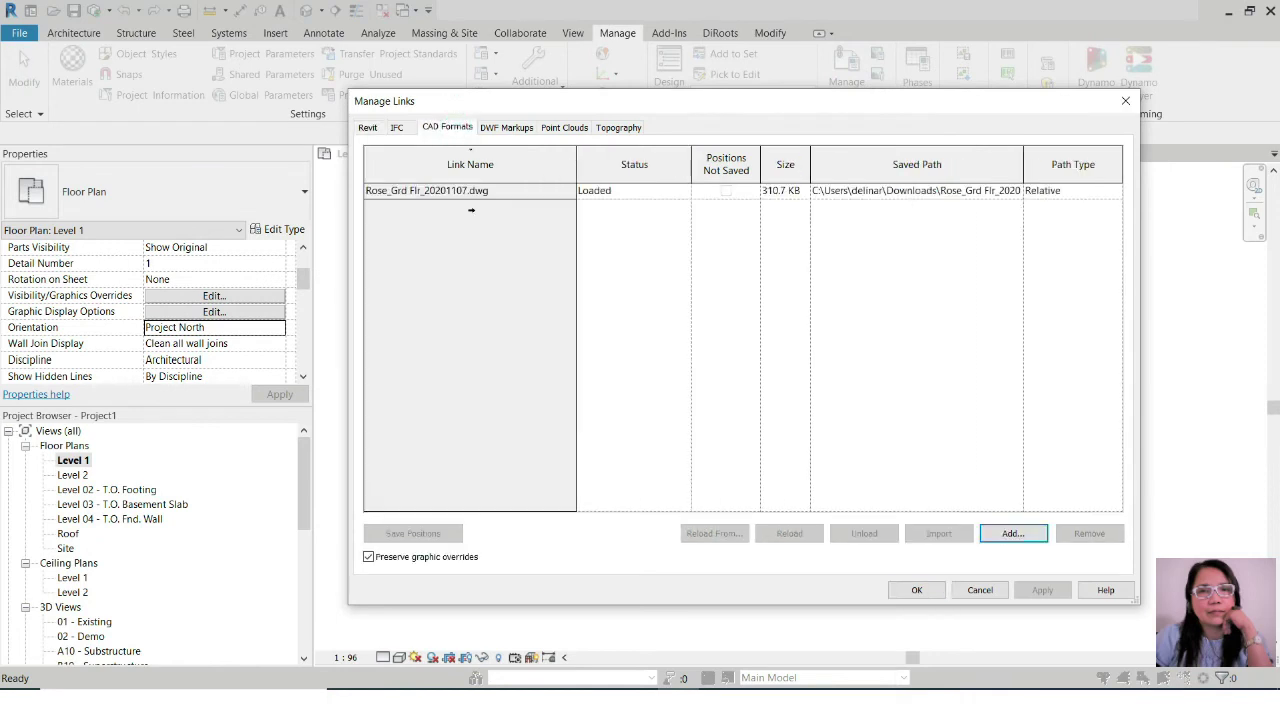
{"action": "left_click", "coordinate": [470, 190]}
{"action": "left_click", "coordinate": [1092, 536]}
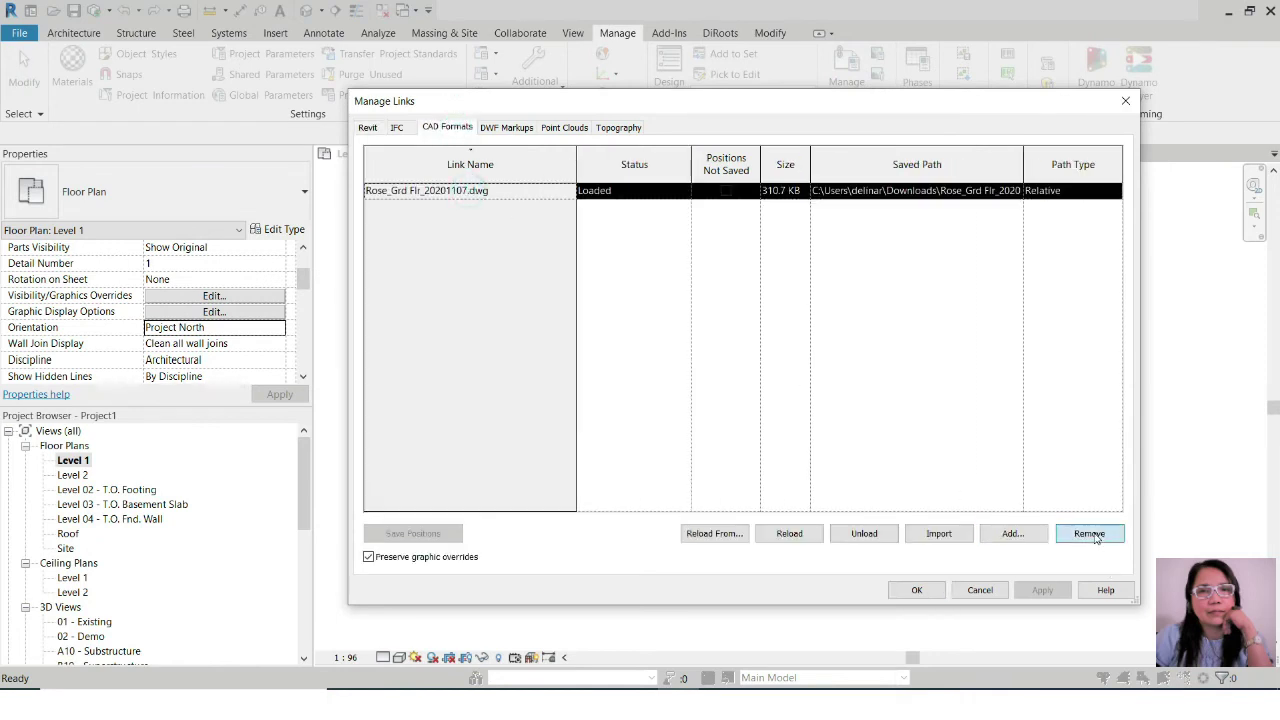
{"action": "left_click", "coordinate": [916, 590]}
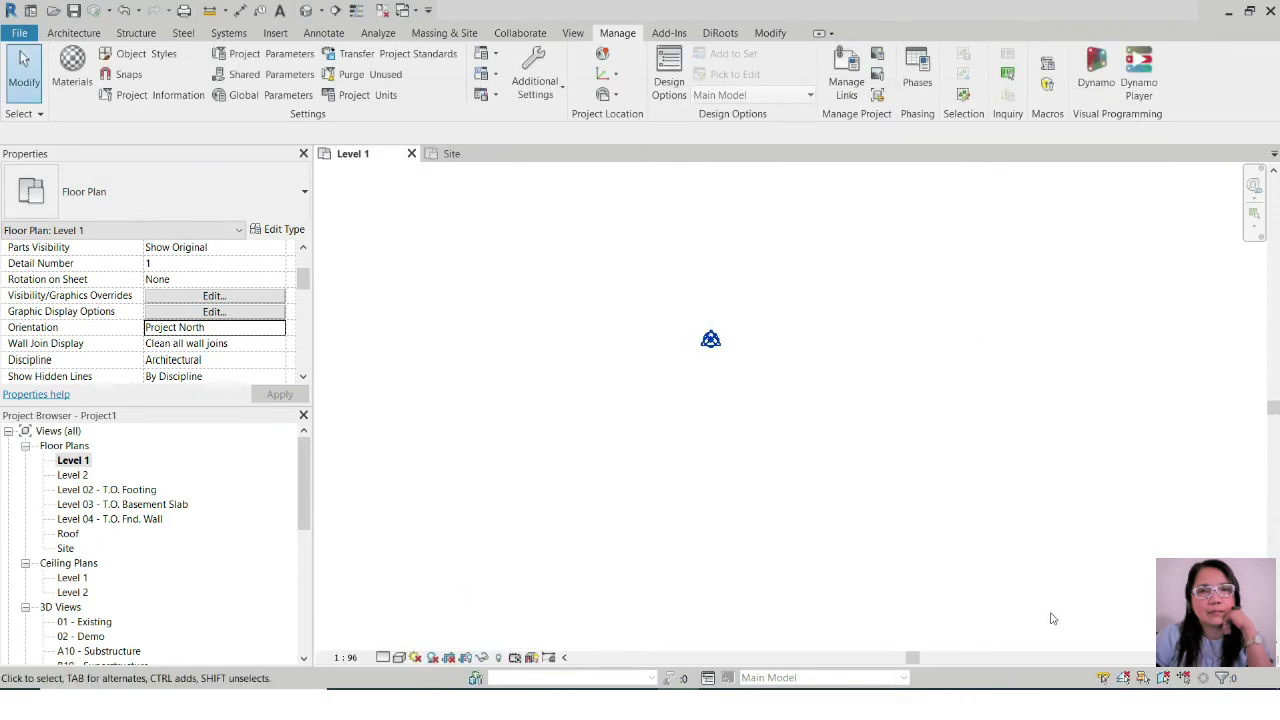
Step: Return the emptied Level 1 floor plan view's orientation to True North
{"action": "left_click", "coordinate": [1007, 509]}
{"action": "left_click", "coordinate": [270, 330]}
{"action": "left_click", "coordinate": [279, 329]}
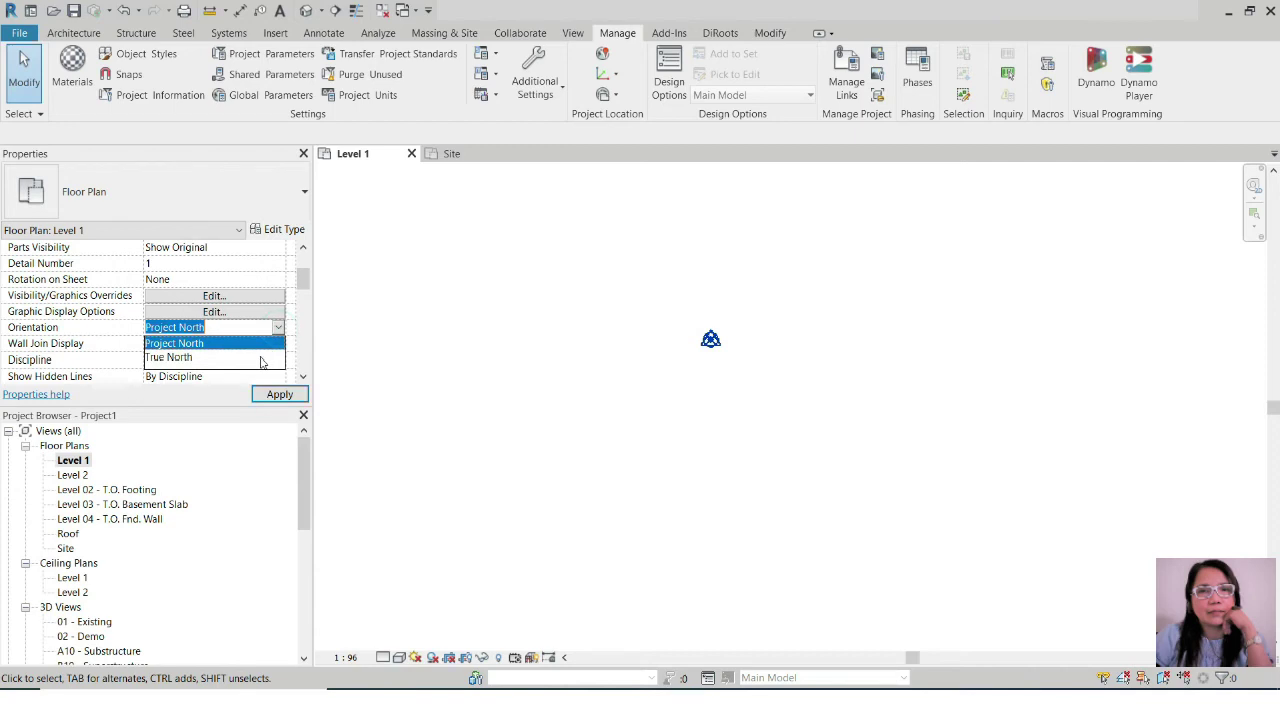
{"action": "left_click", "coordinate": [263, 356]}
{"action": "left_click", "coordinate": [541, 432]}
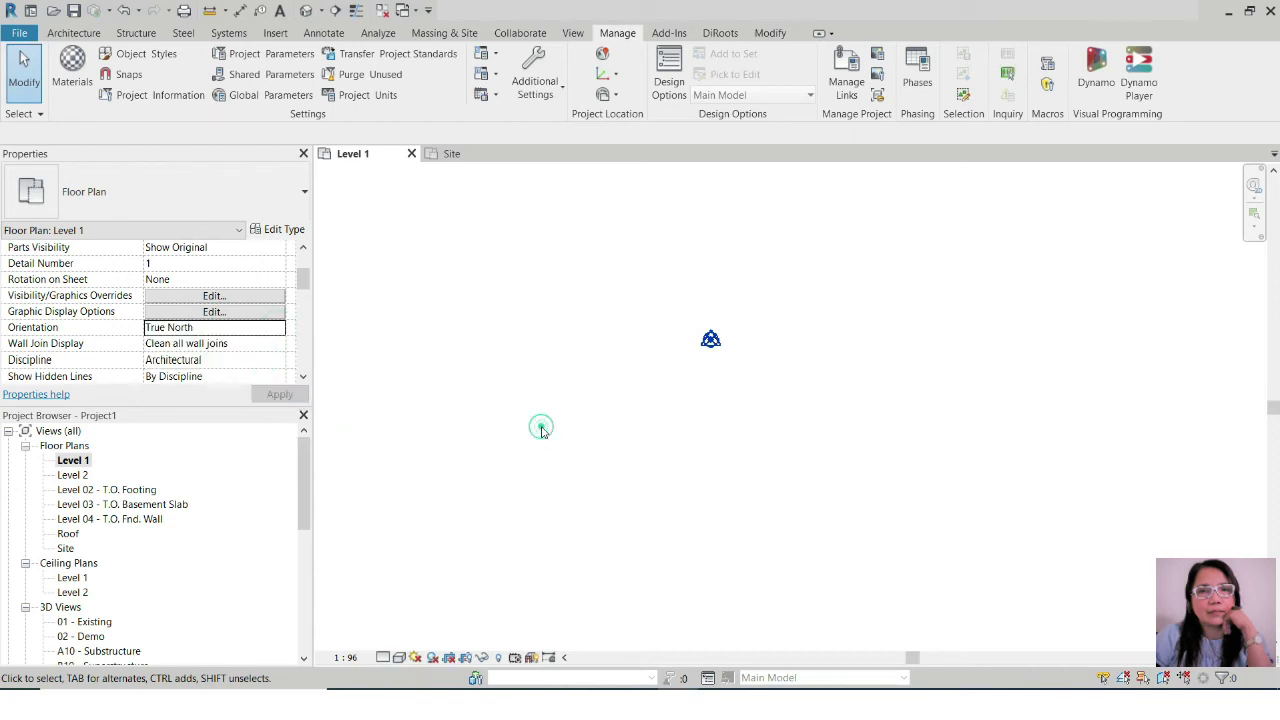
Step: Link Rose_Grd Flr_20201107.dwg to the current view only, with preserved colors and Auto - Origin to Internal Origin positioning
{"action": "left_click", "coordinate": [272, 33]}
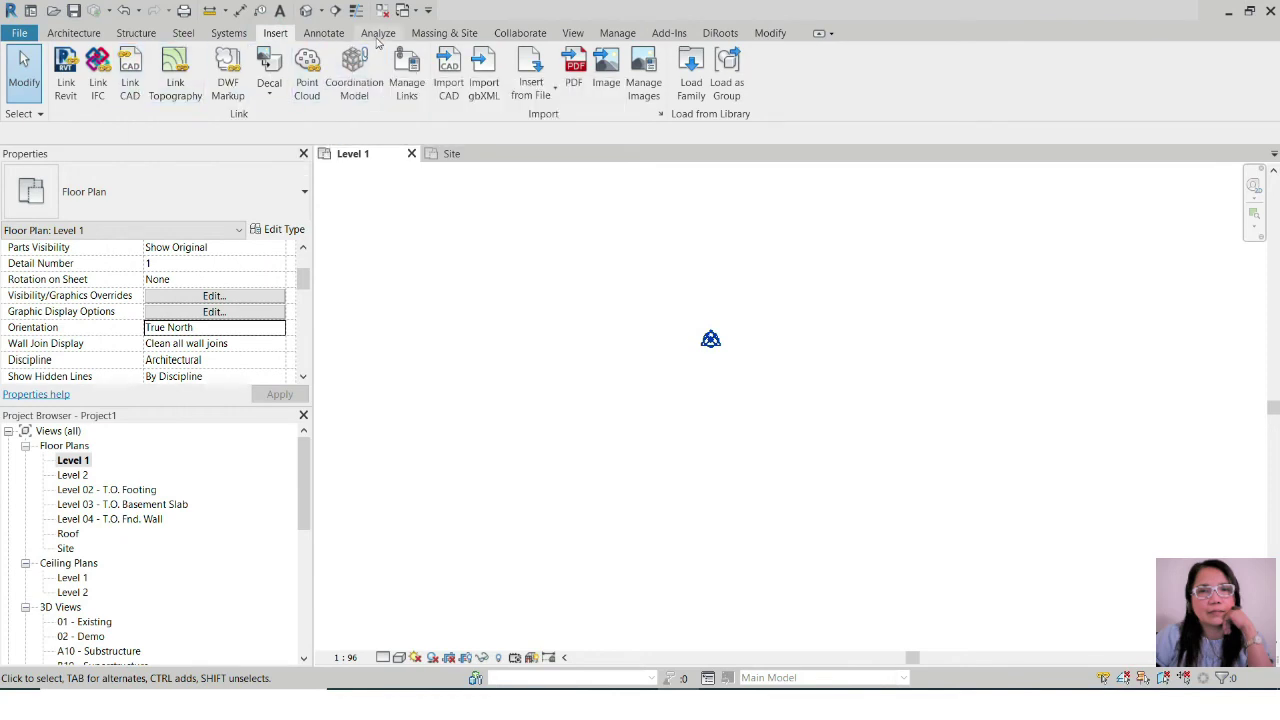
{"action": "left_click", "coordinate": [618, 34]}
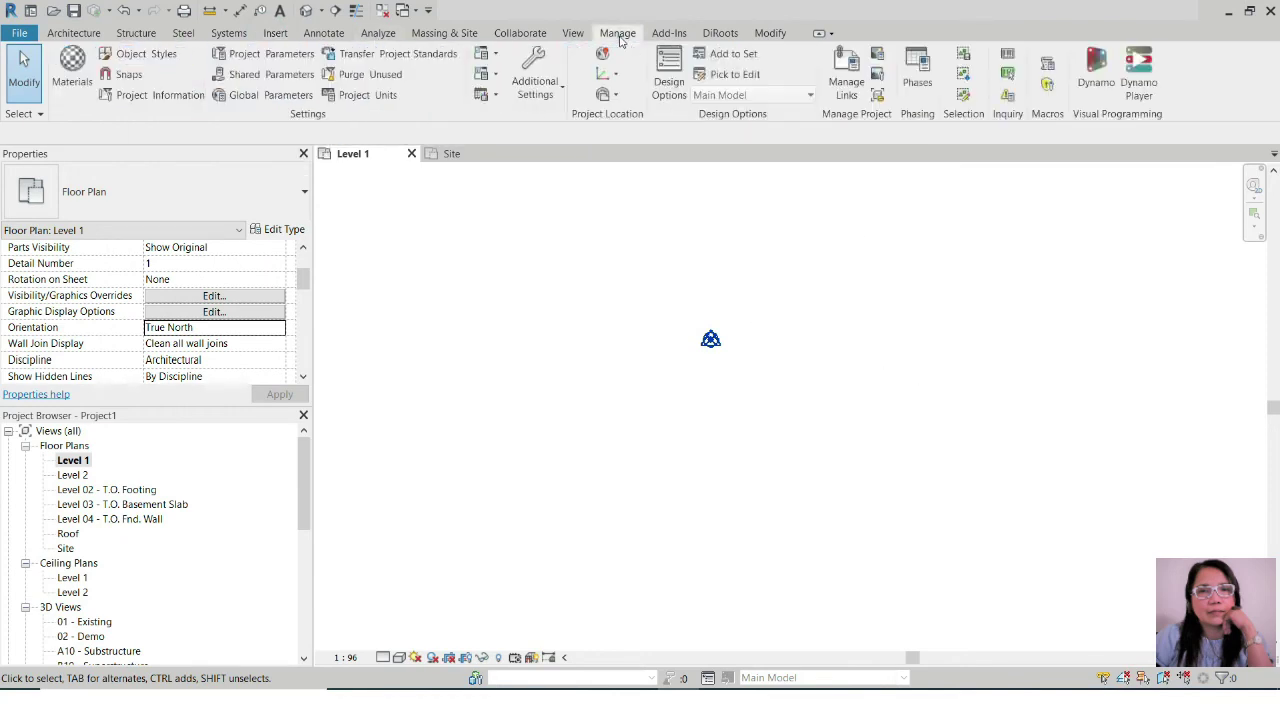
{"action": "left_click", "coordinate": [843, 90]}
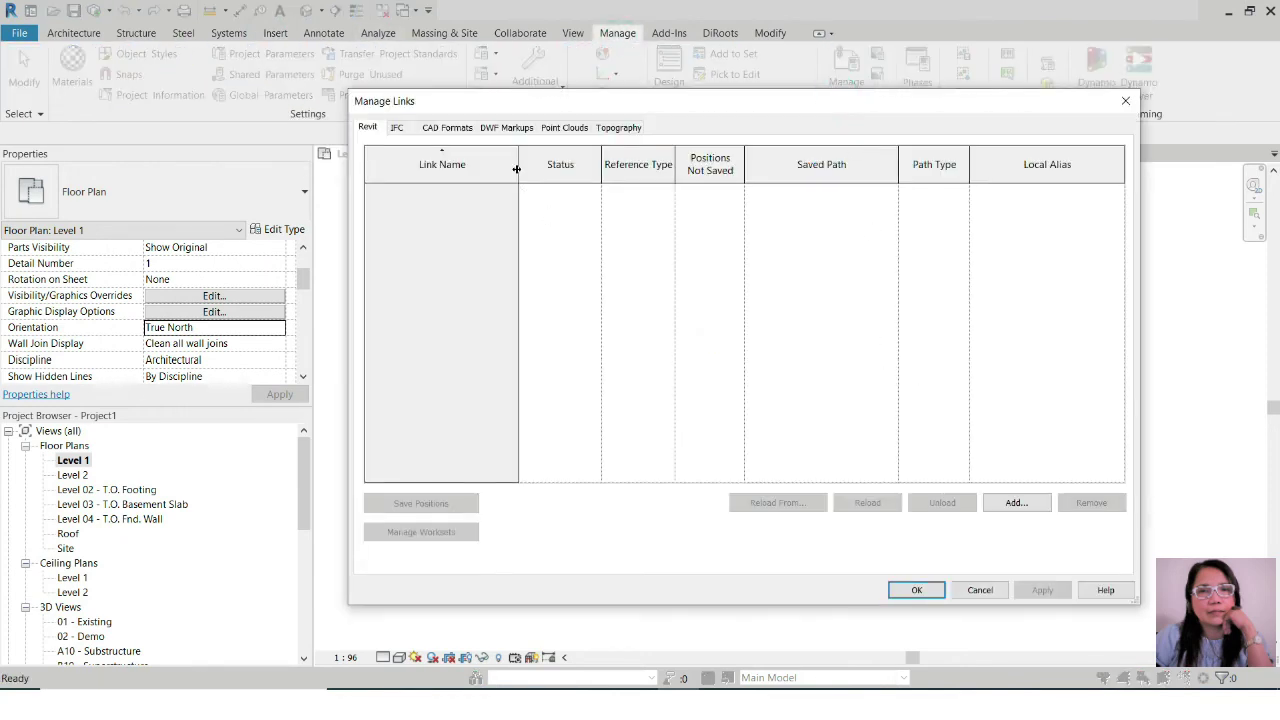
{"action": "left_click", "coordinate": [441, 129]}
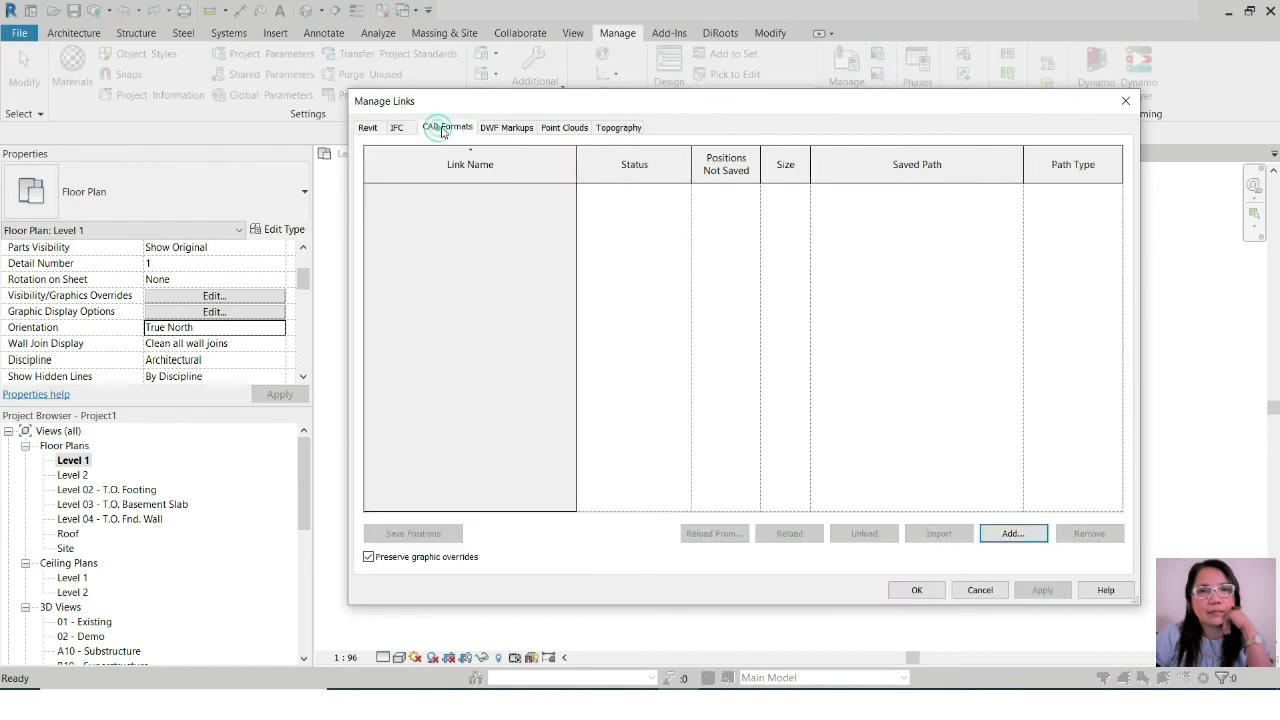
{"action": "left_click", "coordinate": [1013, 535]}
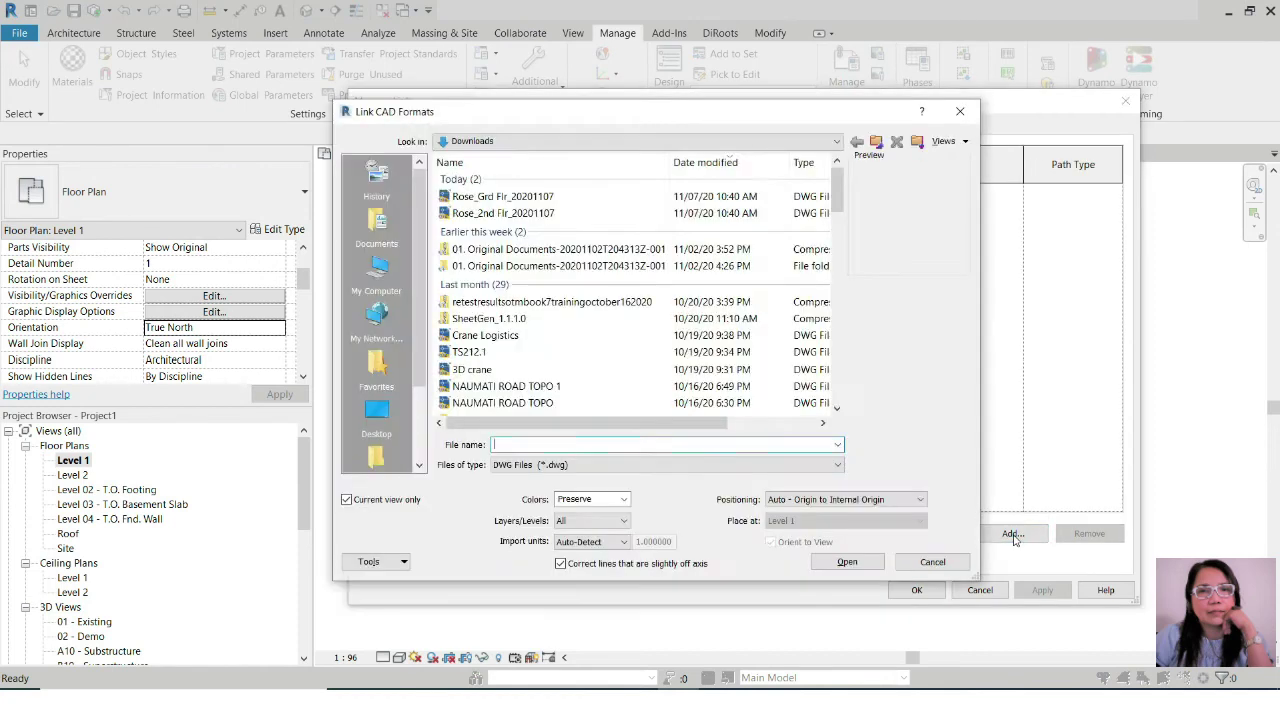
{"action": "left_click", "coordinate": [520, 196]}
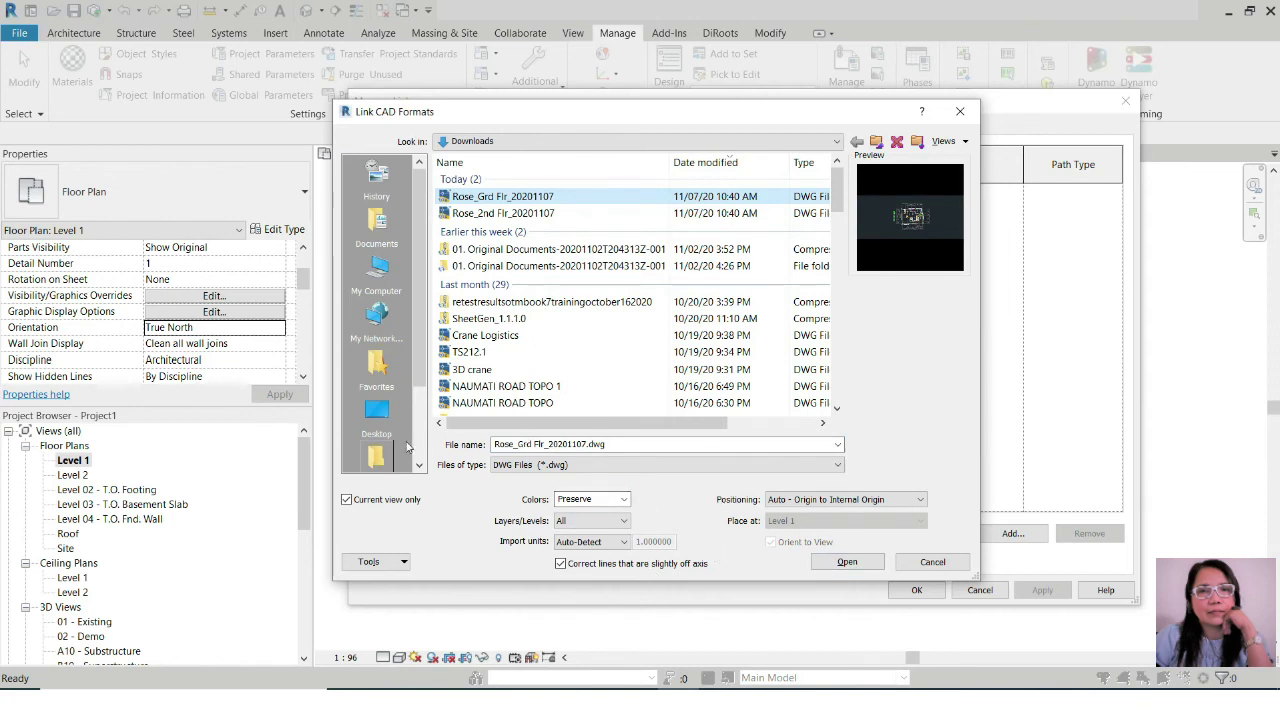
{"action": "left_click", "coordinate": [847, 563]}
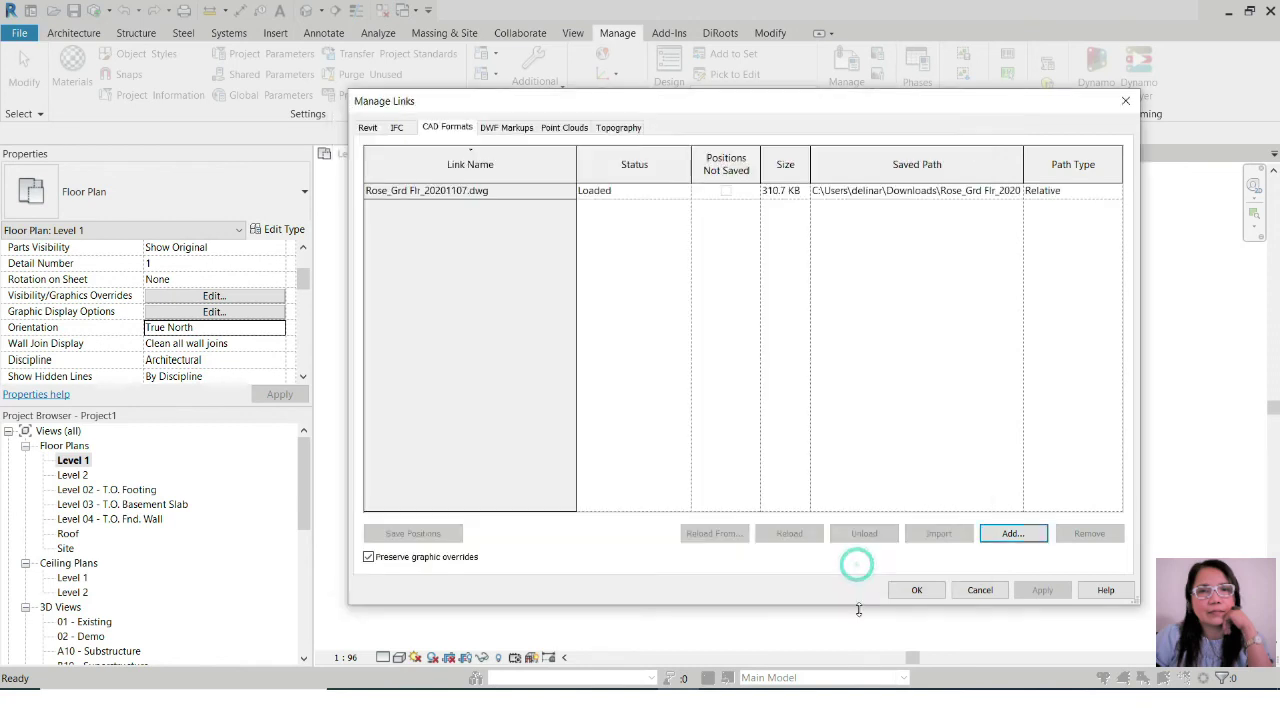
{"action": "left_click", "coordinate": [914, 591]}
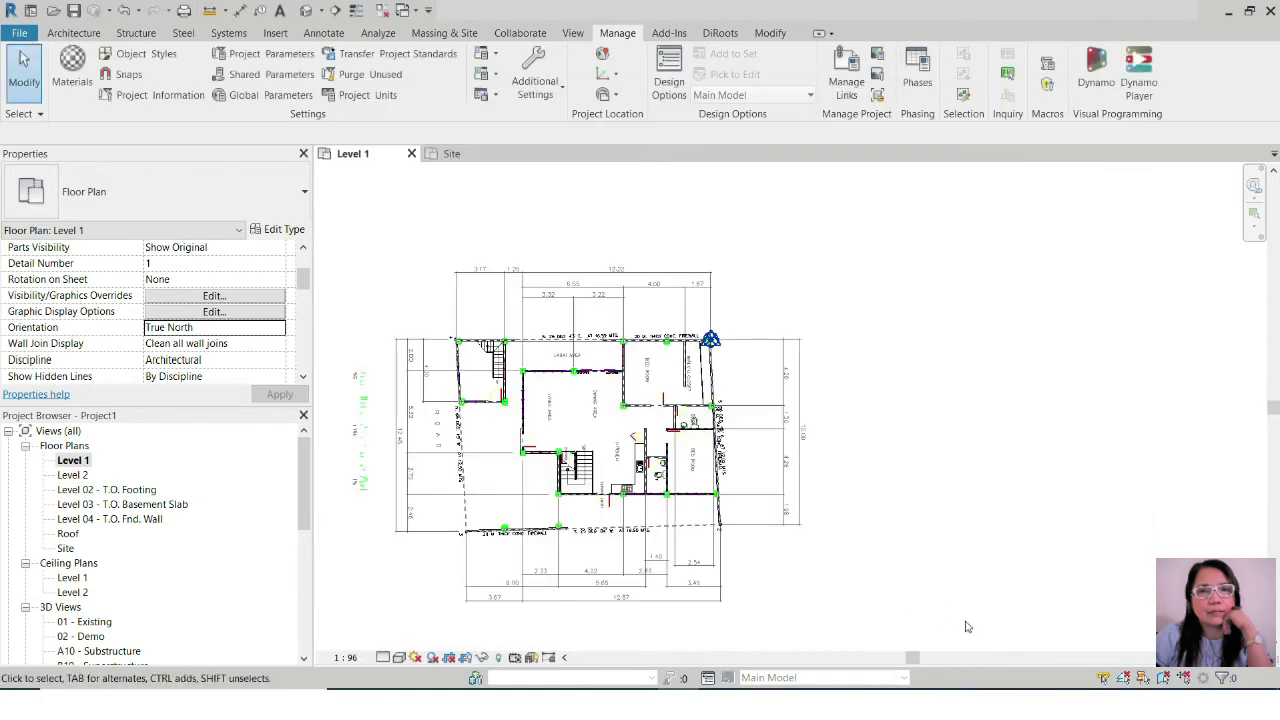
Step: Set the project base point's angle to true north to 0°
{"action": "left_click", "coordinate": [710, 341]}
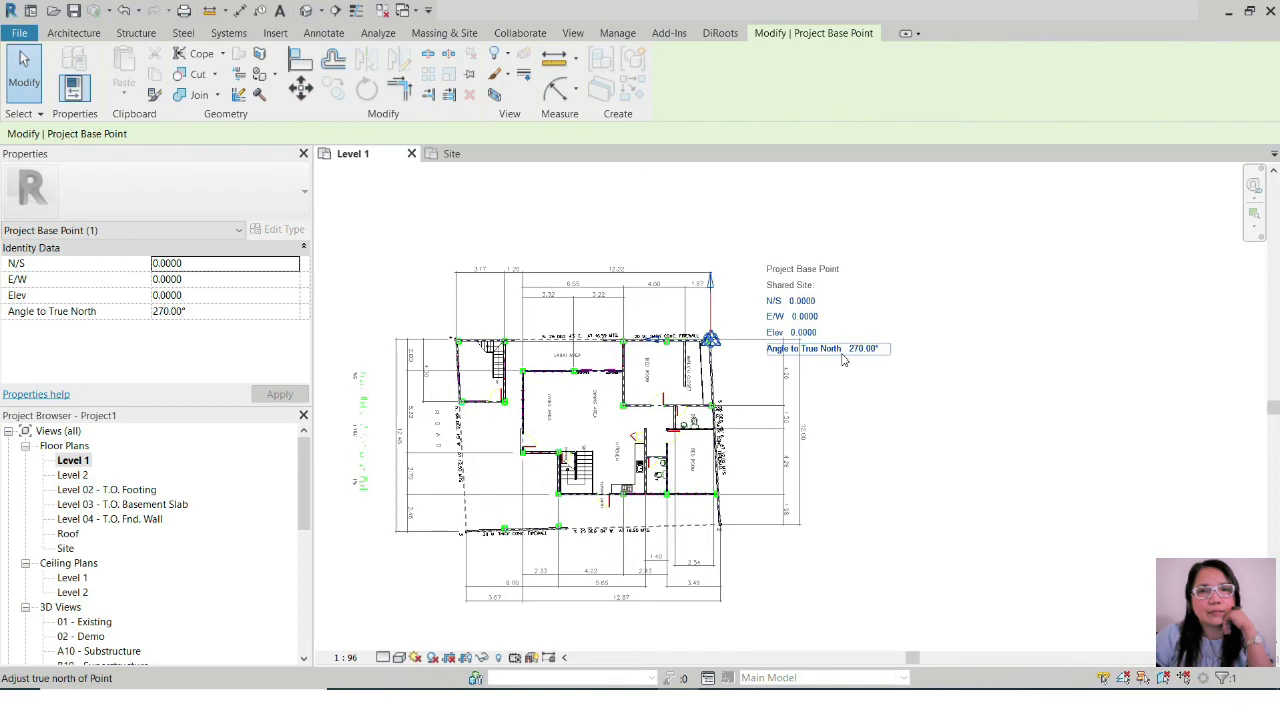
{"action": "left_click", "coordinate": [220, 314]}
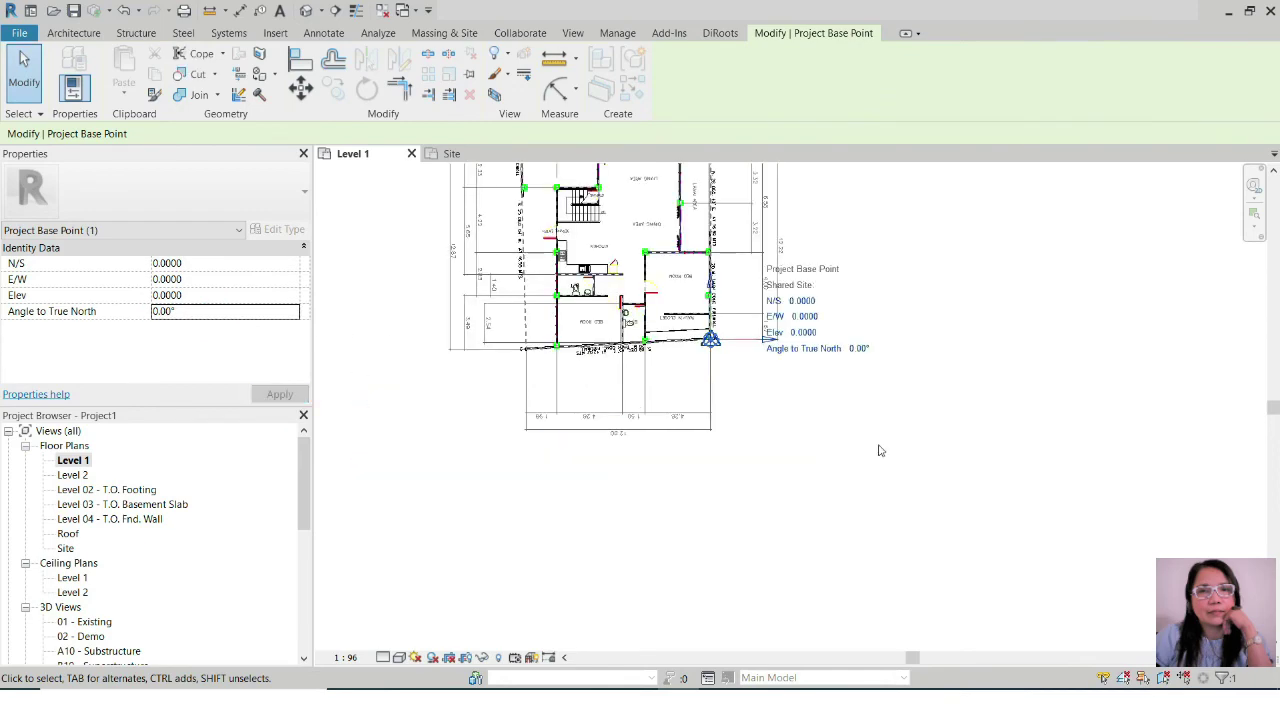
{"action": "left_click", "coordinate": [878, 453]}
Step: Change the linked ground floor drawing's draw layer to Foreground in the Level 1 view
{"action": "scroll", "coordinate": [727, 369], "scroll_direction": "up", "scroll_amount": 4}
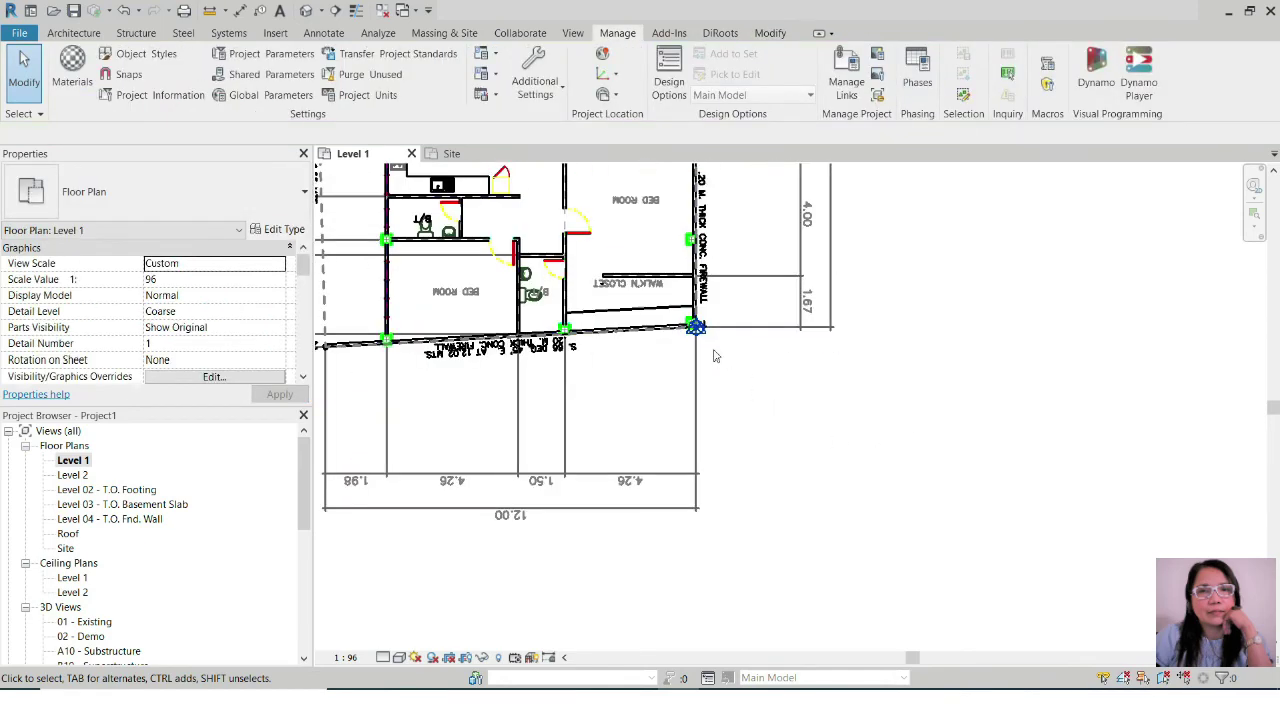
{"action": "left_click", "coordinate": [695, 328]}
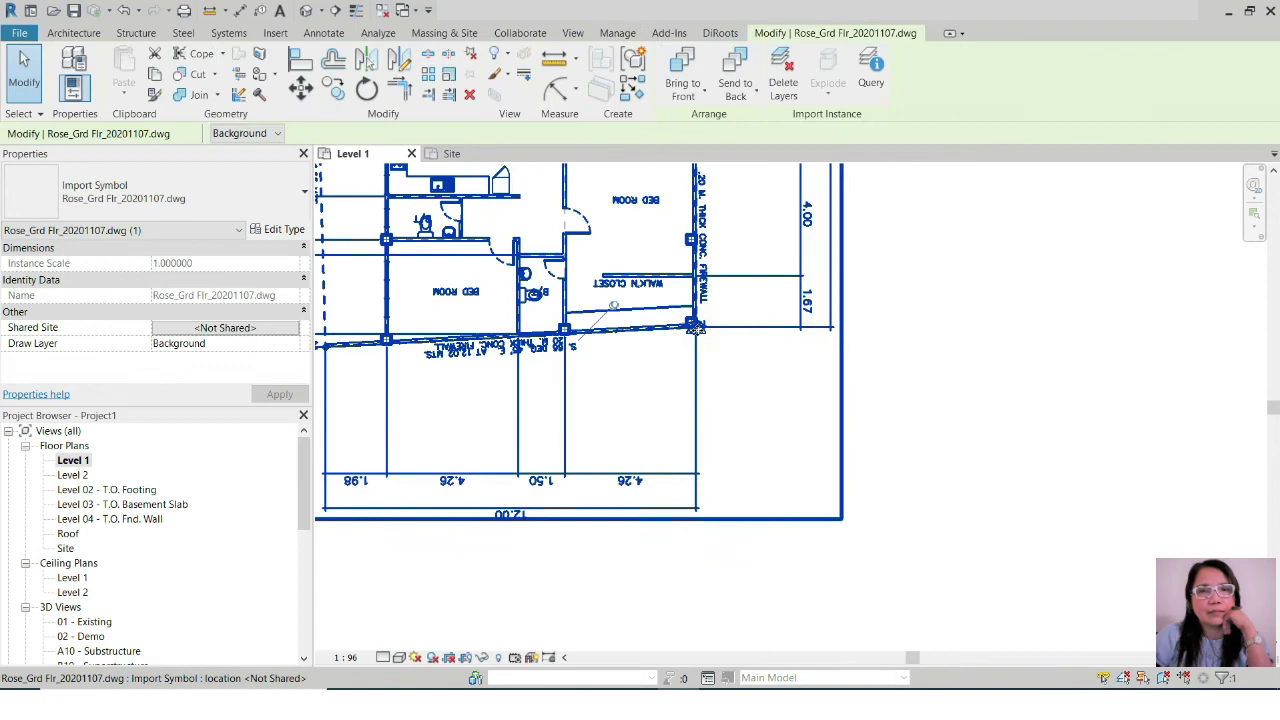
{"action": "left_click", "coordinate": [265, 345]}
{"action": "left_click", "coordinate": [293, 343]}
{"action": "left_click", "coordinate": [180, 372]}
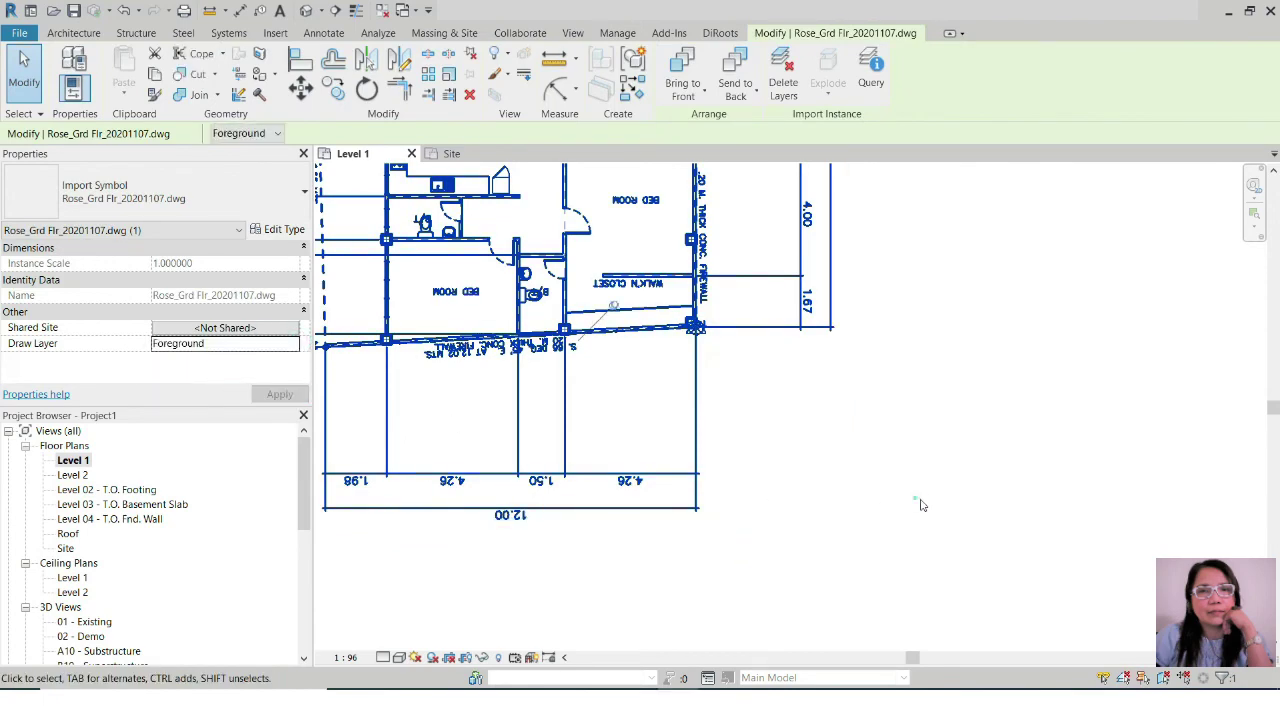
{"action": "left_click", "coordinate": [922, 505]}
{"action": "scroll", "coordinate": [680, 505], "scroll_direction": "down", "scroll_amount": 5}
{"action": "scroll", "coordinate": [680, 435], "scroll_direction": "up", "scroll_amount": 3}
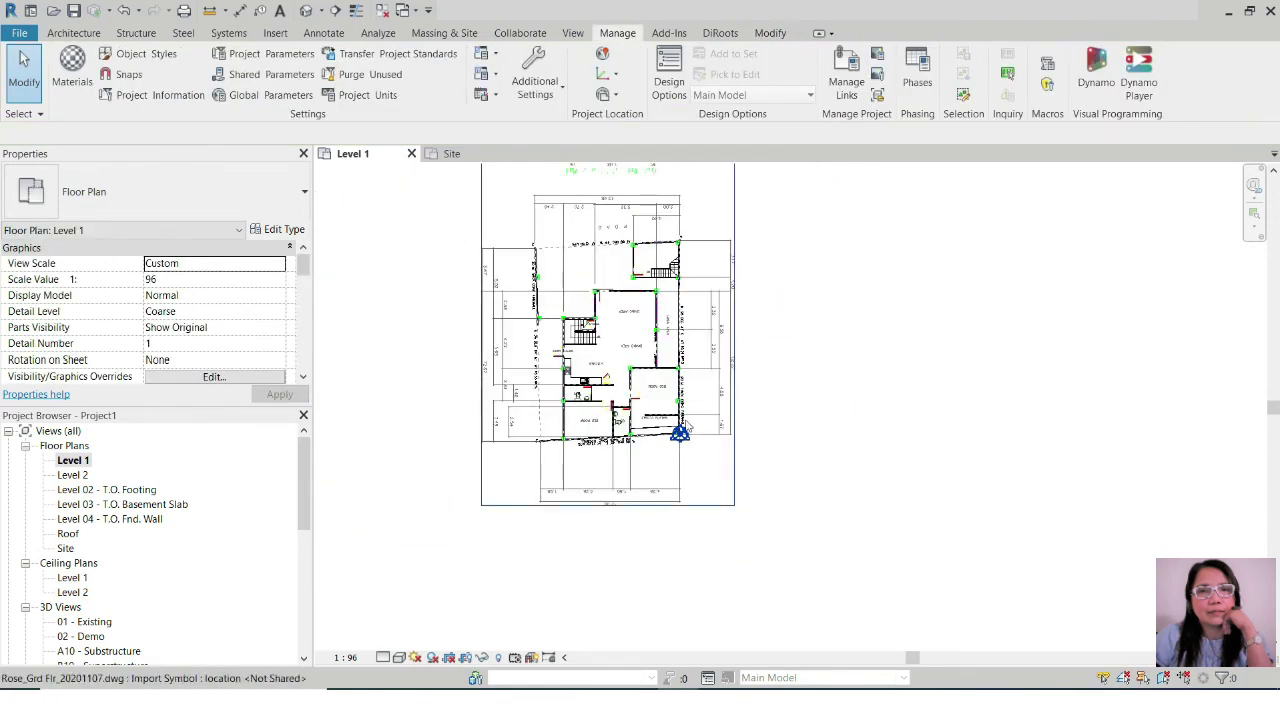
{"action": "left_click", "coordinate": [674, 441]}
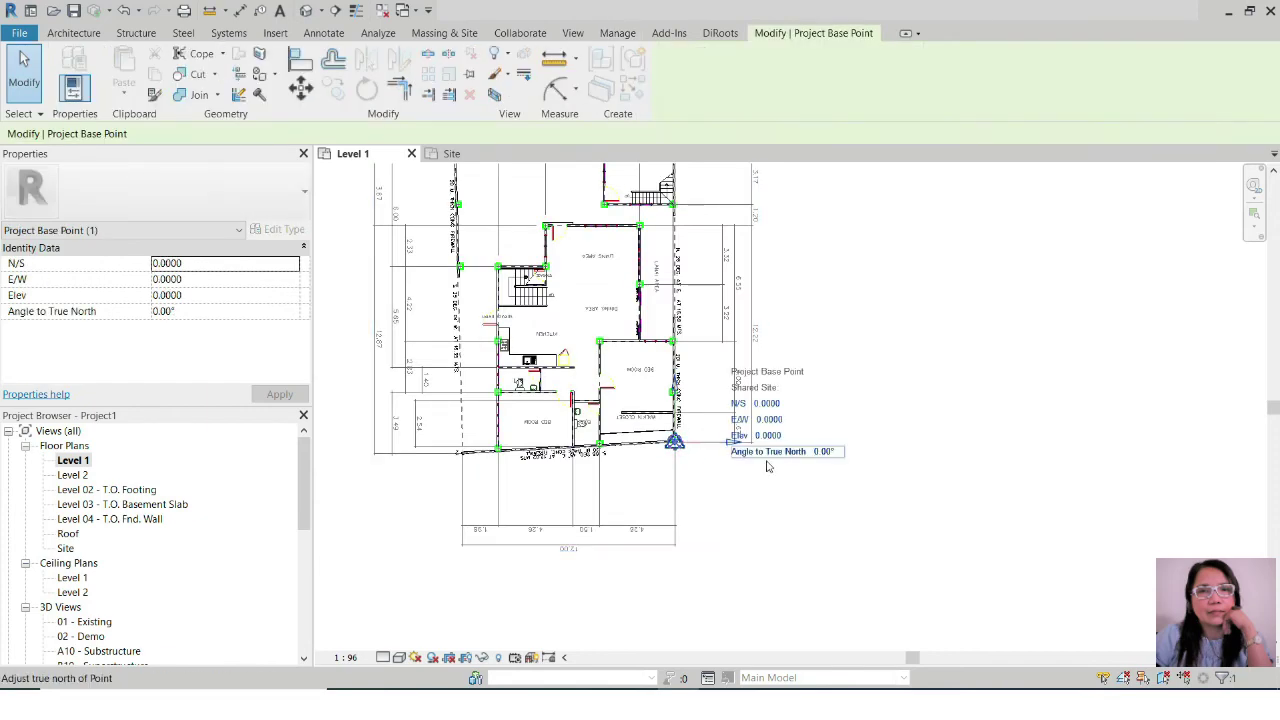
{"action": "left_click", "coordinate": [831, 528]}
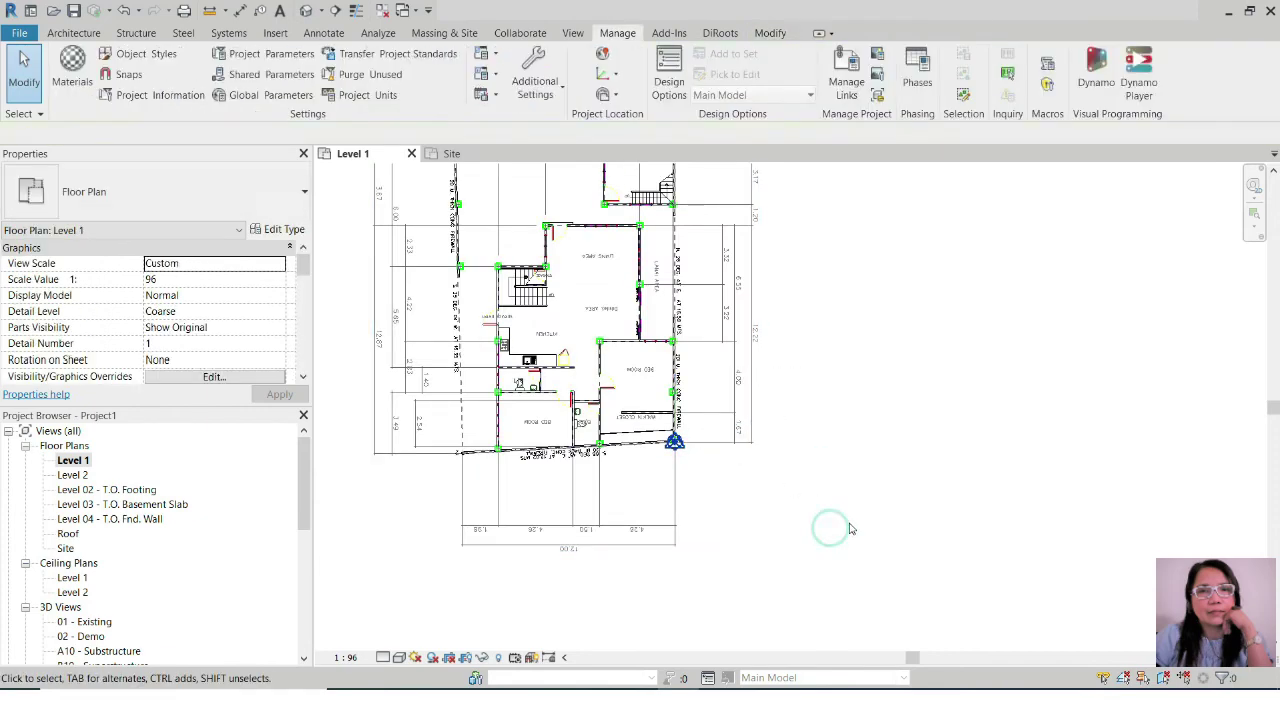
Step: Remove the linked CAD drawing Rose_Grd Flr_20201107.dwg from the project
{"action": "key", "text": "l"}
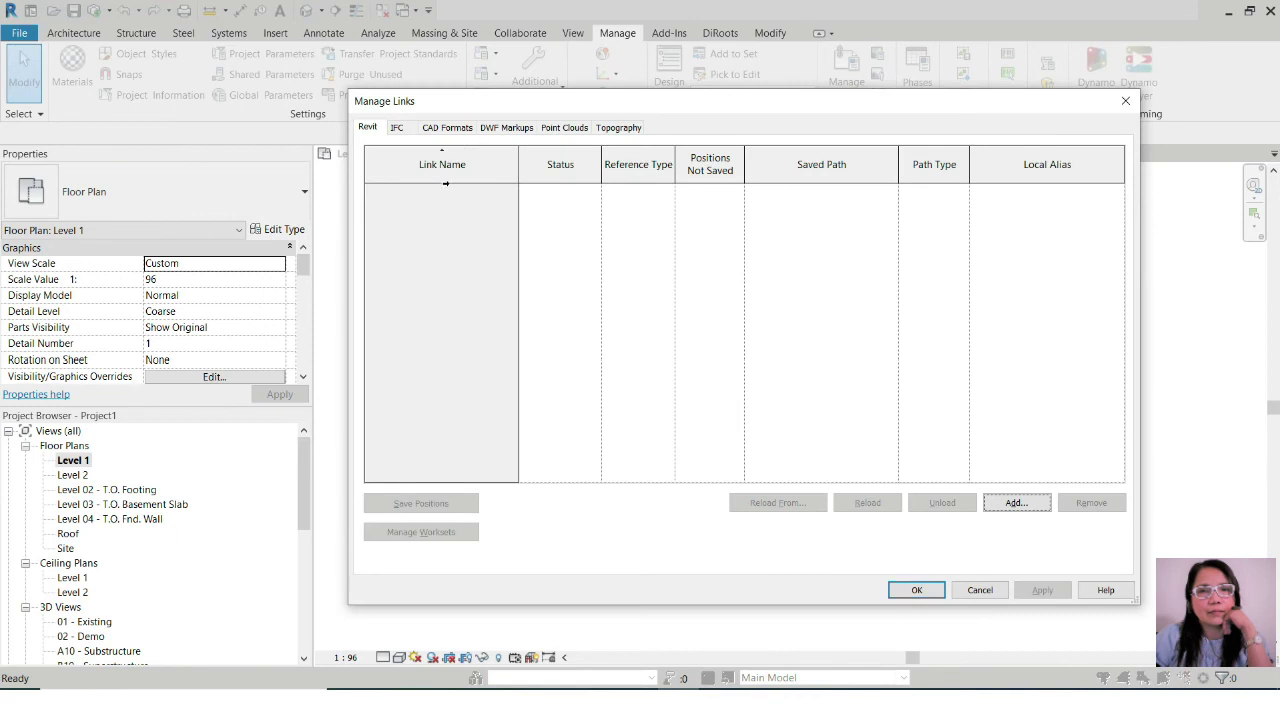
{"action": "left_click", "coordinate": [447, 128]}
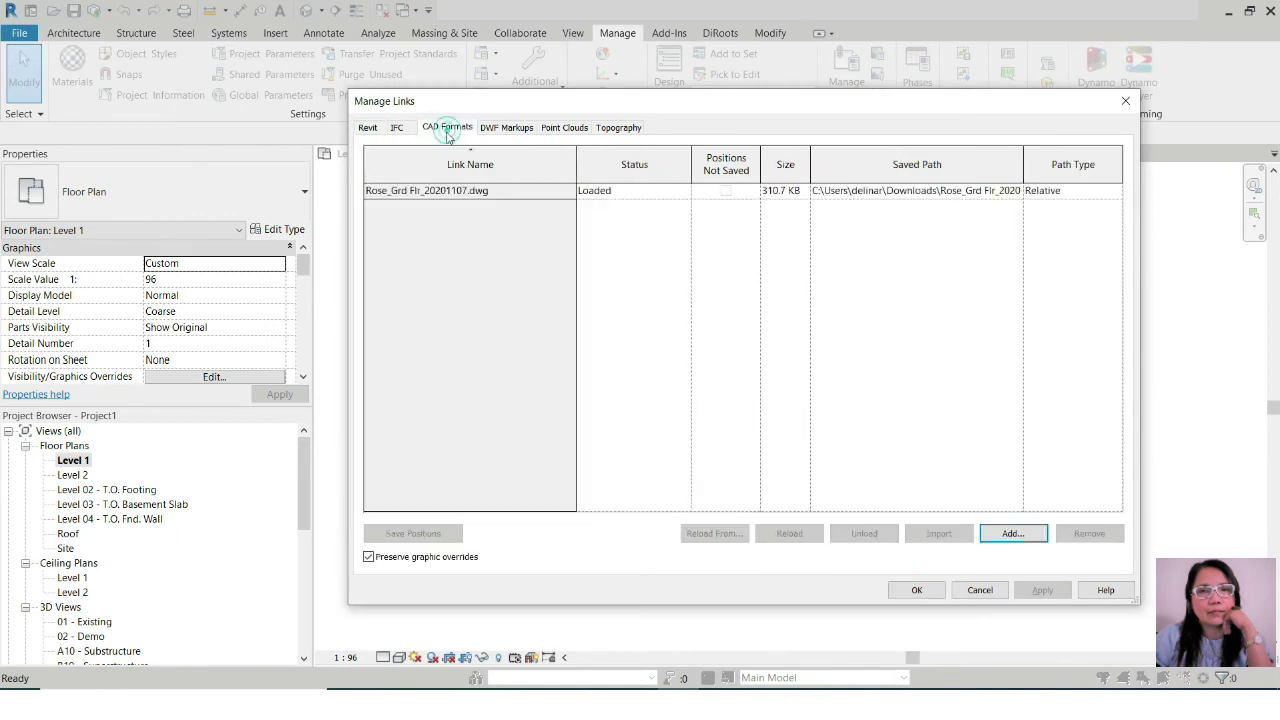
{"action": "left_click", "coordinate": [443, 191]}
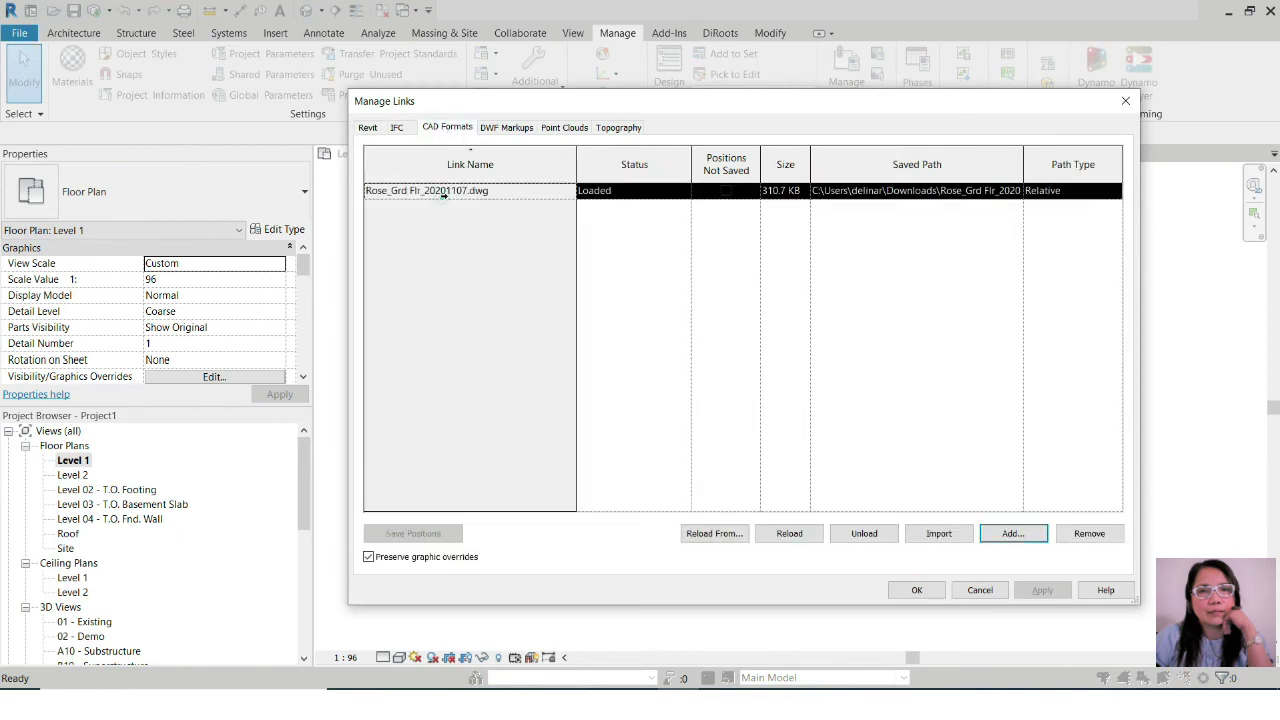
{"action": "left_click", "coordinate": [1089, 538]}
{"action": "left_click", "coordinate": [930, 590]}
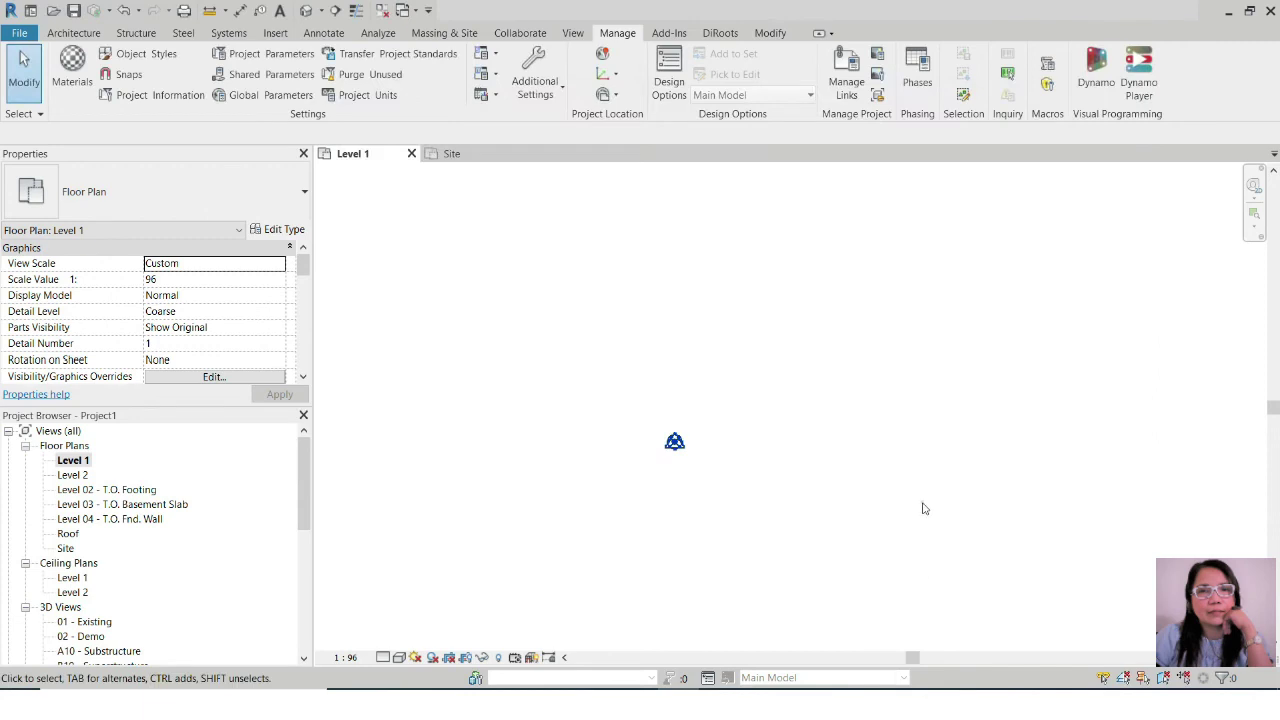
Step: Link Rose_Grd Flr_20201107.dwg to the current Level 1 view only, with preserved colors and Auto - Origin to Internal Origin positioning
{"action": "left_click", "coordinate": [274, 33]}
{"action": "left_click", "coordinate": [131, 92]}
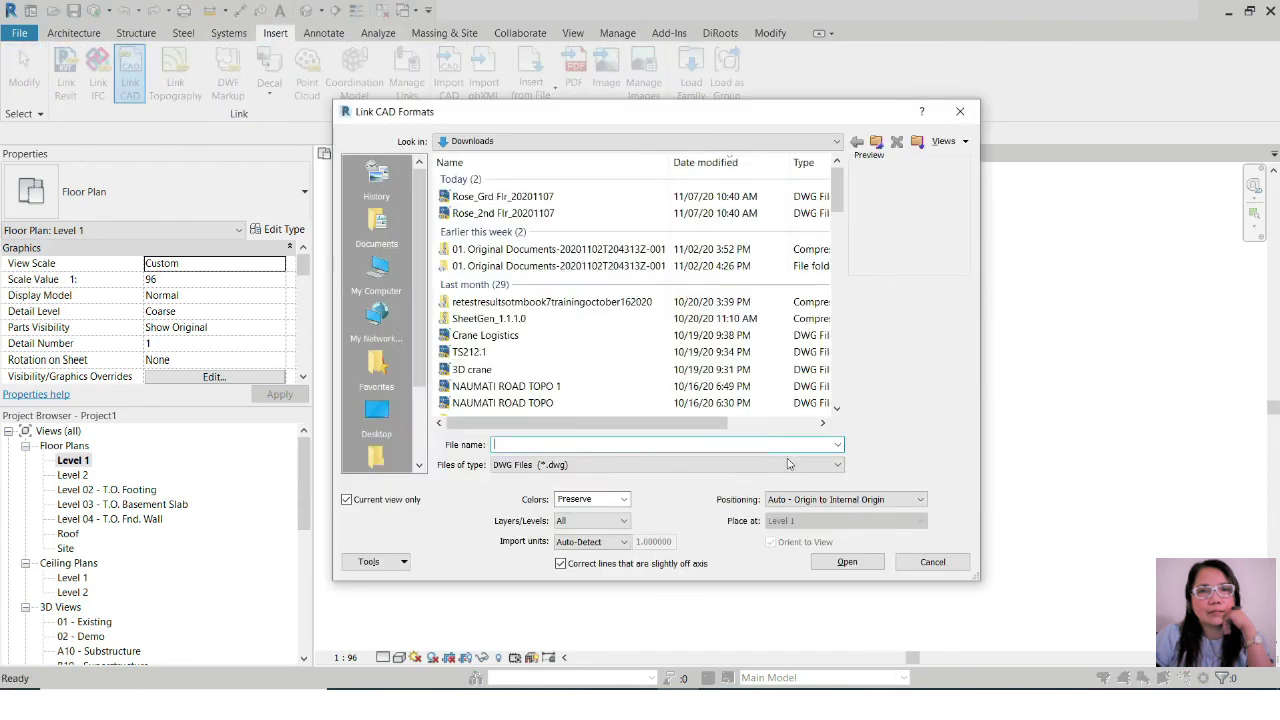
{"action": "left_click", "coordinate": [505, 196]}
{"action": "left_click", "coordinate": [845, 562]}
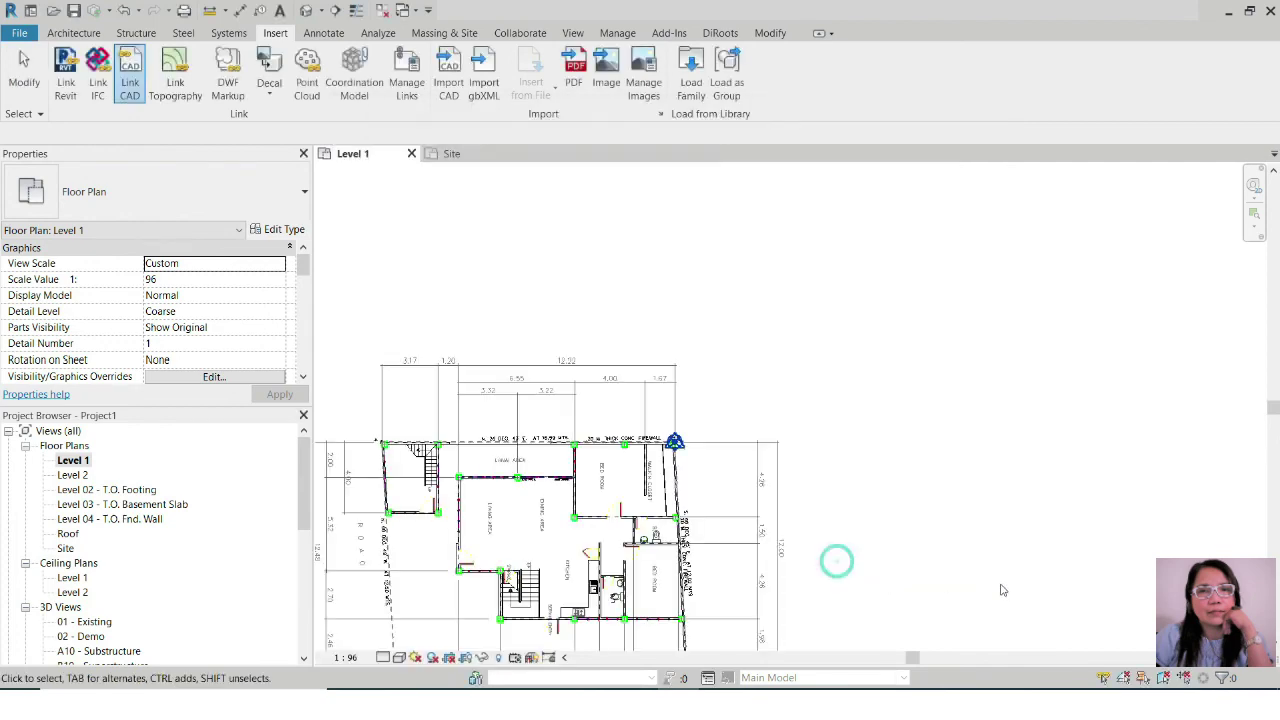
Step: Set the project base point's angle to true north to 270° and apply it
{"action": "scroll", "coordinate": [688, 434], "scroll_direction": "up", "scroll_amount": 4}
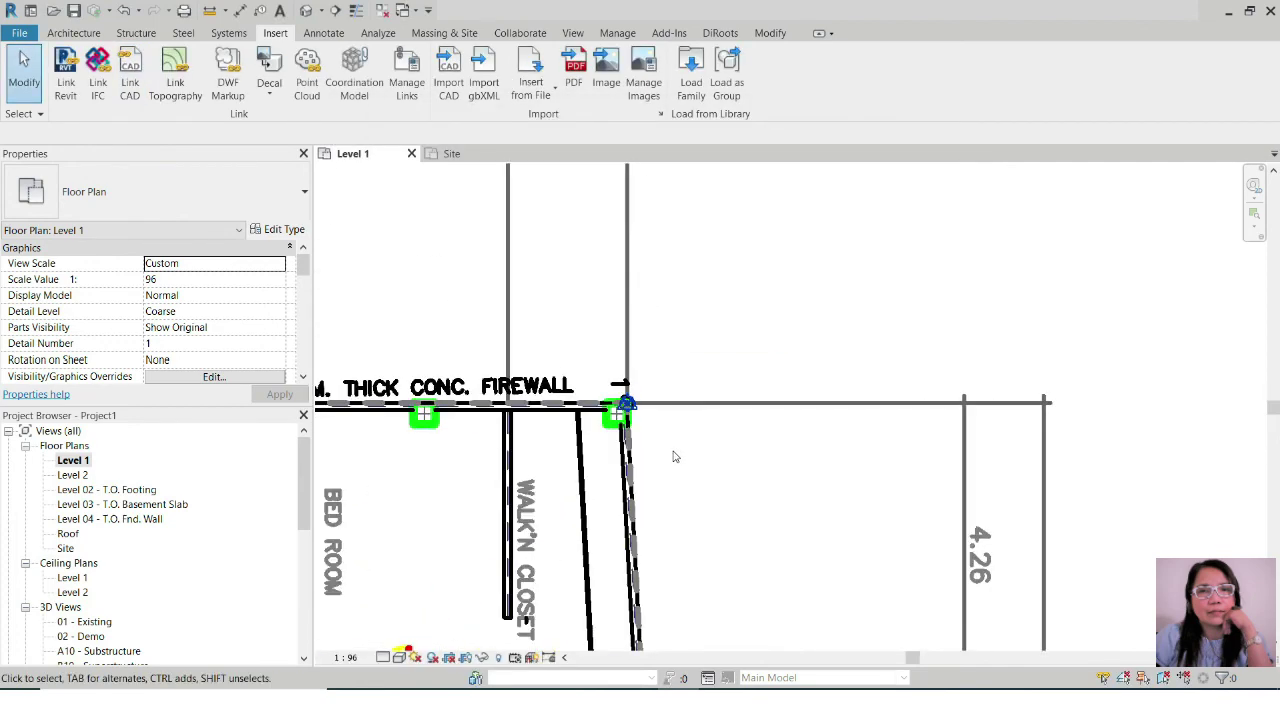
{"action": "scroll", "coordinate": [676, 452], "scroll_direction": "down", "scroll_amount": 5}
{"action": "scroll", "coordinate": [836, 322], "scroll_direction": "down", "scroll_amount": 3}
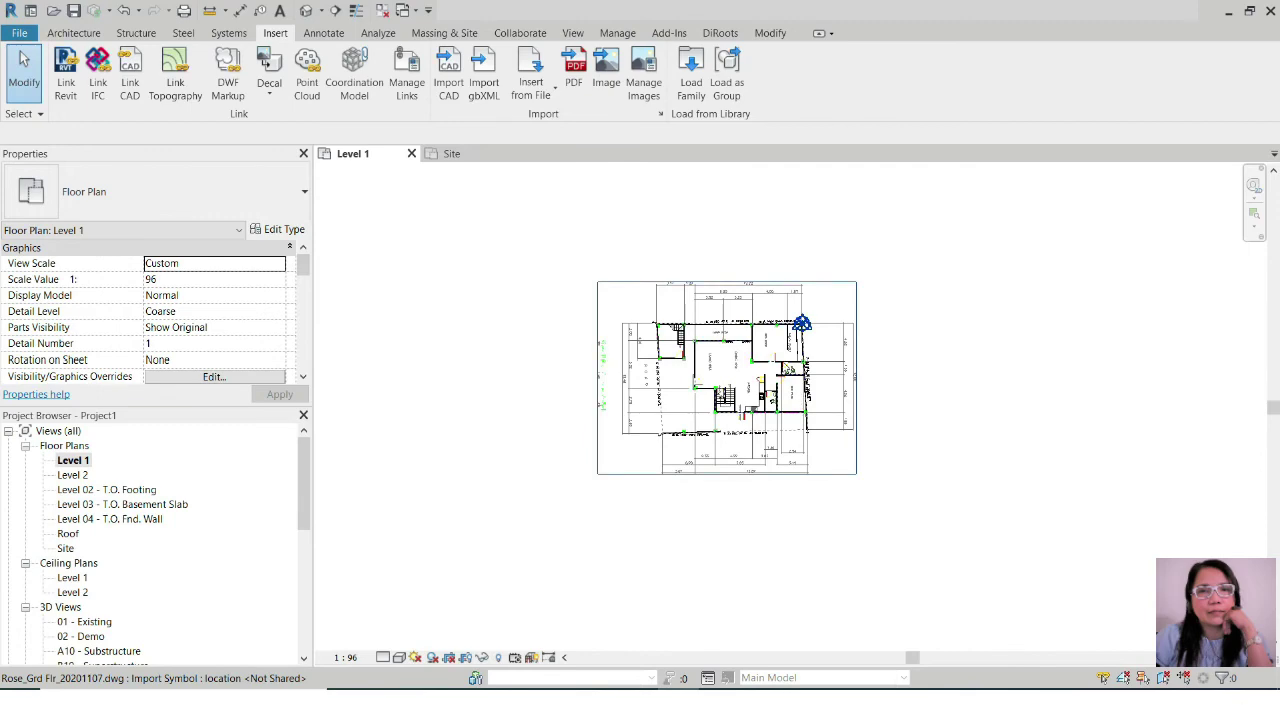
{"action": "scroll", "coordinate": [258, 348], "scroll_direction": "down", "scroll_amount": 3}
{"action": "scroll", "coordinate": [802, 330], "scroll_direction": "up", "scroll_amount": 6}
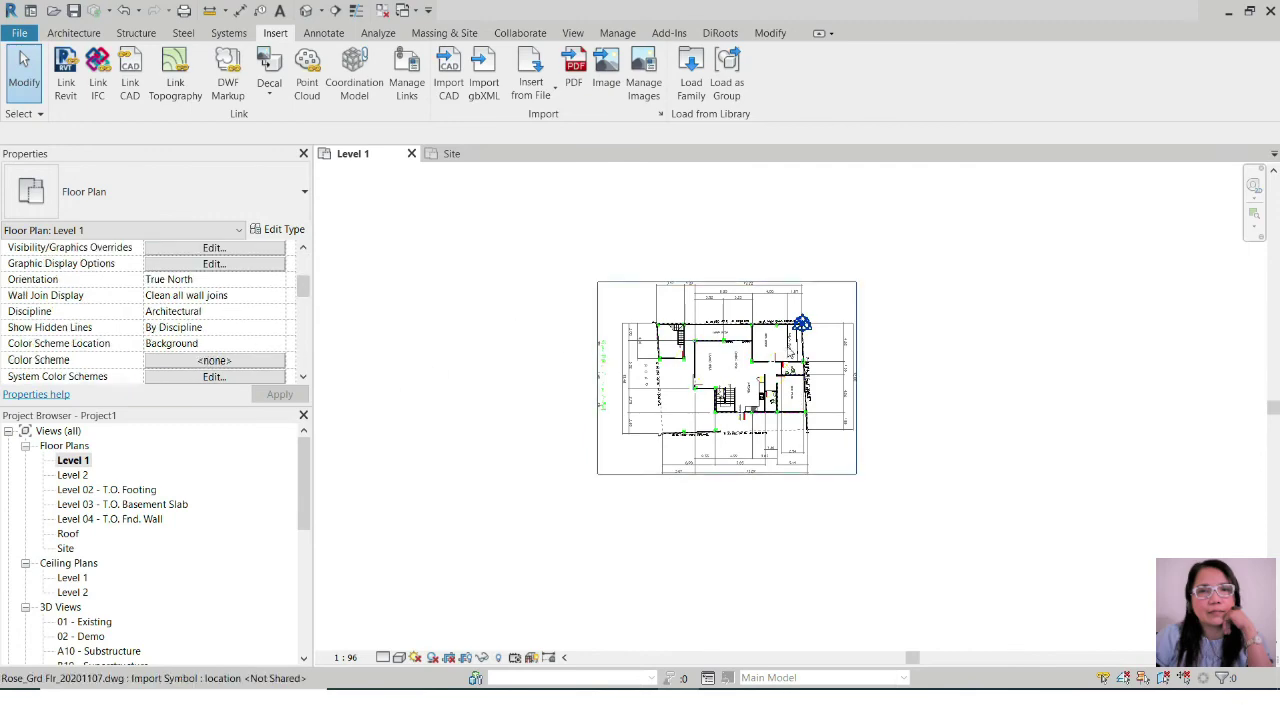
{"action": "scroll", "coordinate": [812, 269], "scroll_direction": "up", "scroll_amount": 2}
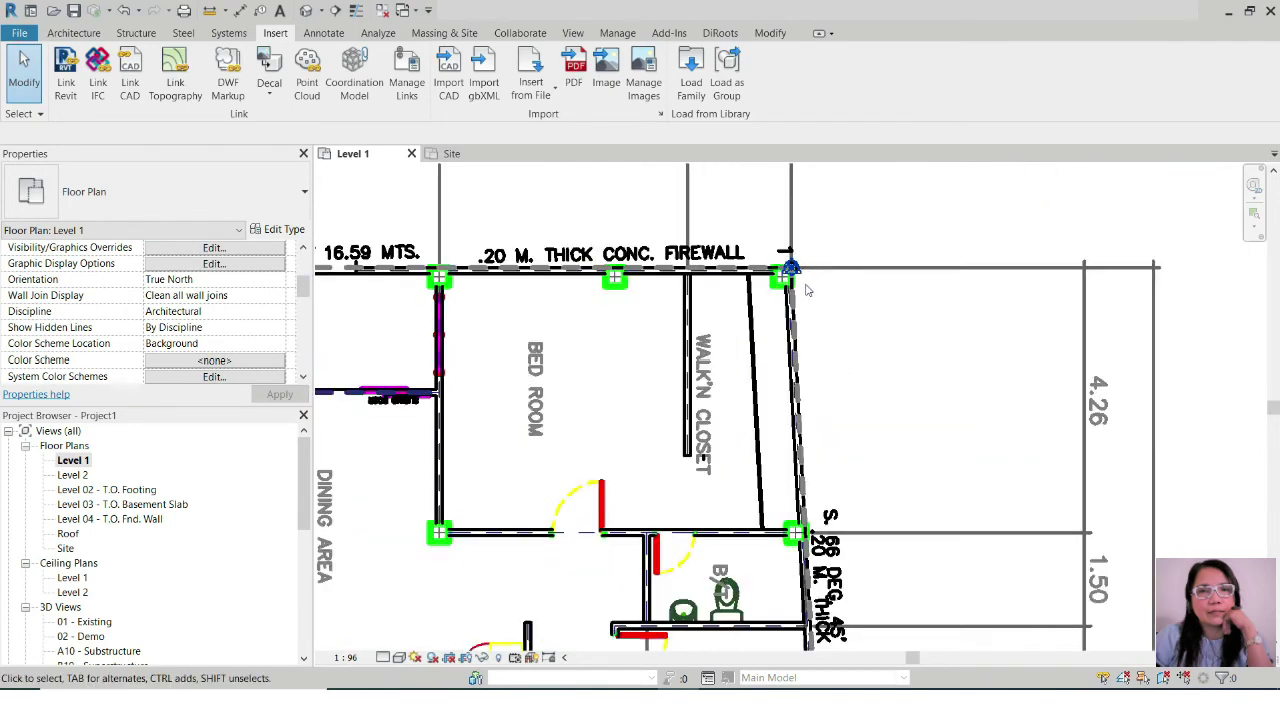
{"action": "left_click", "coordinate": [790, 268]}
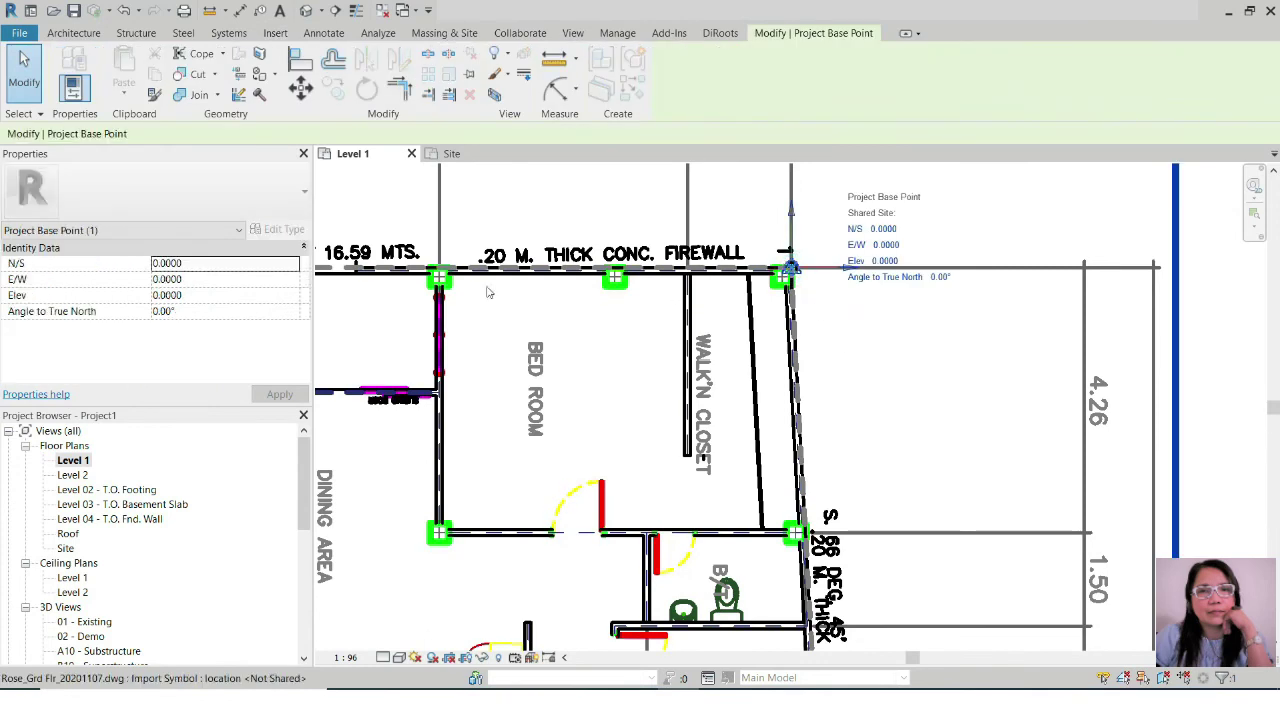
{"action": "left_click", "coordinate": [173, 311]}
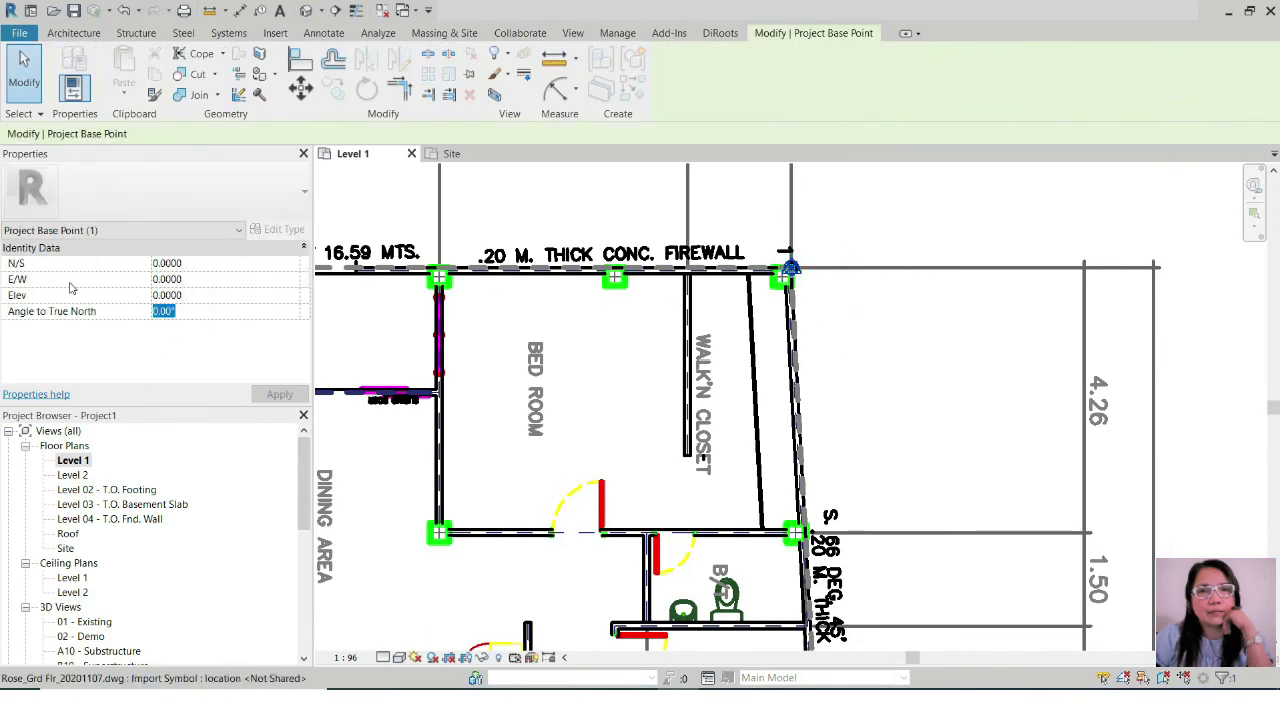
{"action": "key", "text": "BackSpace"}
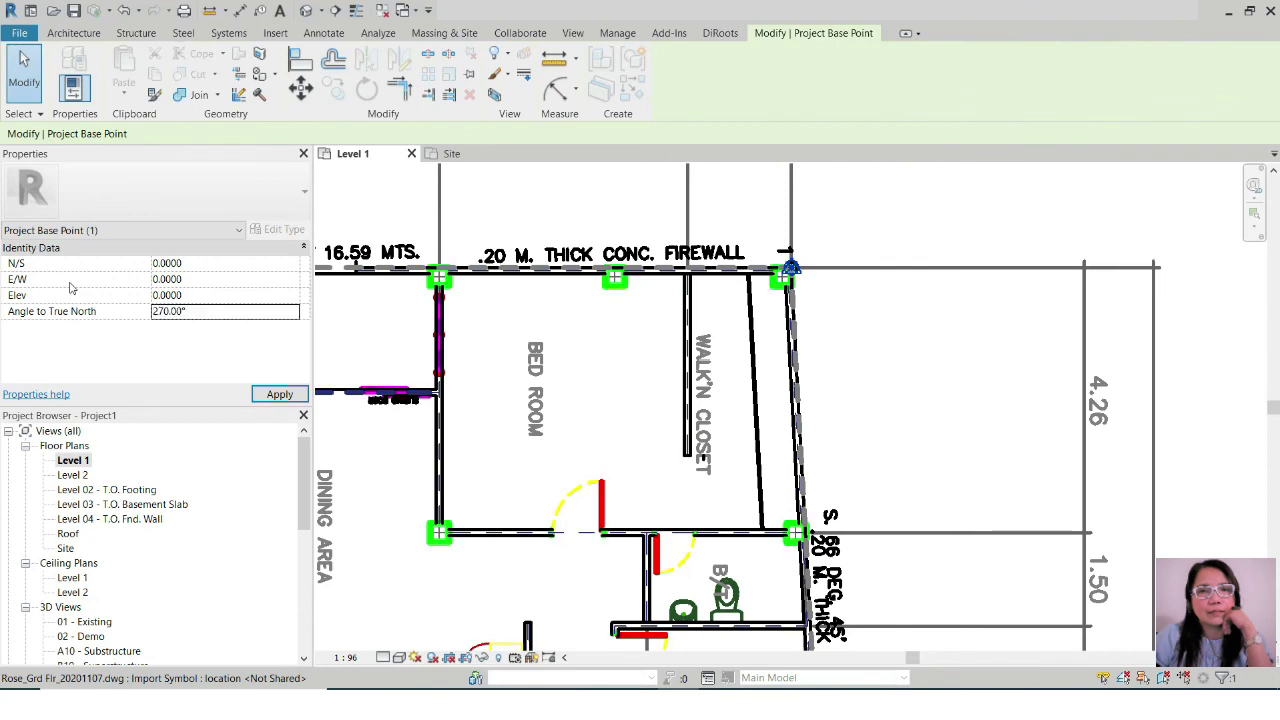
{"action": "left_click", "coordinate": [279, 394]}
{"action": "scroll", "coordinate": [450, 338], "scroll_direction": "down", "scroll_amount": 6}
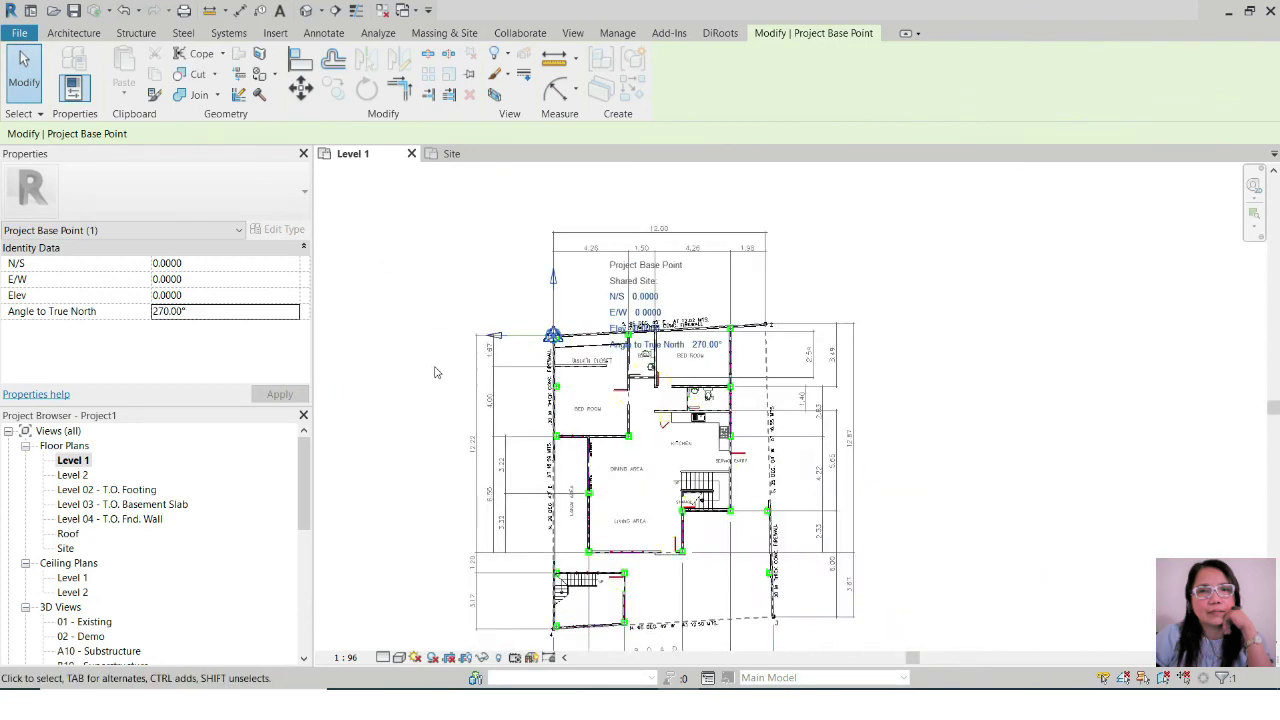
{"action": "left_click", "coordinate": [918, 385]}
Step: Override the linked ground floor drawing's graphics in this view by element, with projection line weight 1
{"action": "scroll", "coordinate": [611, 335], "scroll_direction": "up", "scroll_amount": 5}
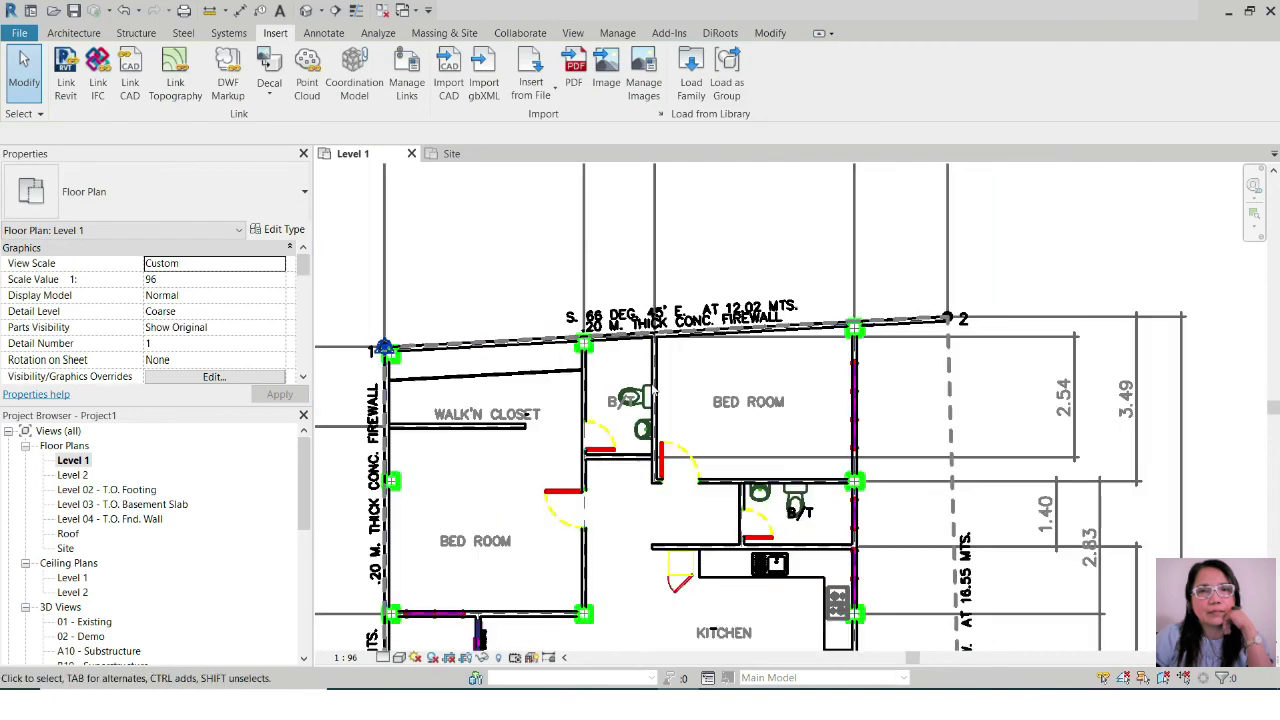
{"action": "scroll", "coordinate": [548, 424], "scroll_direction": "down", "scroll_amount": 2}
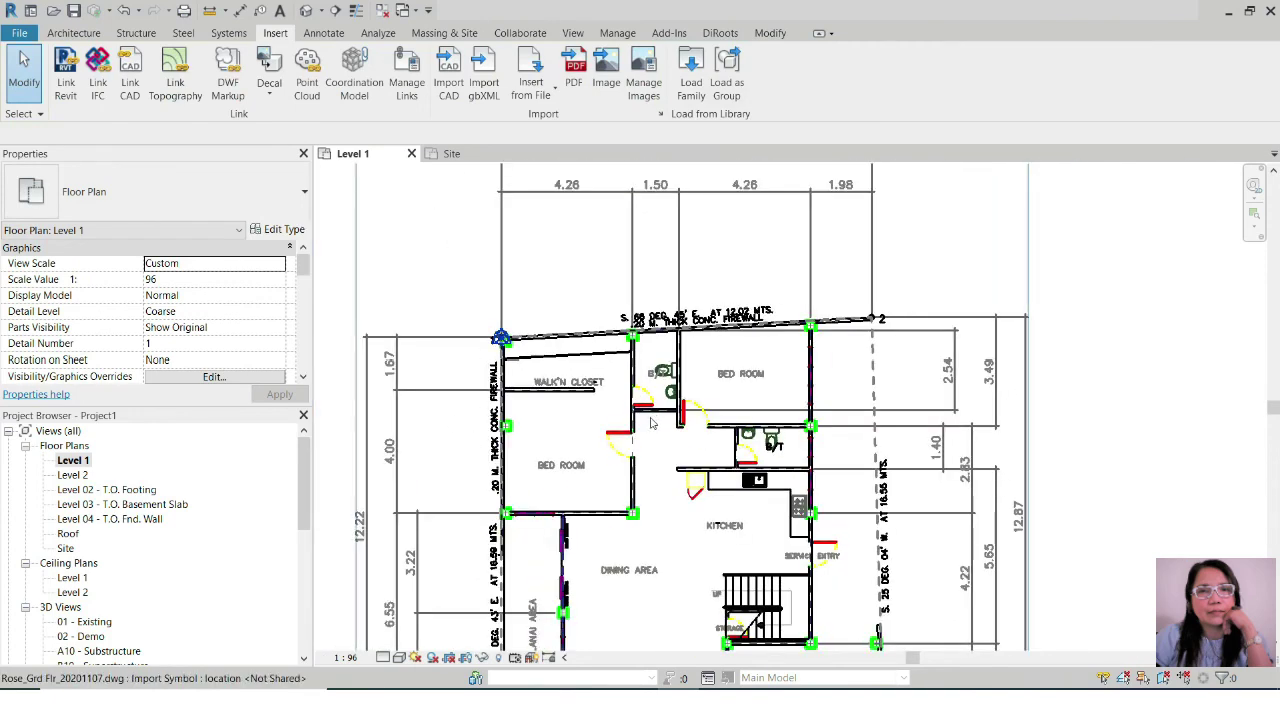
{"action": "left_click", "coordinate": [632, 336]}
{"action": "right_click", "coordinate": [633, 332]}
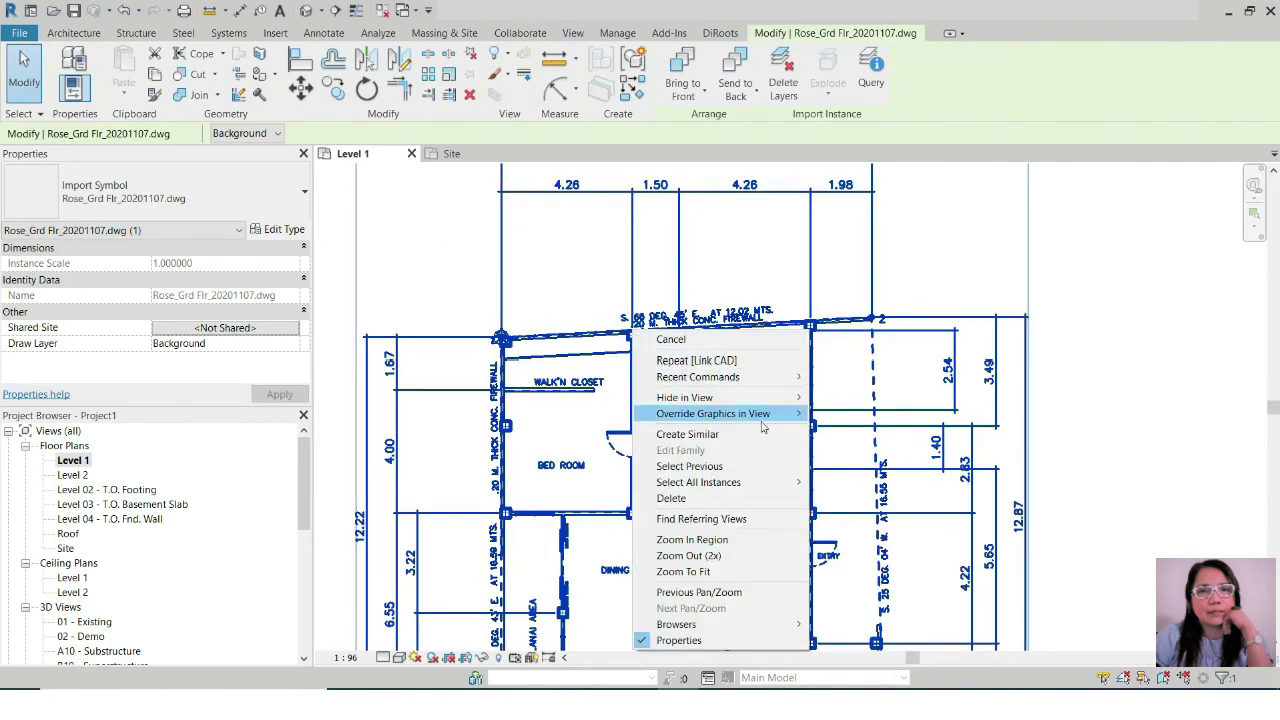
{"action": "mouse_move", "coordinate": [766, 417]}
{"action": "left_click", "coordinate": [886, 414]}
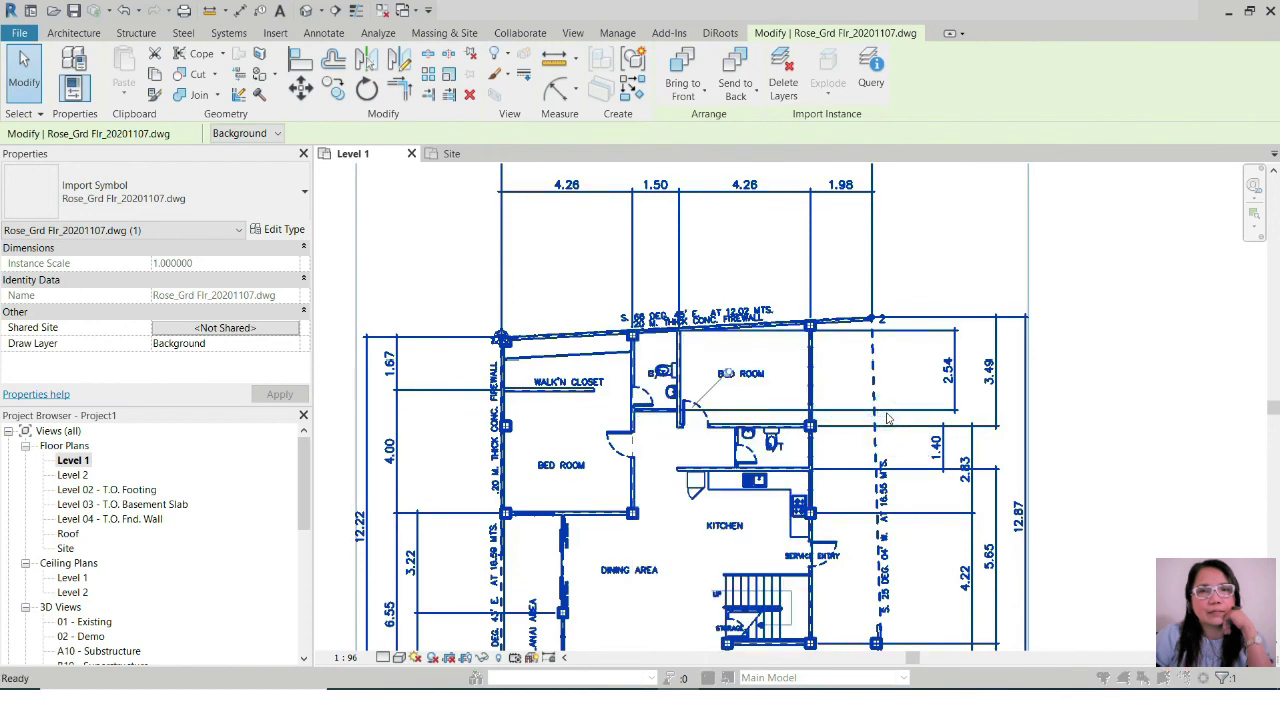
{"action": "left_click", "coordinate": [513, 316]}
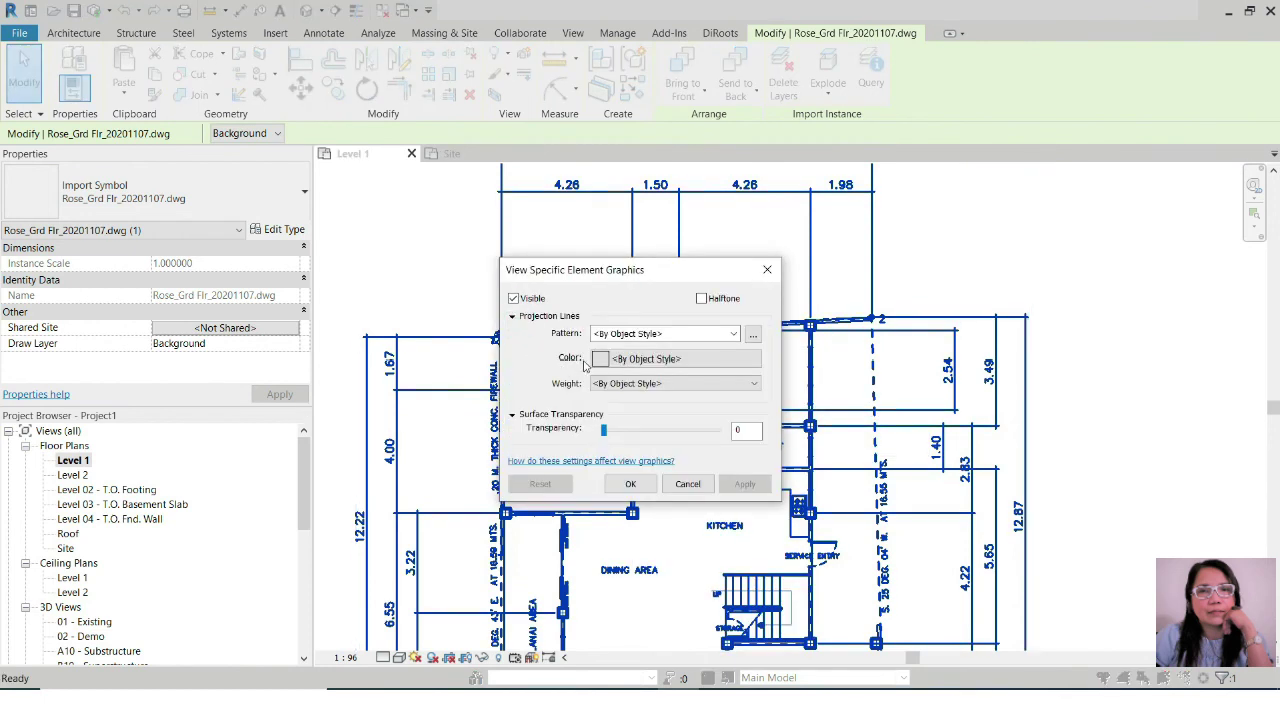
{"action": "left_click", "coordinate": [630, 383]}
{"action": "left_click", "coordinate": [615, 408]}
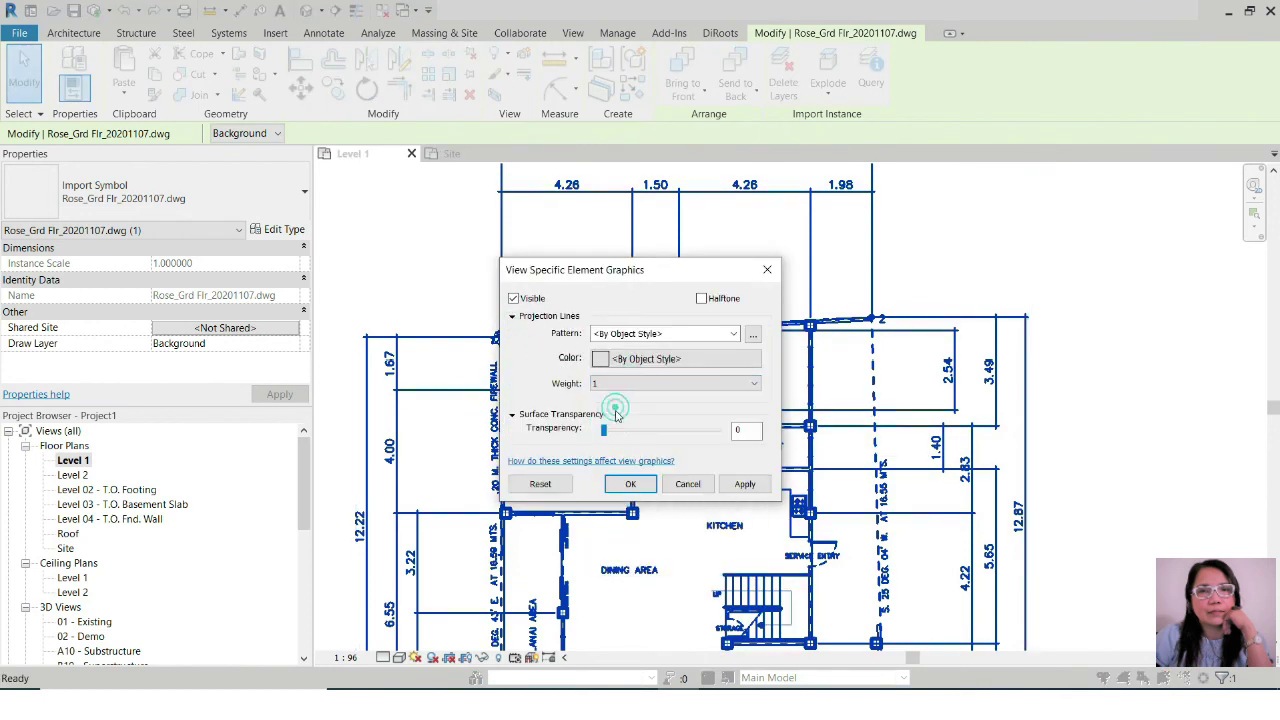
{"action": "left_click", "coordinate": [620, 480]}
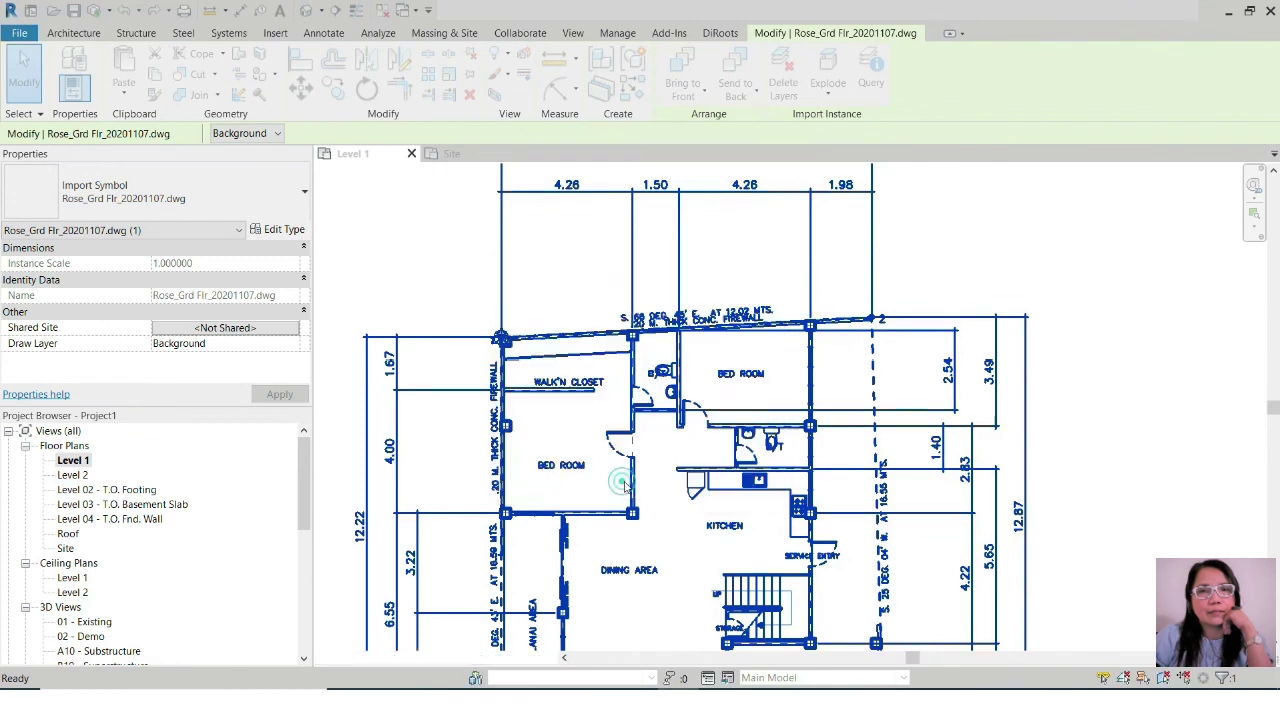
Step: Set the linked ground floor drawing's draw layer to Foreground
{"action": "left_click", "coordinate": [293, 343]}
{"action": "left_click", "coordinate": [277, 376]}
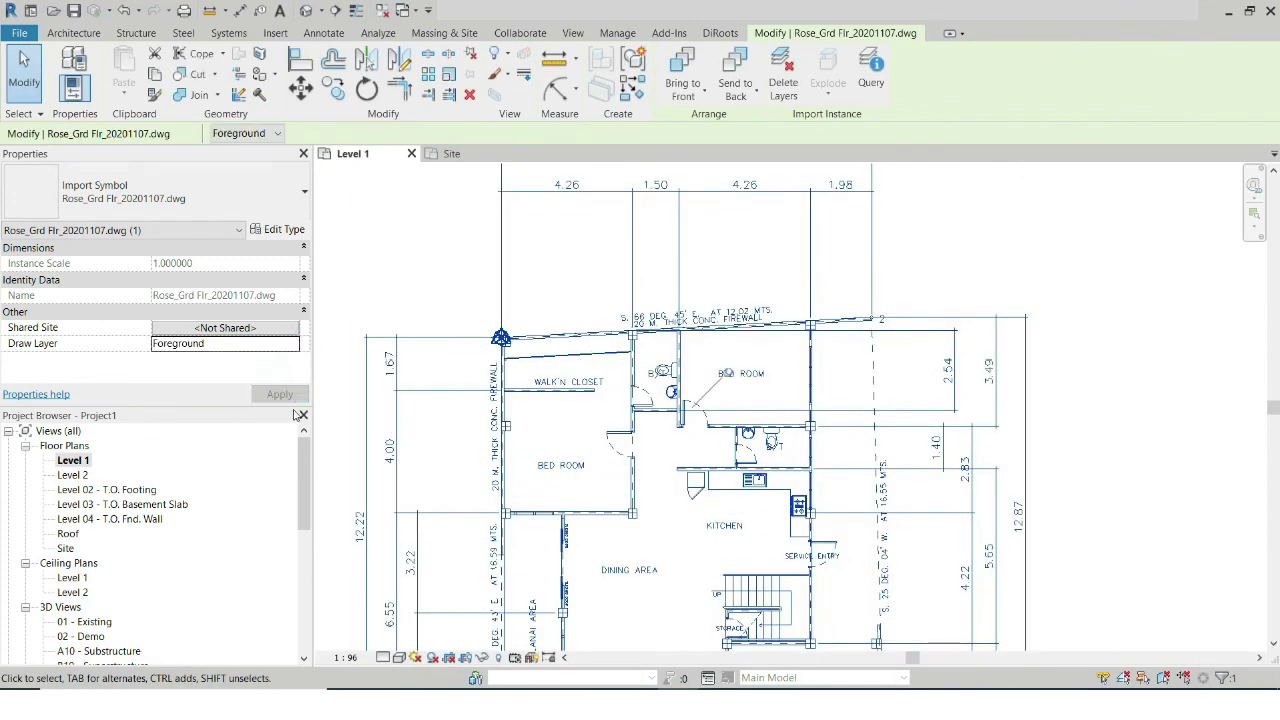
{"action": "left_click", "coordinate": [435, 345]}
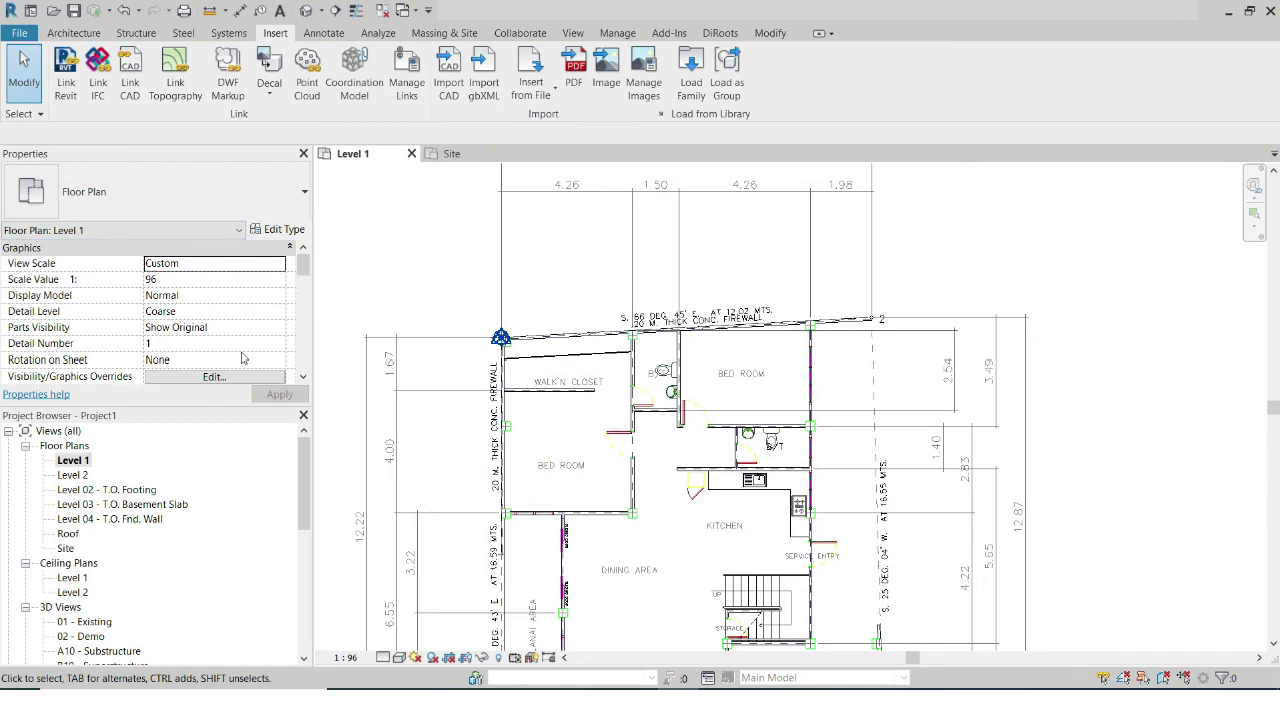